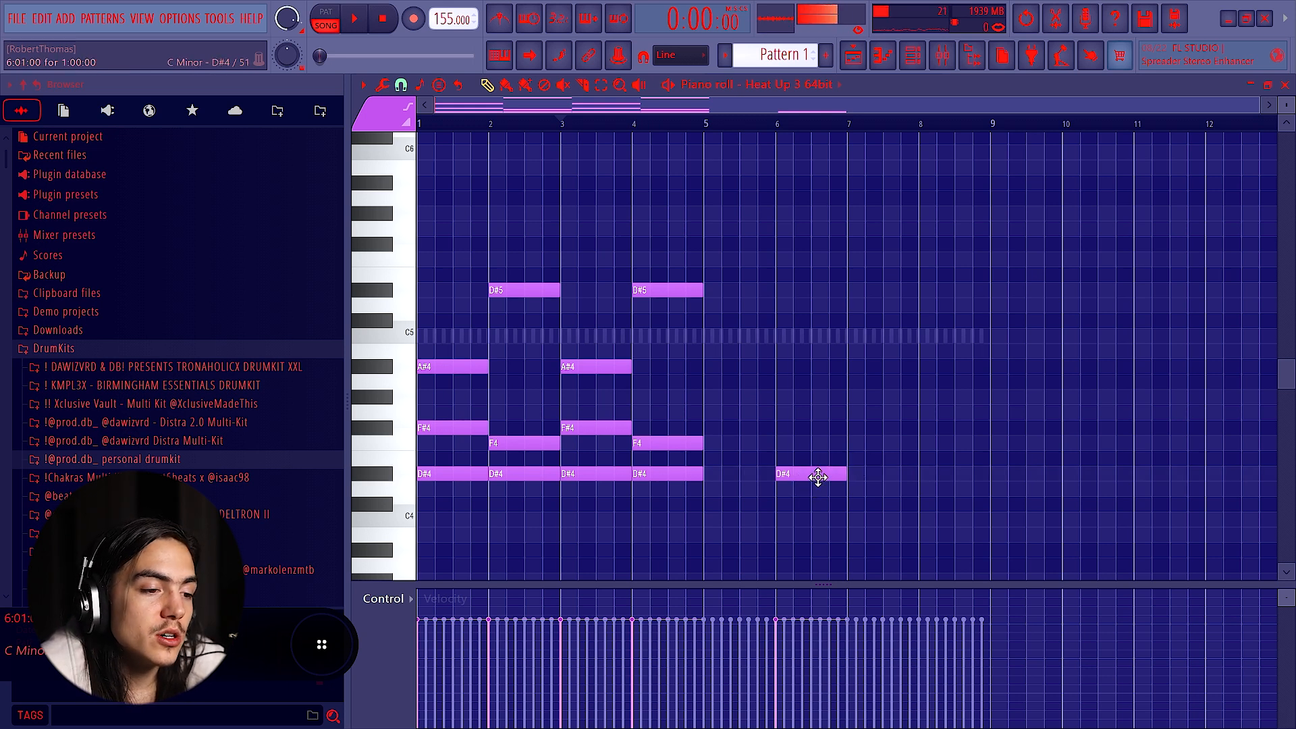
Step: Try a D#4, F#4 and A#4 chord at bar 6 with its middle note raised to G4, and remove the trial notes
left_click_drag(800, 477, 798, 364)
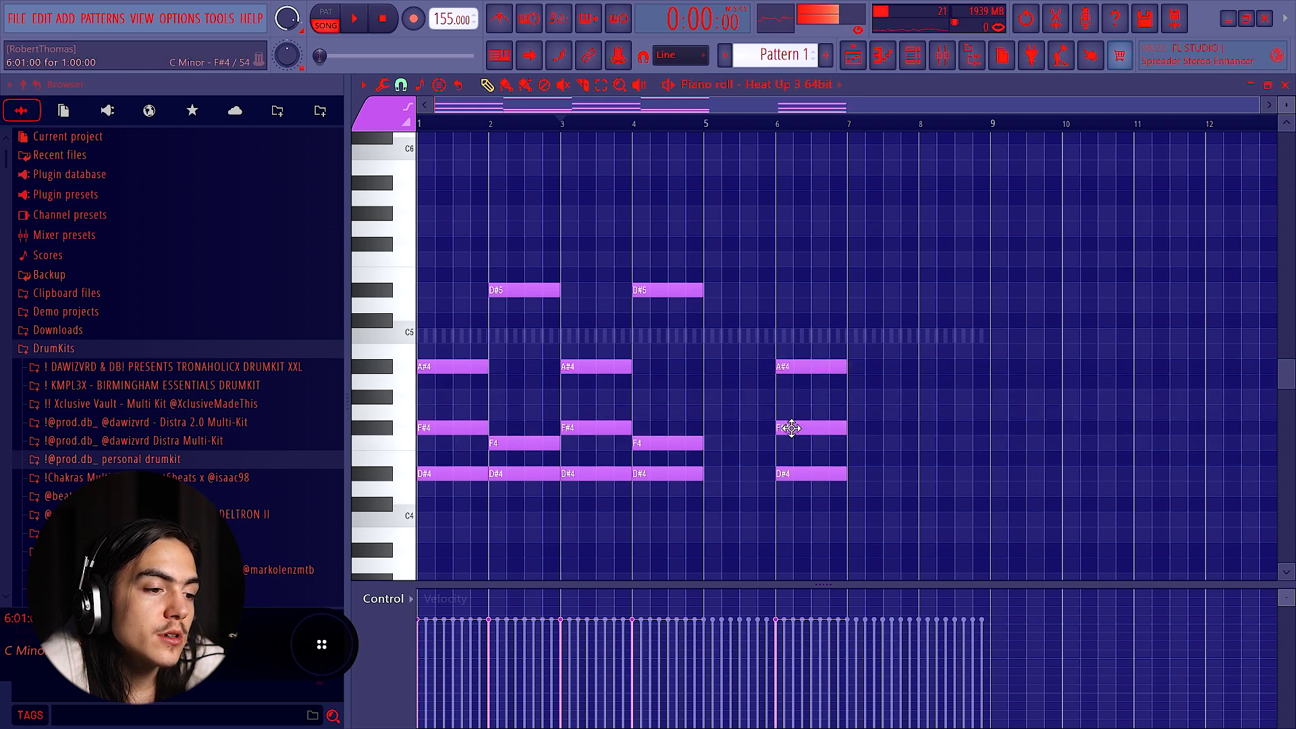
right_click(812, 366)
key("ctrl+z")
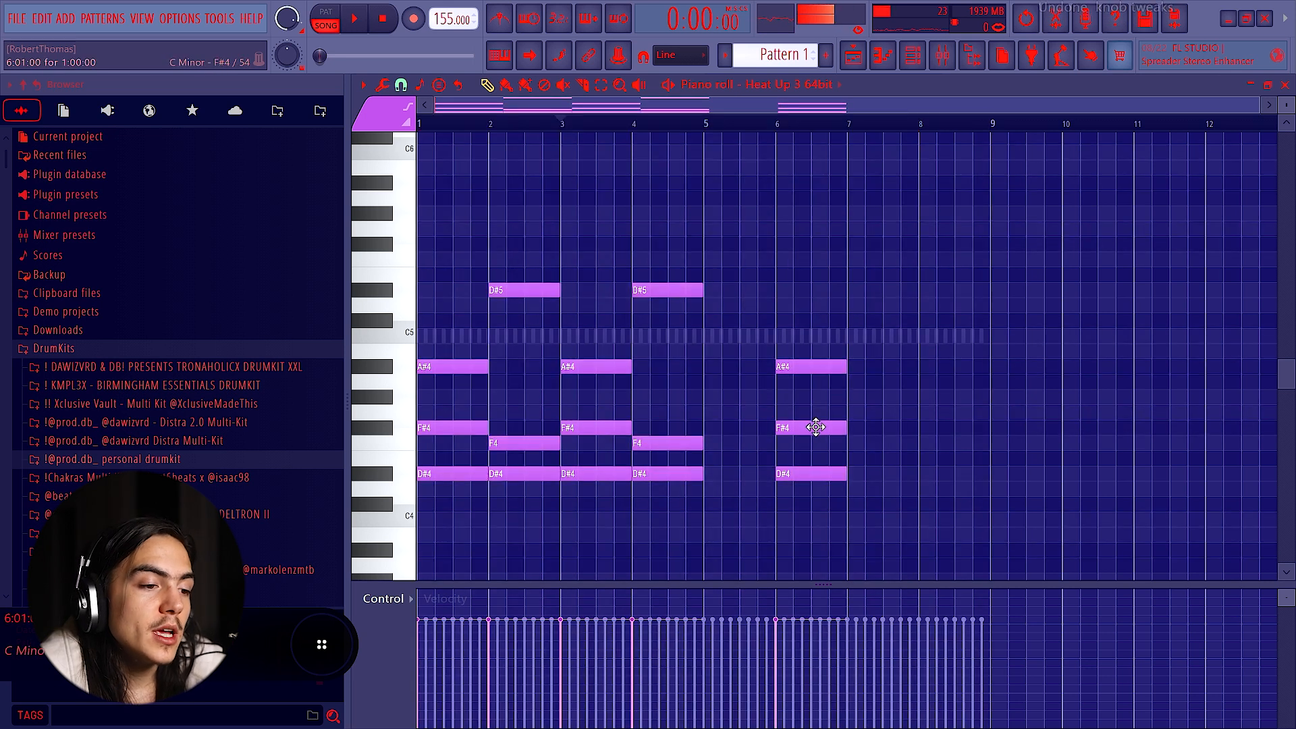
left_click_drag(807, 427, 809, 407)
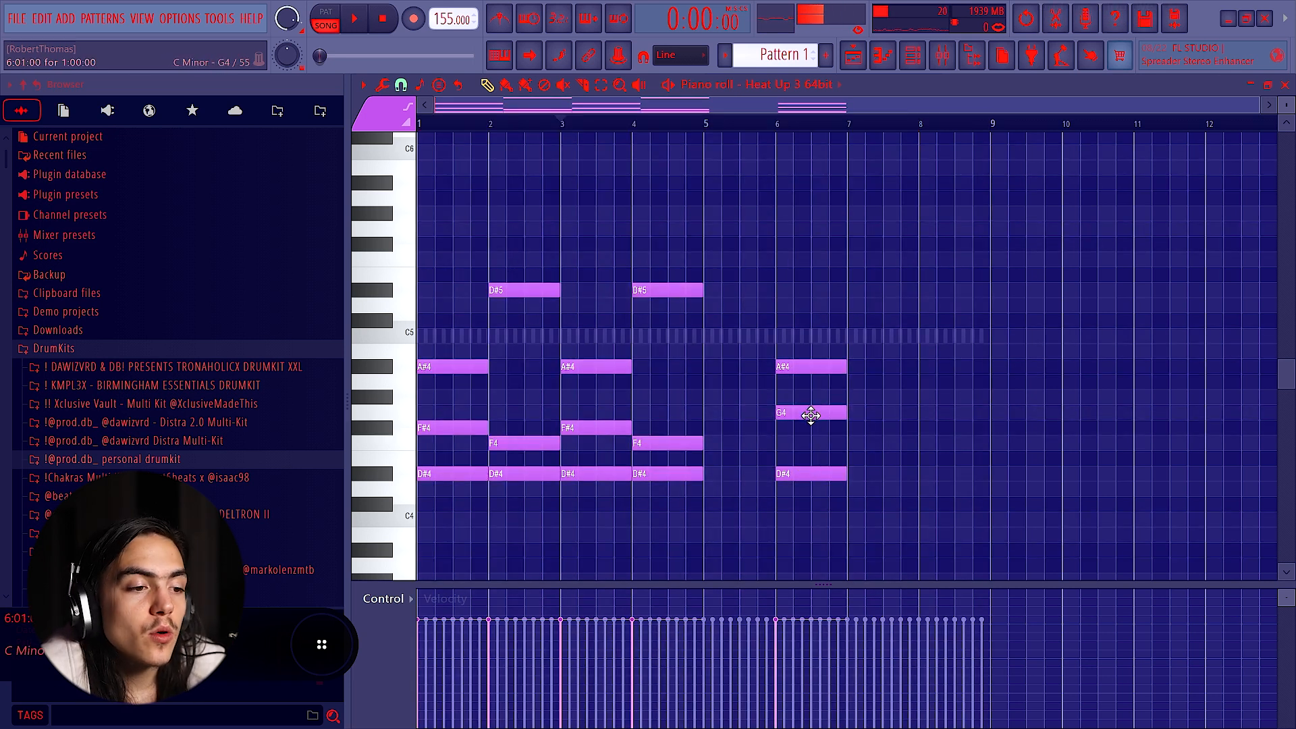
left_click_drag(816, 416, 819, 427)
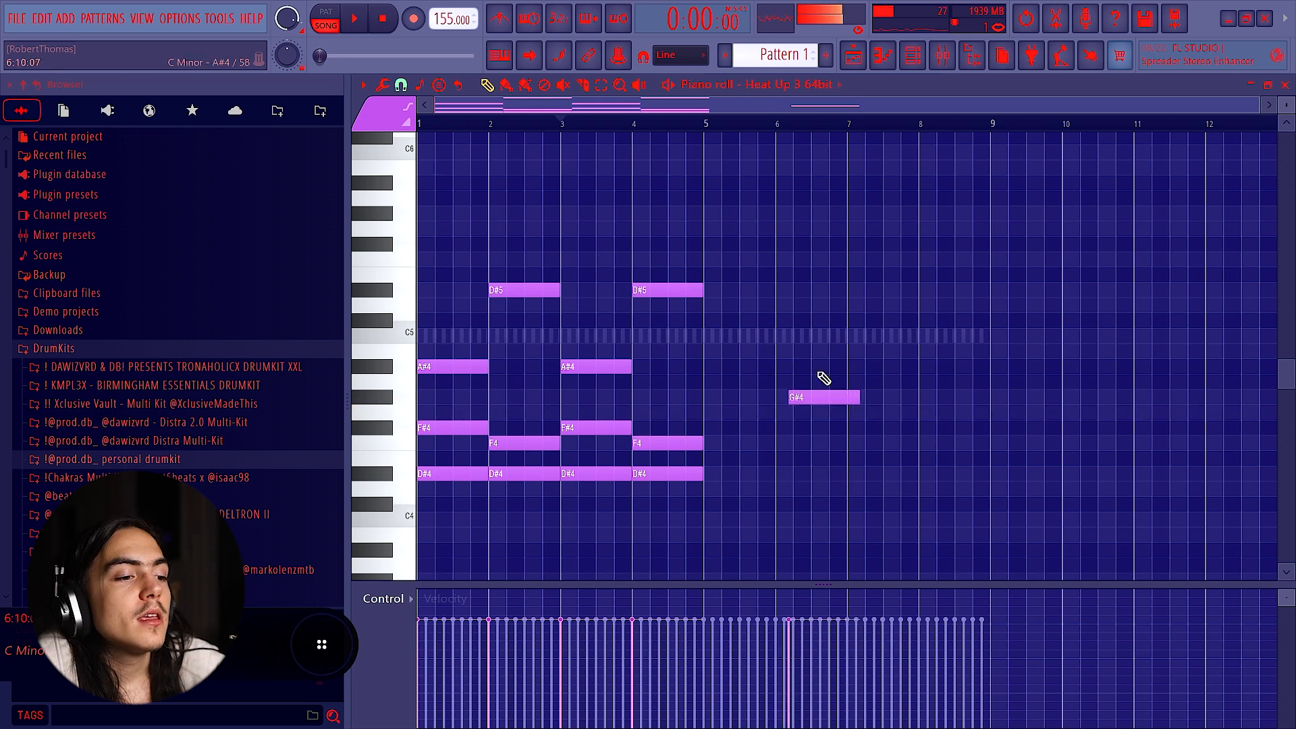
right_click(823, 397)
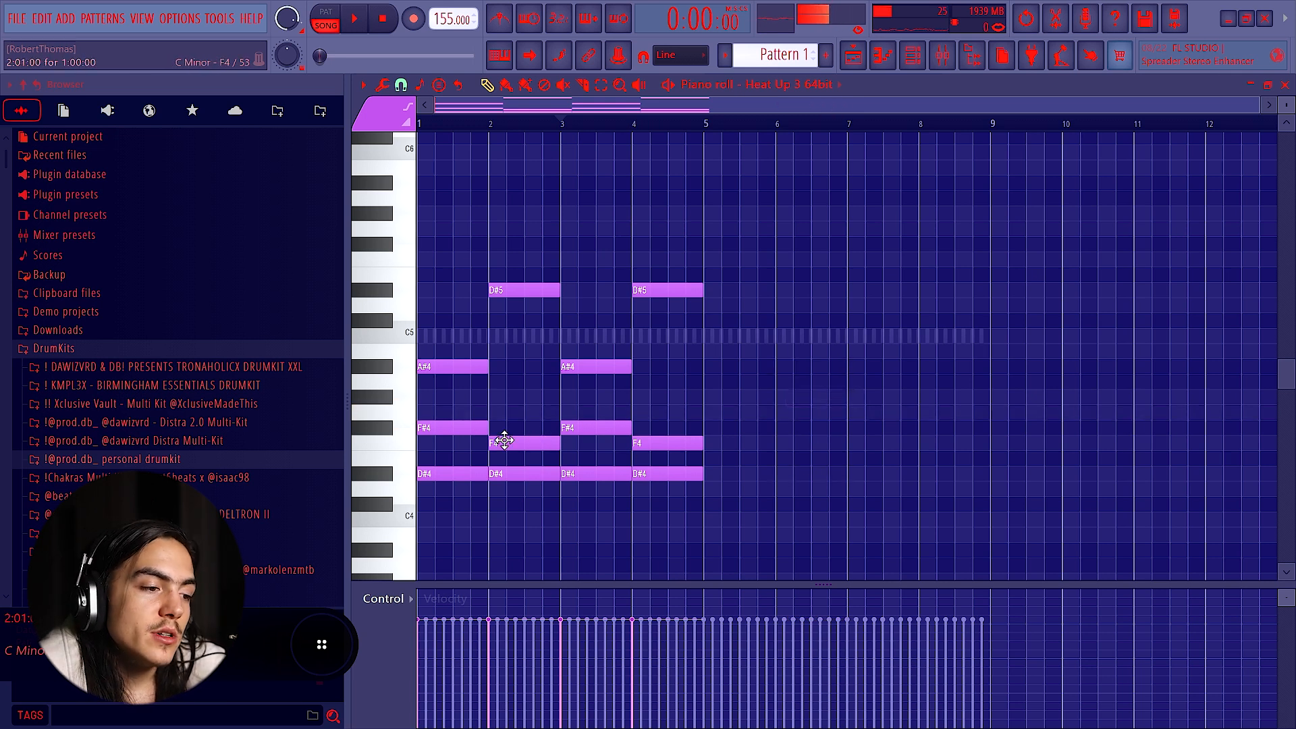
left_click(440, 433)
left_click(440, 428)
mouse_move(462, 433)
left_mouse_down()
mouse_move(574, 452)
mouse_move(481, 435)
mouse_move(517, 449)
left_mouse_up()
right_click(578, 442)
left_click(574, 458, "ctrl")
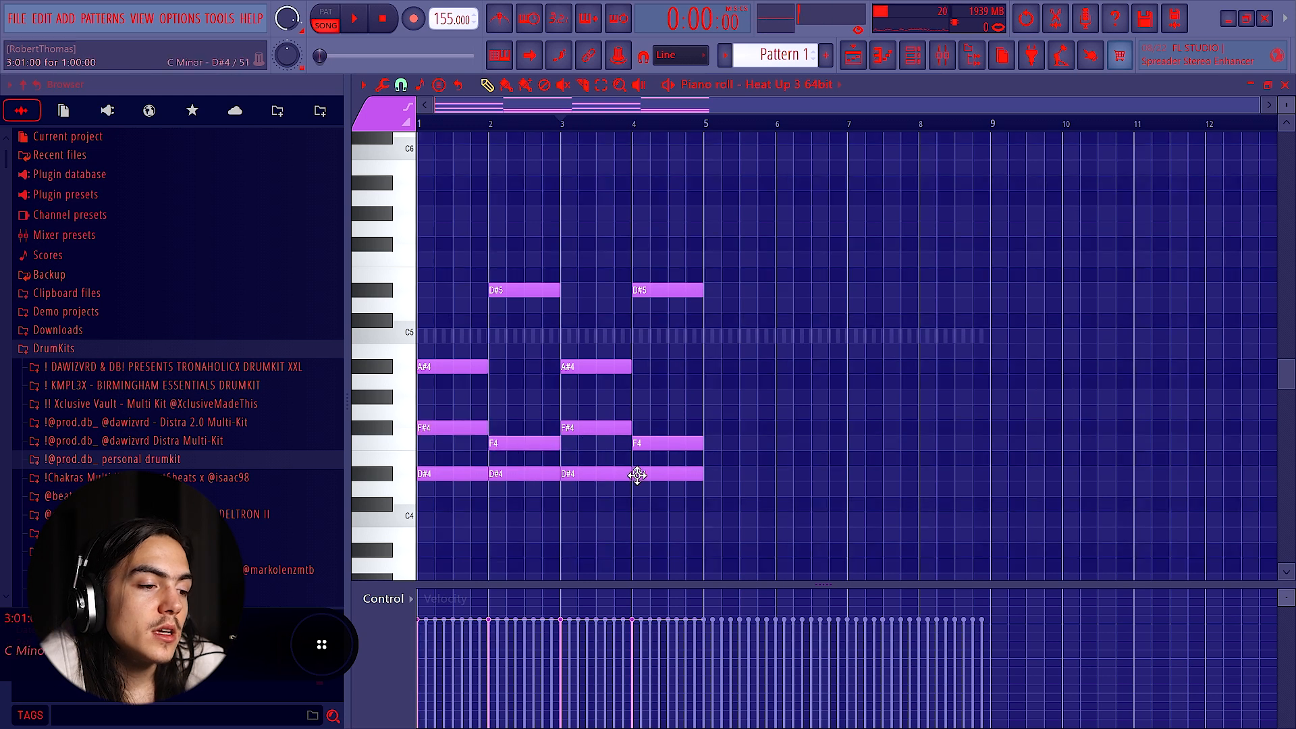
left_click_drag(773, 451, 459, 492)
left_click(459, 473)
left_click(464, 466)
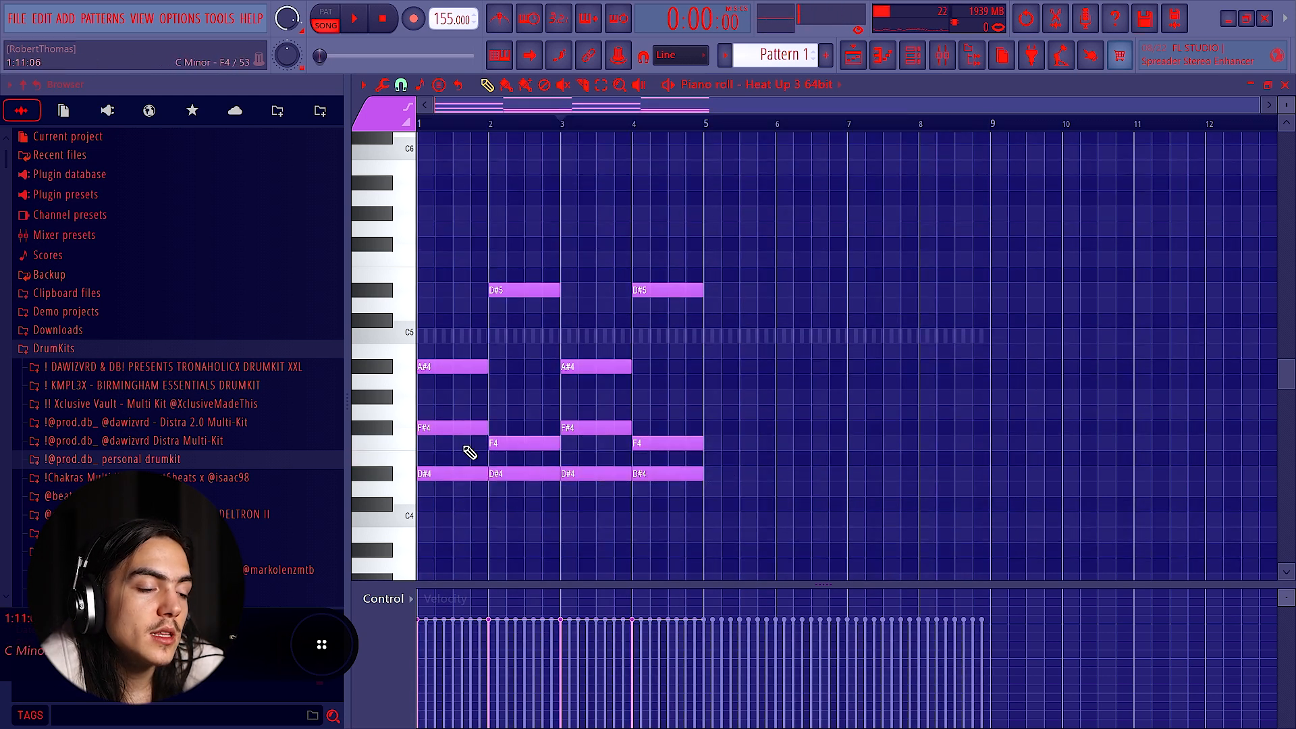
mouse_move(458, 471)
left_mouse_down()
mouse_move(455, 436)
mouse_move(465, 449)
left_mouse_up()
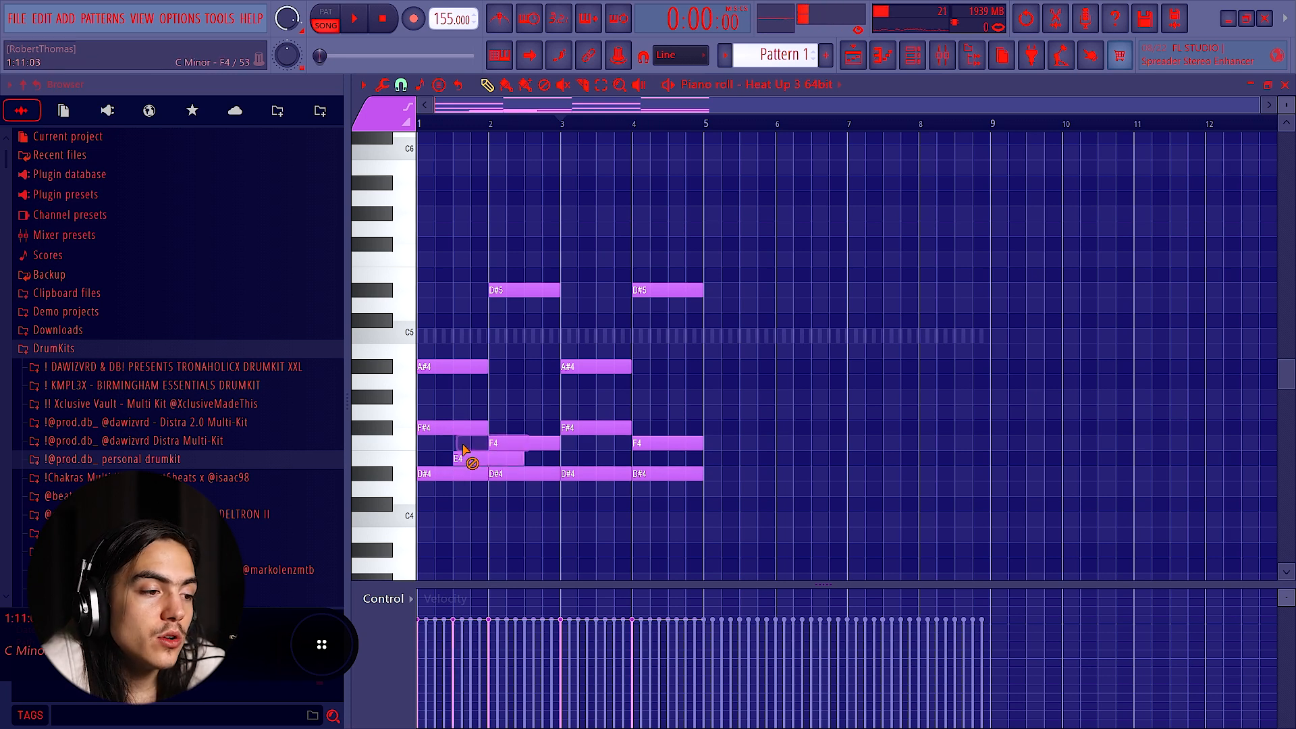
right_click(464, 448)
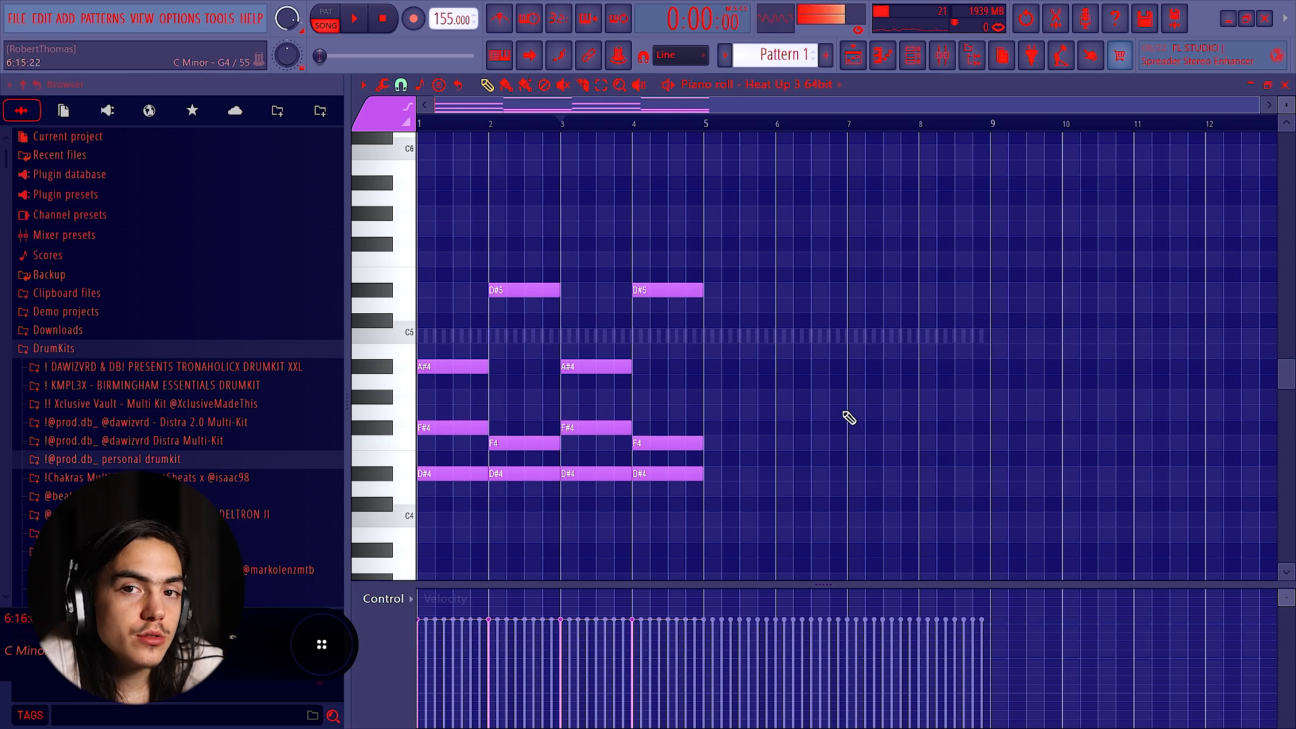
Step: Duplicate the four-bar chord progression into bars 5 to 8
key("ctrl+a")
left_click(740, 410)
left_click(814, 363)
right_click(814, 365)
key("ctrl+a")
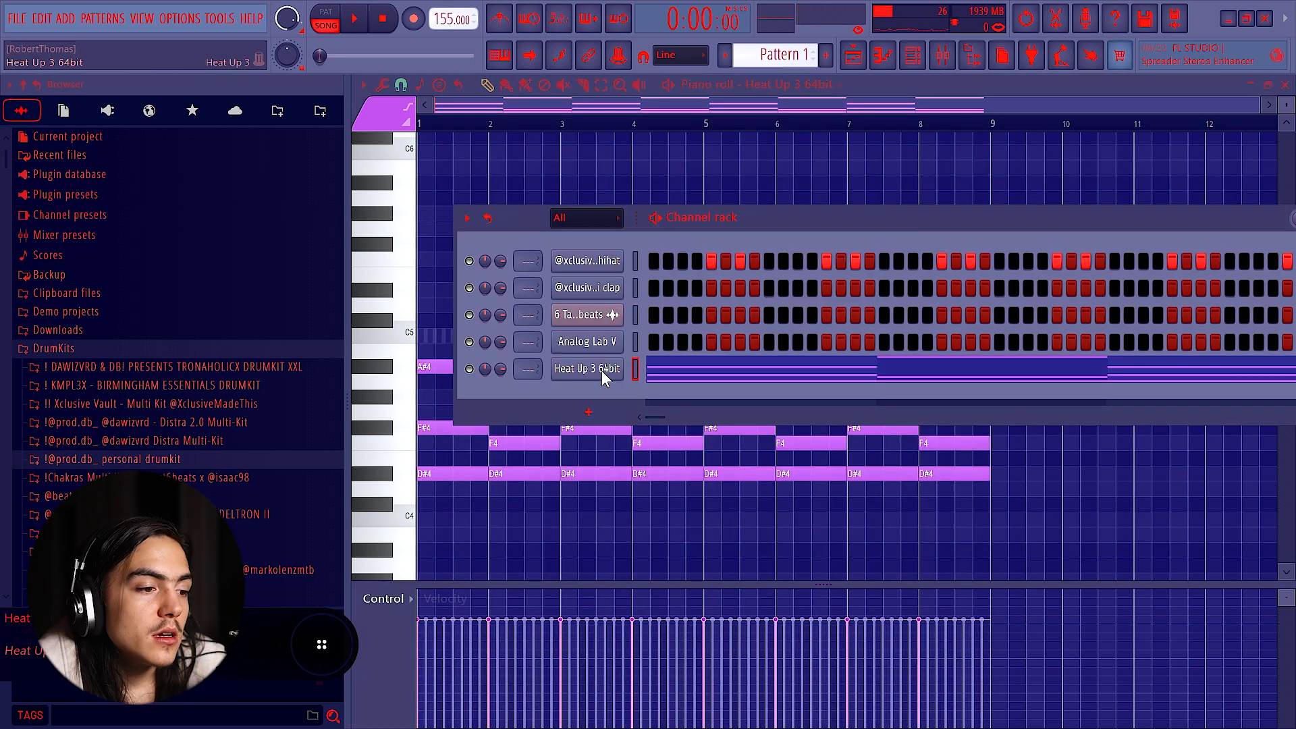
Step: Copy the chord notes from the Heat Up 3 channel and paste them into the Analog Lab V channel
left_click(600, 370)
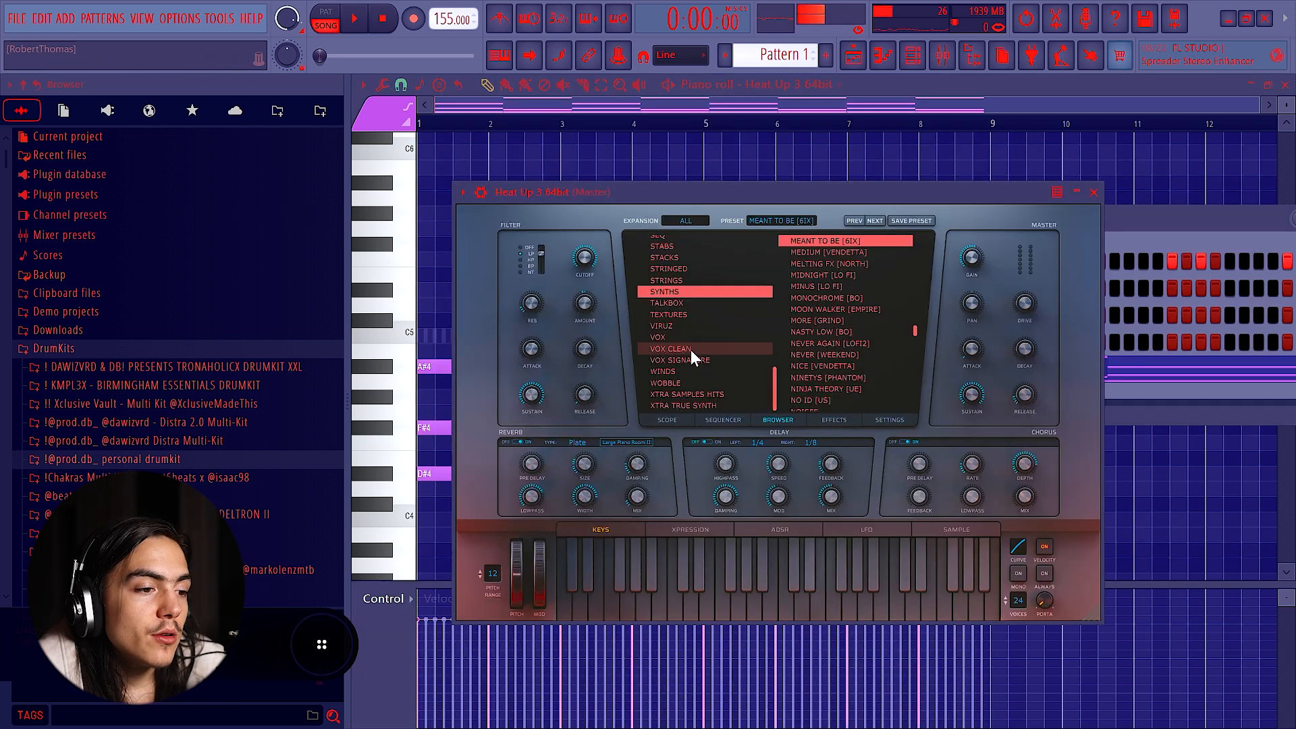
left_click(1093, 193)
right_click(606, 370)
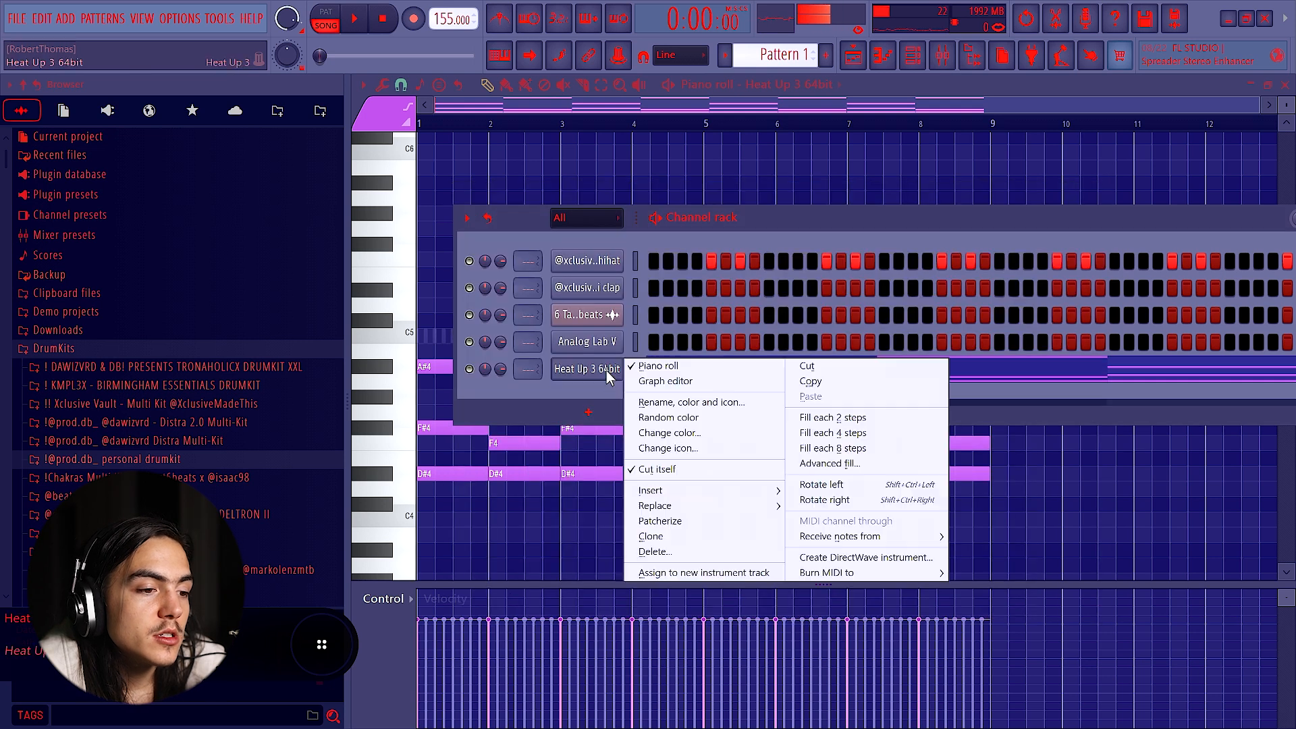
left_click(835, 384)
right_click(573, 348)
left_click(837, 378)
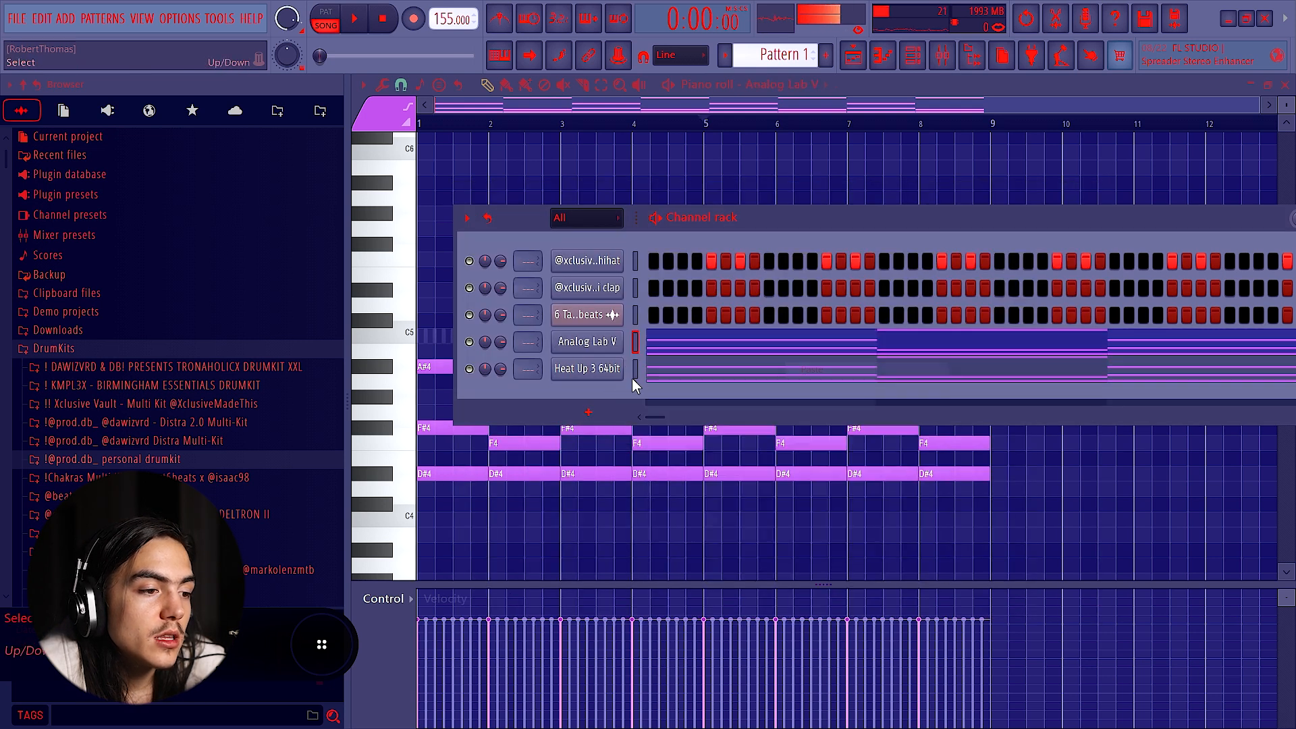
Step: Play the pasted chords through Analog Lab V's Arp Simplicity preset
left_click(606, 346)
key("space")
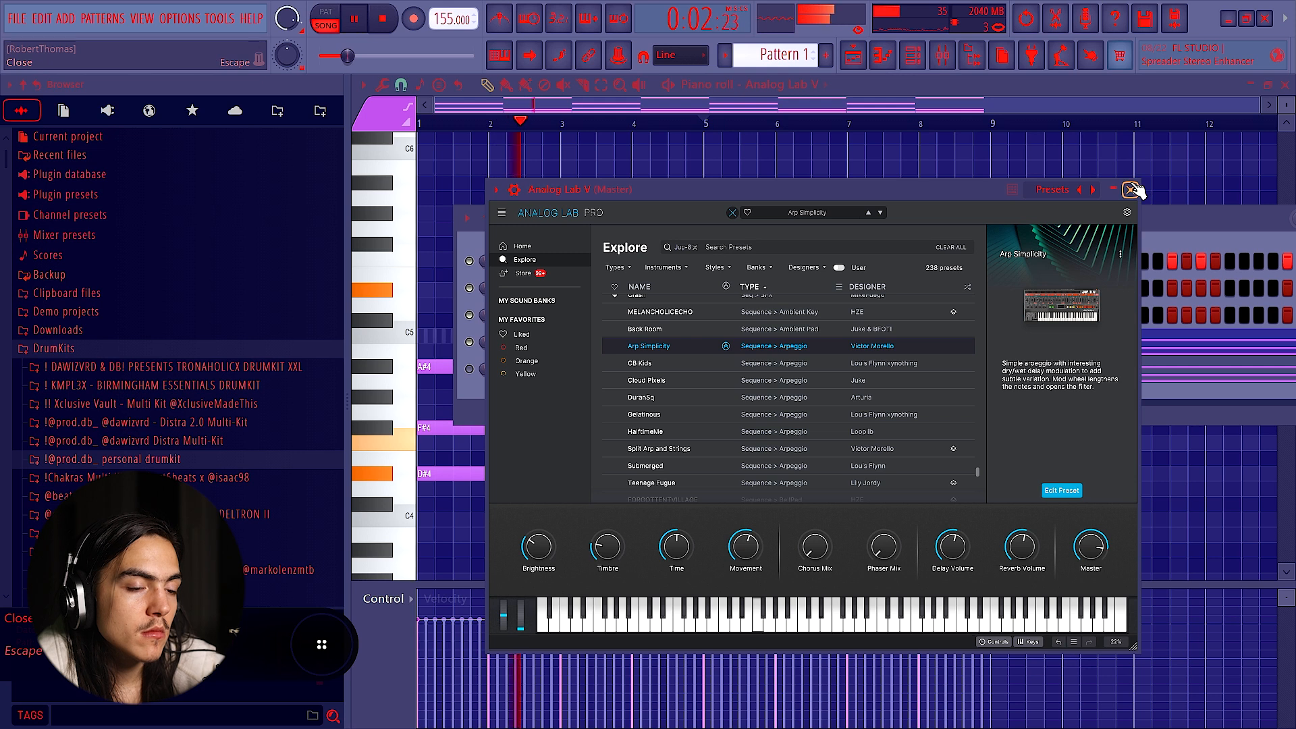
left_click(1134, 189)
key("space")
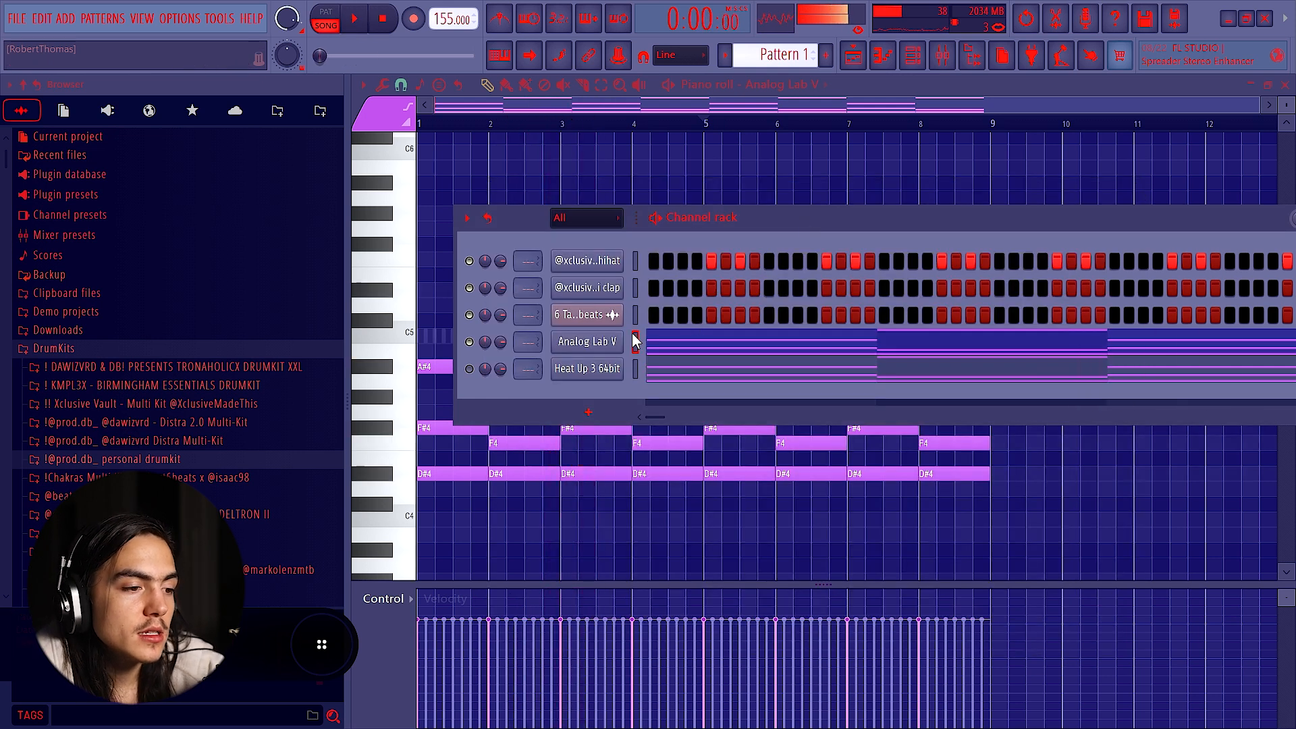
Step: Route Analog Lab V to mixer track 1 and load HalfTime in effect slot 1, auditioning the result
key("ctrl+l")
left_click(1157, 143)
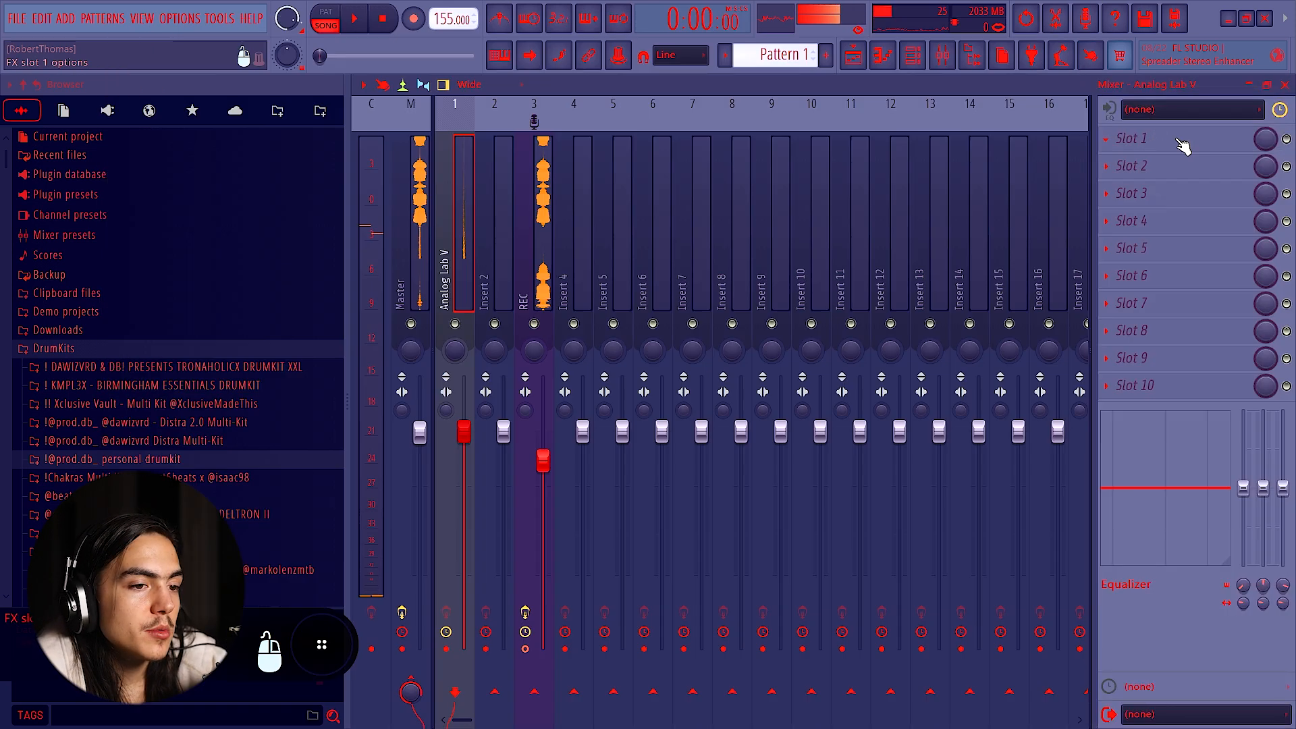
left_click(1174, 139)
key("h")
key("Return")
key("space")
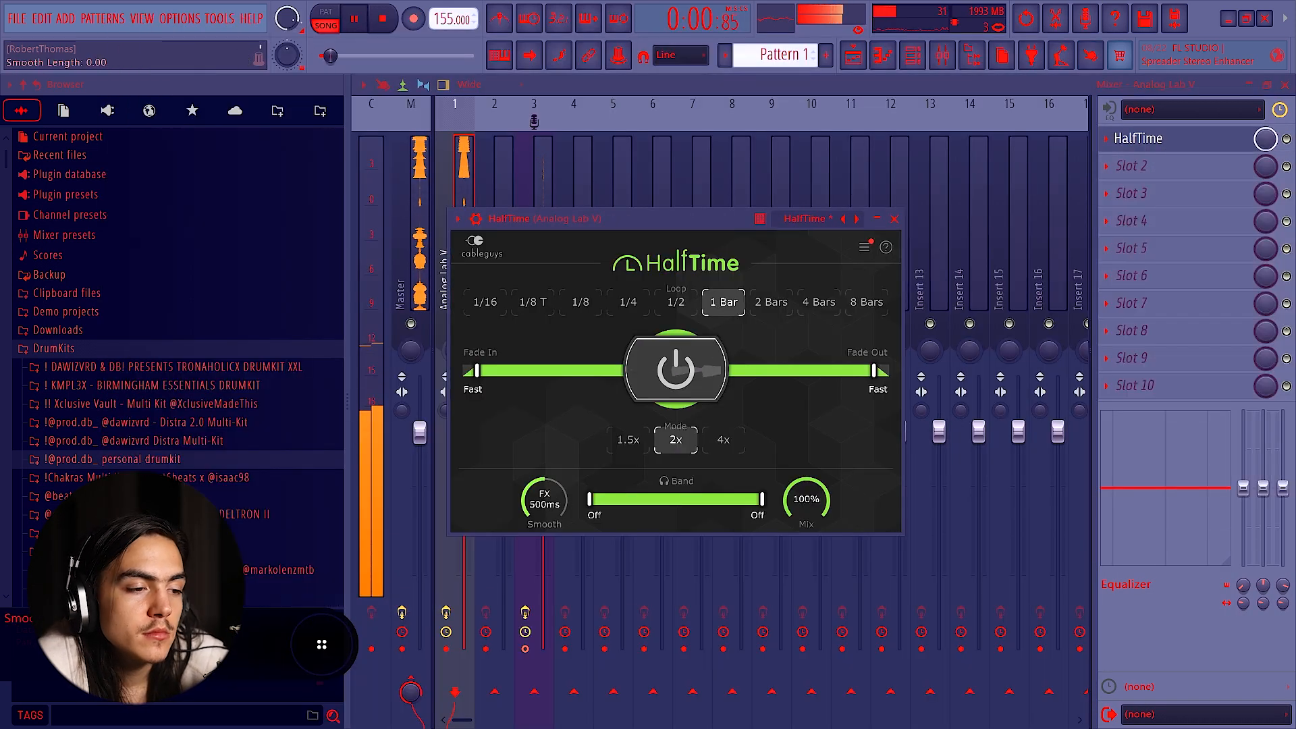
left_click(1147, 138)
key("space")
Step: Lower HalfTime's mix level on the Analog Lab V track to about 73%
left_click(1216, 145)
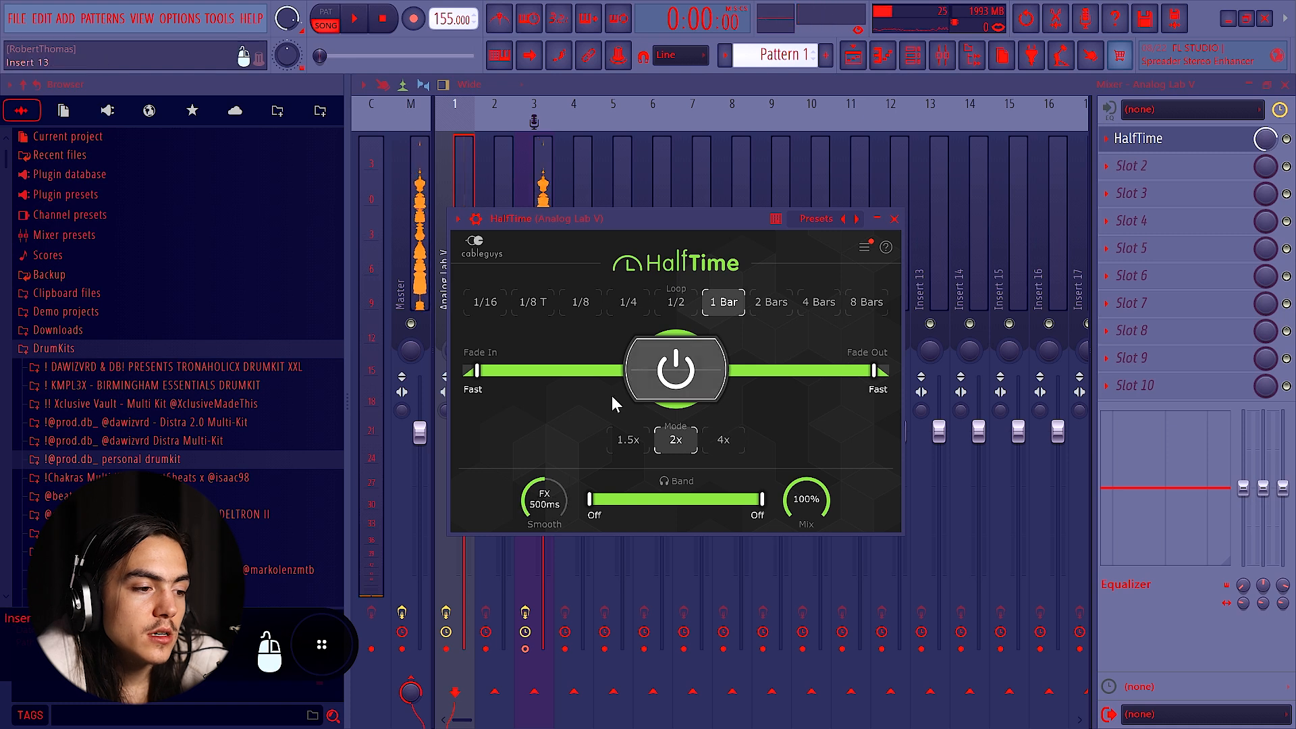
left_click(1208, 150)
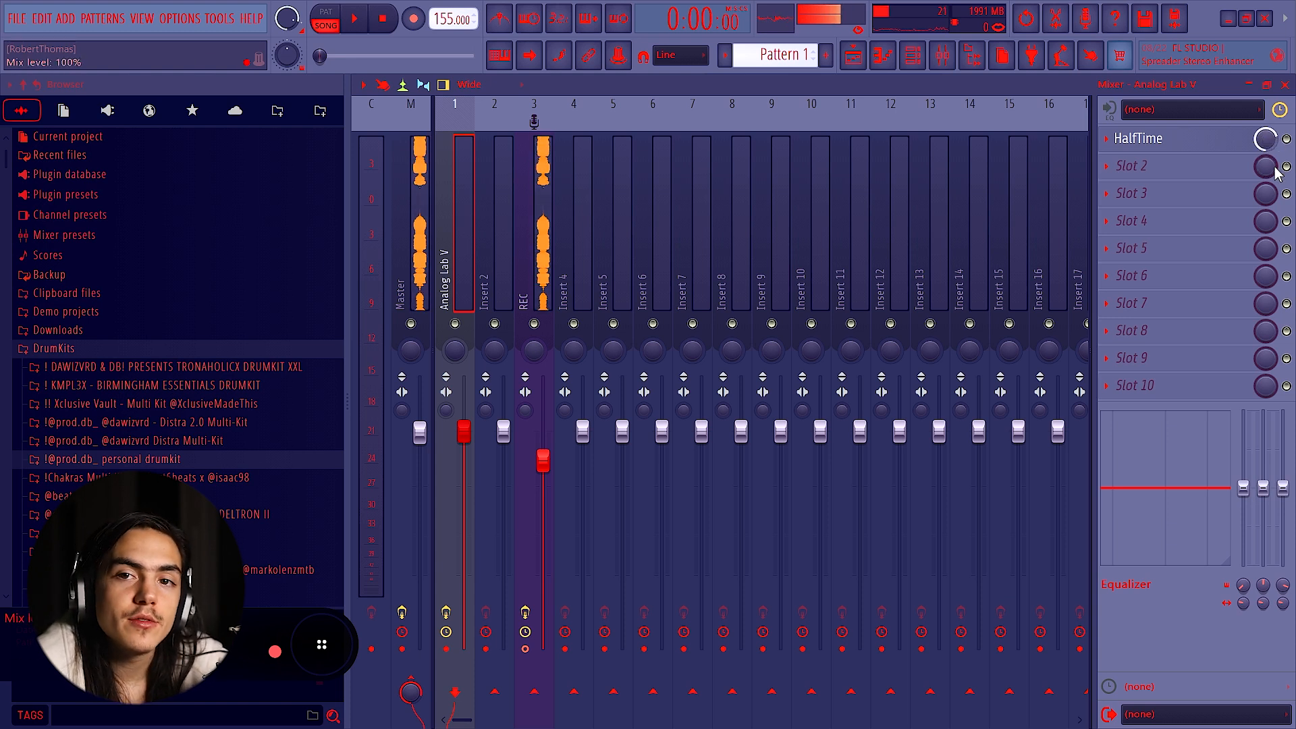
left_click_drag(1266, 138, 1265, 128)
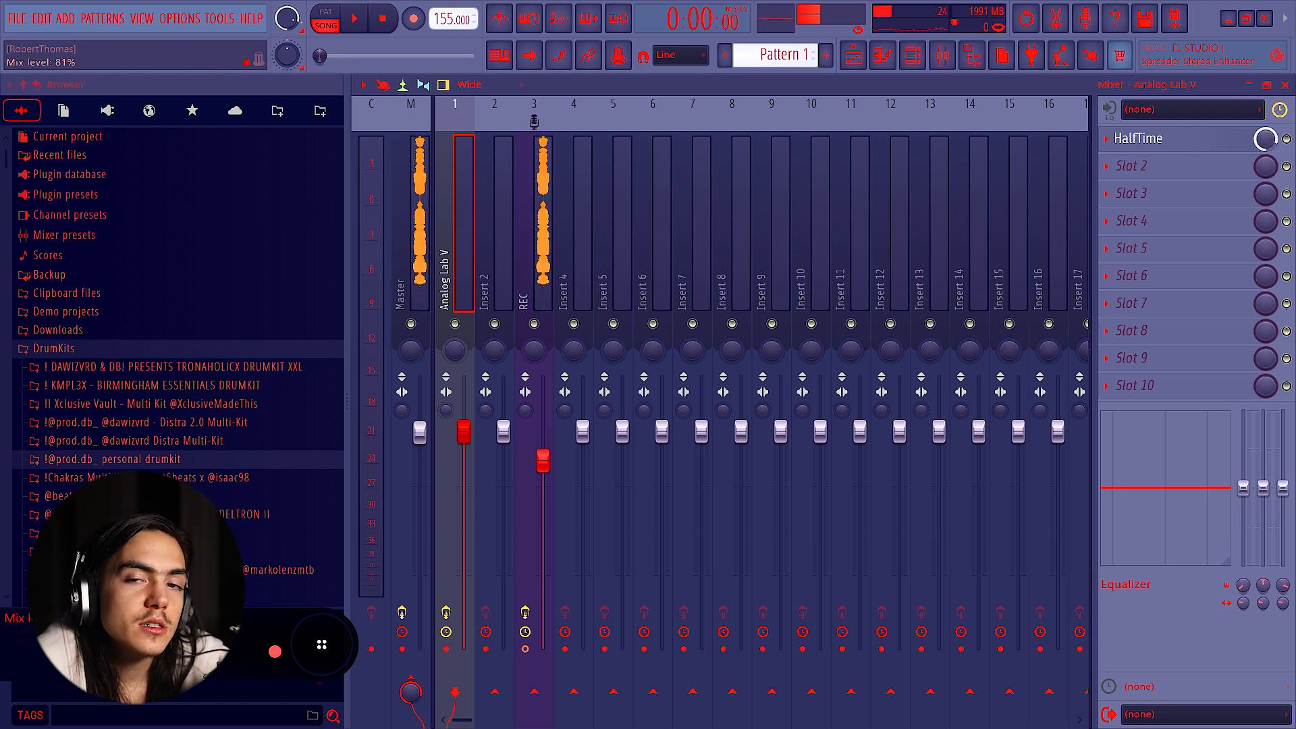
left_click(1215, 139)
left_click(1222, 133)
left_click_drag(1262, 139, 1262, 134)
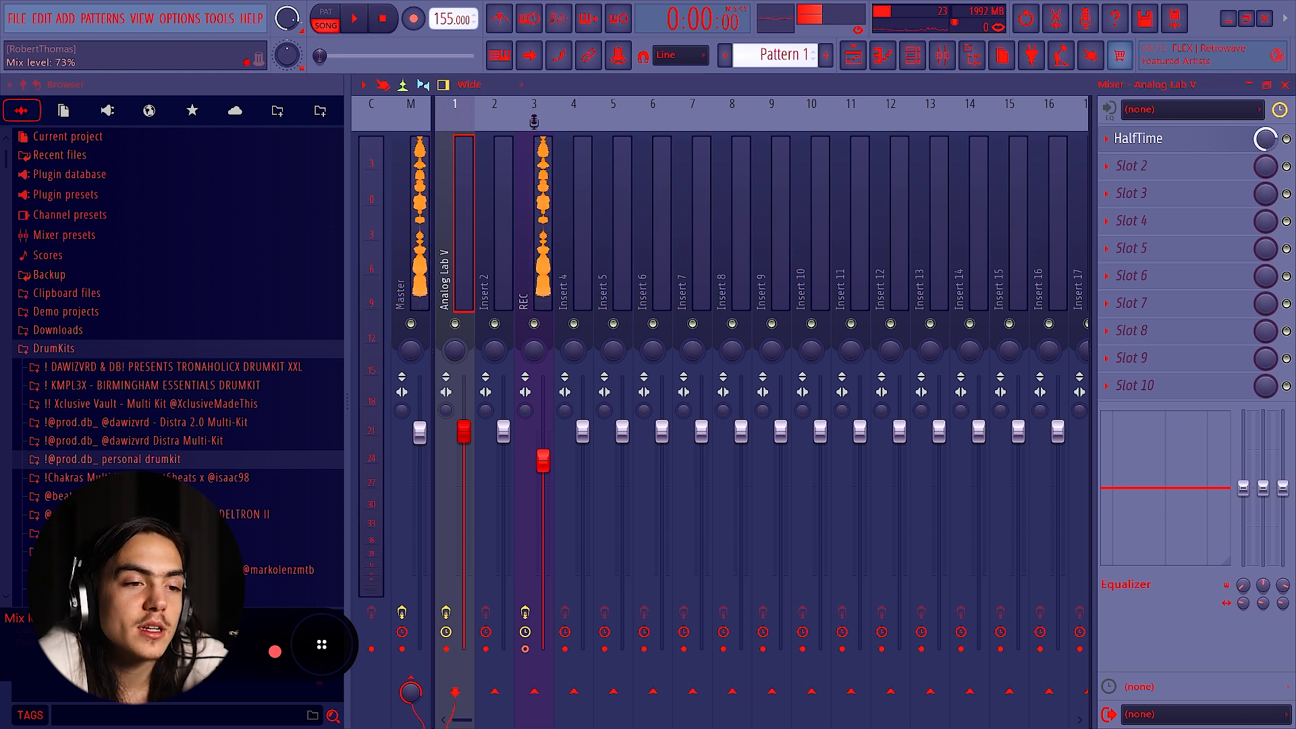
left_click_drag(1264, 140, 1264, 150)
Step: Load ValhallaVintageVerb in effect slot 3 and set its mix level to 13%
left_click(1168, 193)
key("v")
key("Return")
key("space")
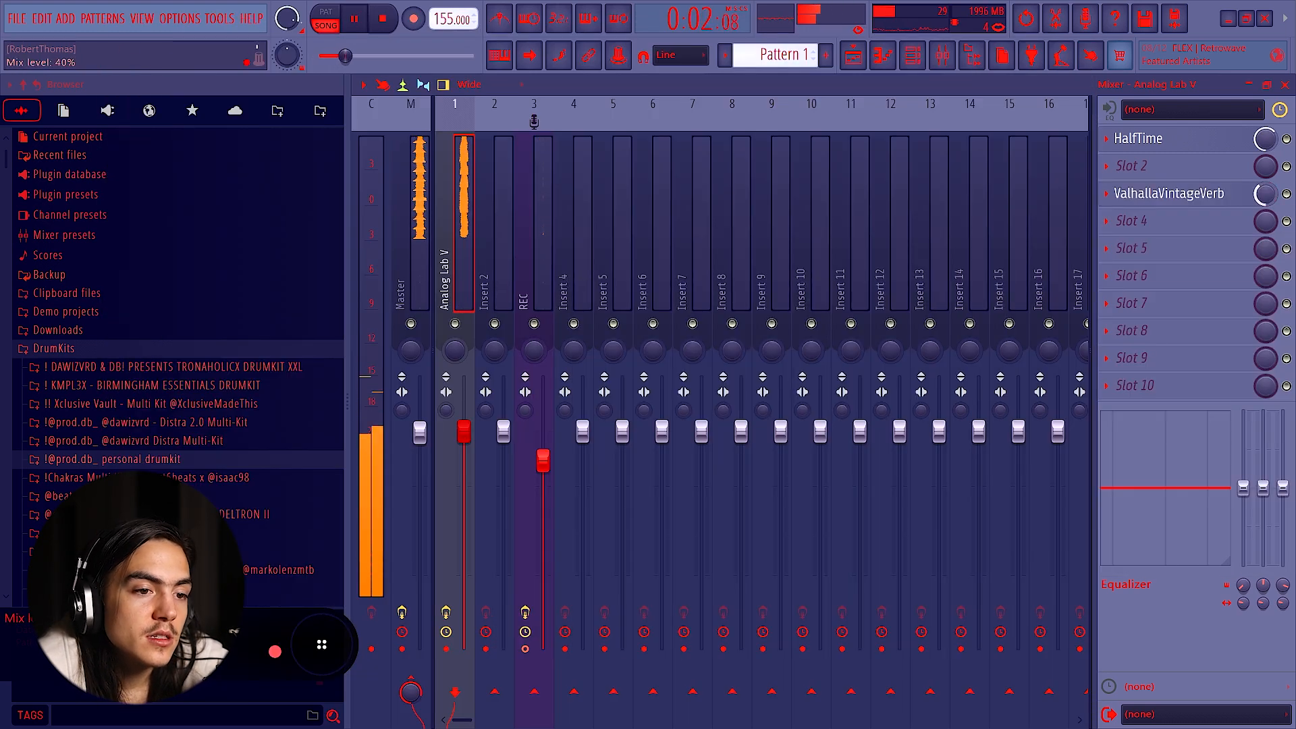
key("space")
left_click_drag(1266, 198, 1267, 205)
Step: Add EchoBoy in effect slot 5 of the Analog Lab V track and open its interface
left_click(1160, 250)
key("e")
key("Return")
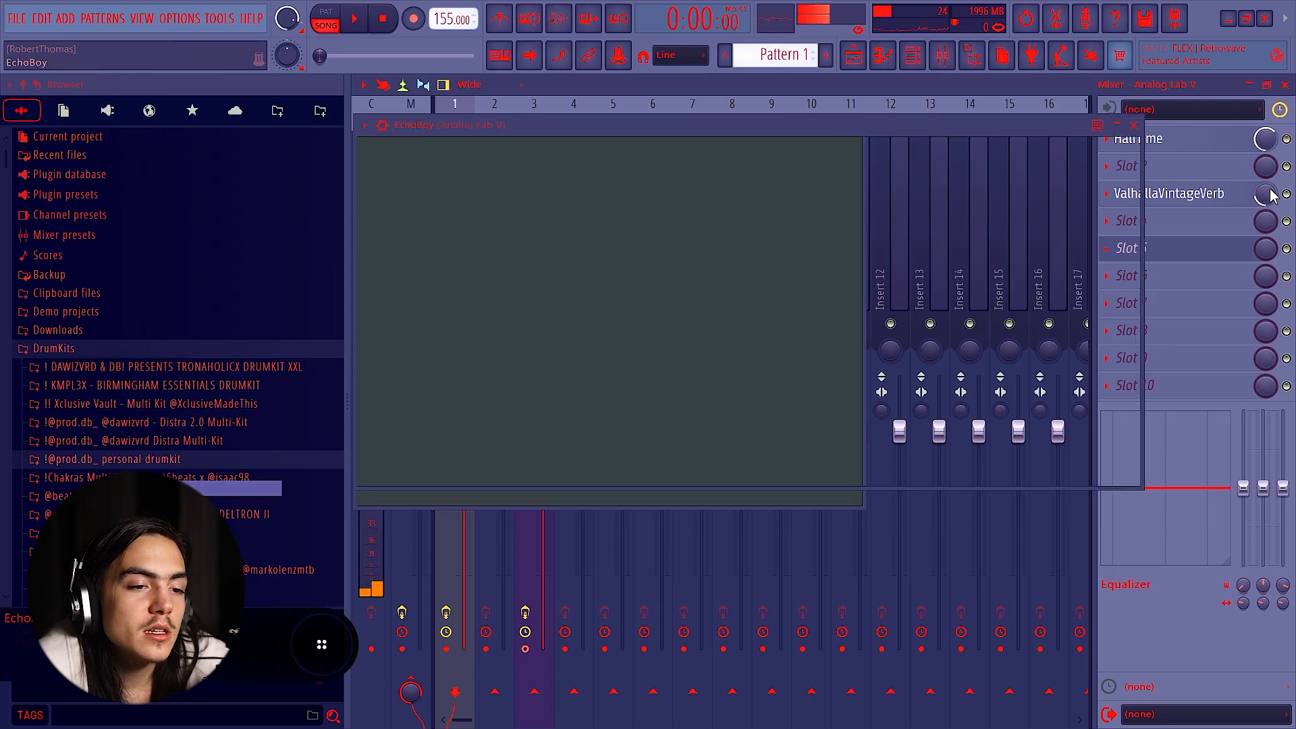
key("Escape")
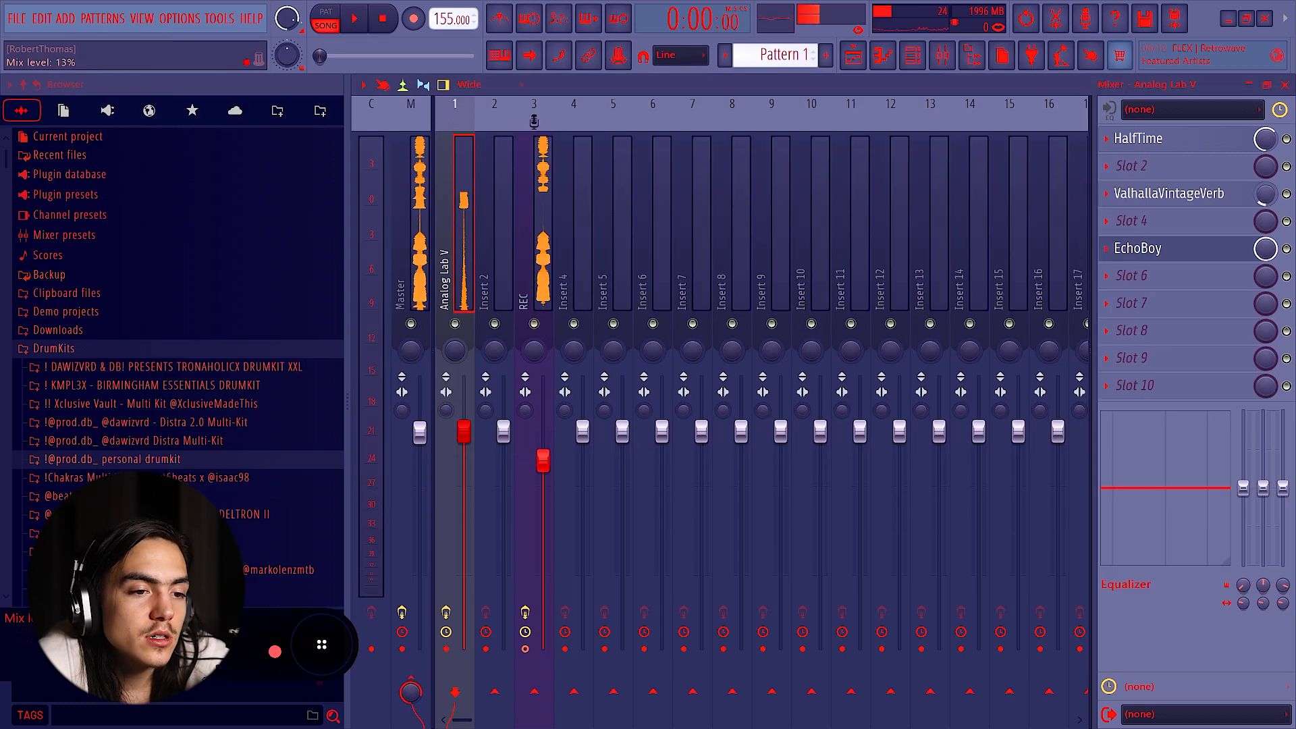
left_click(1187, 255)
Step: Set EchoBoy to dual 1/2 note echoes with the AM Radio style and play the loop through it
left_click(458, 174)
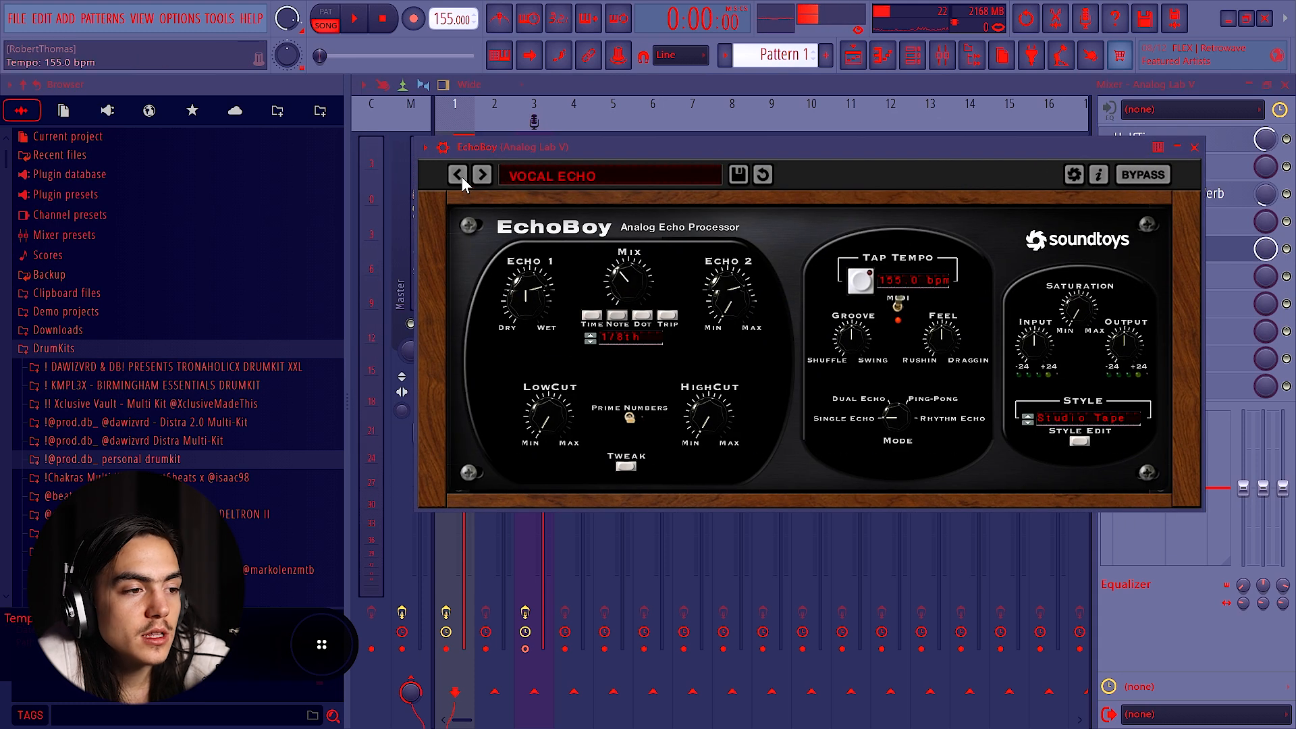
left_click(518, 323)
left_click_drag(838, 151, 823, 173)
key("space")
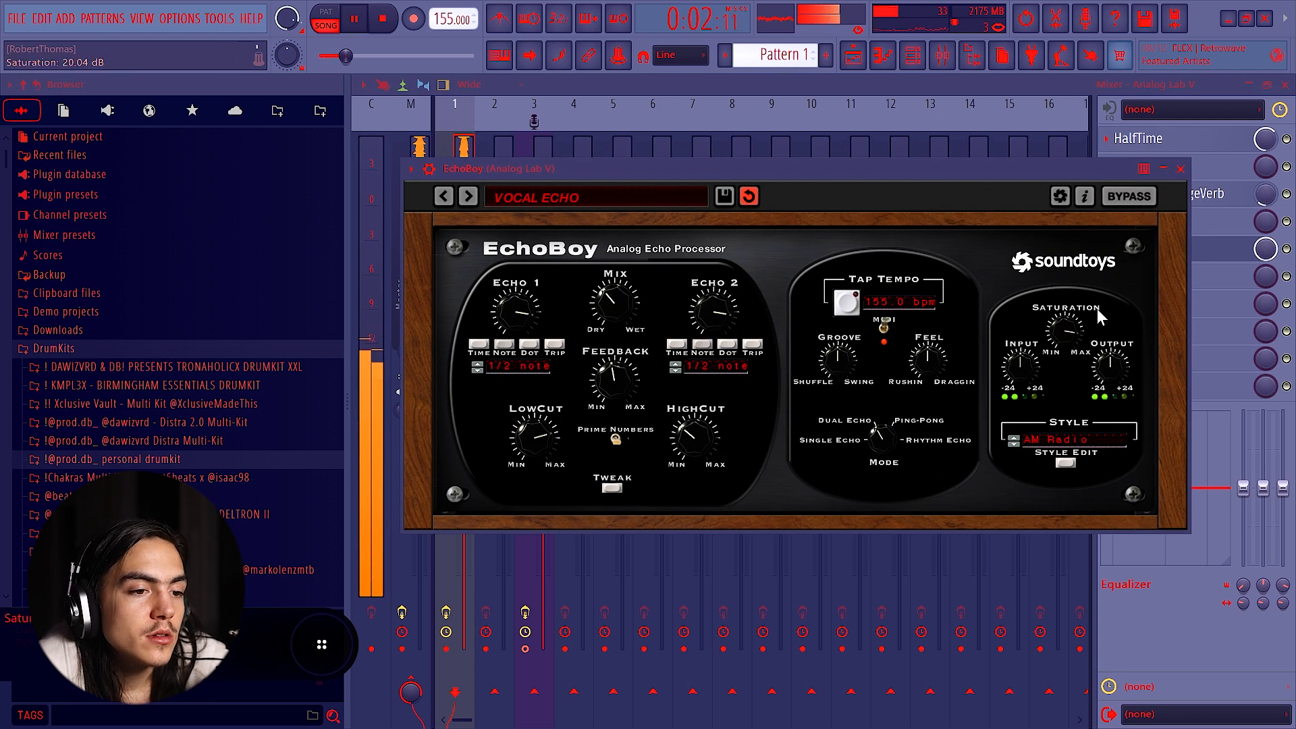
Step: Lower EchoBoy's mix level to 26% and raise it slightly while auditioning the loop
left_click(1181, 169)
key("space")
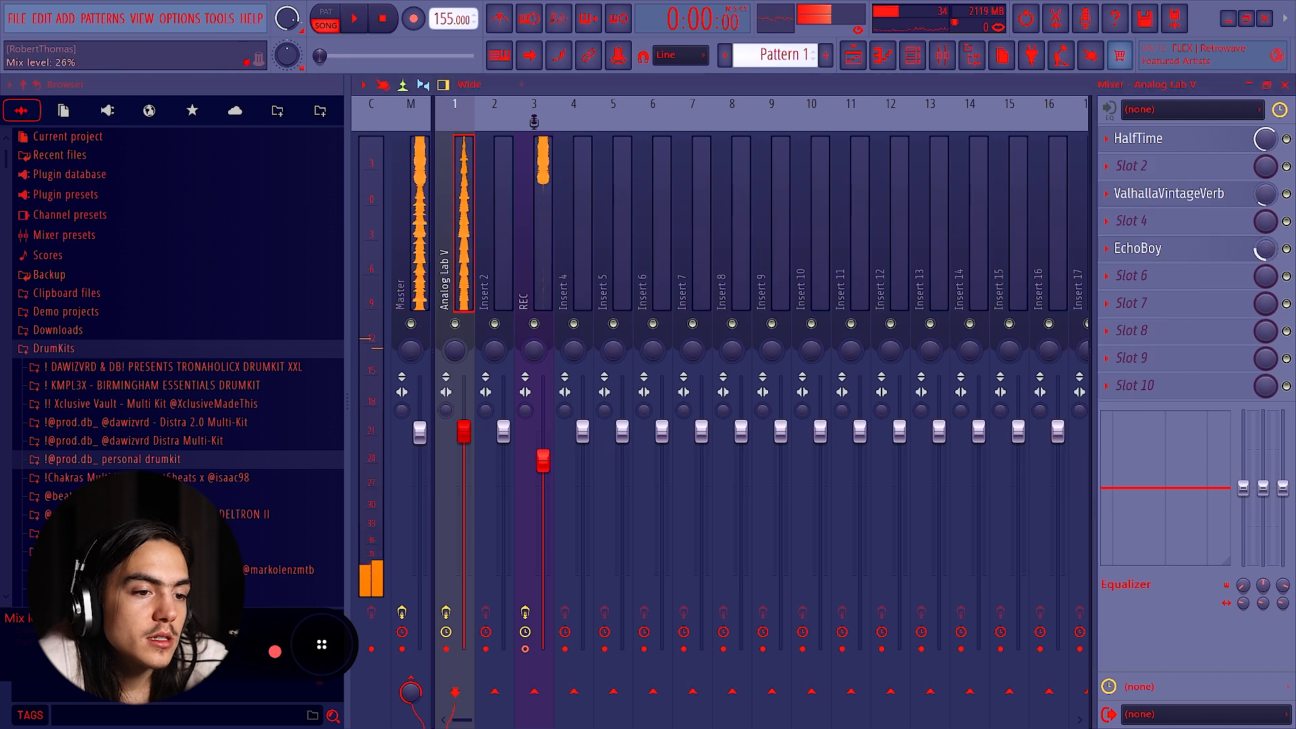
key("space")
left_click_drag(1265, 249, 1265, 230)
key("space")
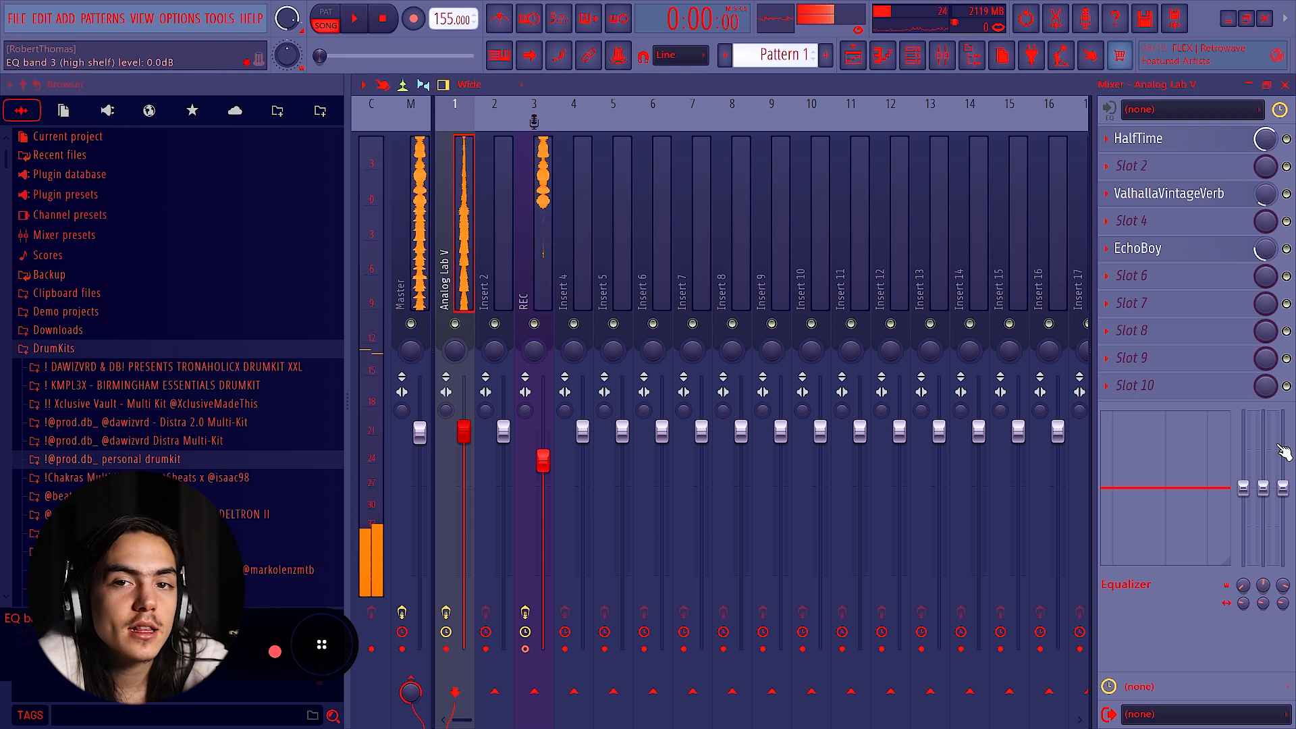
Step: Try cutting the low shelf in the Analog Lab V track's equalizer and undo the cut
left_click_drag(1243, 487, 1242, 564)
key("ctrl+z")
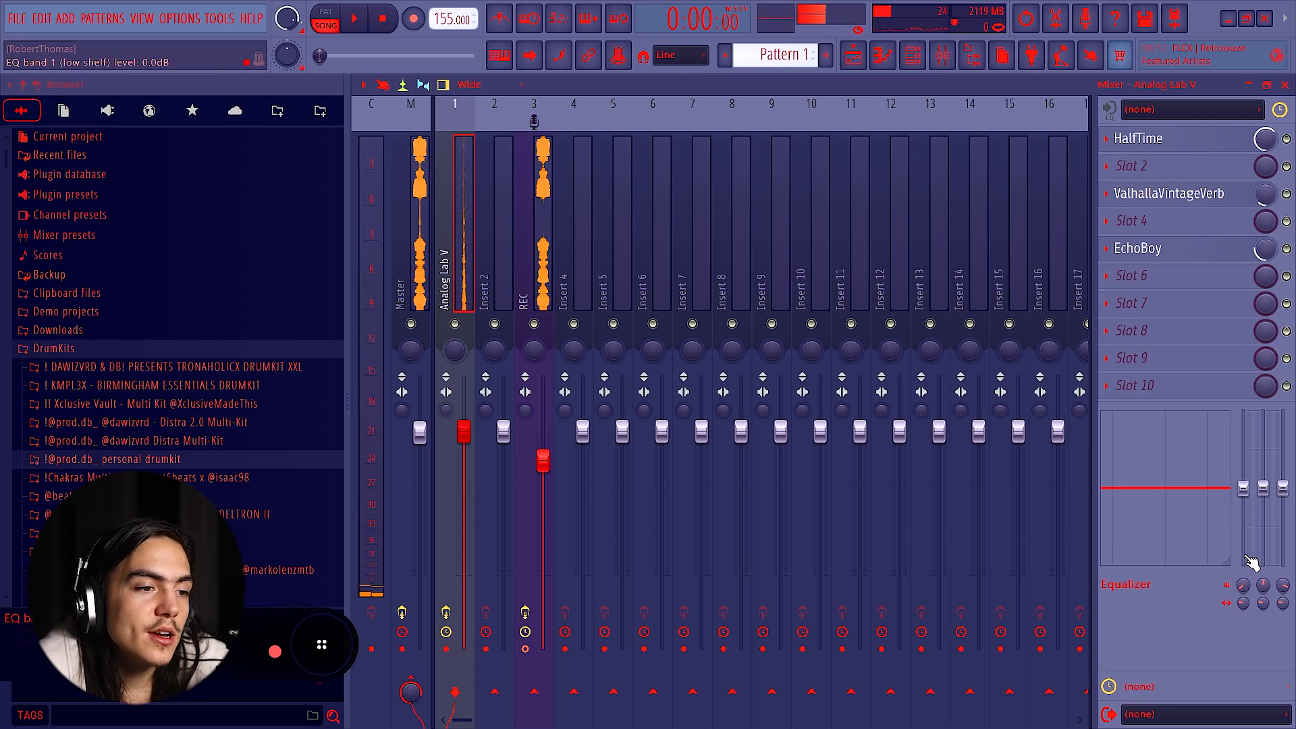
Step: Switch from the mixer to the playlist and bring up the channel rack over it
key("F5")
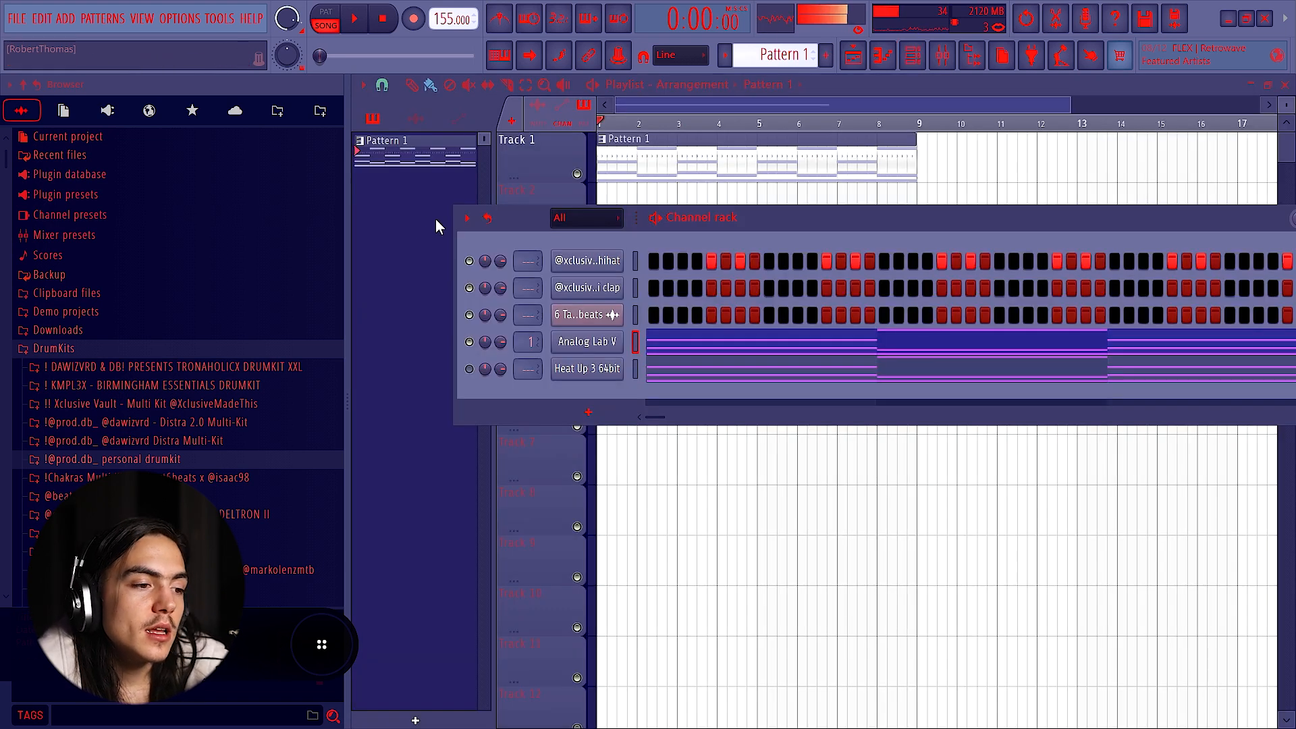
left_click(942, 54)
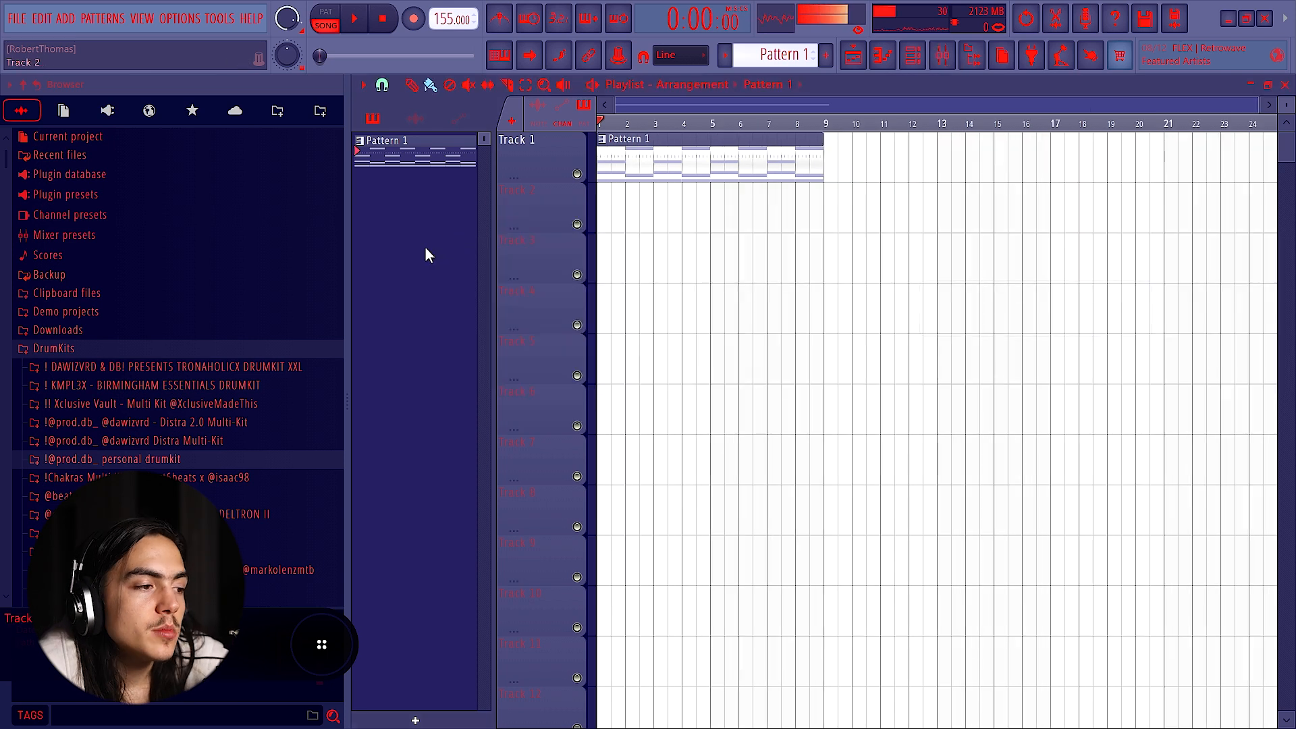
scroll(149, 354, "down", 3)
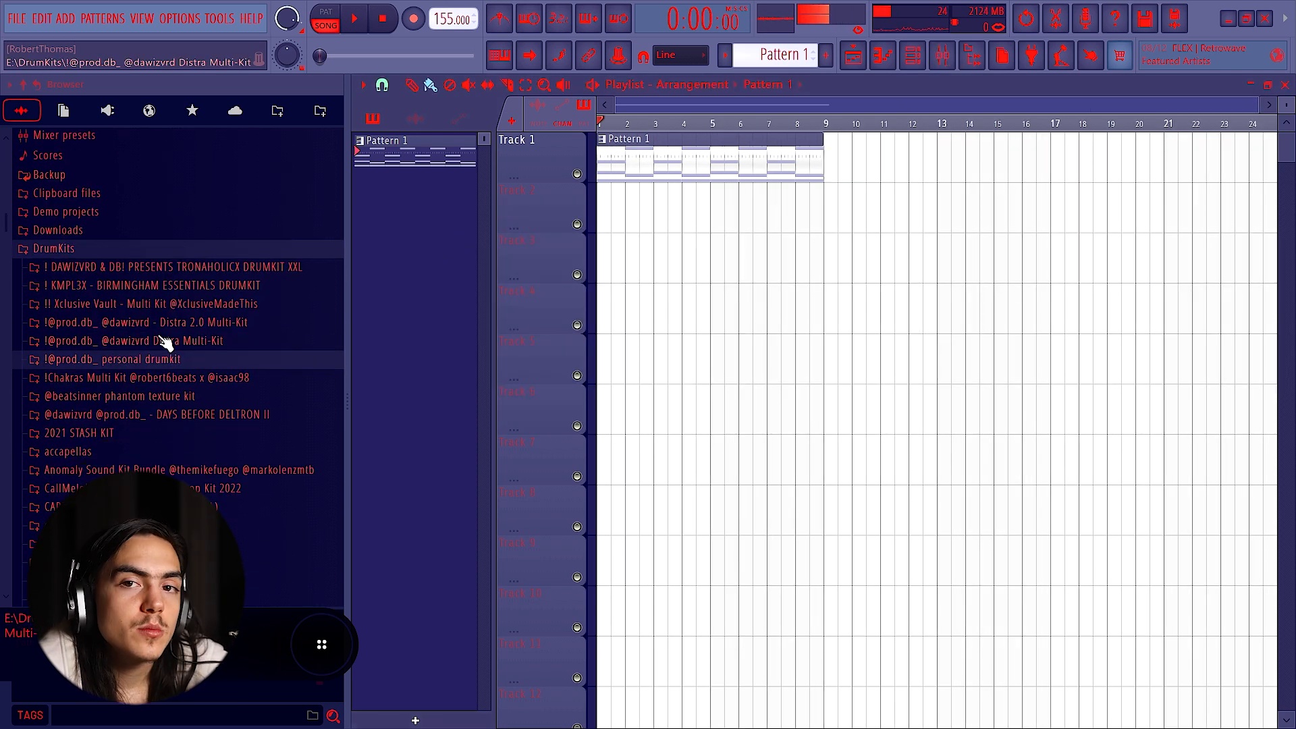
left_click(912, 57)
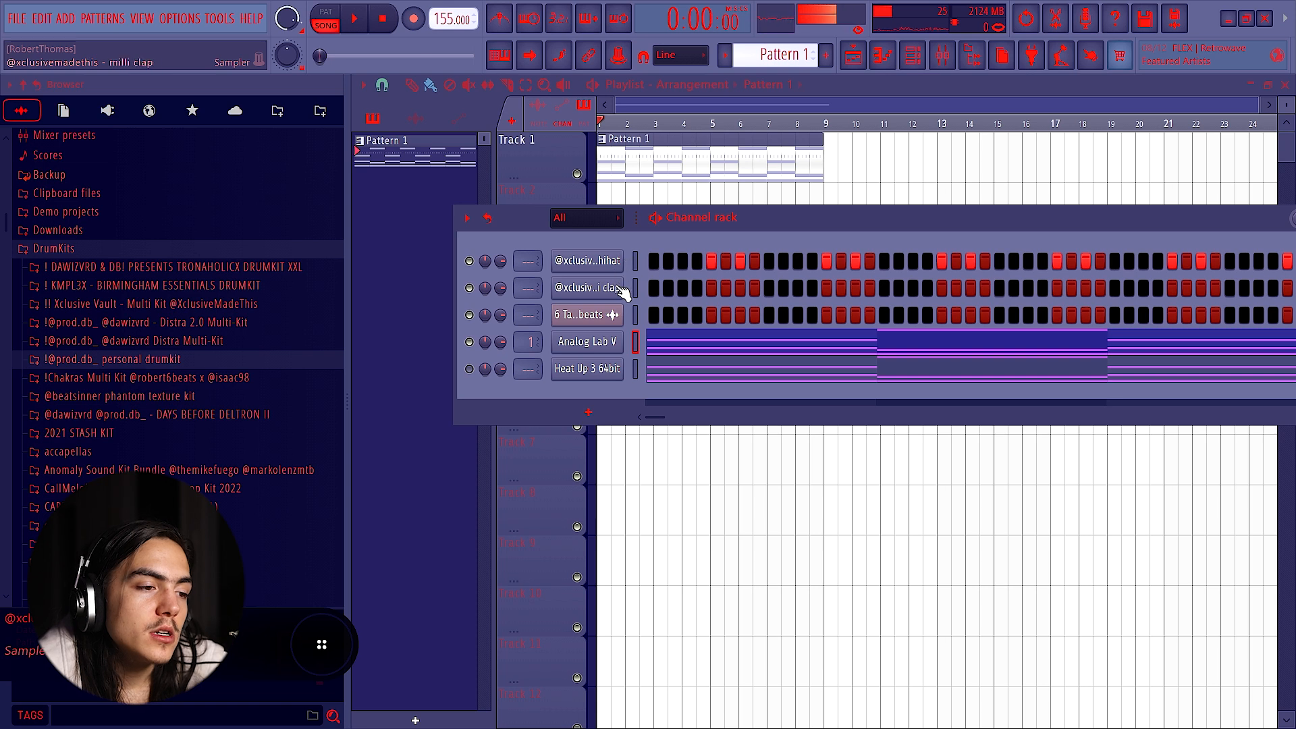
right_click(619, 265)
left_click(617, 246)
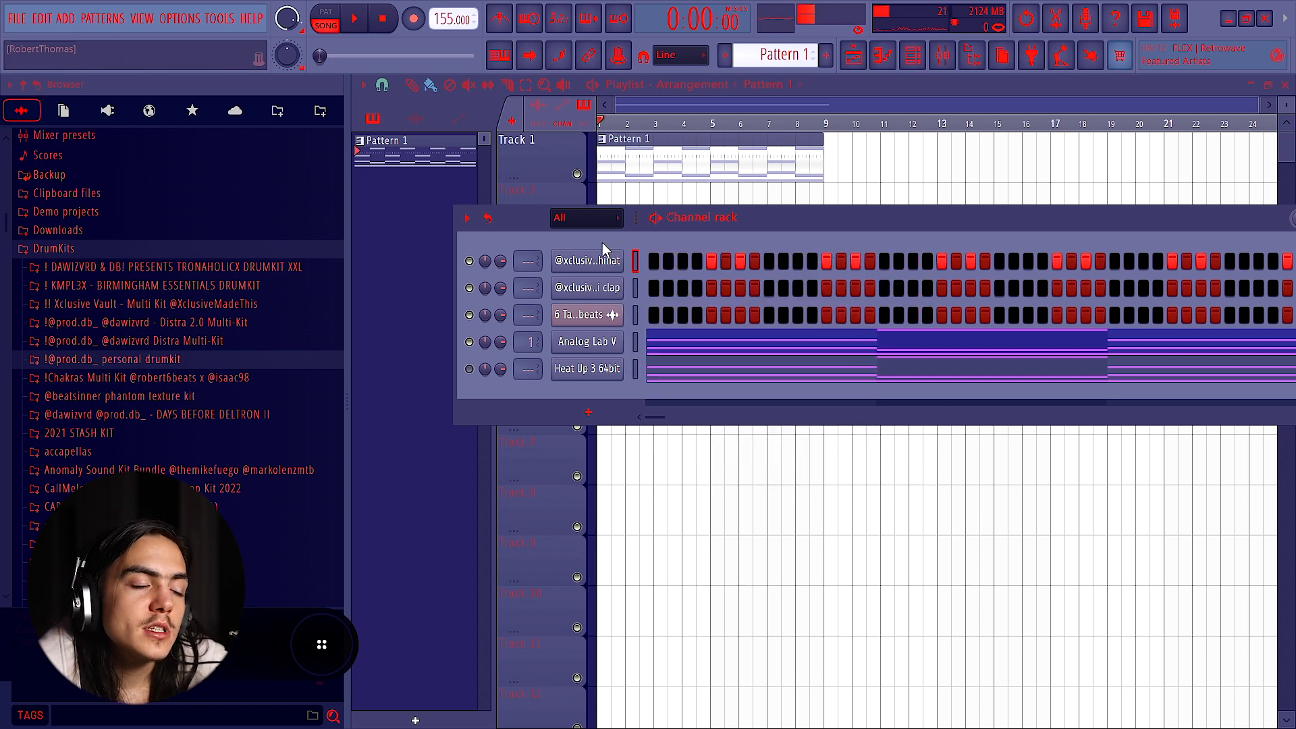
left_click(176, 359)
left_click(161, 382)
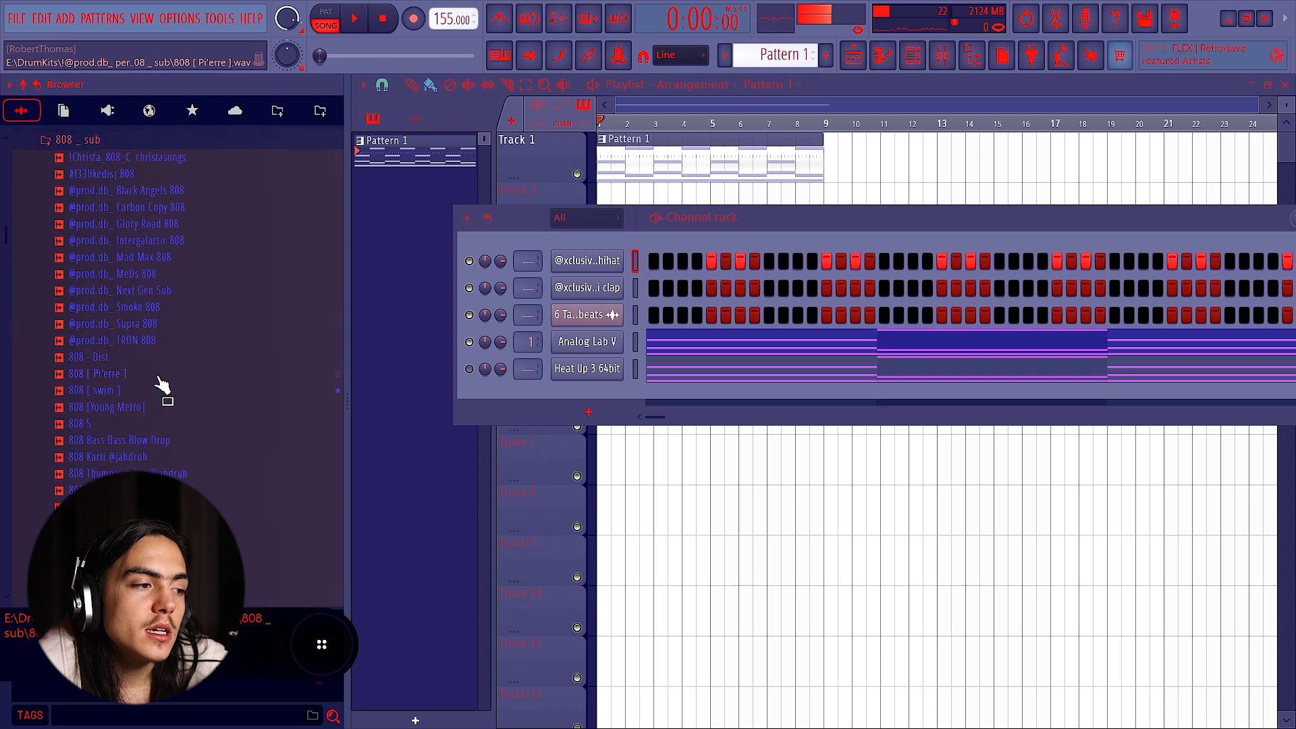
left_click(162, 290)
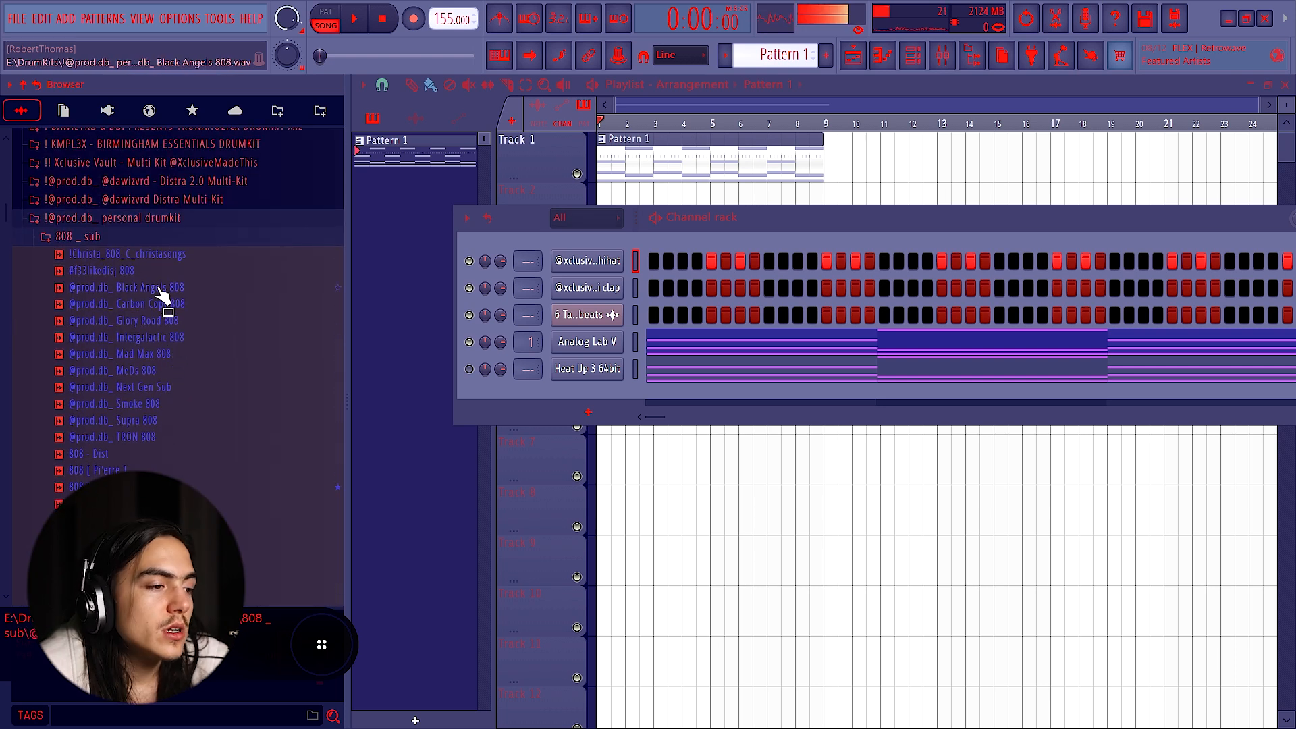
left_click_drag(162, 295, 166, 301)
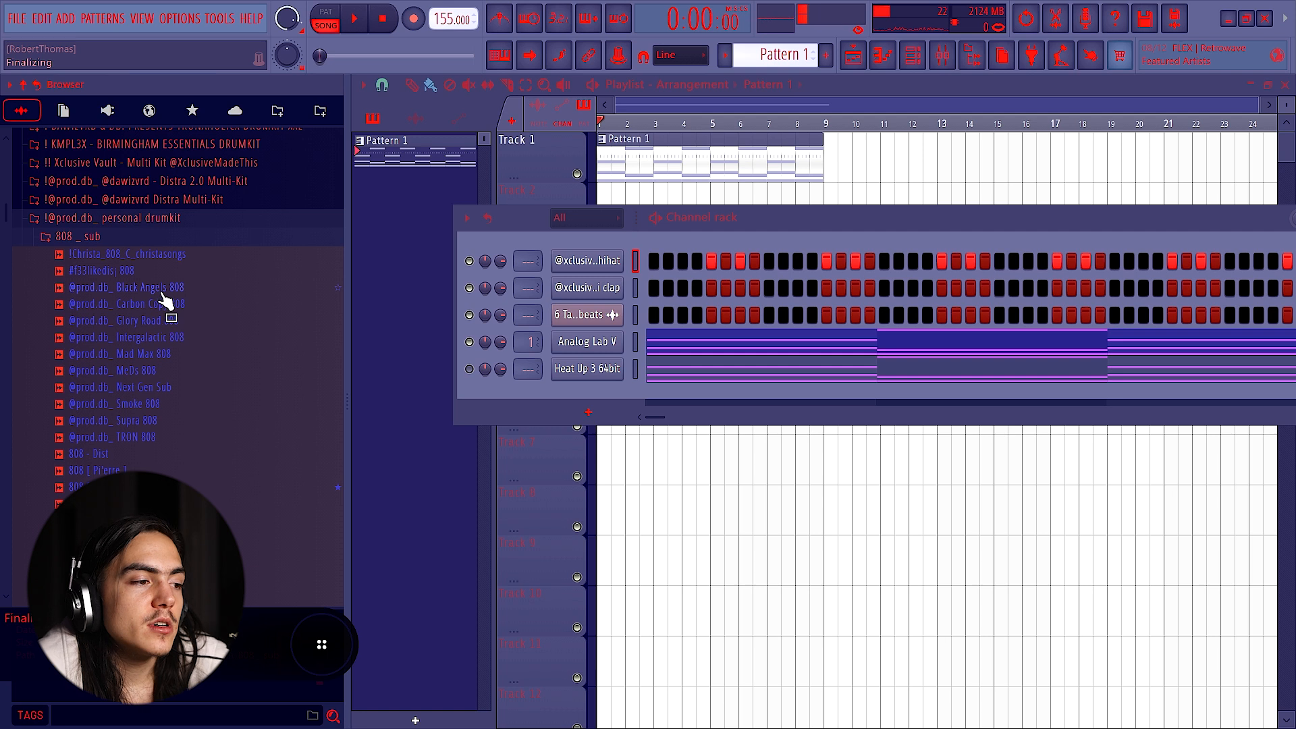
left_click_drag(165, 299, 203, 358)
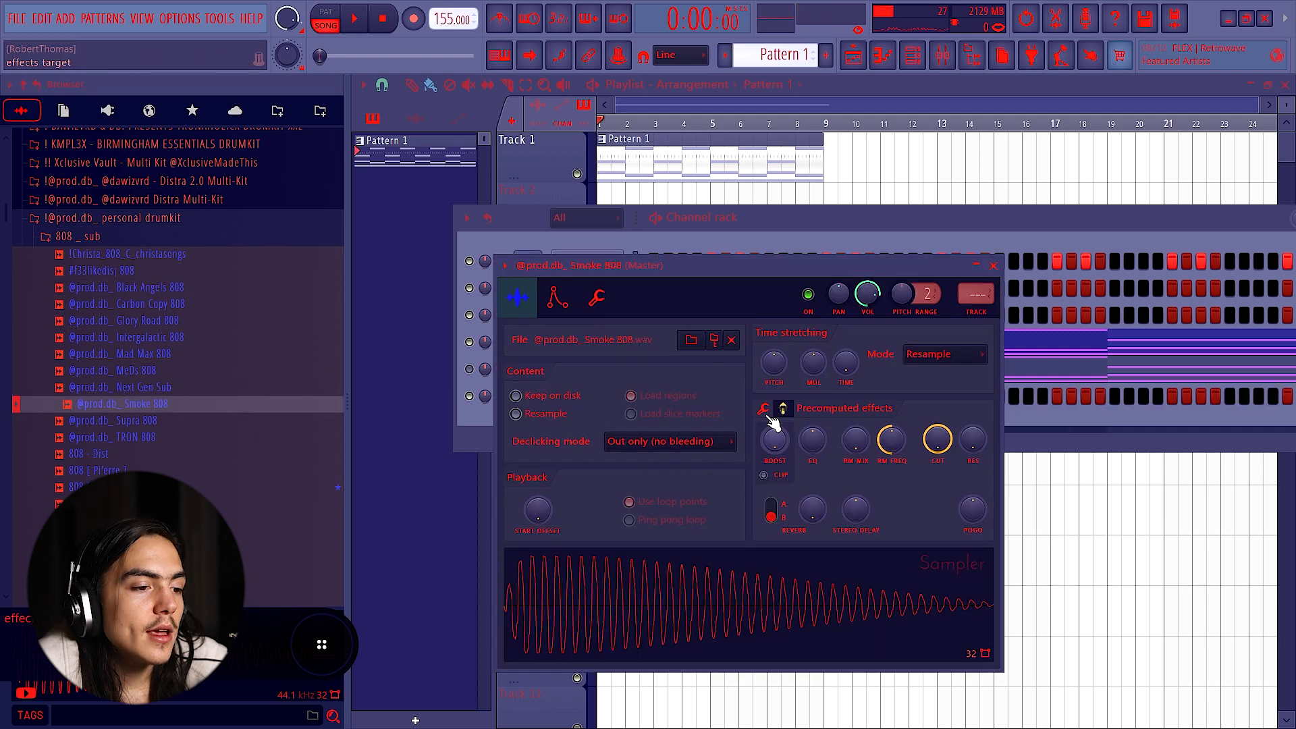
Step: Raise the Smoke 808's gain boost slightly in the precomputed effects and shift its EQ balance to 6%
left_click(764, 409)
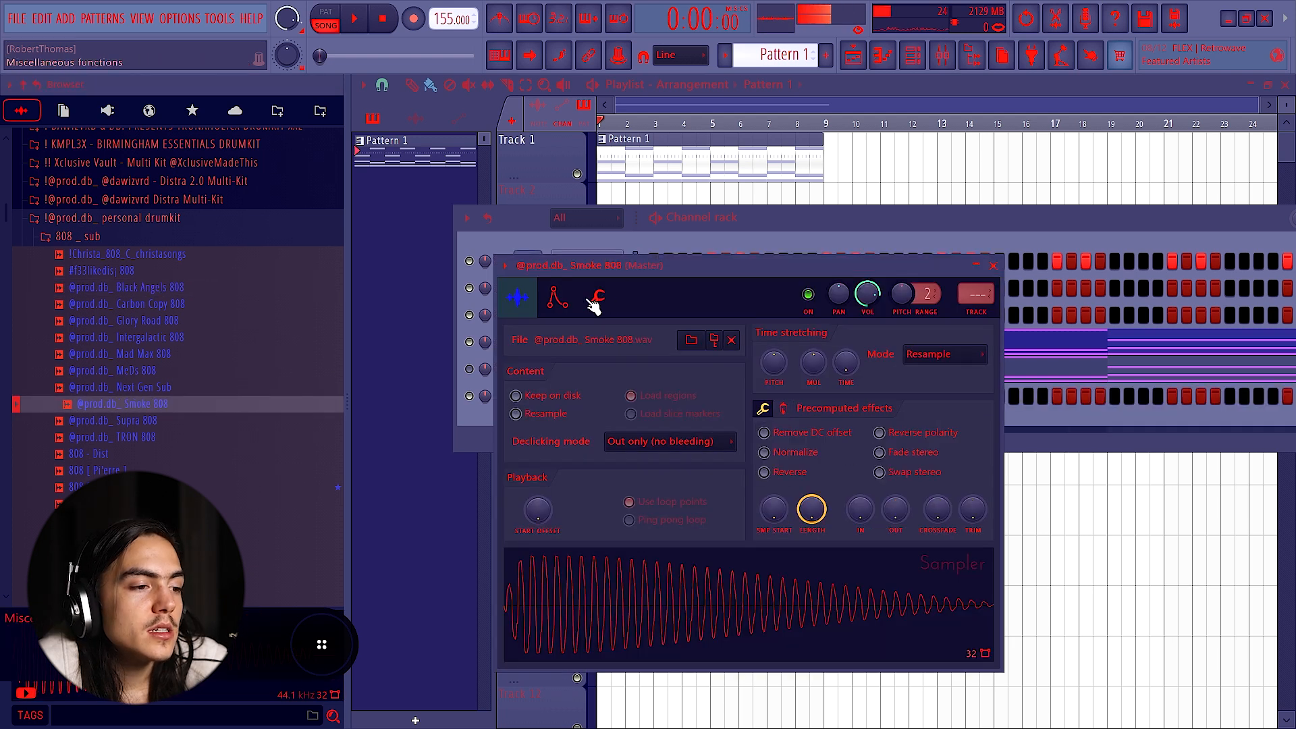
left_click(785, 408)
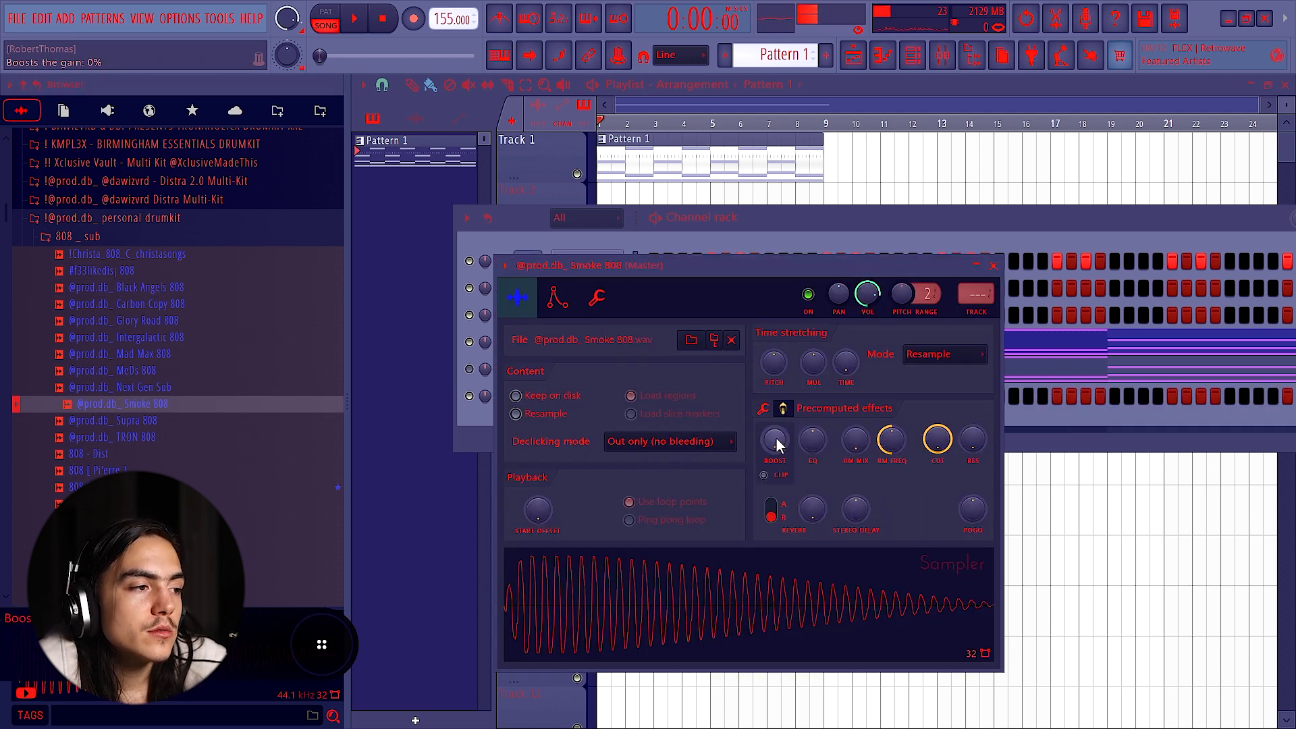
scroll(776, 439, "up", 1)
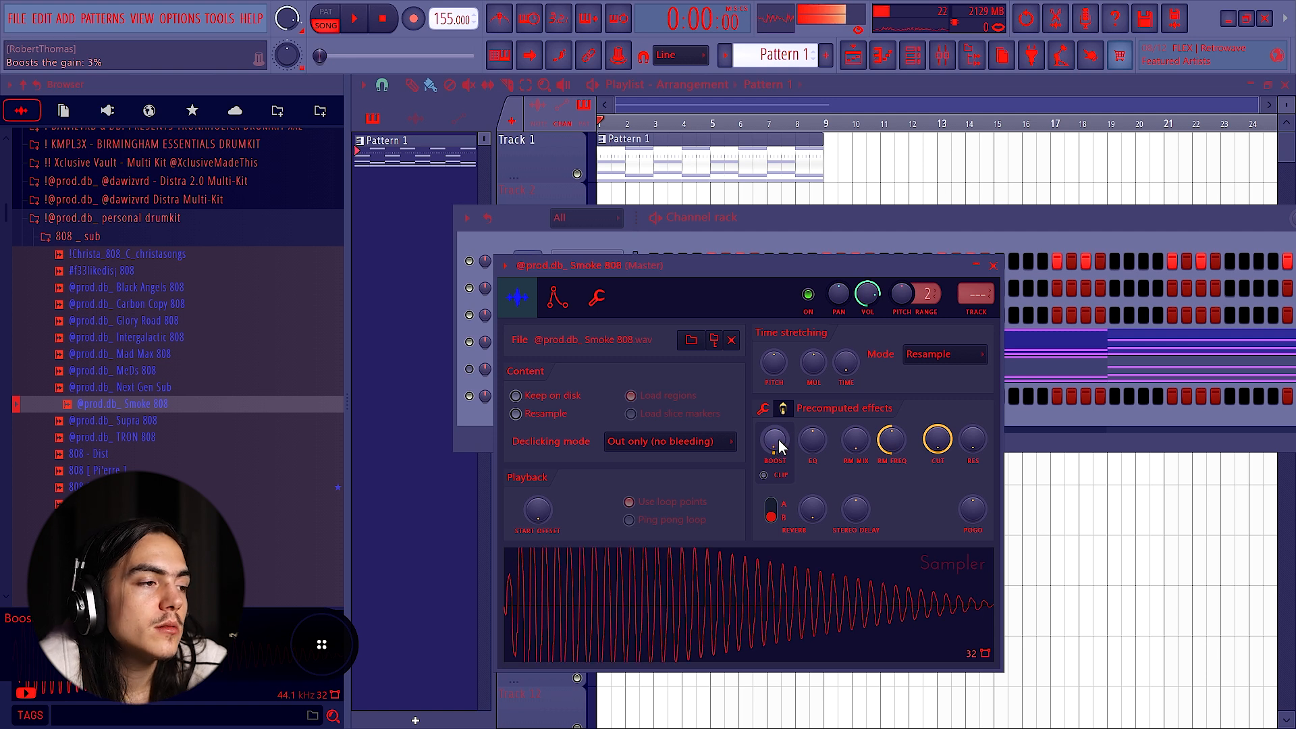
scroll(778, 440, "down", 1)
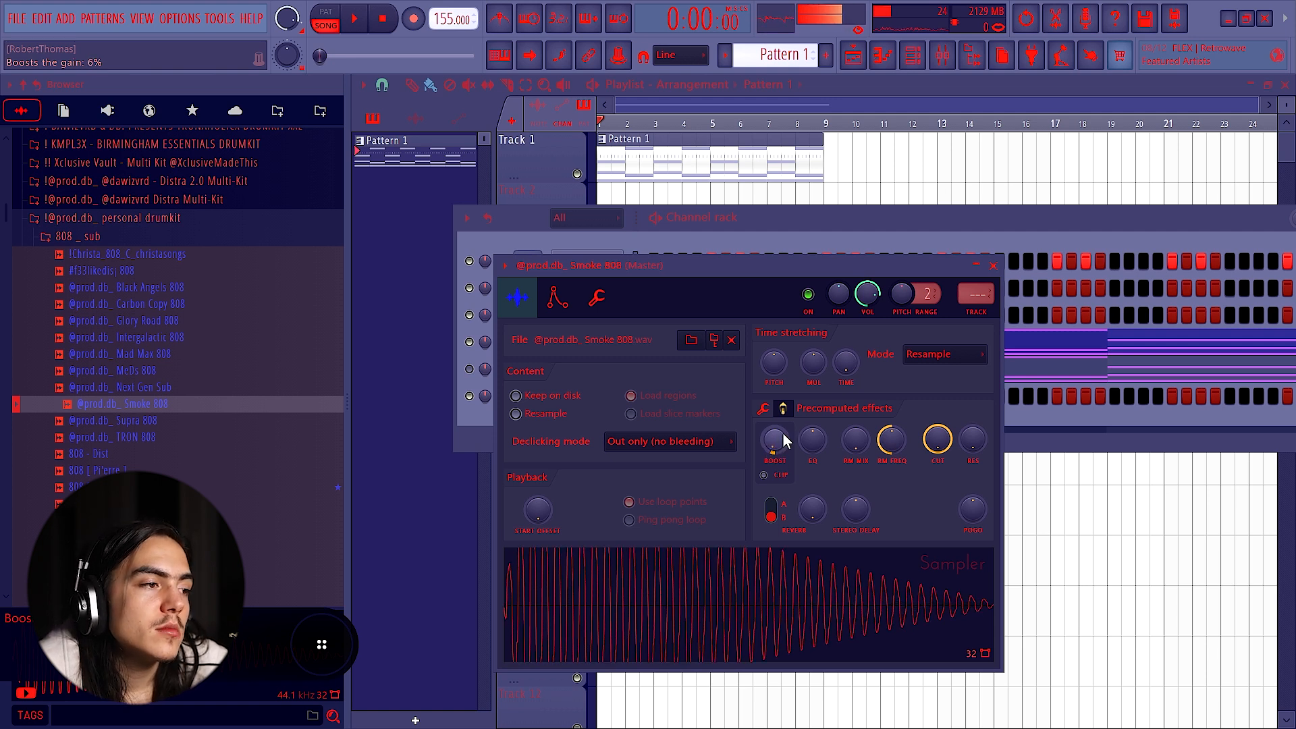
scroll(776, 441, "up", 2)
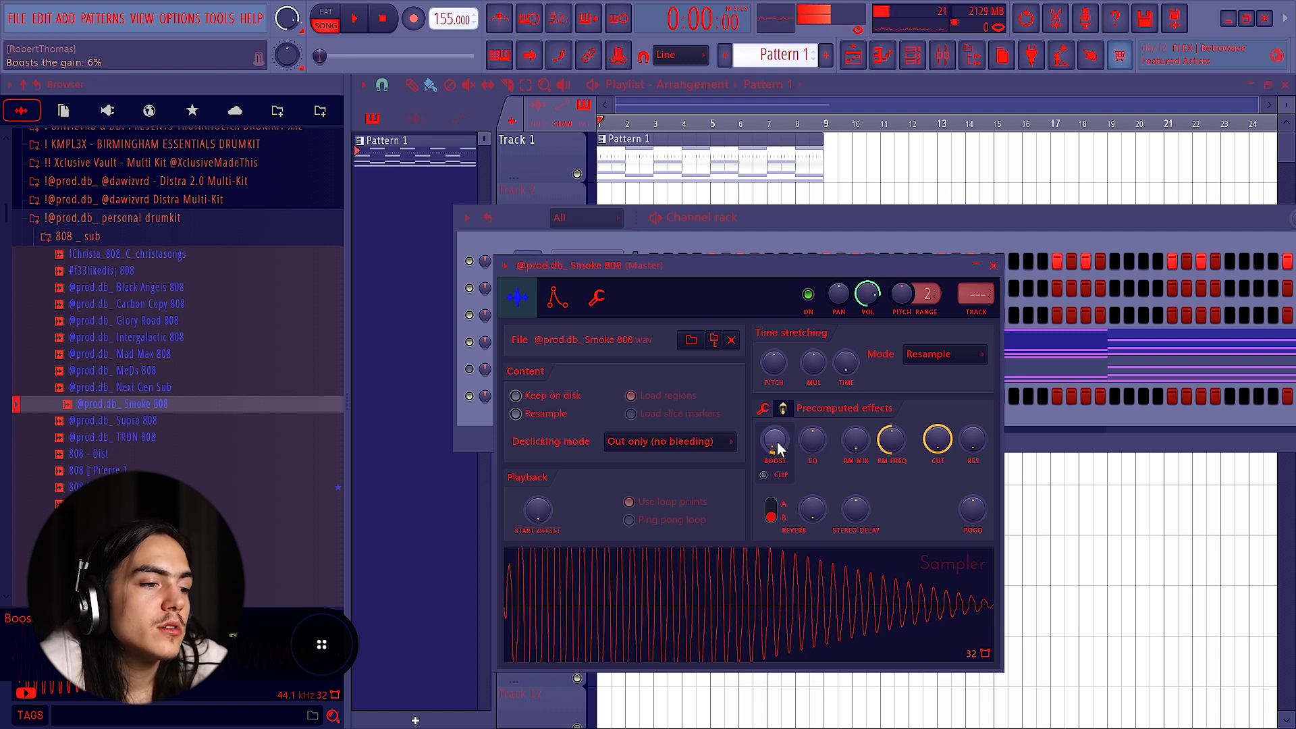
scroll(781, 450, "down", 2)
scroll(780, 451, "up", 1)
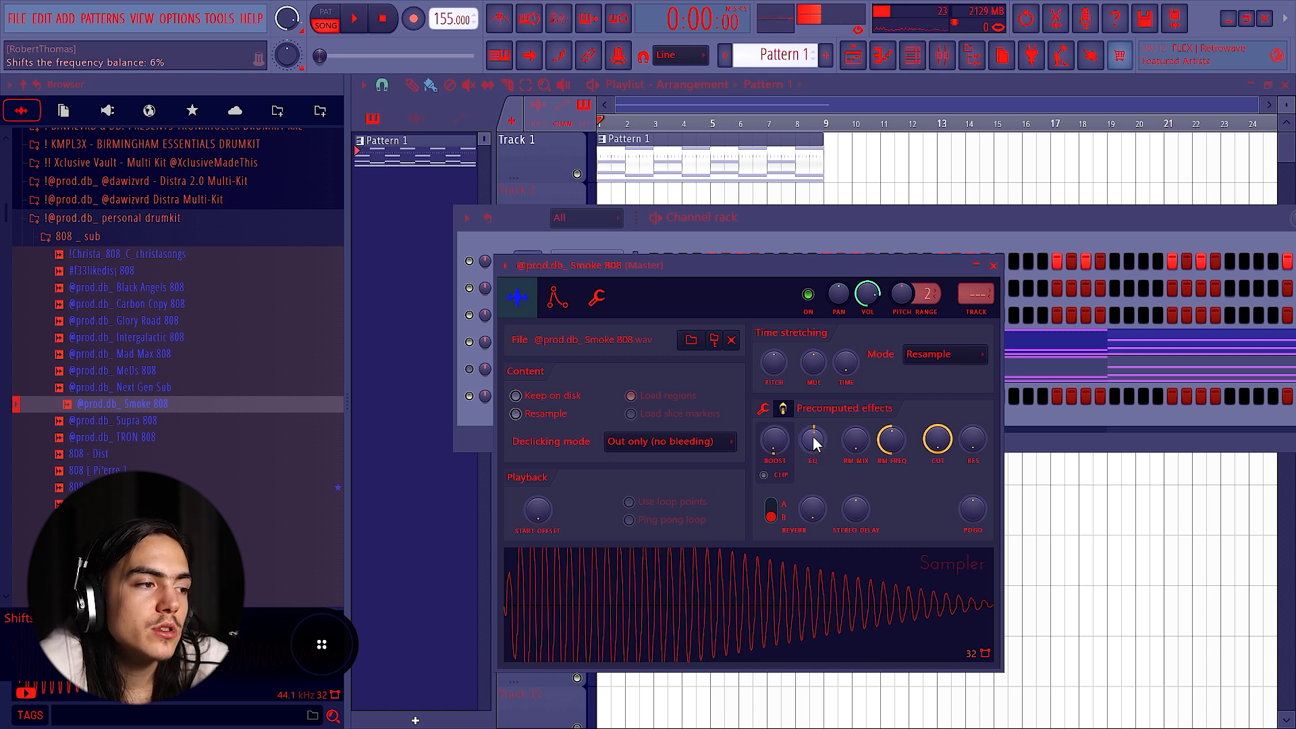
Step: Check the Smoke 808's miscellaneous channel settings and open its piano roll
left_click(596, 297)
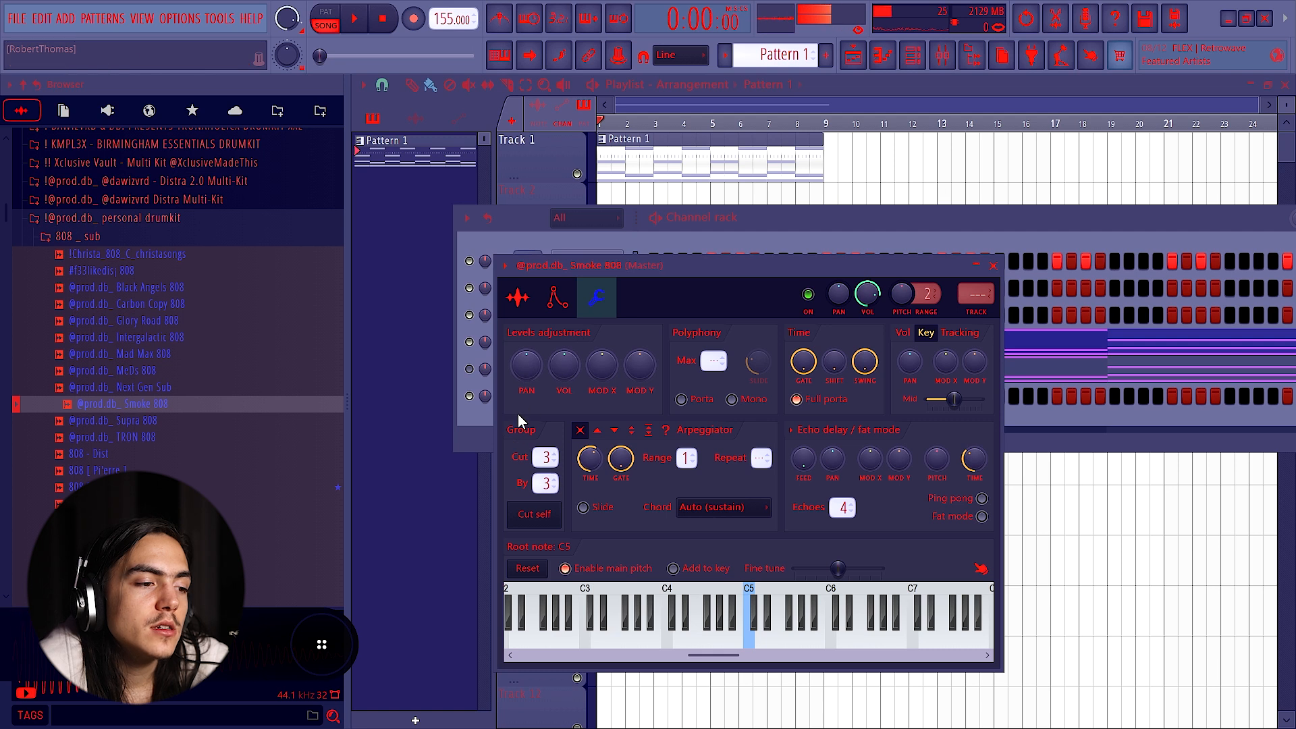
left_click(477, 422)
right_click(593, 398)
left_click(635, 392)
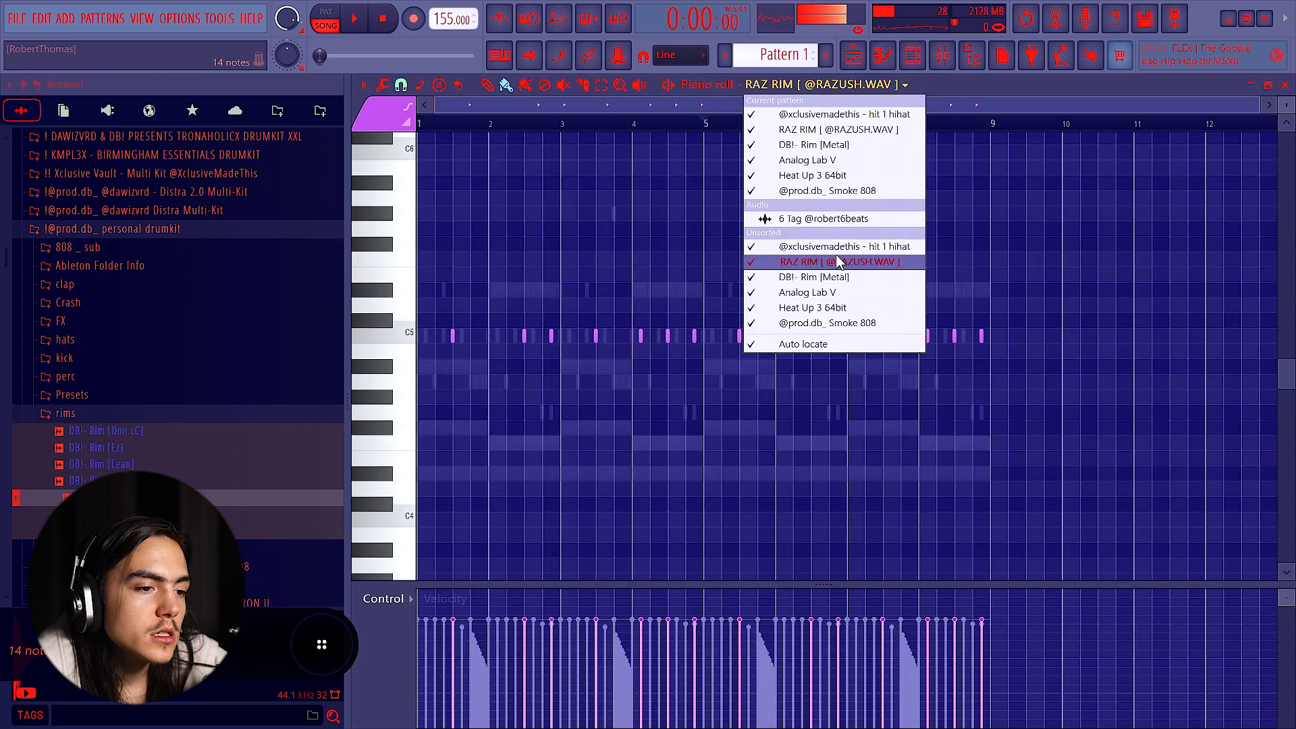
Step: Play the pattern while reviewing the hihat, Smoke 808 and RAZ RIM notes in the piano roll
left_click(836, 249)
key("space")
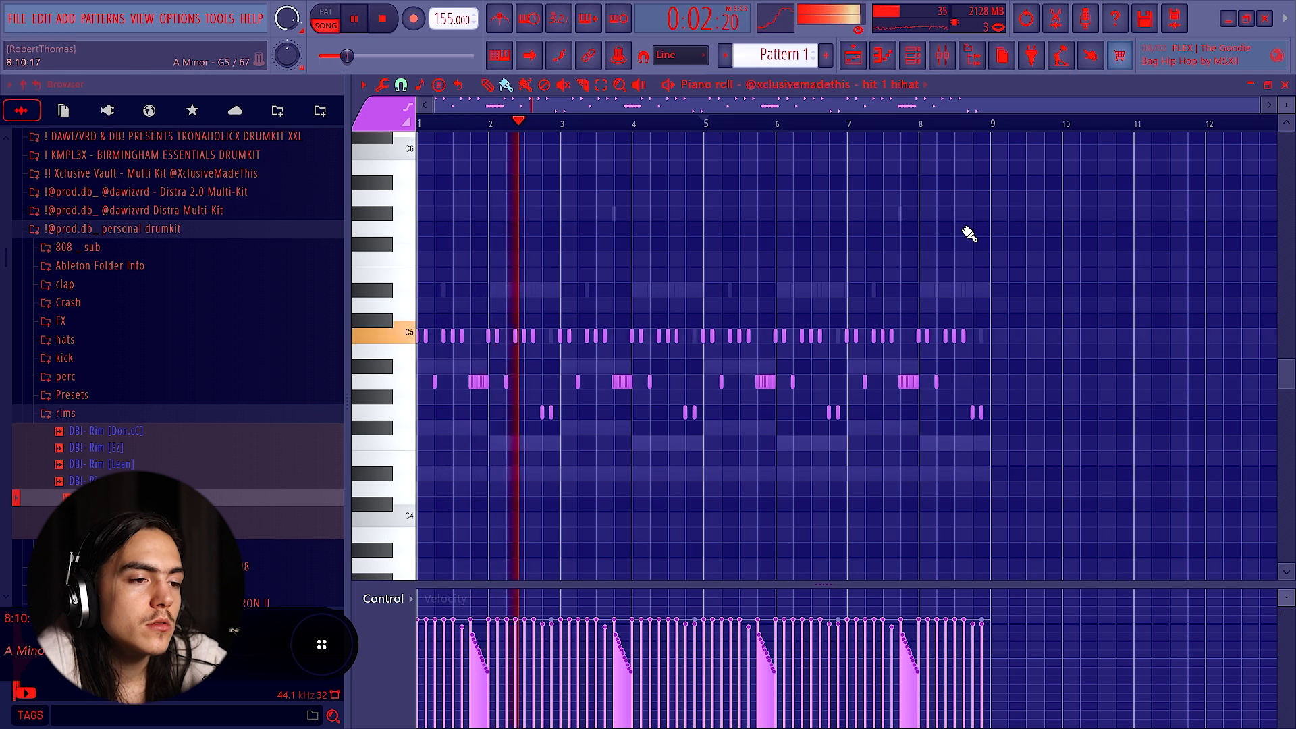
left_click(907, 84)
left_click(869, 322)
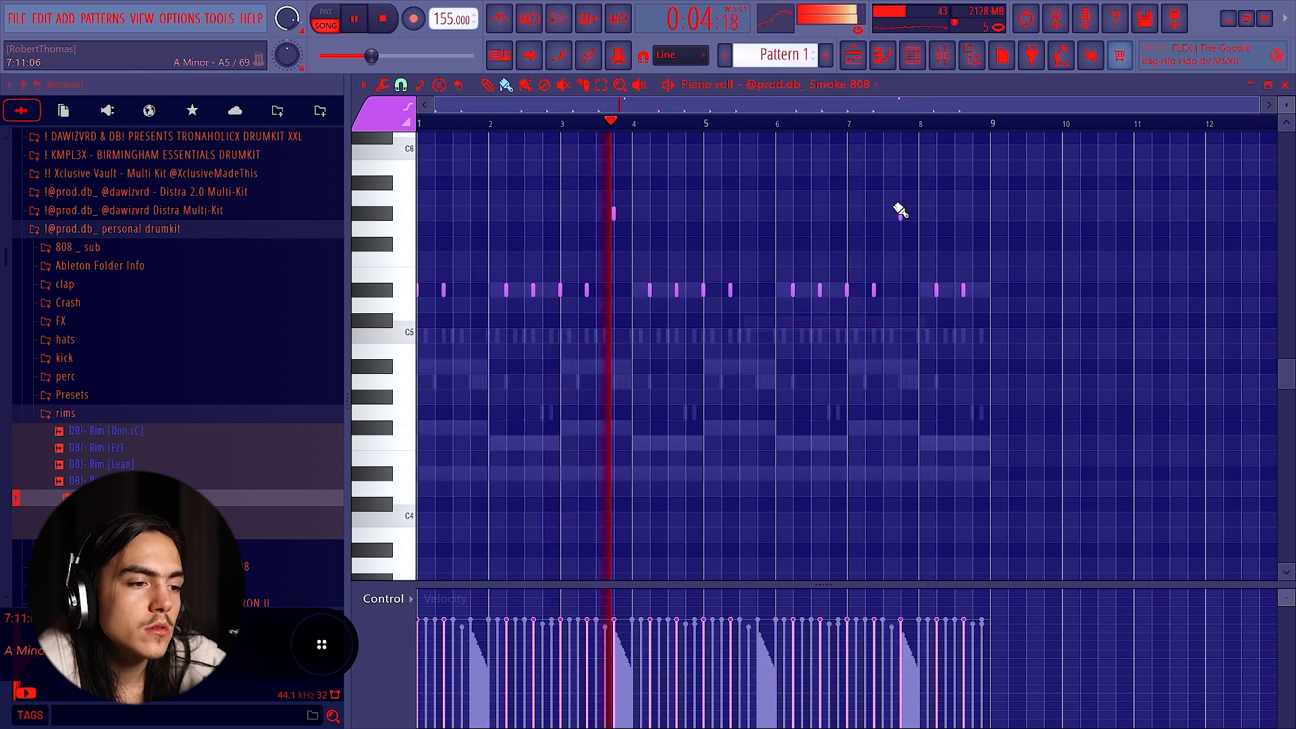
left_click(876, 84)
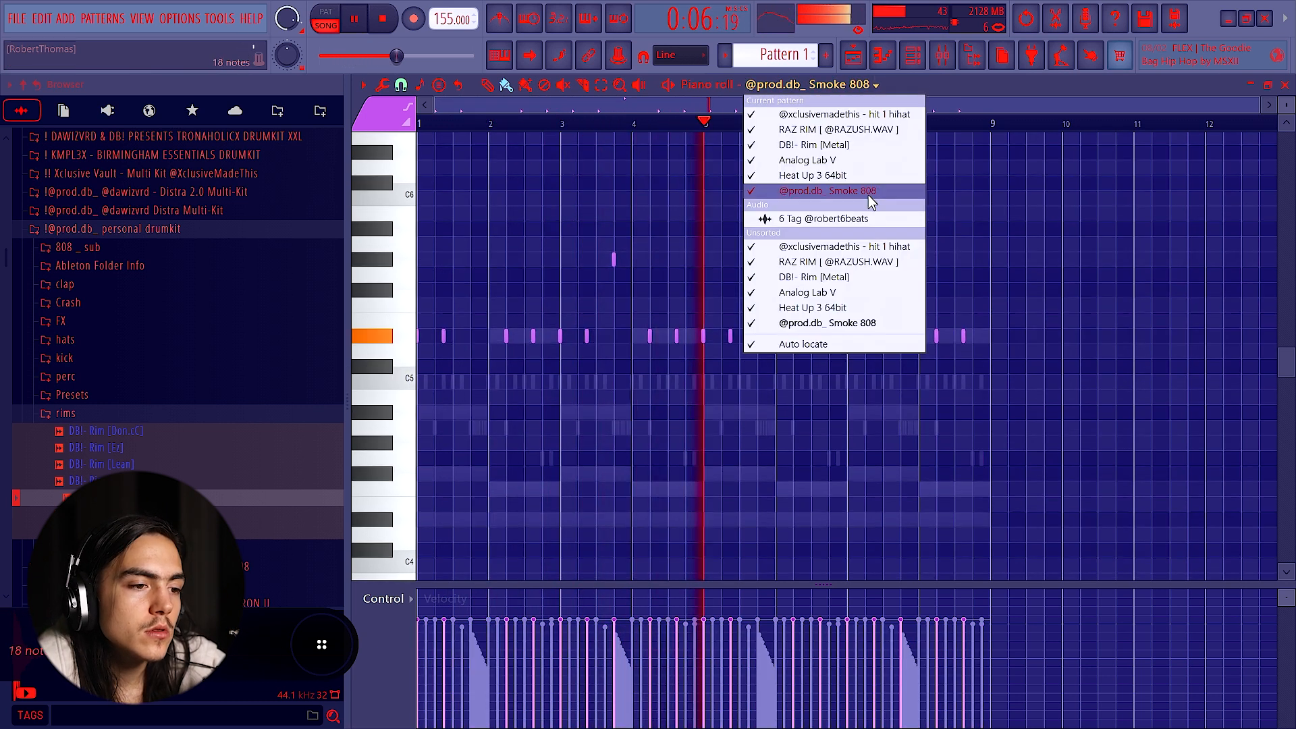
left_click(864, 268)
key("space")
Step: Add a second Analog Lab V channel to the channel rack and bring its plugin window up again
left_click(852, 55)
left_click(563, 465)
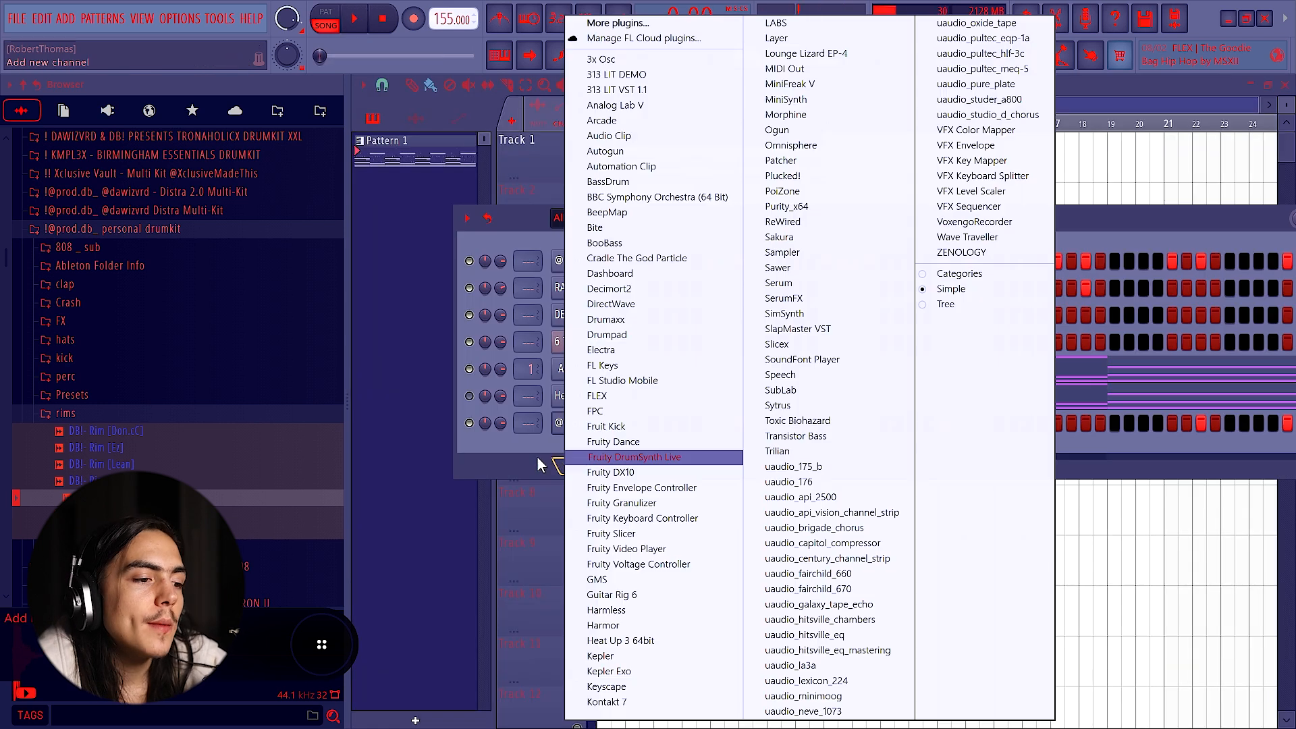
left_click(701, 105)
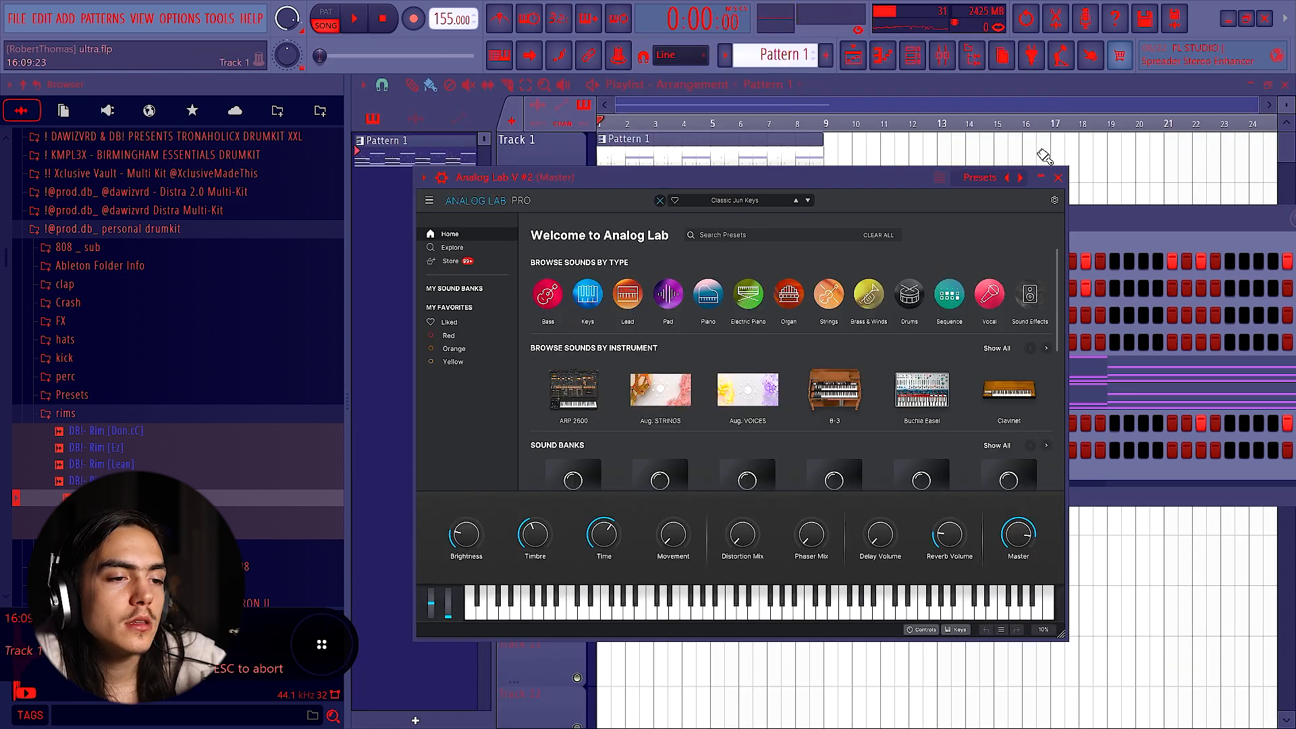
left_click(1060, 176)
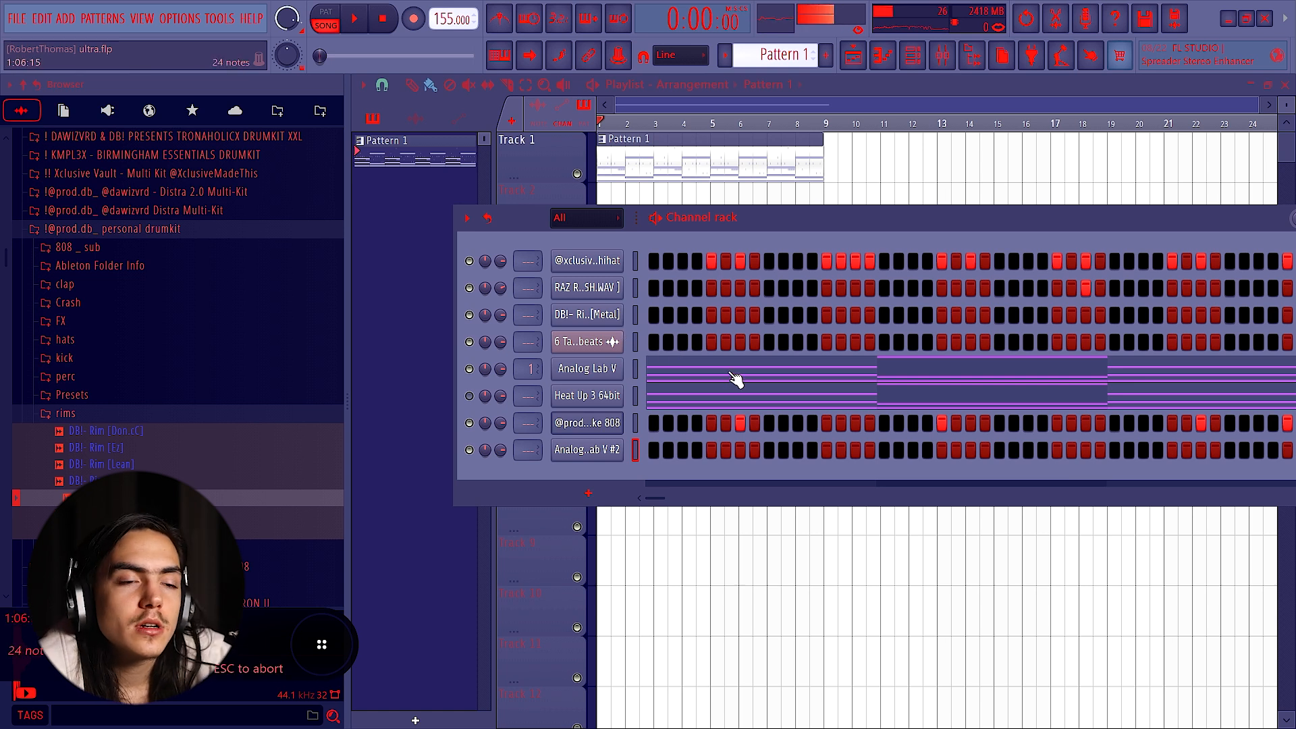
left_click(612, 453)
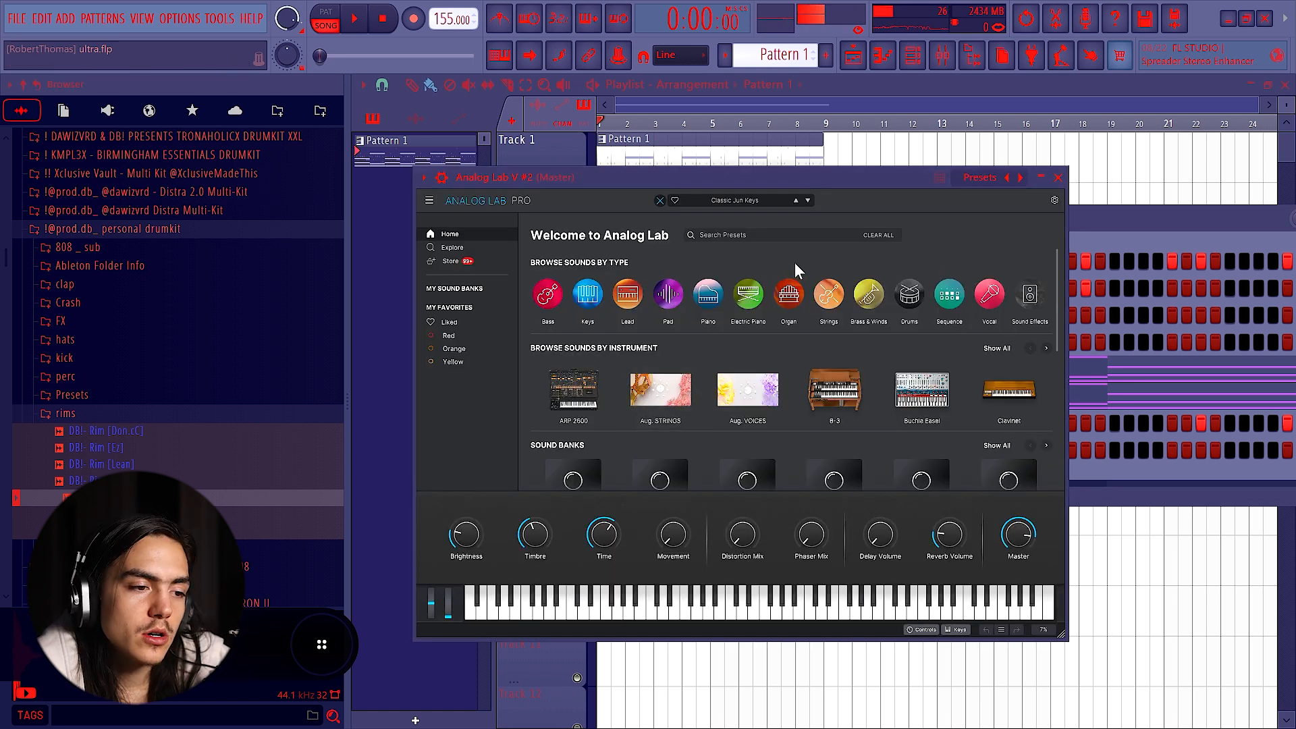
Step: Browse Analog Lab V's pad sounds and load the [PRESET 23] ATMO PAD preset
left_click(1022, 346)
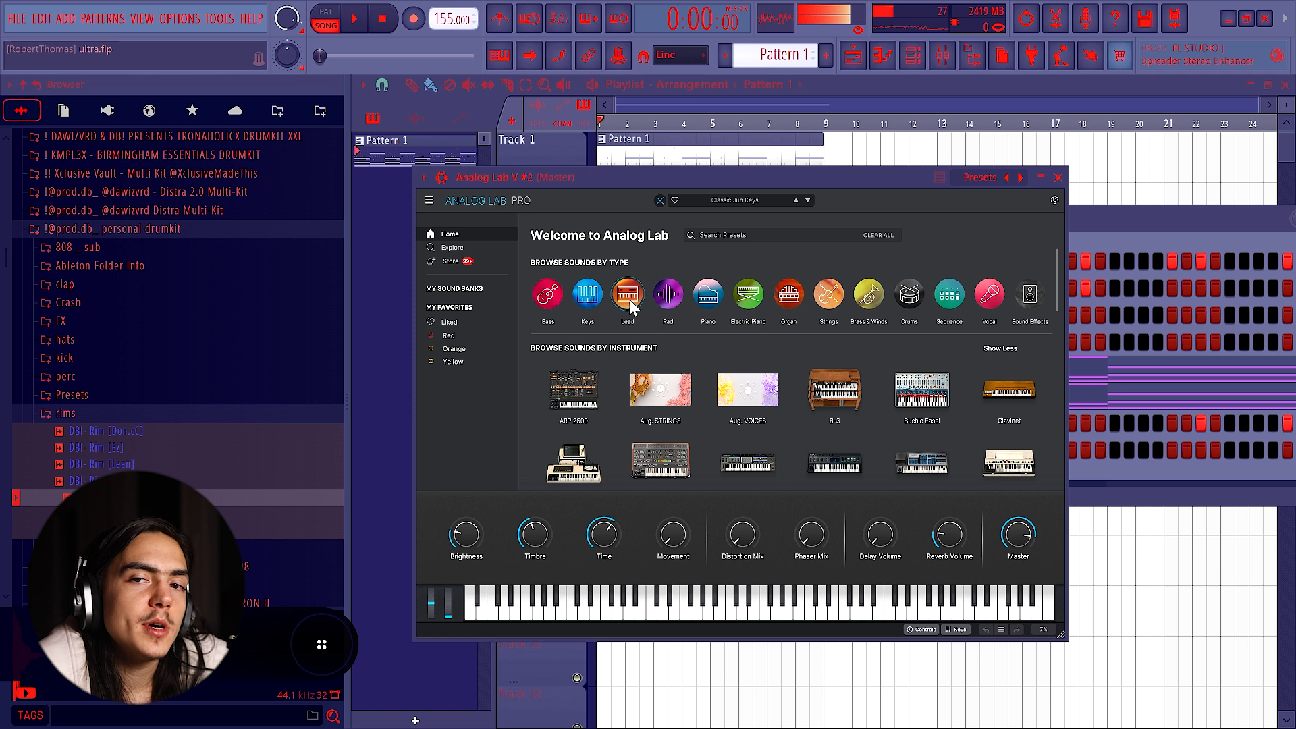
mouse_move(830, 164)
left_mouse_down()
mouse_move(809, 212)
mouse_move(824, 175)
left_mouse_up()
left_click(592, 312)
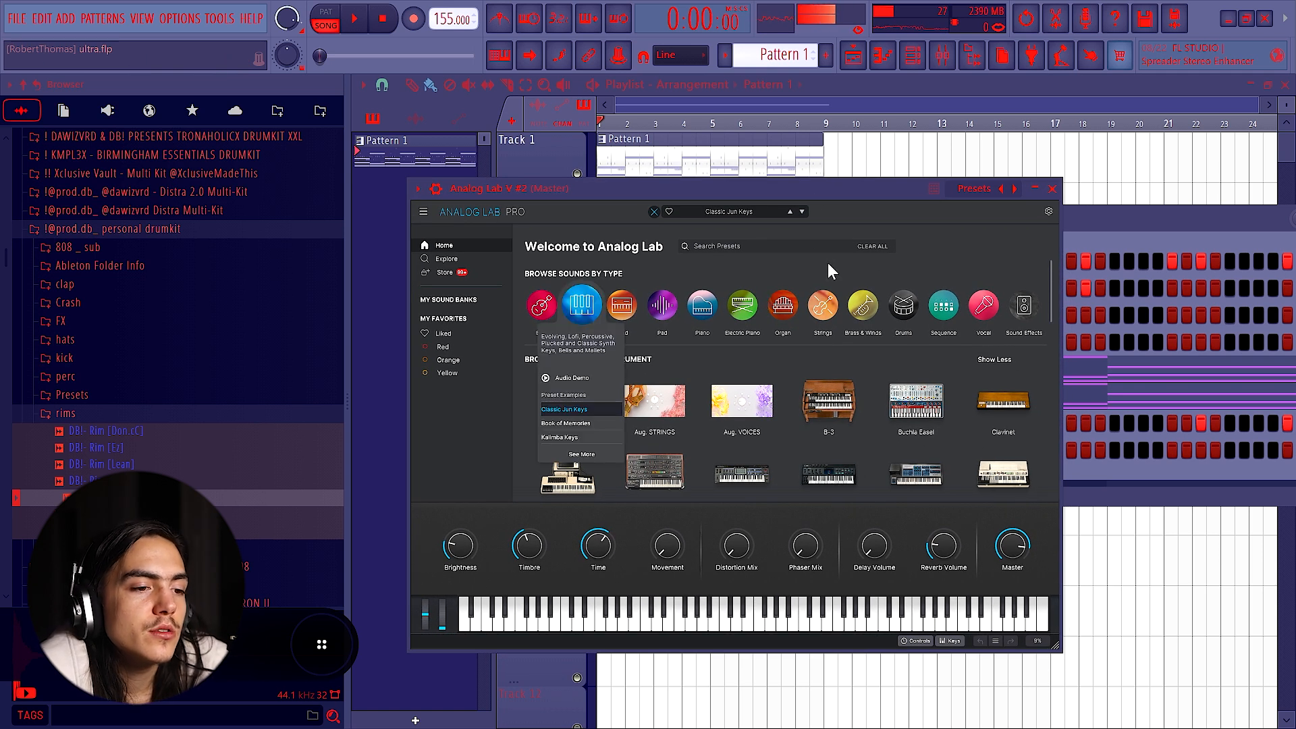
left_click(662, 305)
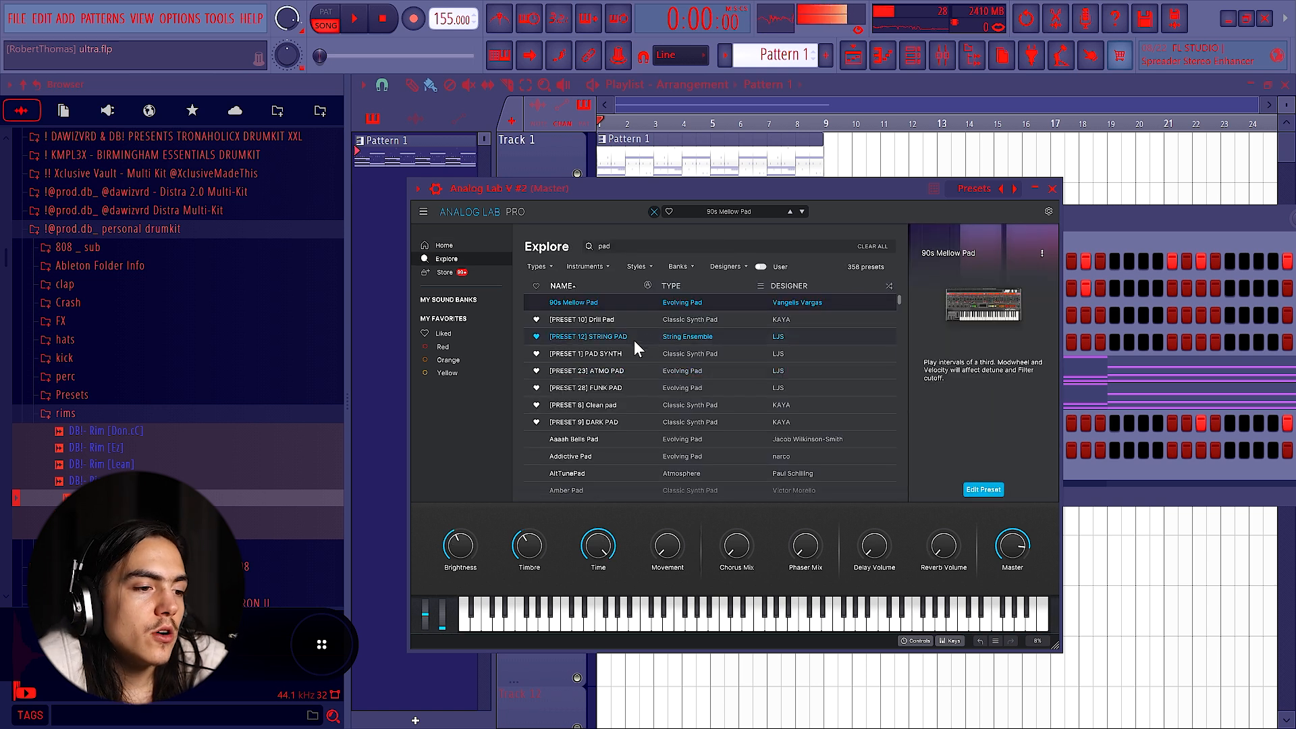
left_click(627, 371)
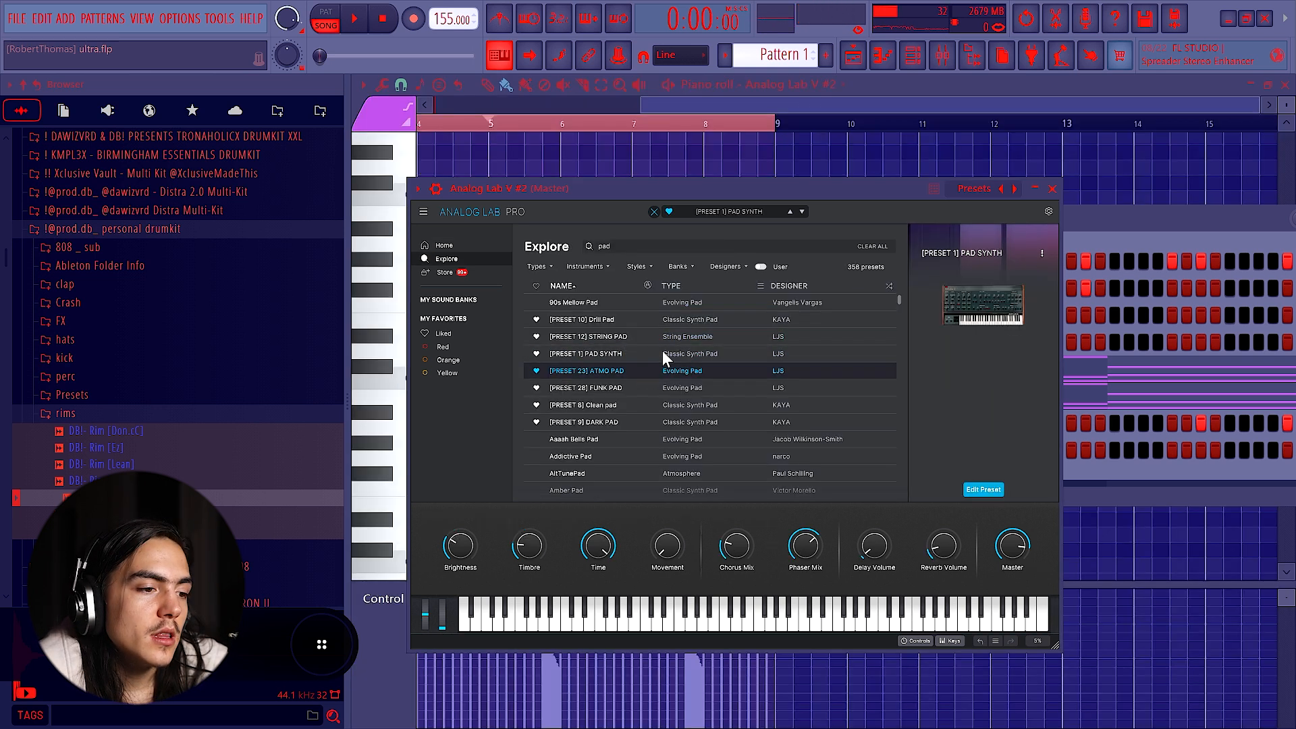
left_click_drag(810, 193, 828, 209)
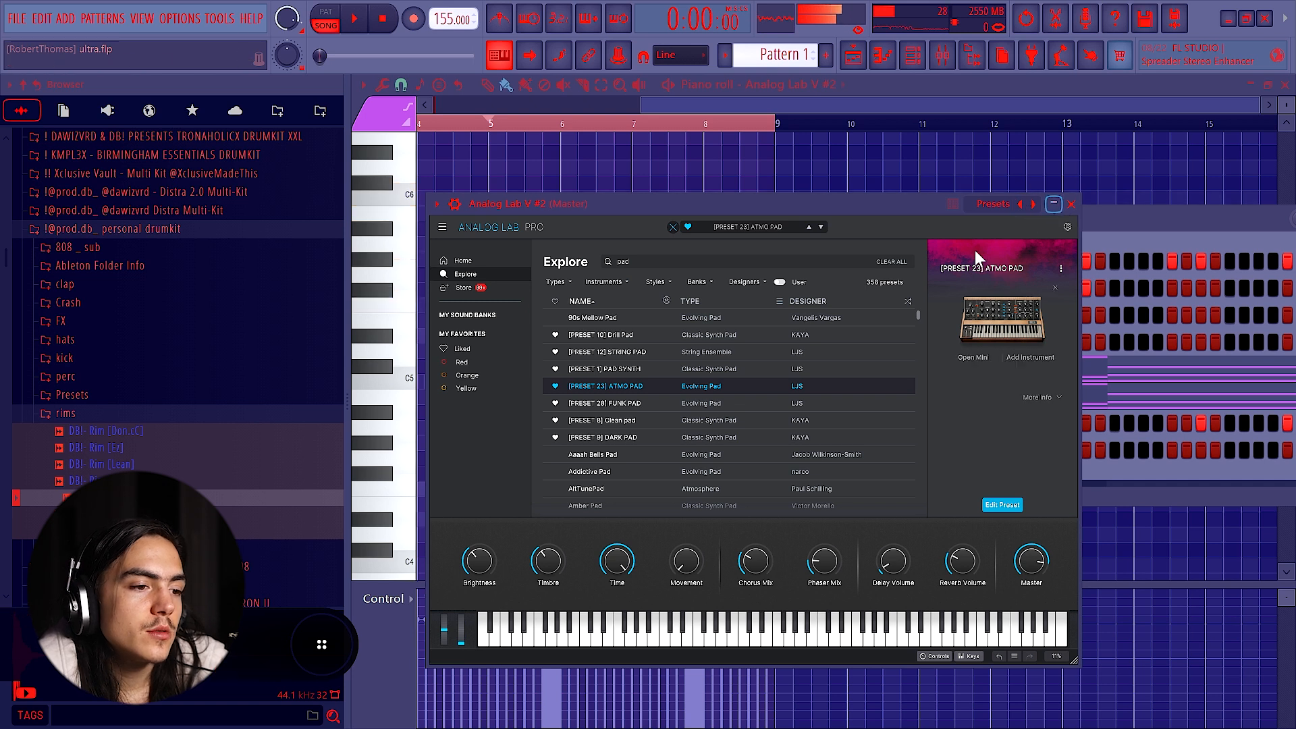
Step: Draw one-bar notes D#6, F6 and F#6 across bars 1 to 3 for Analog Lab V #2
scroll(581, 321, "down", 2)
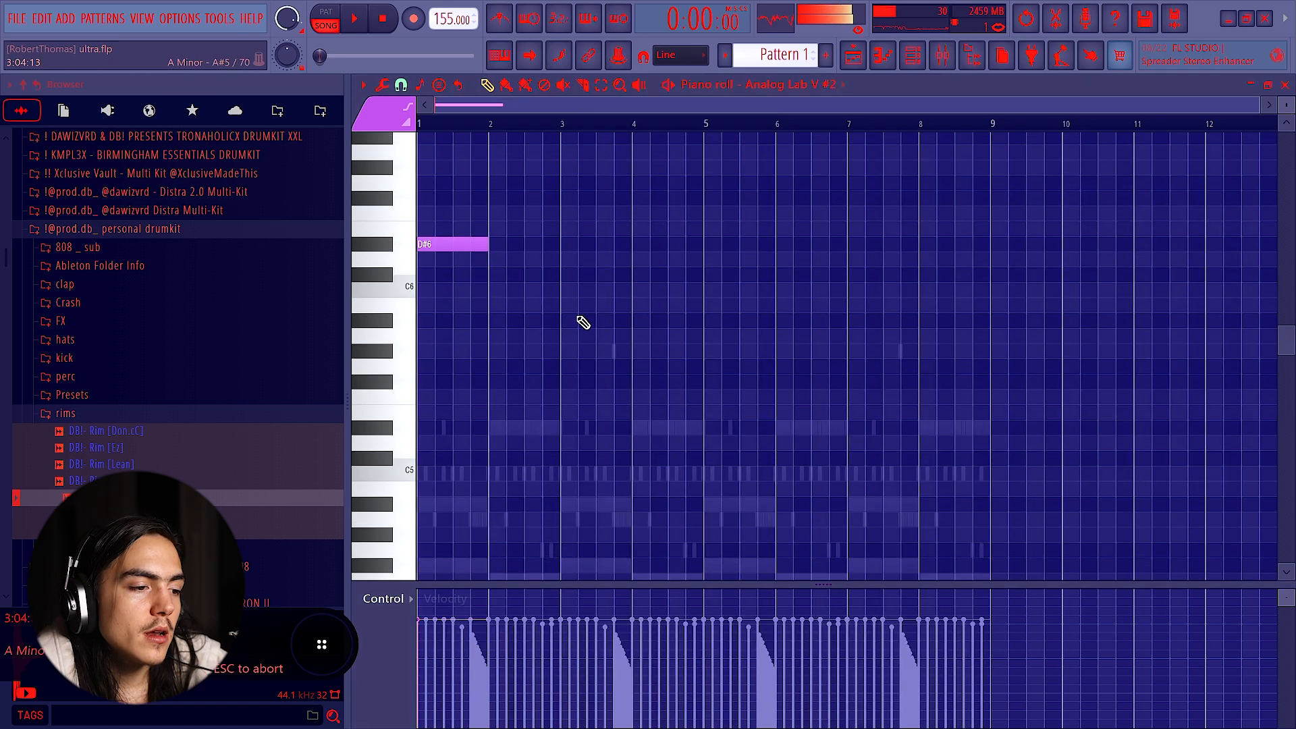
scroll(558, 304, "up", 2)
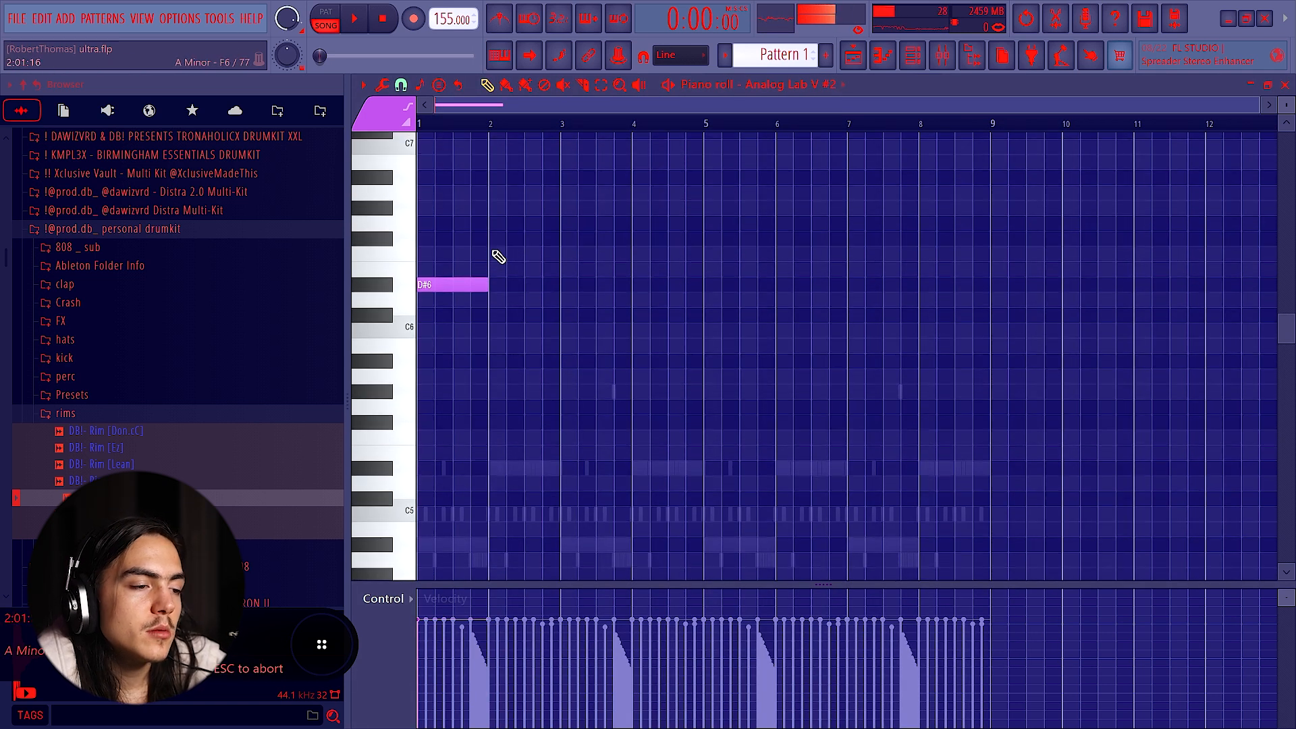
key("ctrl+a")
key("ctrl+d")
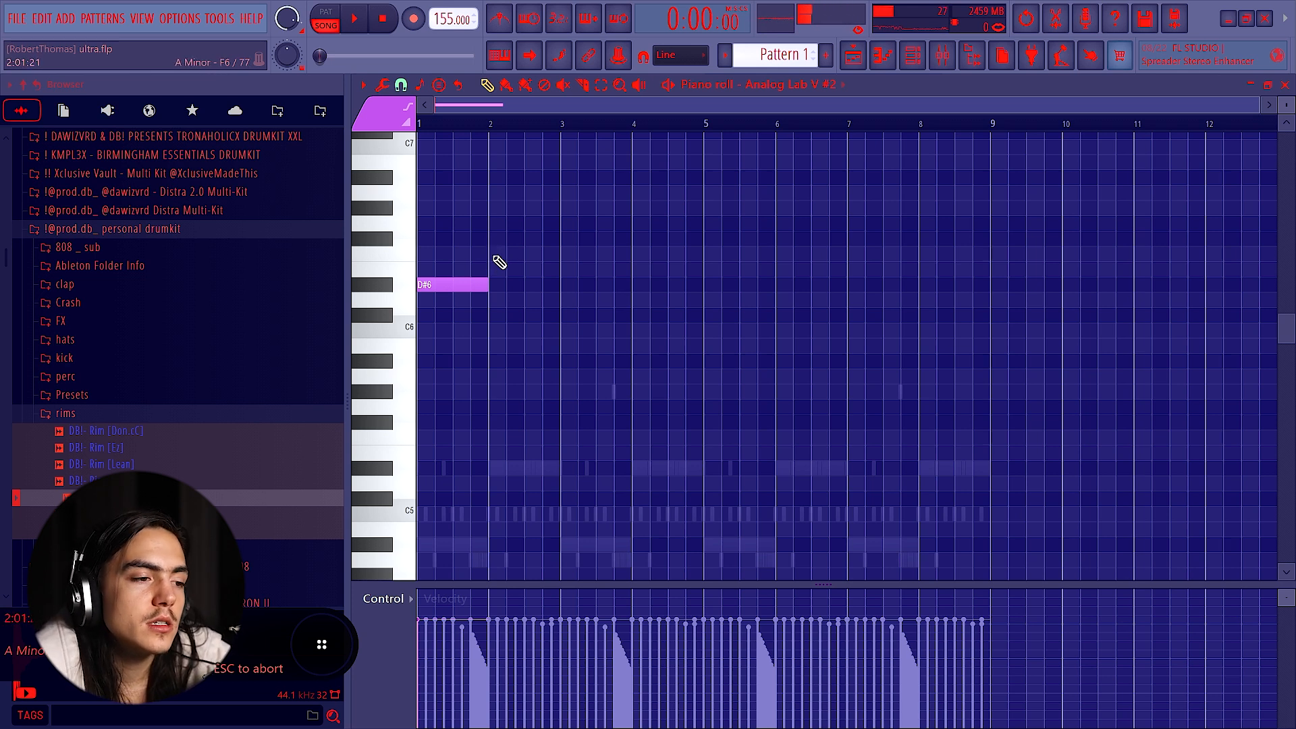
left_click(490, 254)
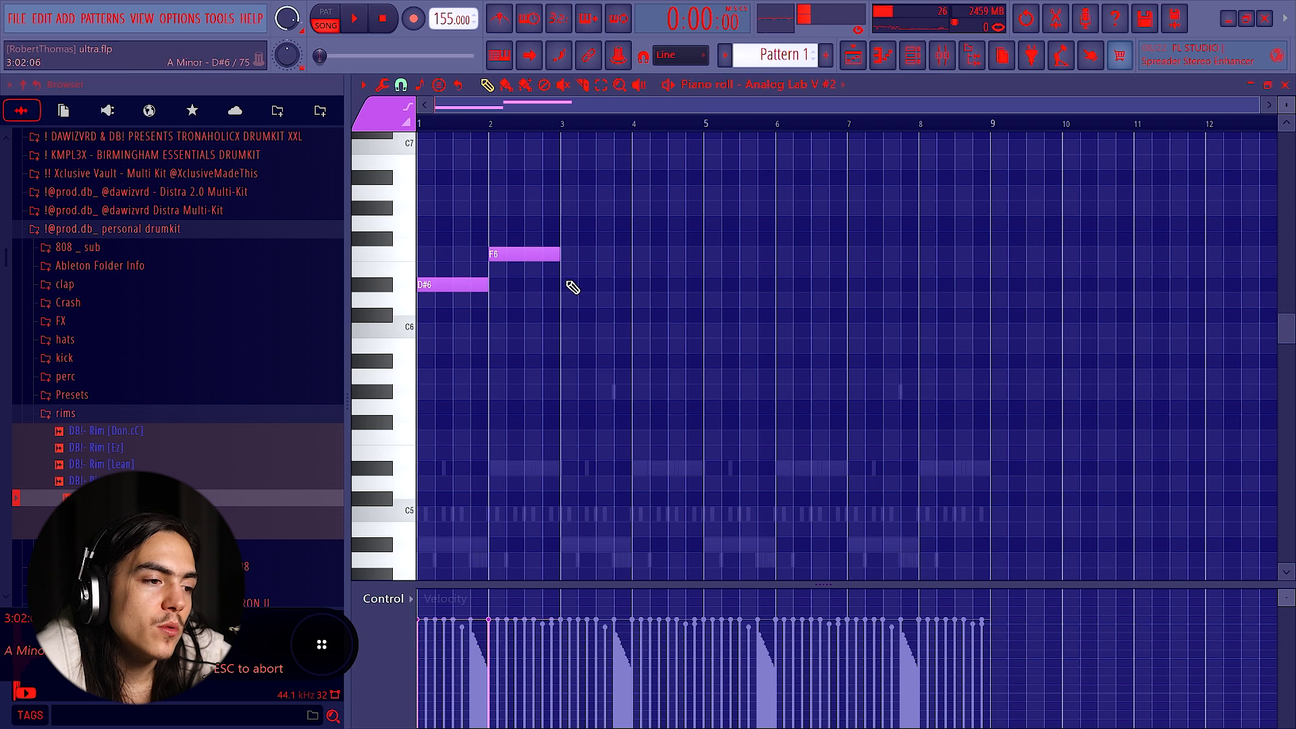
left_click(572, 255)
right_click(593, 254)
left_click(600, 239)
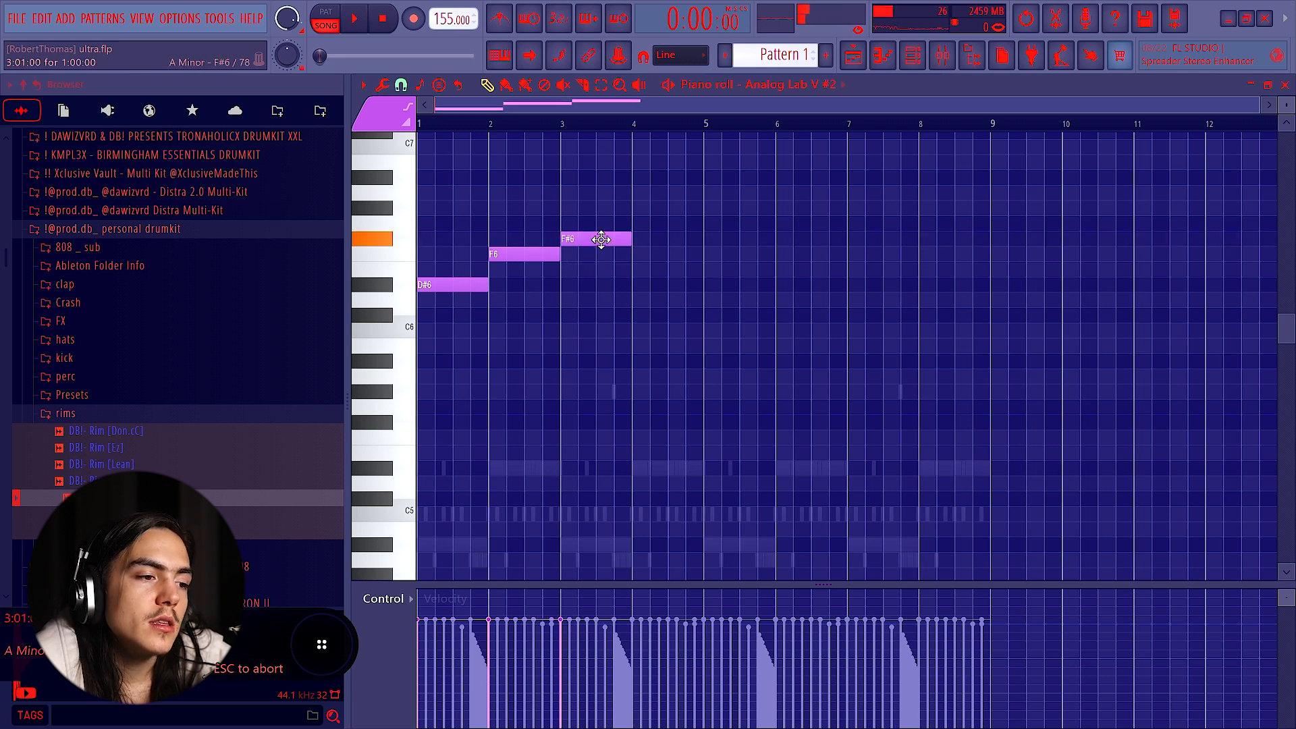
Step: Add one-bar notes B6 in bar 2 and A#6 in bar 3 above the pad melody and audition them
scroll(600, 239, "up", 2)
left_click_drag(585, 312, 536, 372)
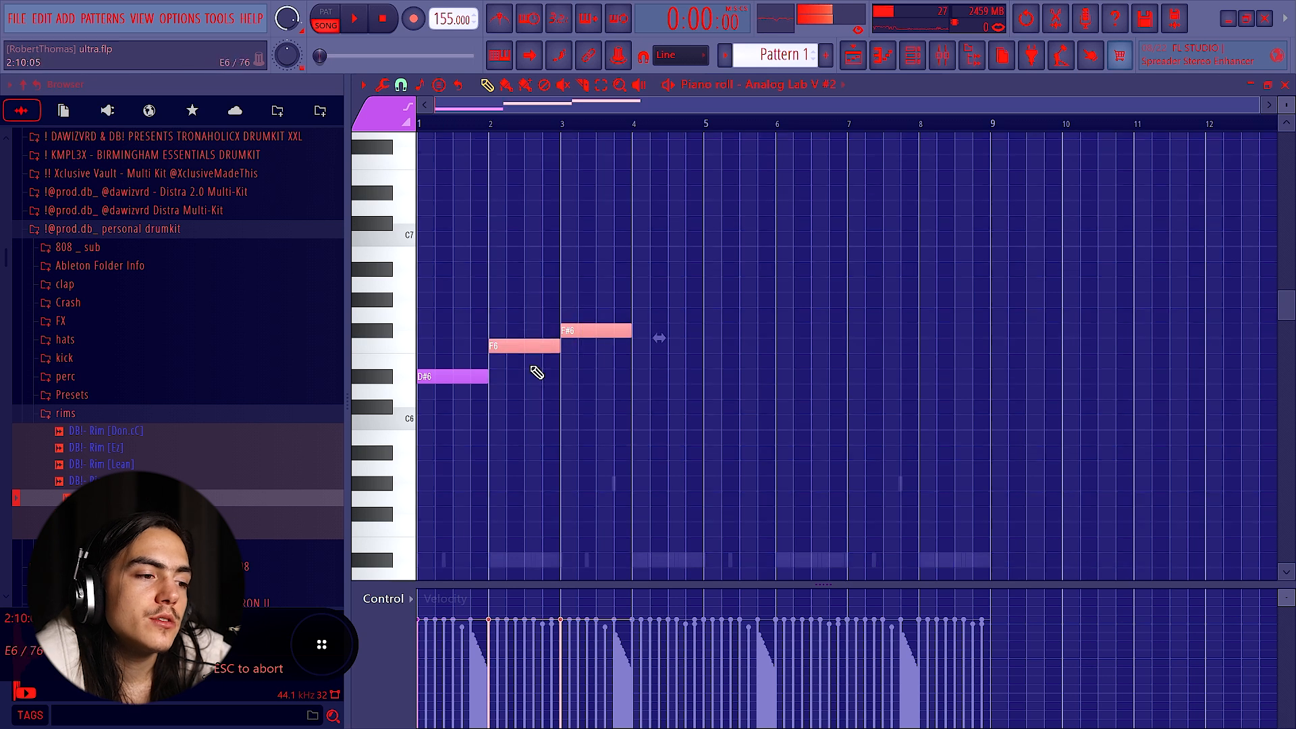
left_click(517, 289)
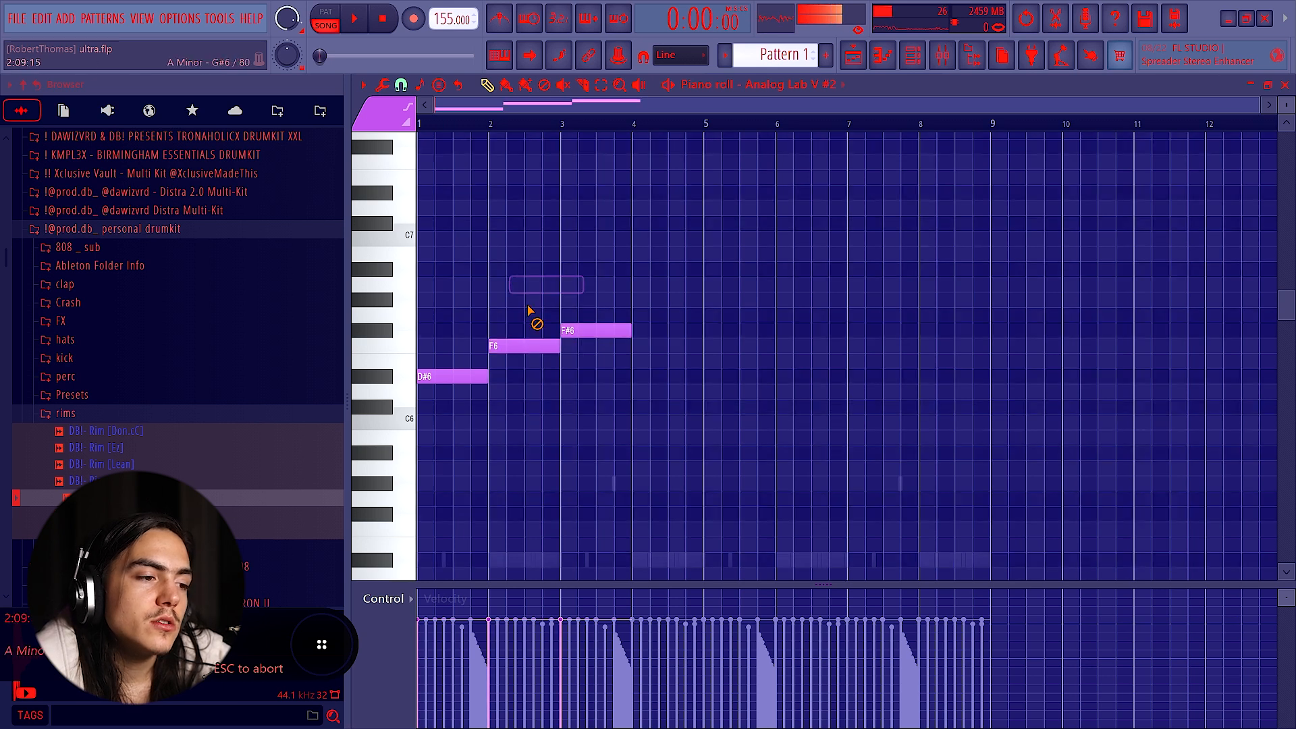
left_click(519, 254)
left_click(579, 269)
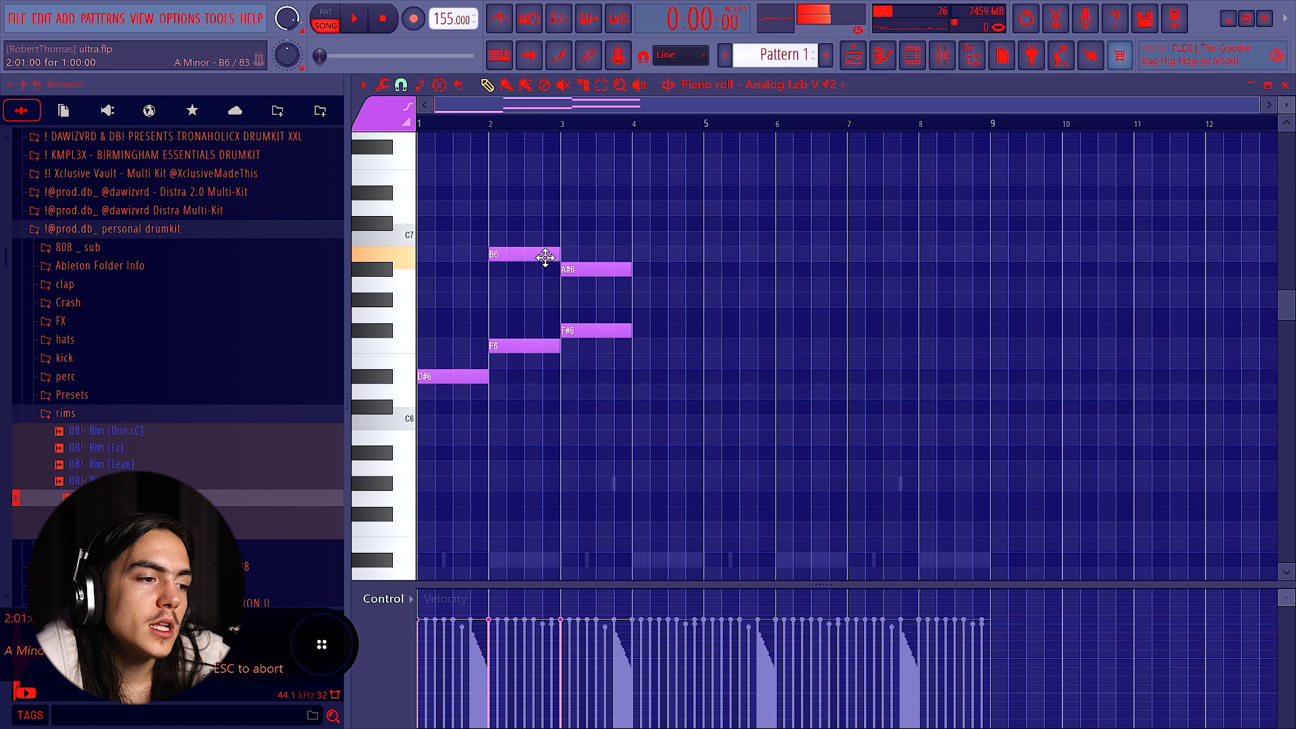
key("space")
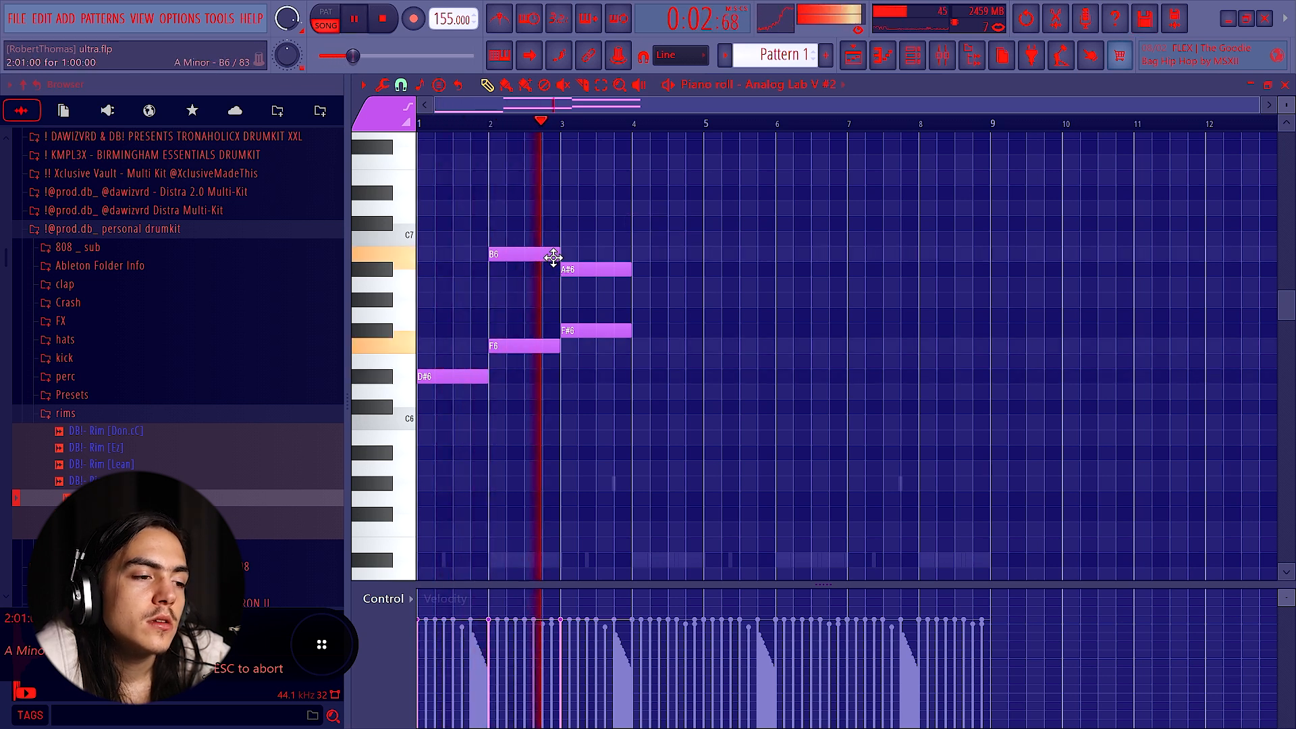
key("space")
Step: Raise the B6 and A#6 notes in bars 2 and 3 by one octave and lower their velocity
left_click(727, 253)
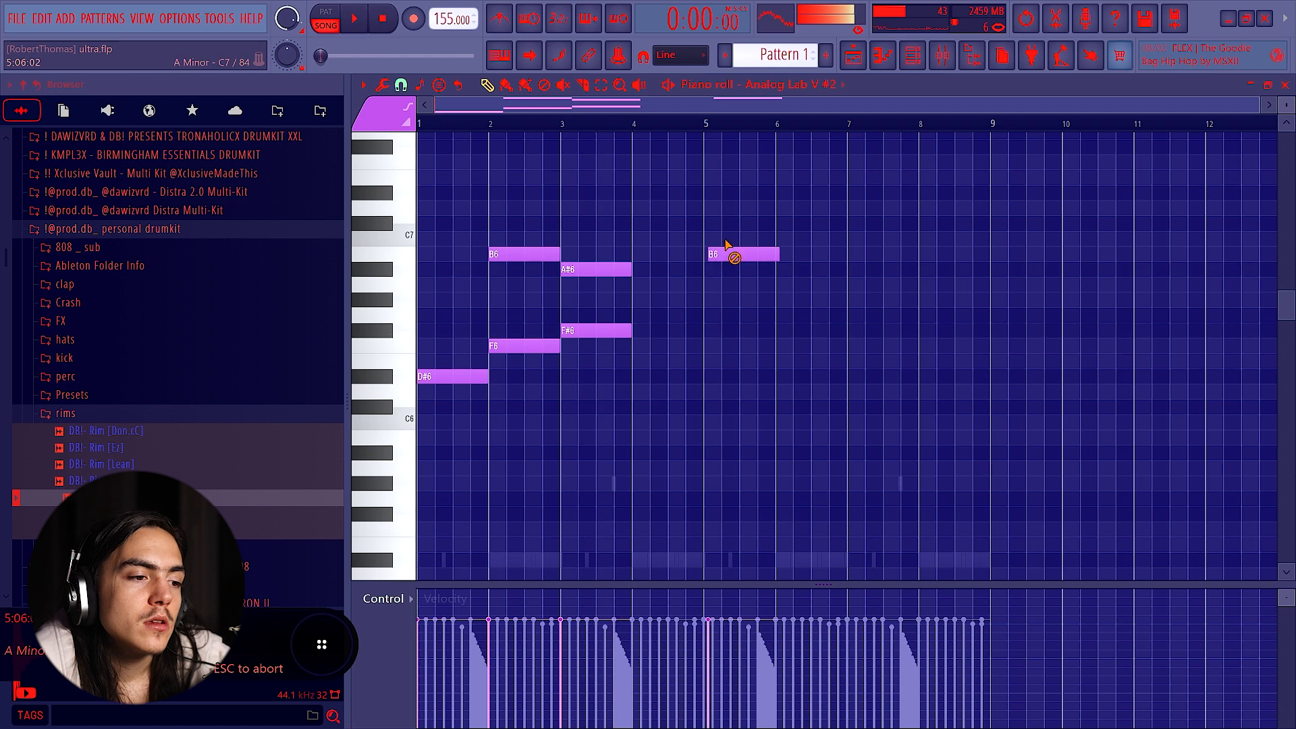
right_click(727, 252)
left_click_drag(529, 237, 642, 277)
key("ctrl+Up")
scroll(668, 282, "up", 3)
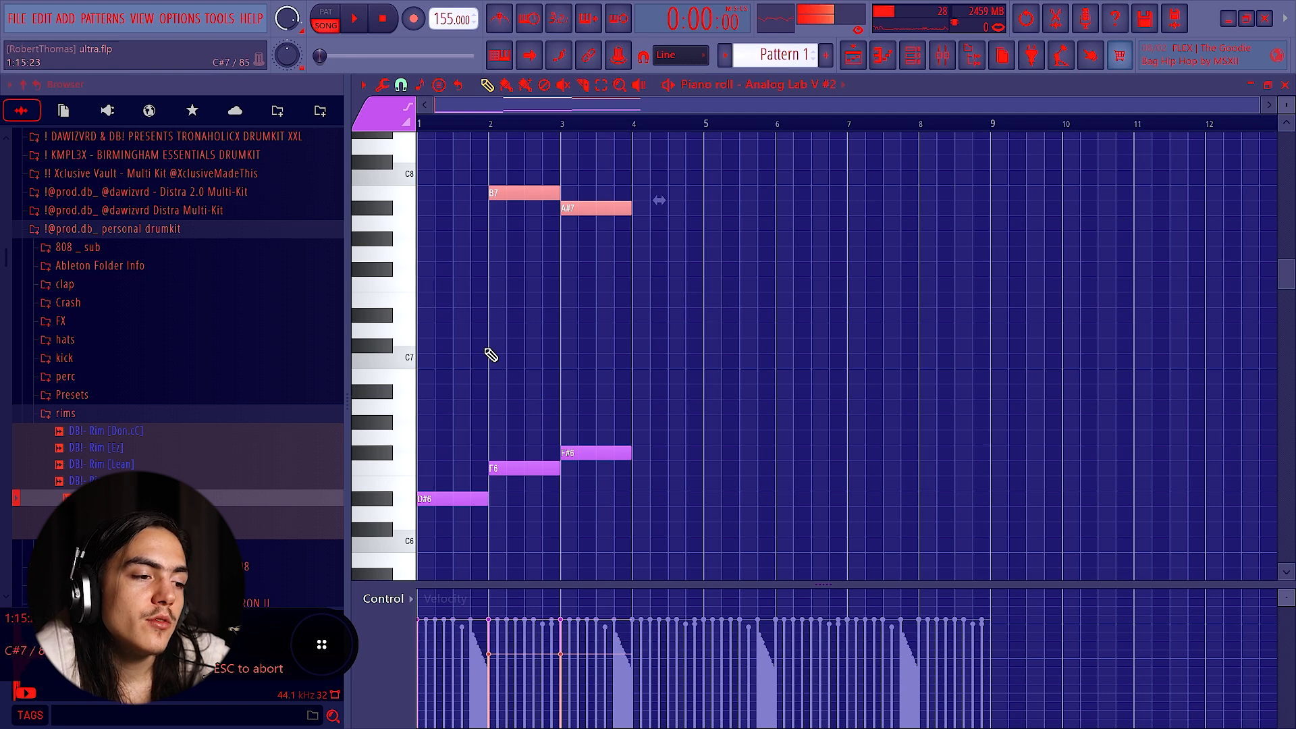
scroll(481, 379, "up", 3)
scroll(446, 350, "down", 3)
scroll(448, 356, "up", 3)
scroll(976, 355, "down", 2)
scroll(843, 365, "up", 1)
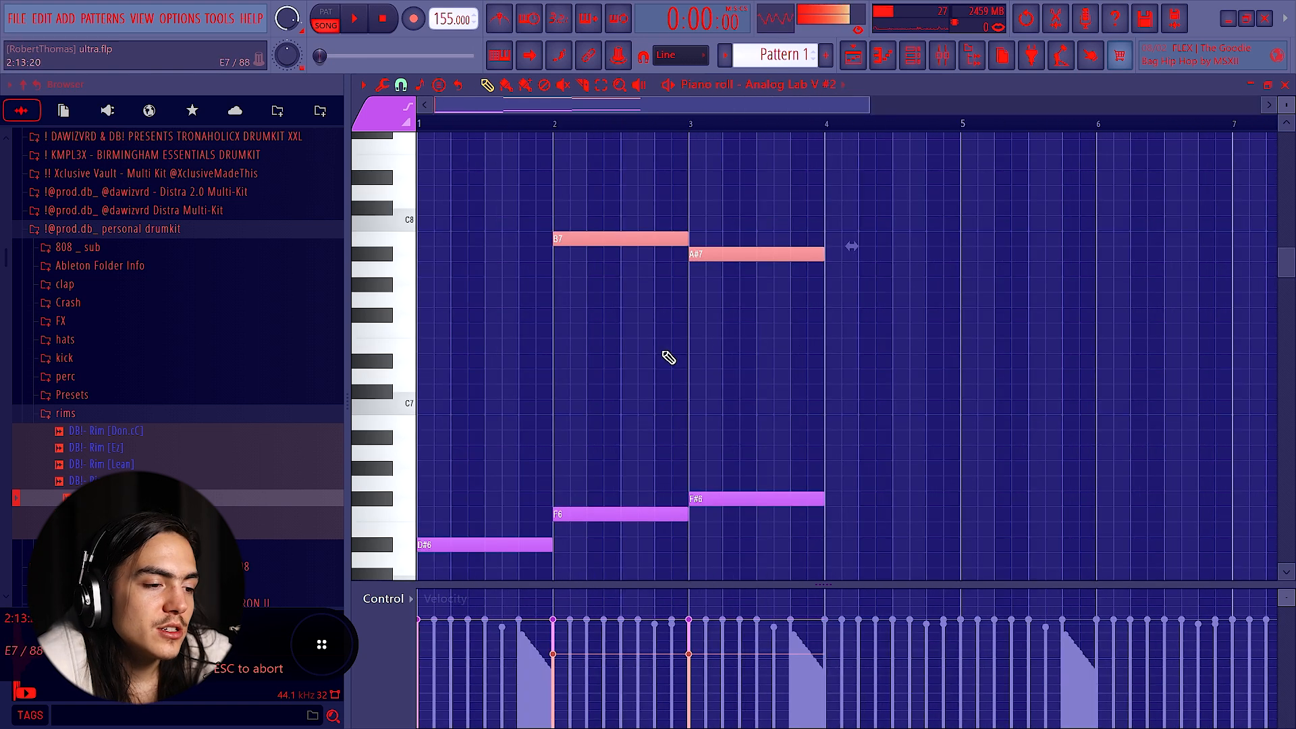
Step: Slightly raise the velocity of the selected B7 and A#7 notes in bars 2 and 3
left_click(858, 316, "ctrl")
mouse_move(905, 186)
left_mouse_down()
mouse_move(818, 229)
mouse_move(599, 298)
mouse_move(557, 295)
left_mouse_up()
left_click_drag(952, 172, 538, 304)
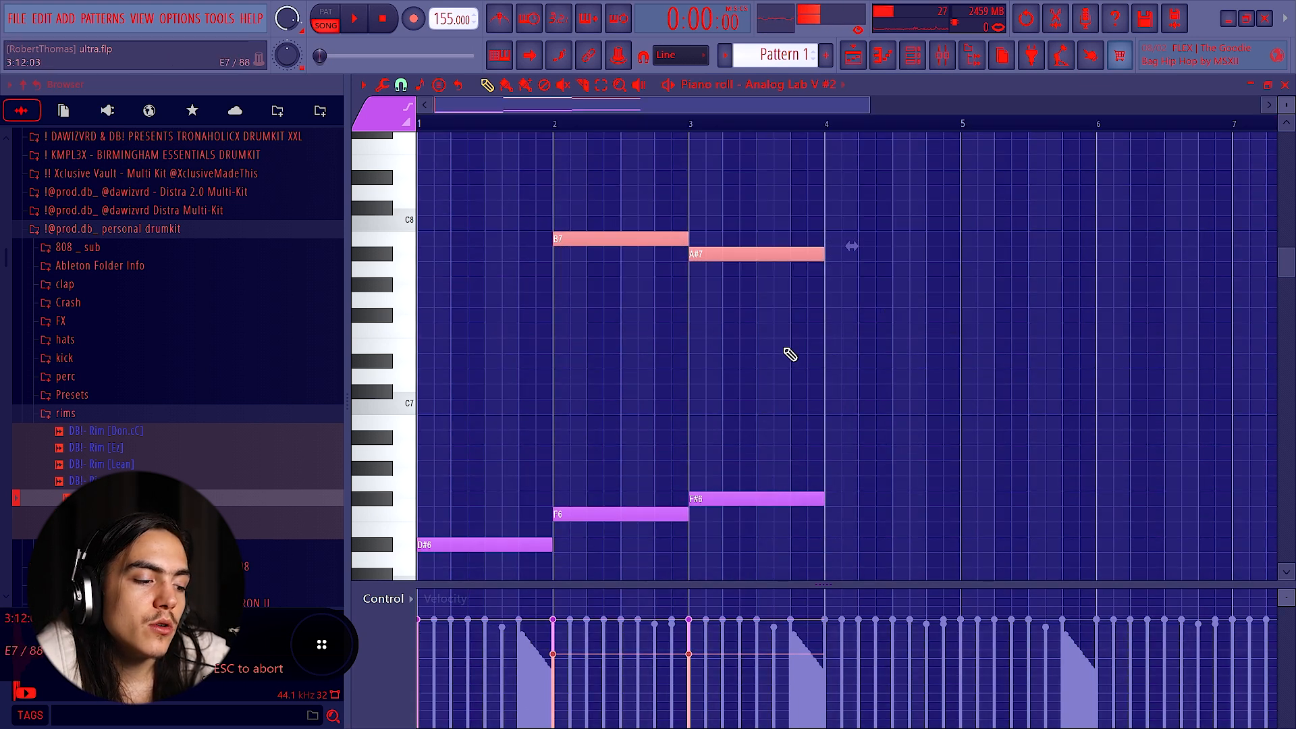
scroll(799, 361, "up", 1)
scroll(805, 366, "down", 5)
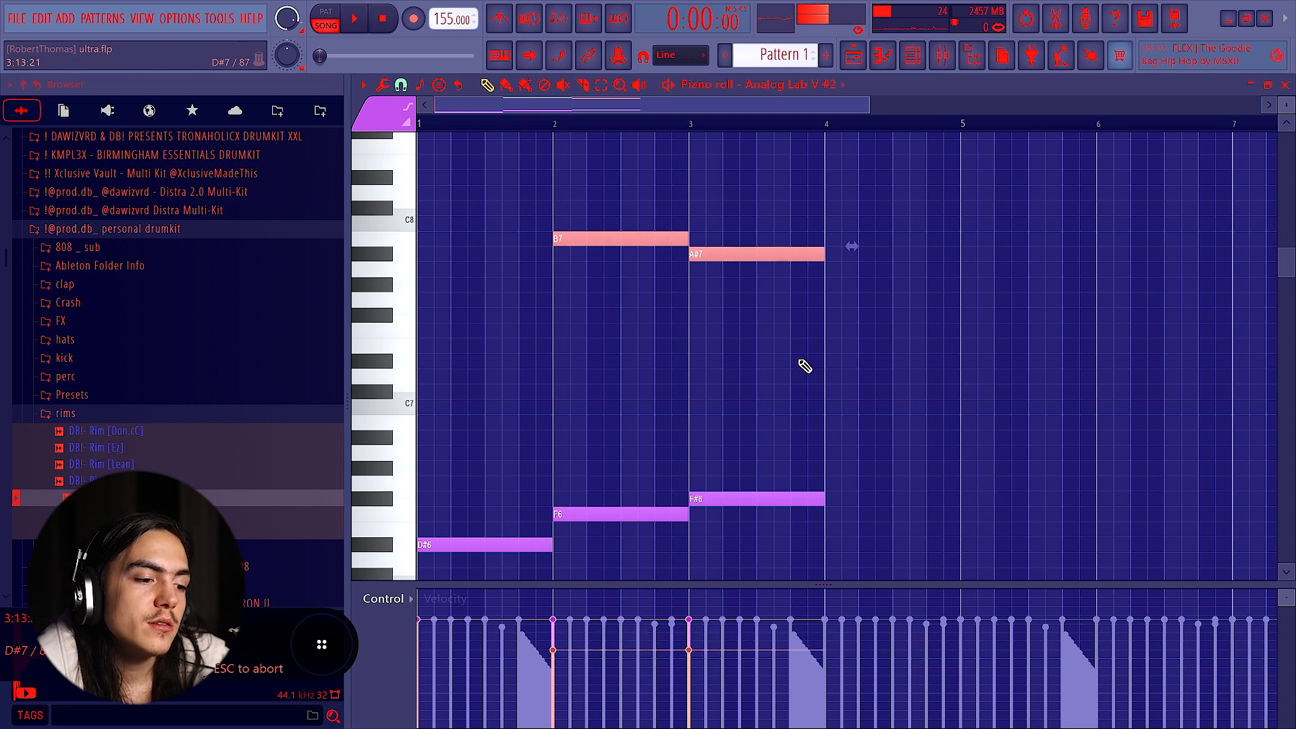
Step: Add a one-bar G#6 note in bar 4 of the pad melody and audition the phrase
key("ctrl+a")
key("ctrl+d")
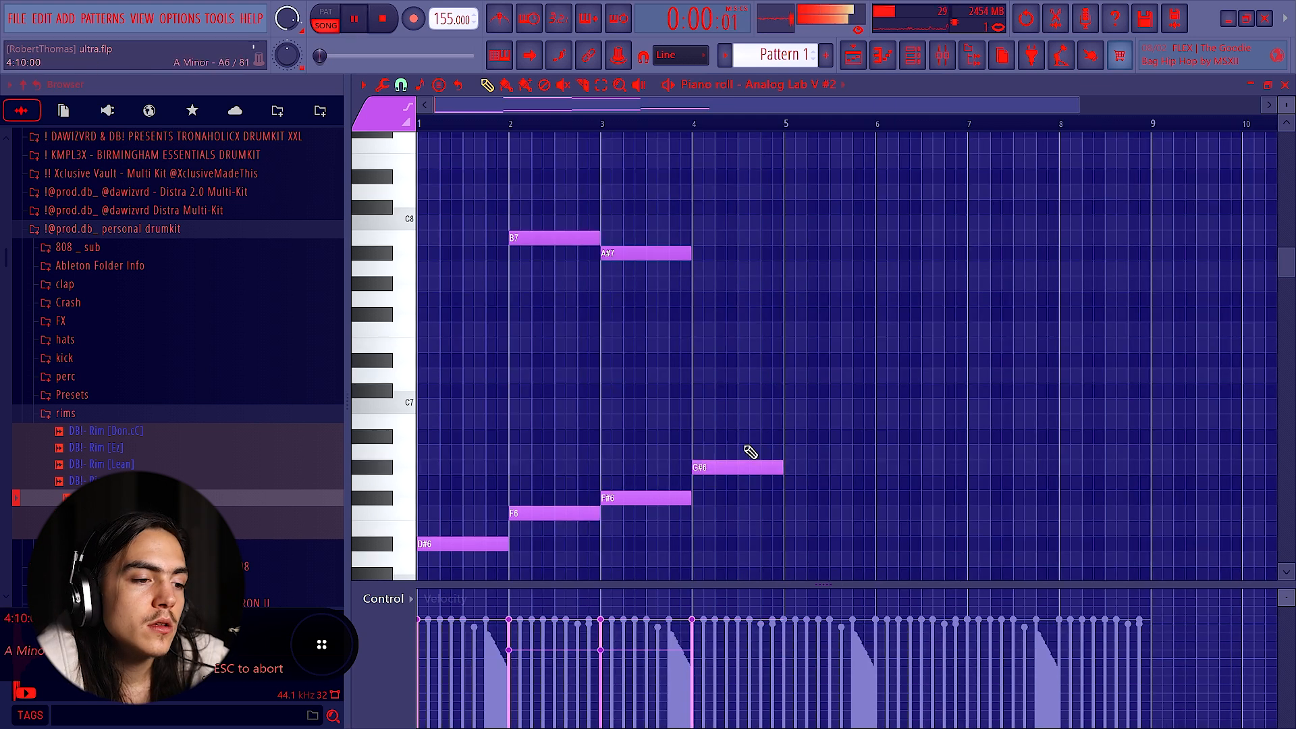
key("space")
key("ctrl+a")
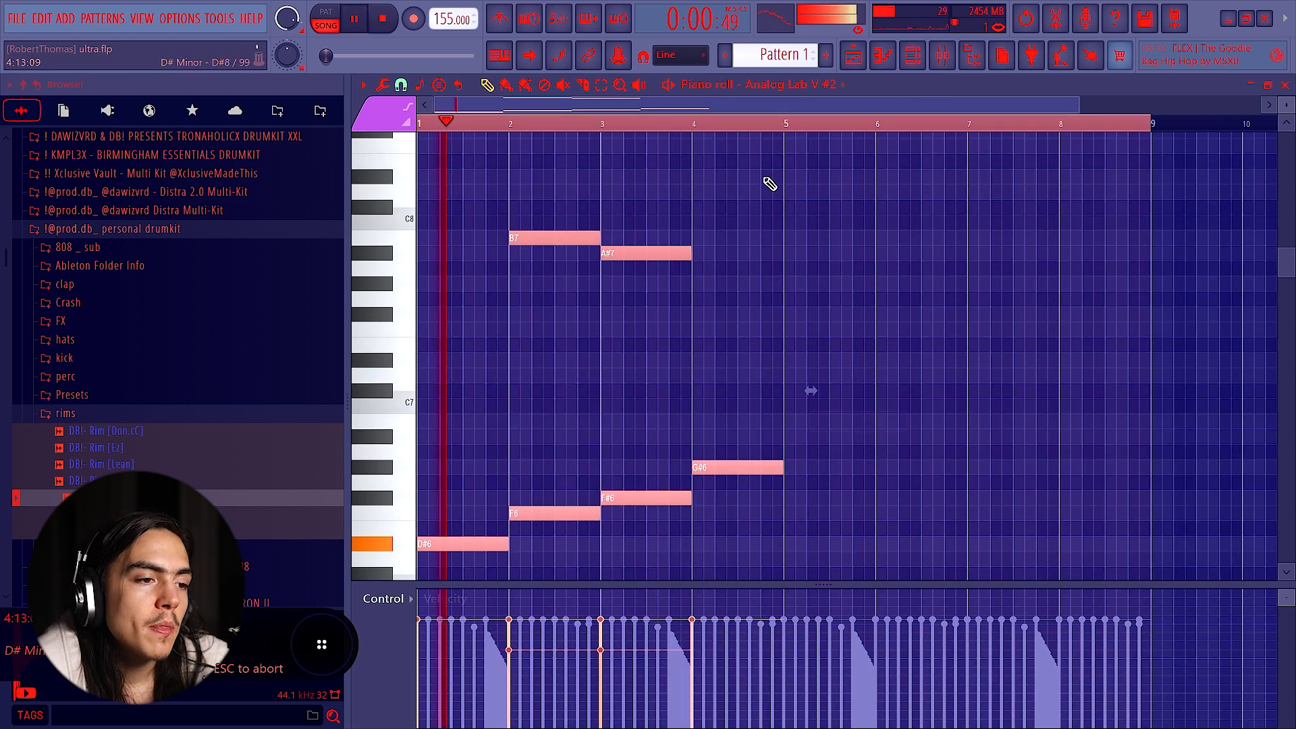
Step: Repeat the pad phrase into bars 5 to 8, using F6 in bar 4 and F#7 with D#8 in bar 8
key("ctrl+b")
key("ctrl+d")
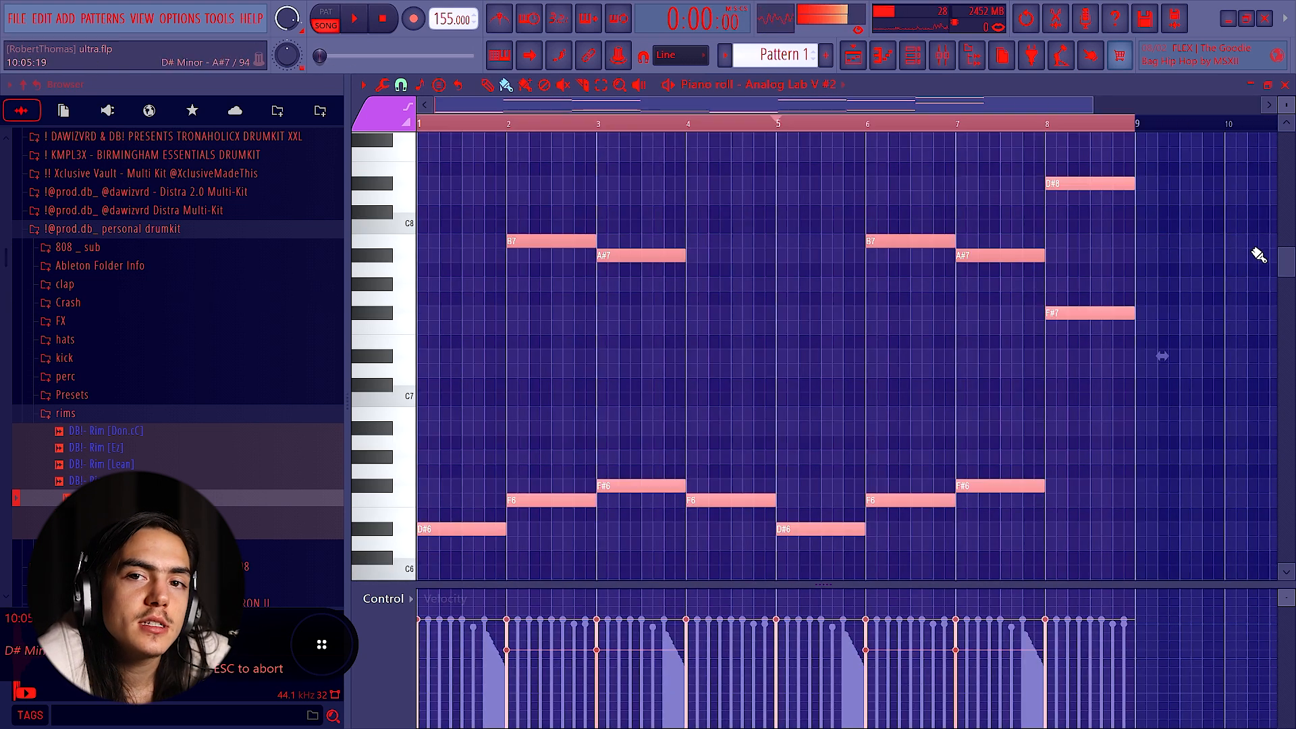
key("ctrl+d")
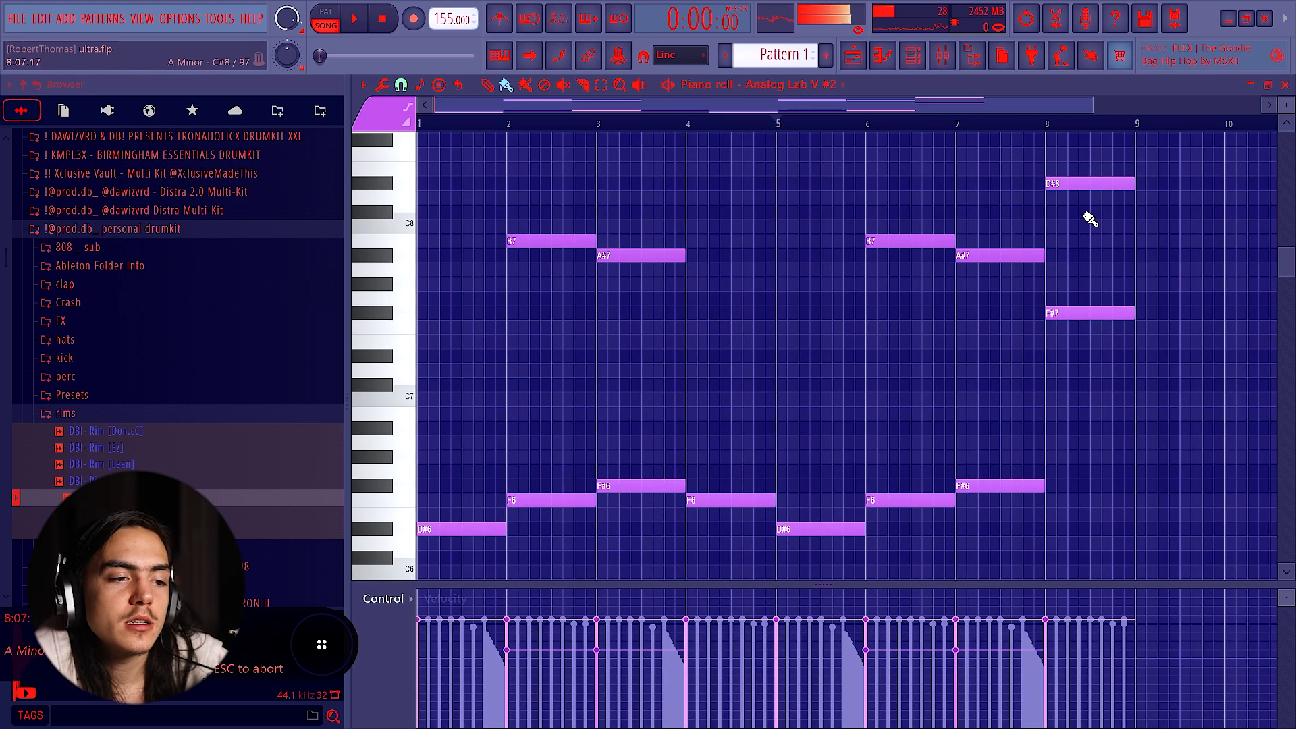
scroll(1088, 217, "down", 2)
scroll(1100, 202, "up", 2)
scroll(1103, 203, "down", 1)
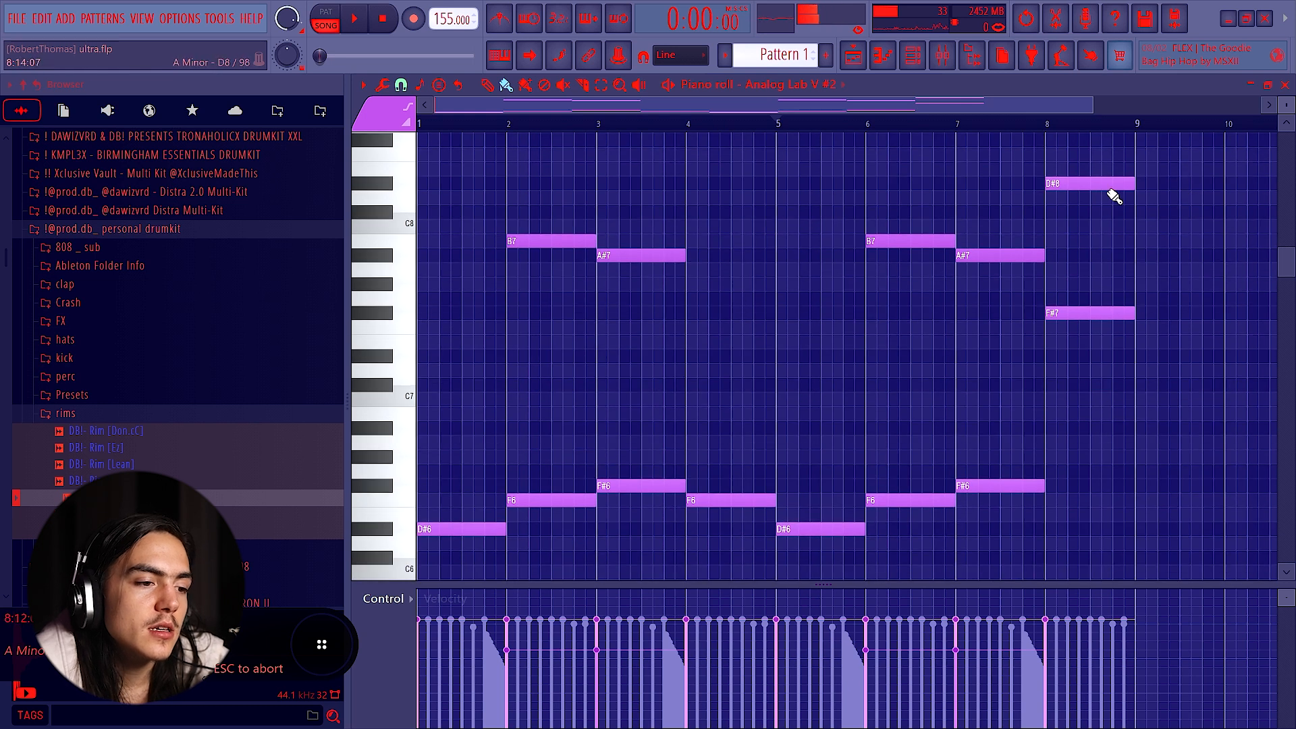
scroll(1113, 196, "down", 1, "ctrl")
key("ctrl+a")
left_click_drag(745, 126, 417, 126, "ctrl")
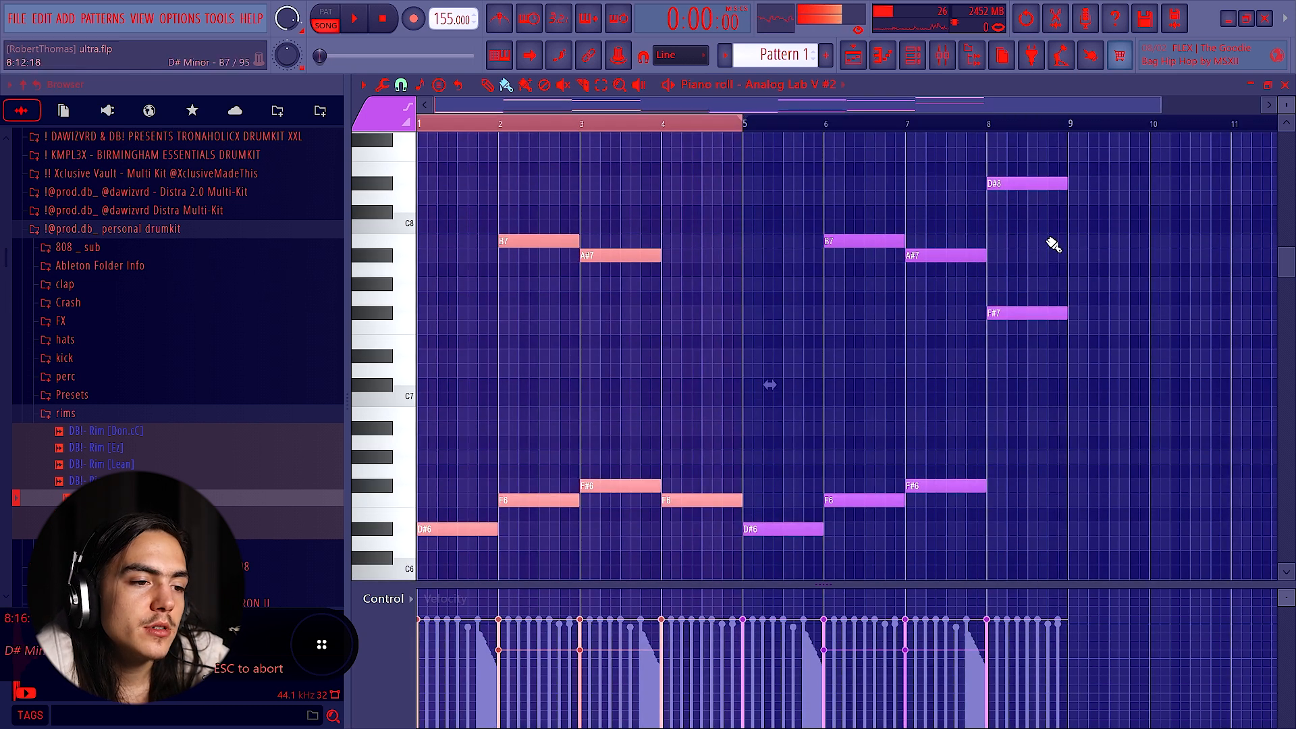
key("ctrl+d")
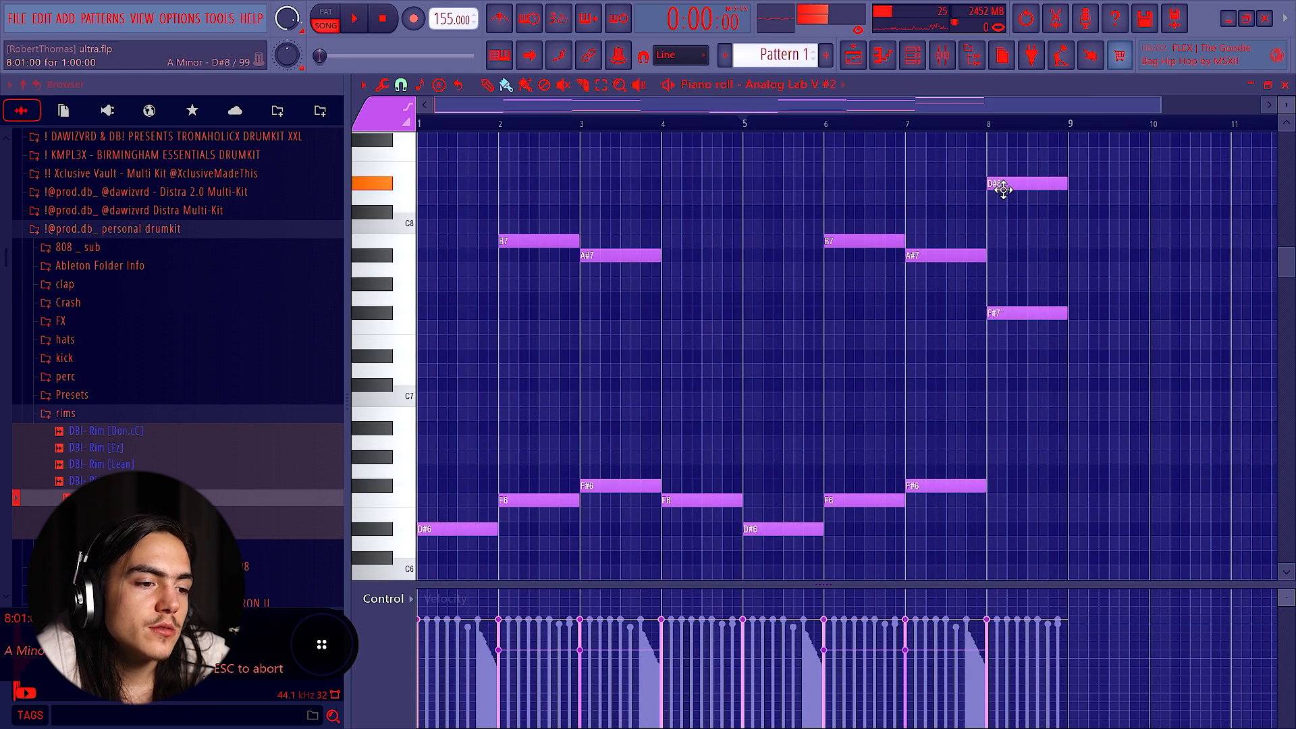
Step: Play back the eight-bar pad melody and check the F#7 and D#8 notes in bar 8
scroll(688, 419, "down", 2)
right_click(696, 411)
key("ctrl+z")
scroll(1058, 269, "up", 2)
left_click_drag(1045, 177, 1083, 320, "ctrl")
key("space")
left_click(1039, 430)
right_click(1043, 432)
key("ctrl+a")
key("ctrl+d")
scroll(1047, 475, "down", 1)
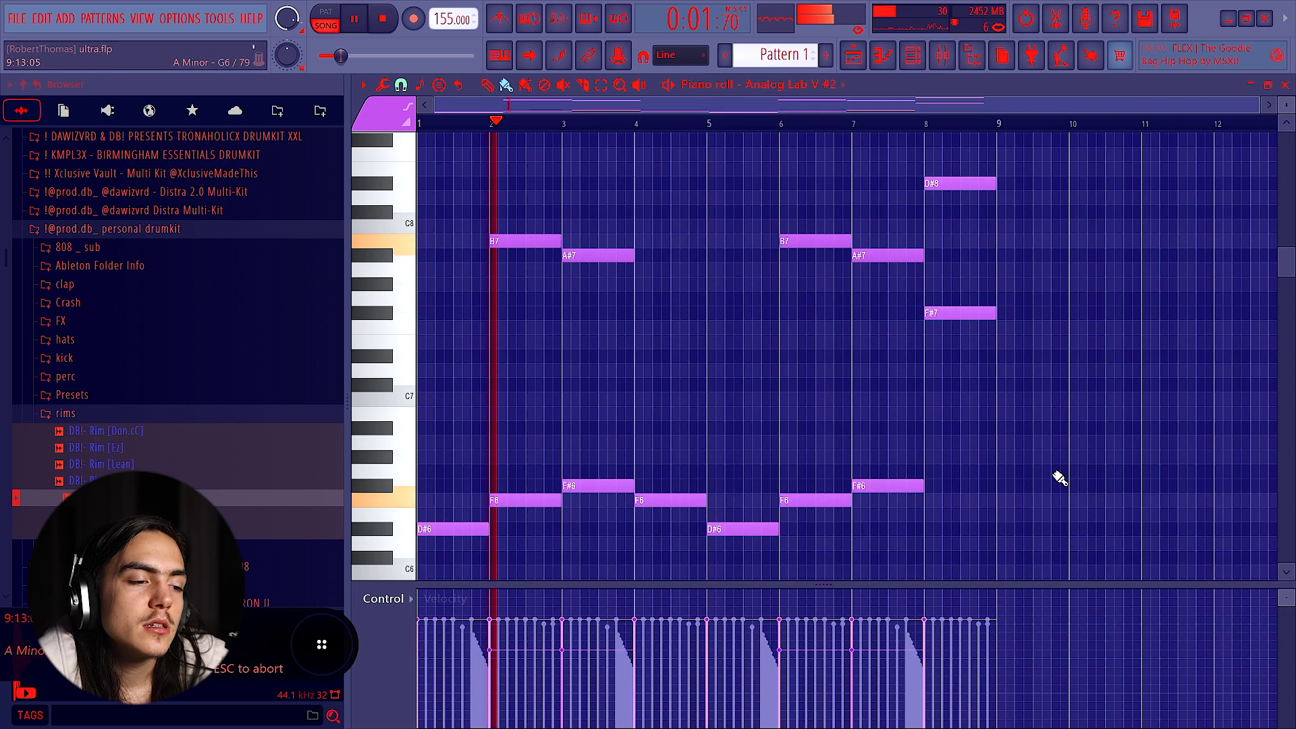
left_click(1139, 483)
left_click_drag(1139, 481, 1144, 558)
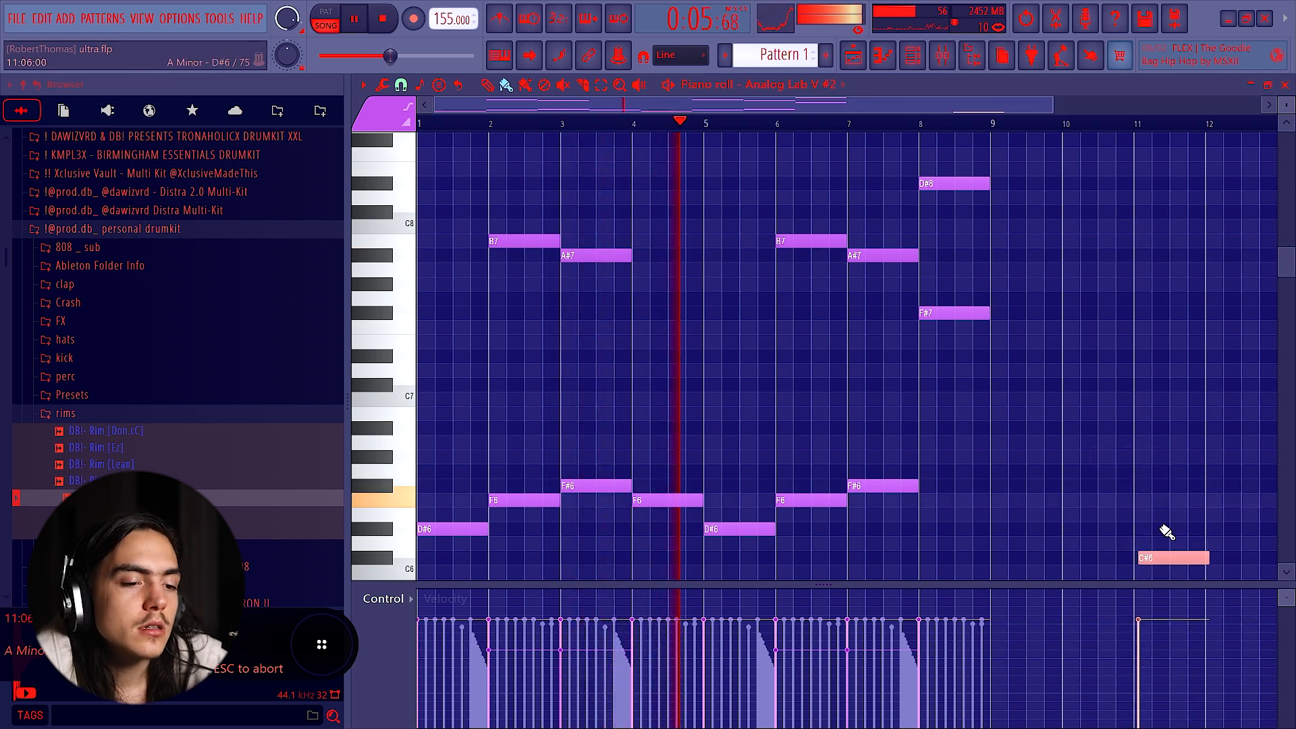
right_click(1144, 557)
key("space")
Step: Bring up the Analog Lab V #2 instrument briefly, and lower its volume in the mixer
left_click(912, 55)
left_click(606, 457)
left_click_drag(854, 207, 849, 148)
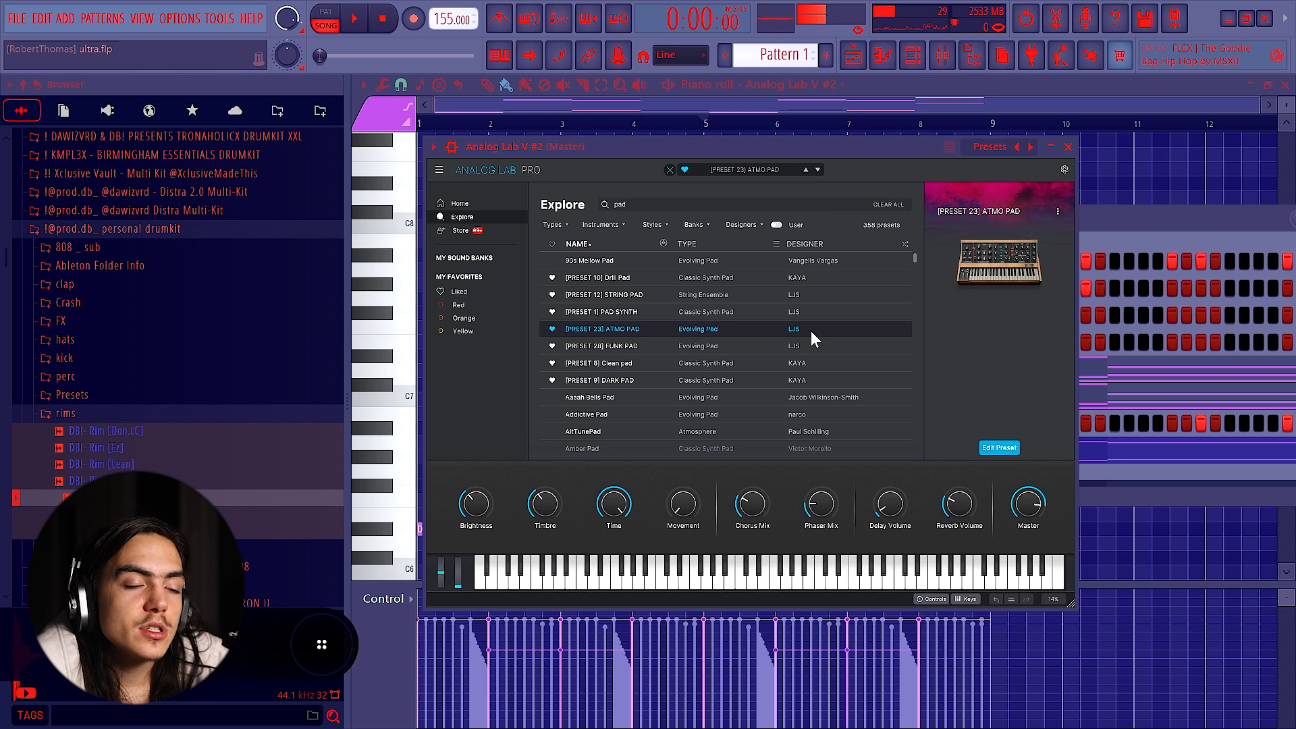
left_click(912, 56)
left_click(942, 55)
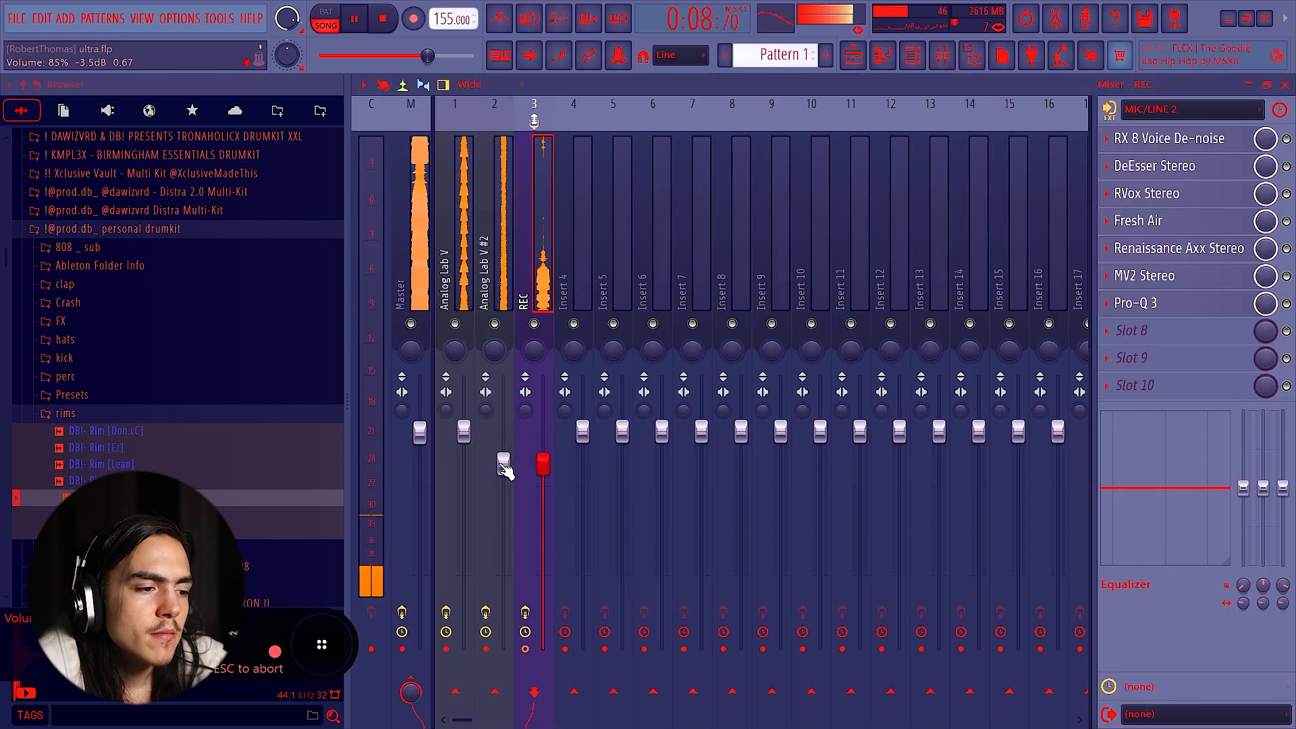
left_click_drag(504, 464, 503, 496)
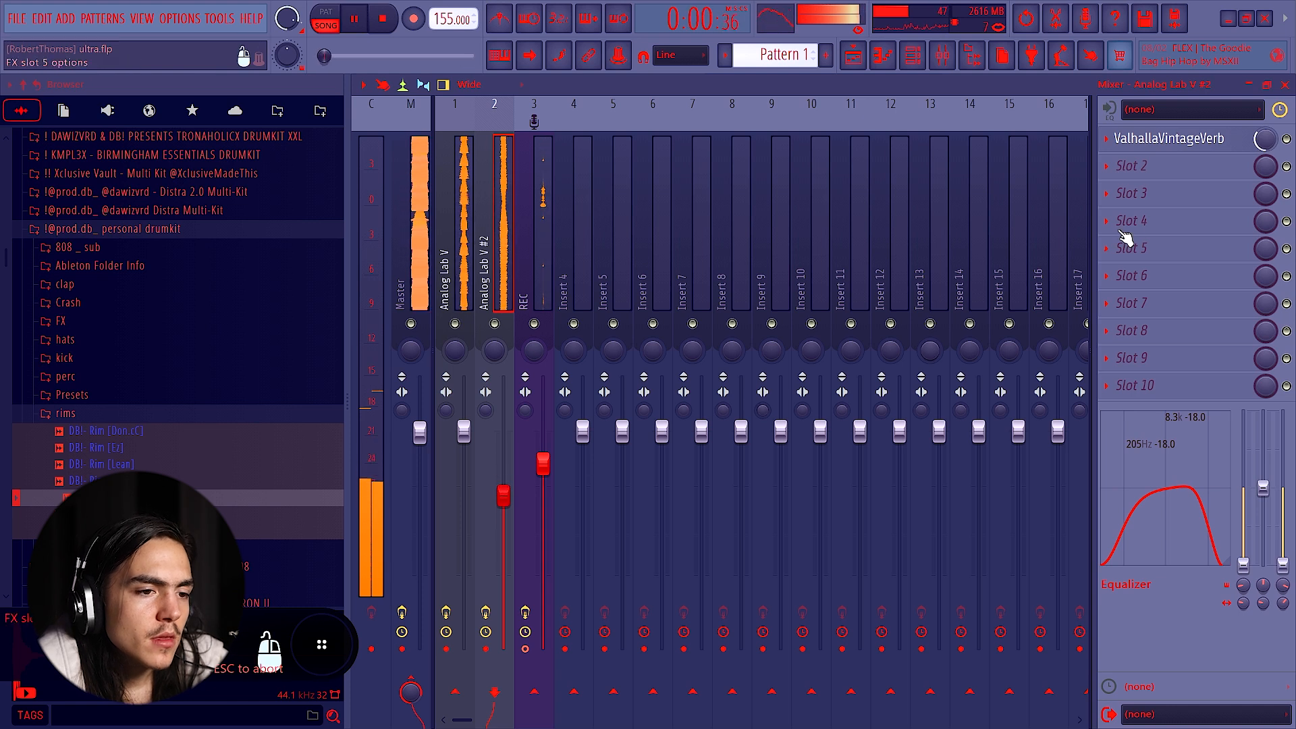
Step: Add Little MicroShift to effect slot 3 of the Analog Lab V #2 mixer track
left_click(1144, 191)
left_click(506, 70)
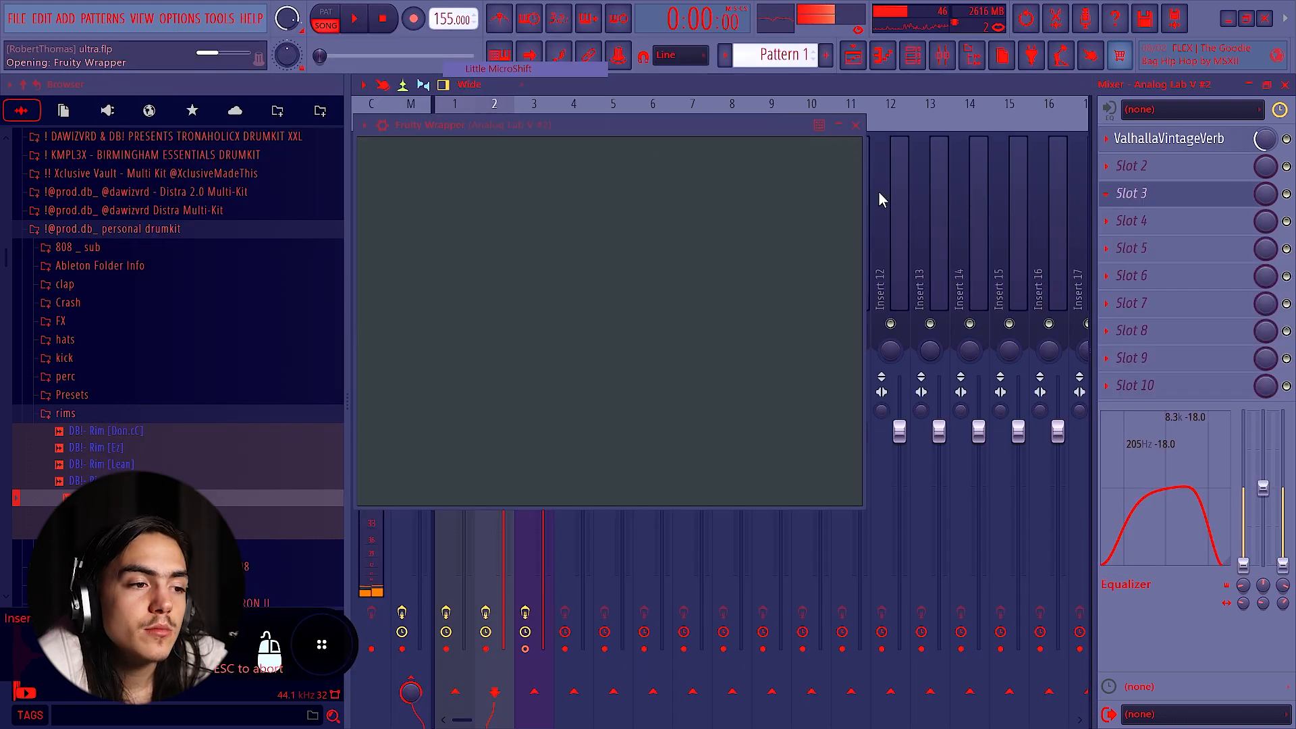
left_click_drag(742, 129, 792, 202)
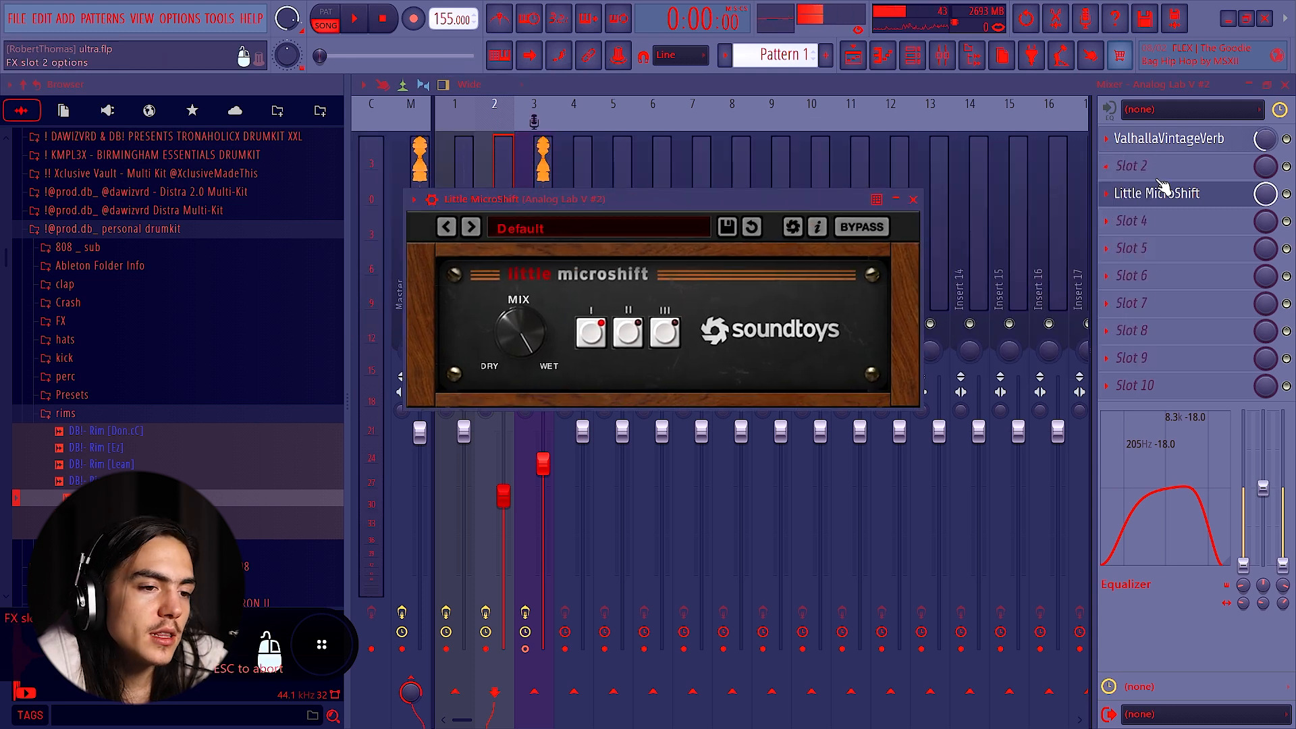
left_click(1189, 195)
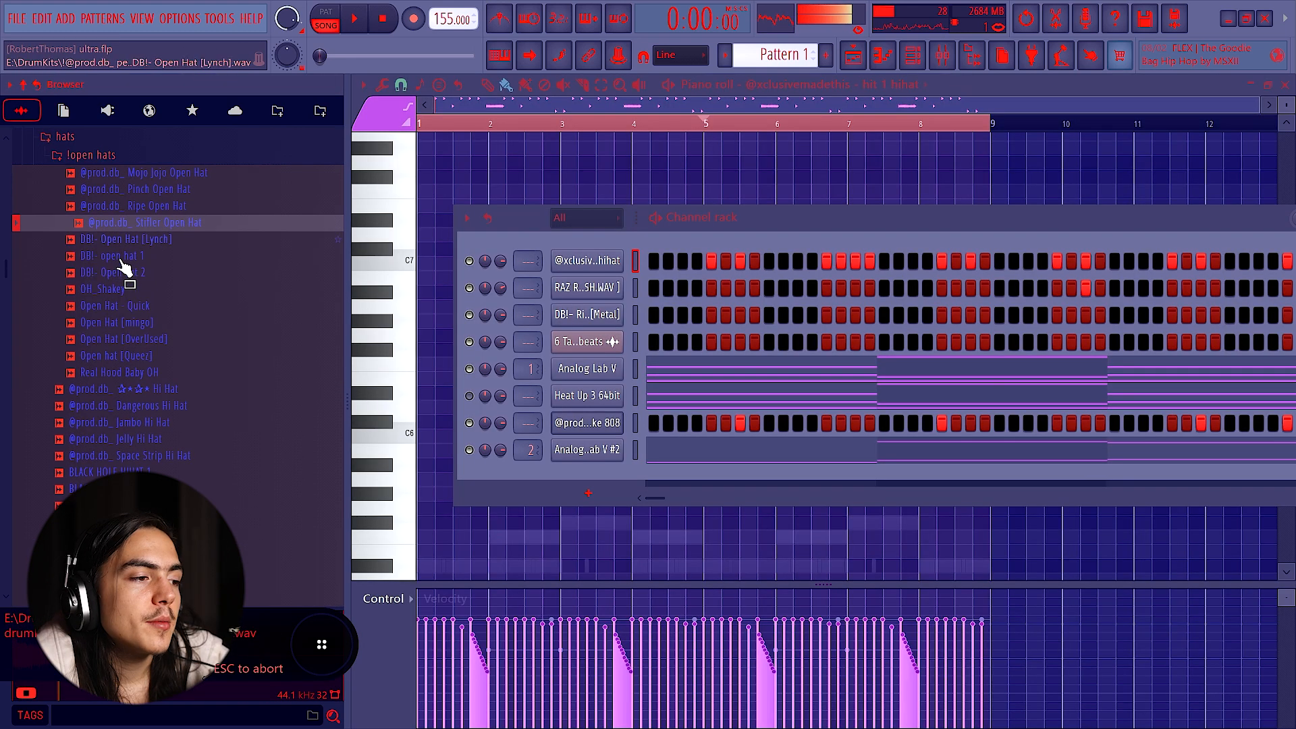
Step: Add the Open Hat [mingo] and Open Hat [OverUsed] samples to the beat and play back Pattern 1
left_click(134, 323)
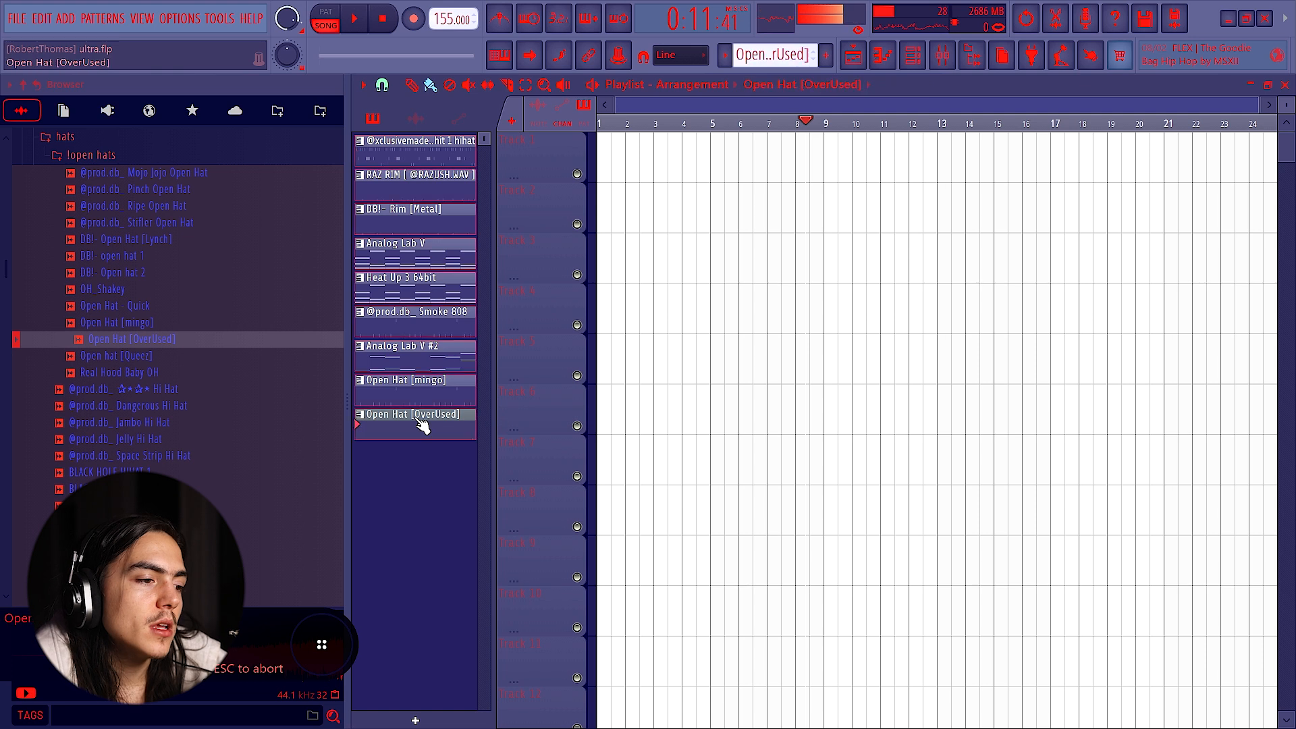
left_click_drag(419, 425, 486, 168)
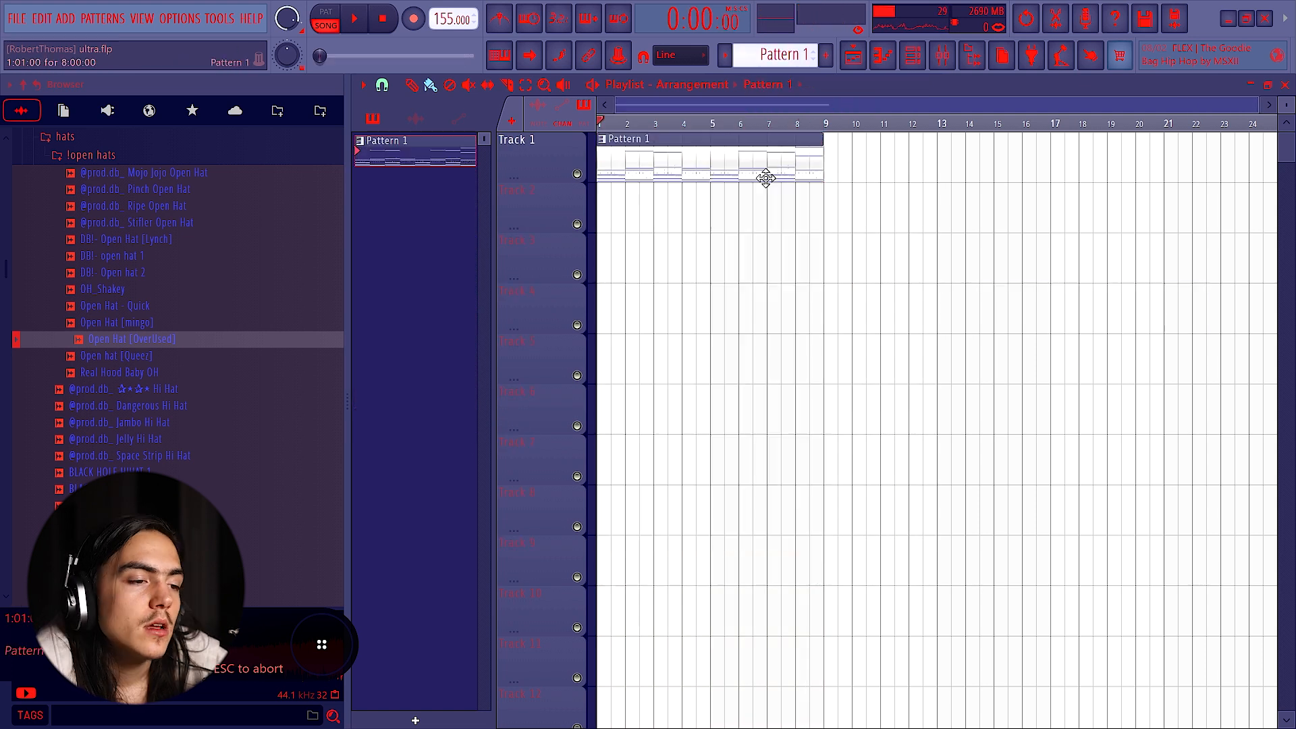
key("space")
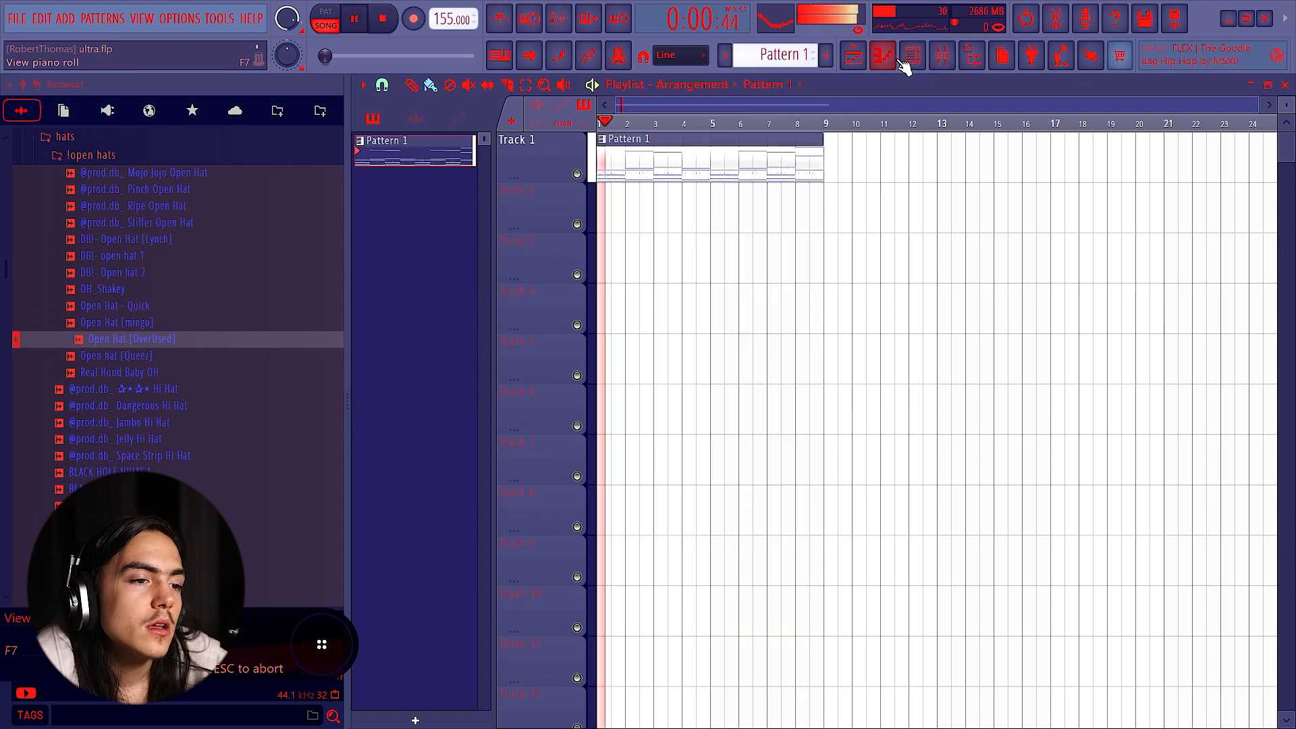
key("space")
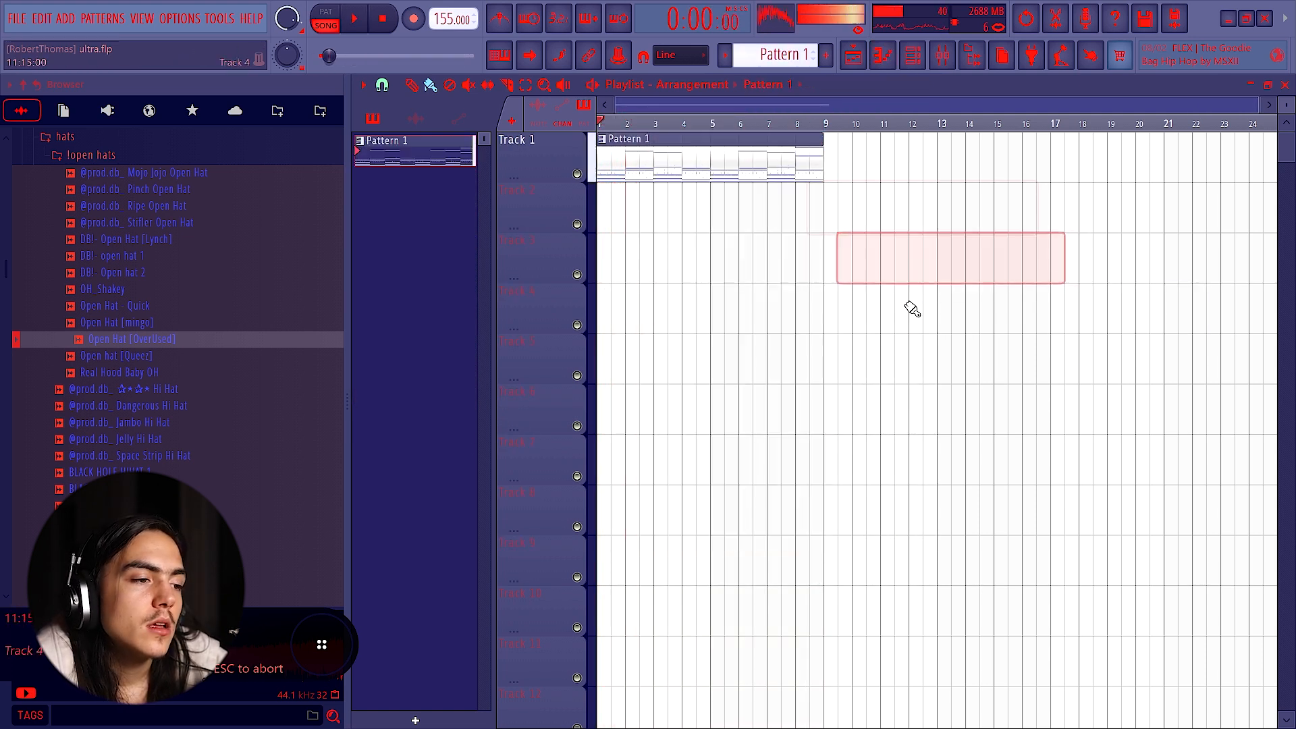
Step: Split Pattern 1 by channel and remove its original clip from the playlist
right_click(418, 164)
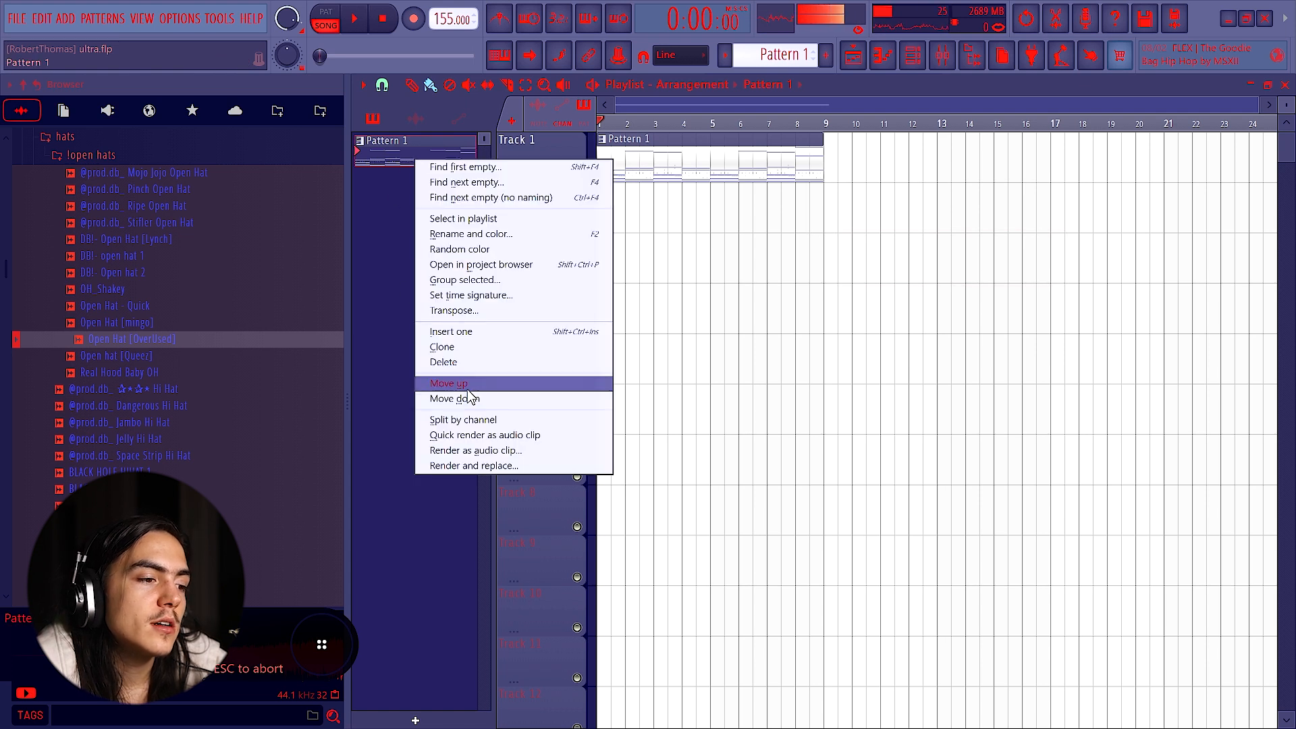
left_click(468, 418)
right_click(697, 159)
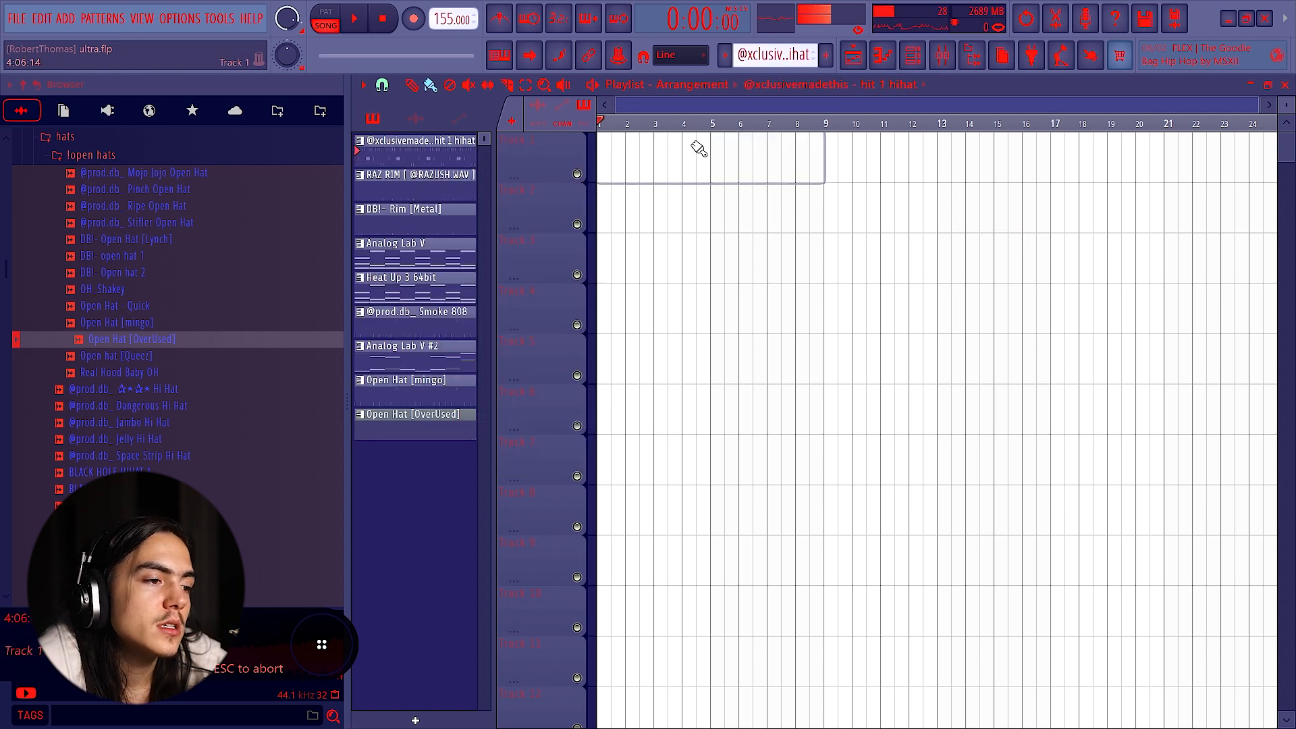
Step: Reorder the split patterns with Analog Lab V, Heat Up 3 64bit and Analog Lab V #2 first, and place all nine on separate tracks
left_click_drag(436, 264, 424, 146)
left_click_drag(405, 277, 412, 183)
left_click_drag(434, 393, 659, 164)
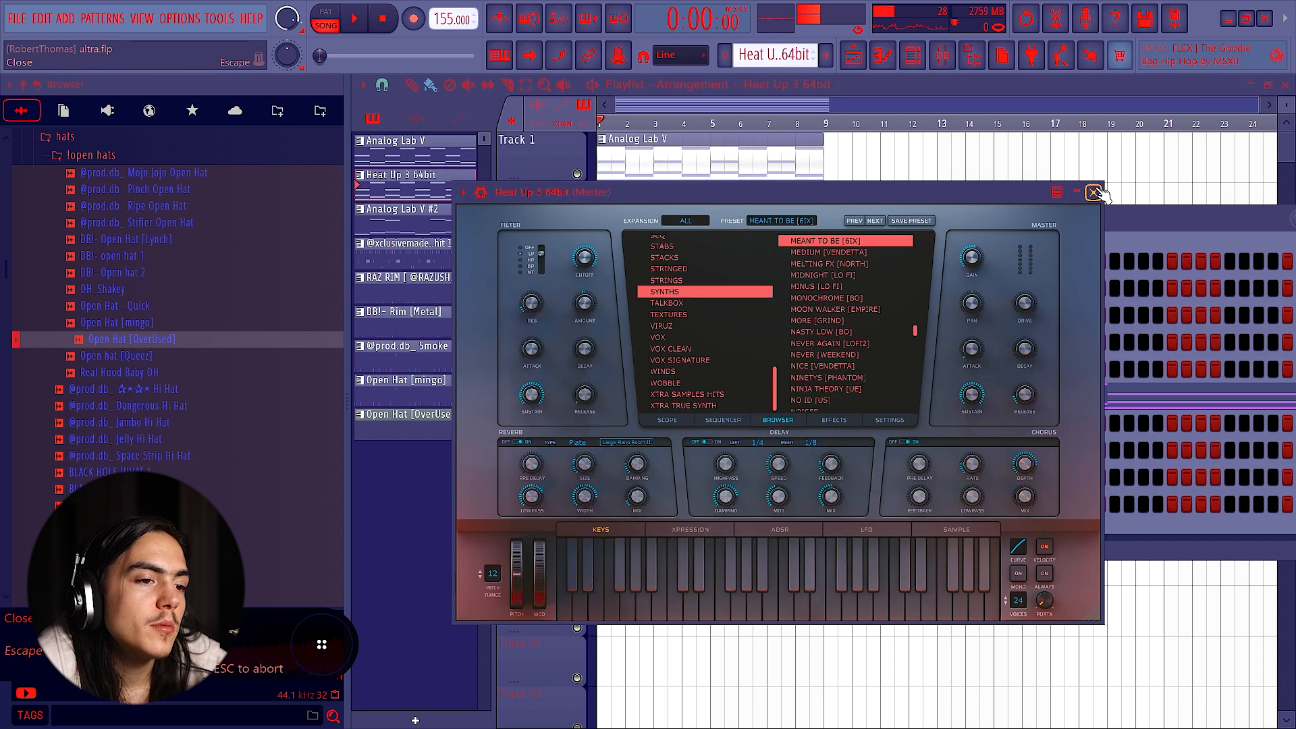
Step: Browse Heat Up 3's sound categories and load the KEYS preset DIFFICULT [DRILL]
left_click_drag(963, 195, 913, 181)
scroll(646, 291, "up", 6)
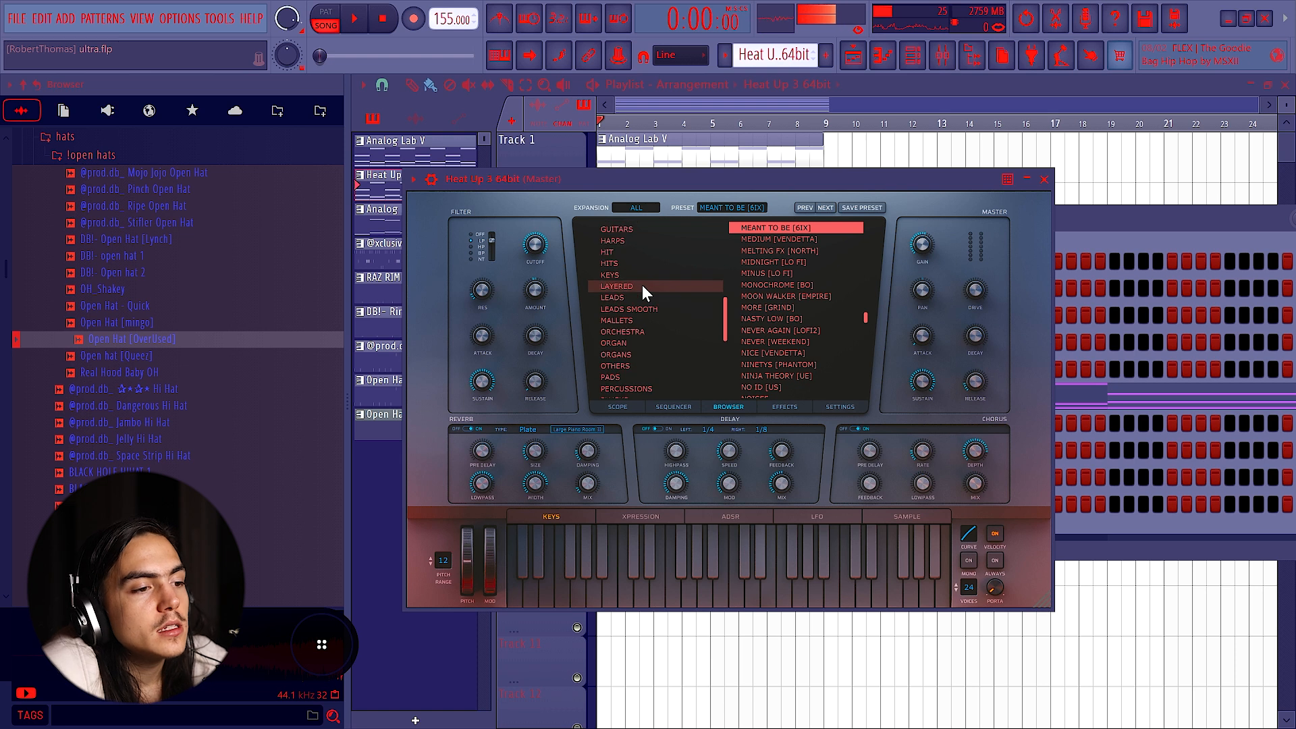
scroll(645, 277, "down", 6)
scroll(645, 297, "up", 4)
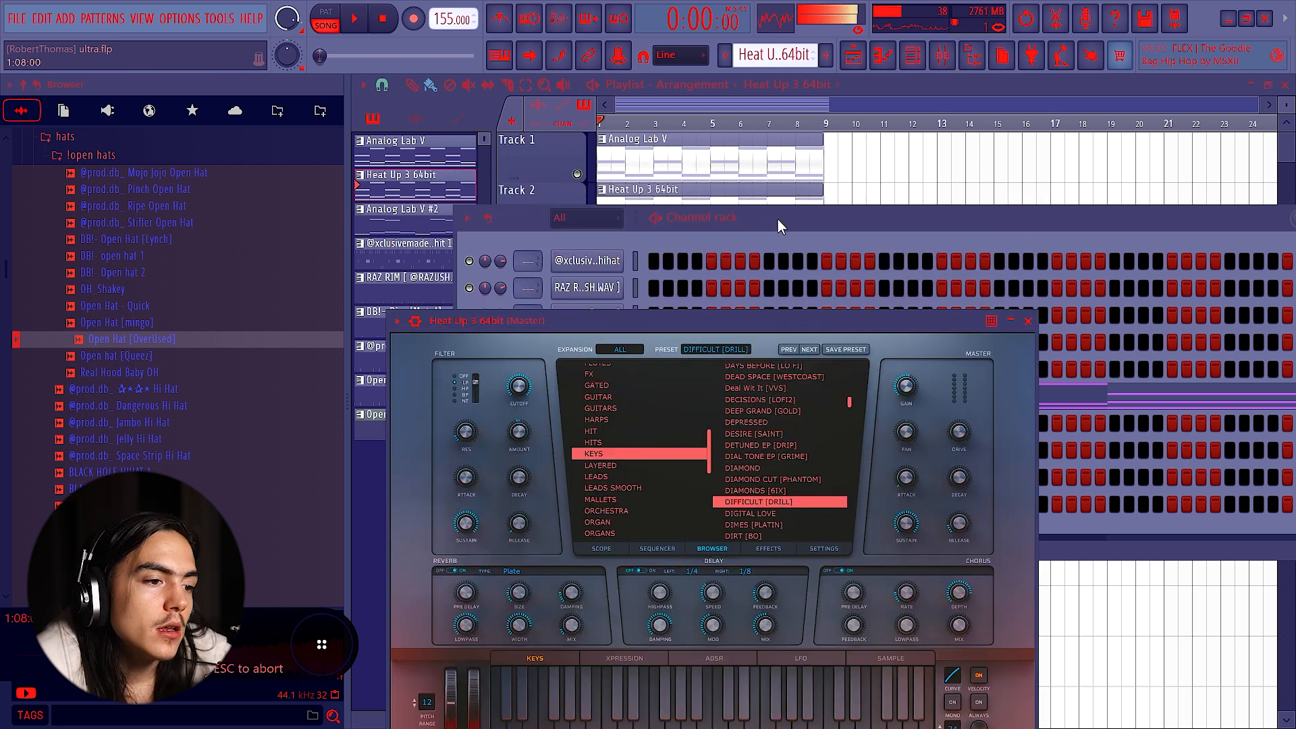
left_click_drag(777, 220, 757, 297)
left_click(945, 210)
right_click(988, 221)
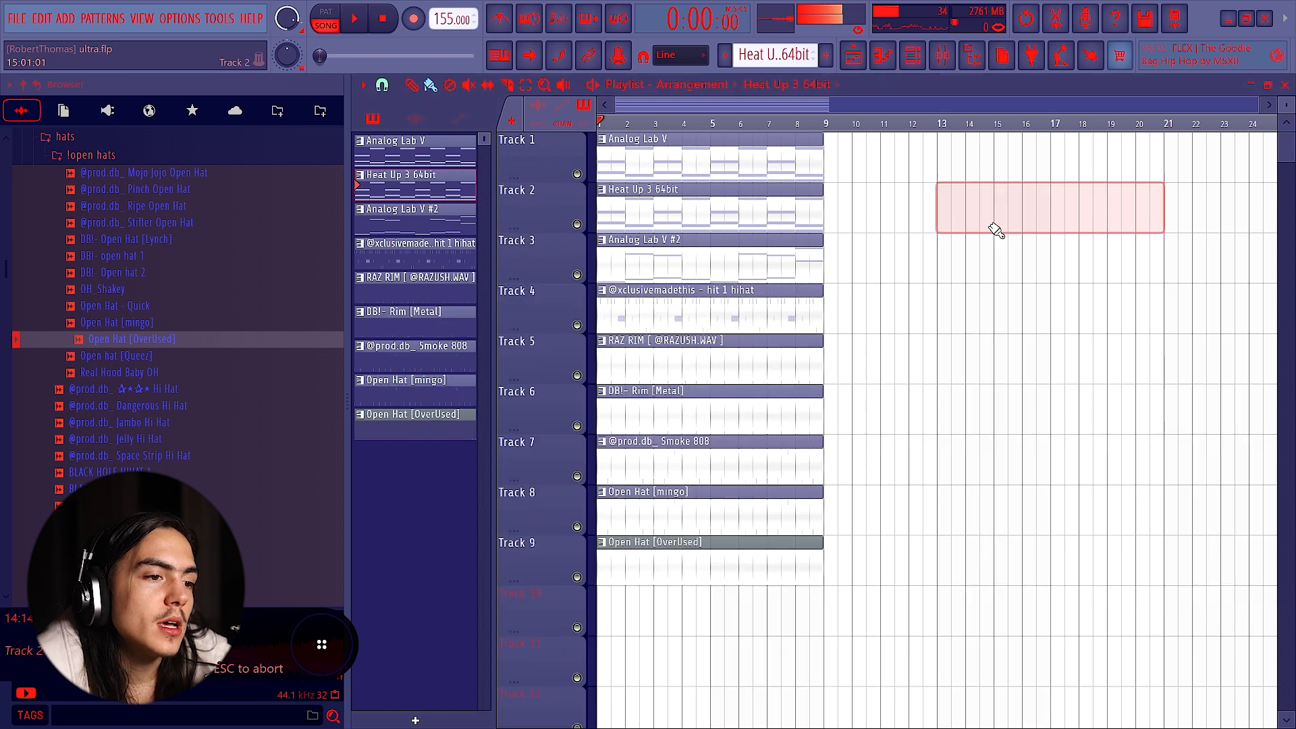
Step: Reopen Heat Up 3 from the channel rack and load the KEYS preset DIRTY WEST [KUSH]
left_click(912, 55)
left_click_drag(738, 314, 769, 246)
left_click(586, 407)
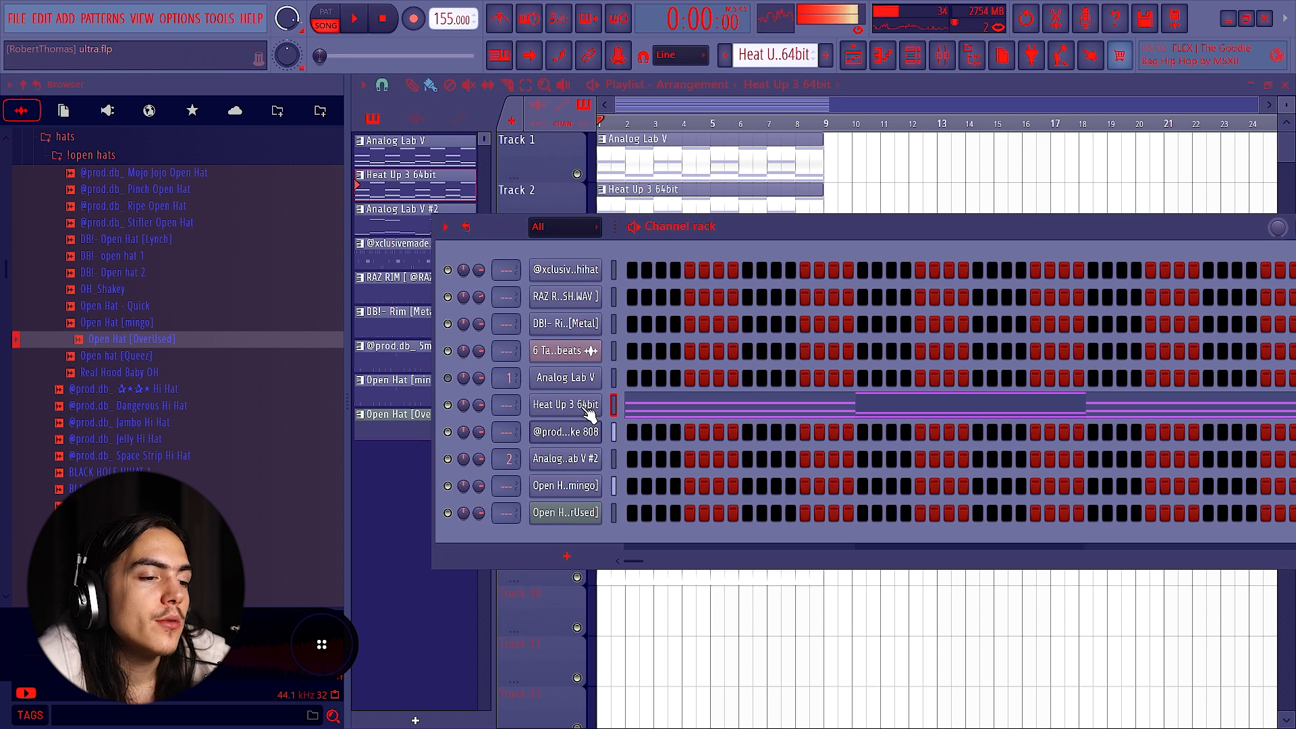
left_click(776, 452)
left_click_drag(818, 323, 875, 196)
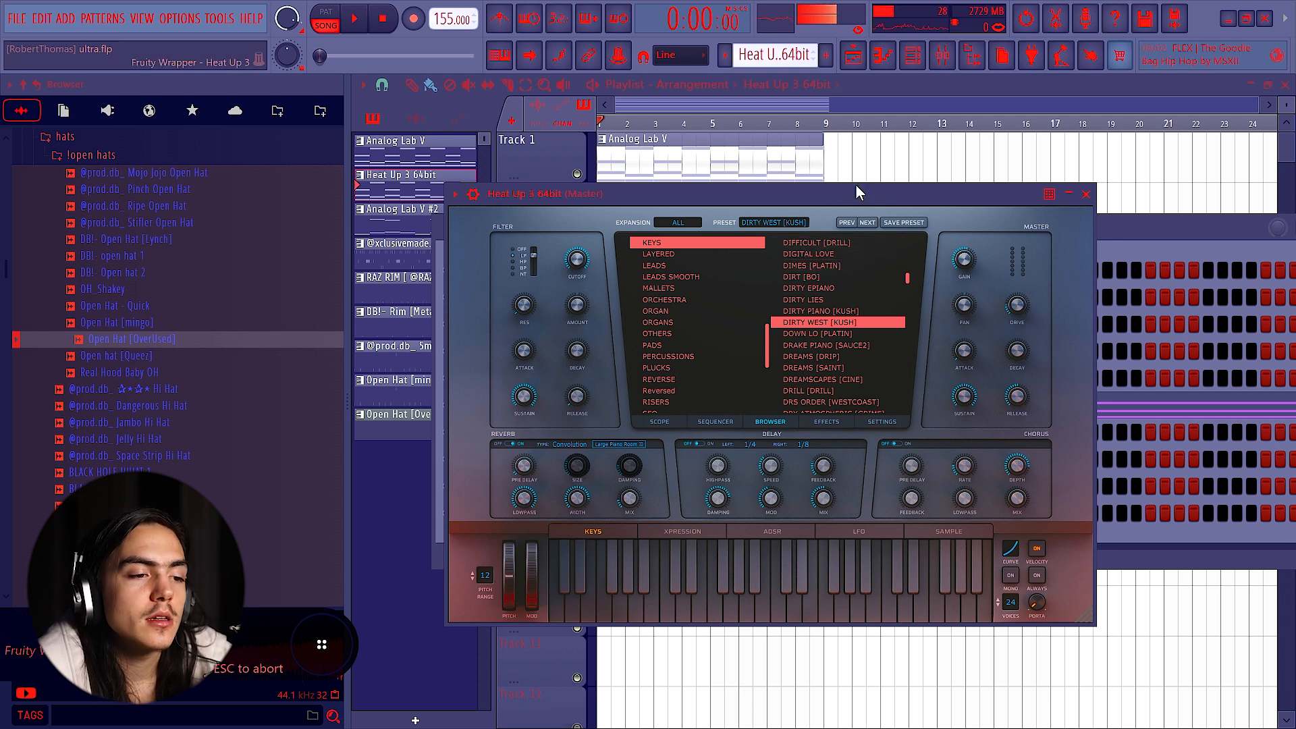
Step: Write a repeating D#7, F#7, F7, D#7, A#6 melody for Heat Up 3 across bars 1 to 8 and raise it one octave
key("F7")
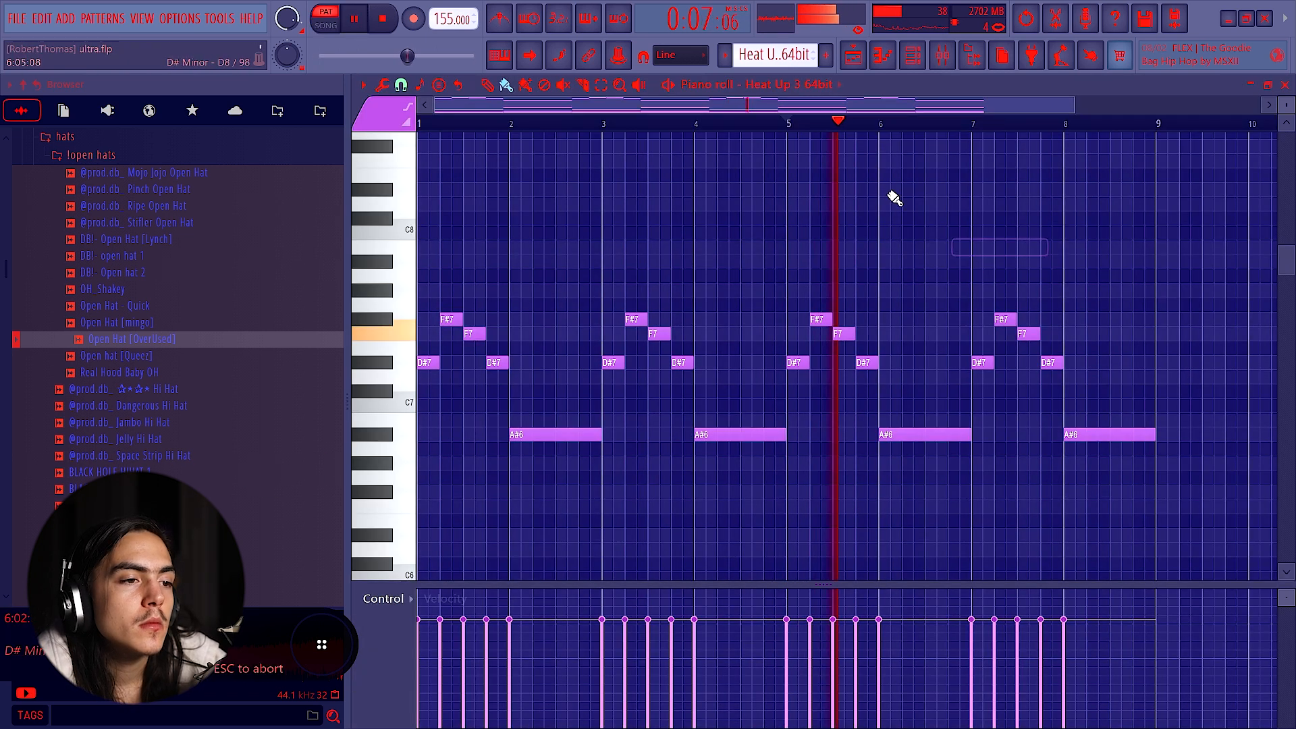
left_click(918, 61)
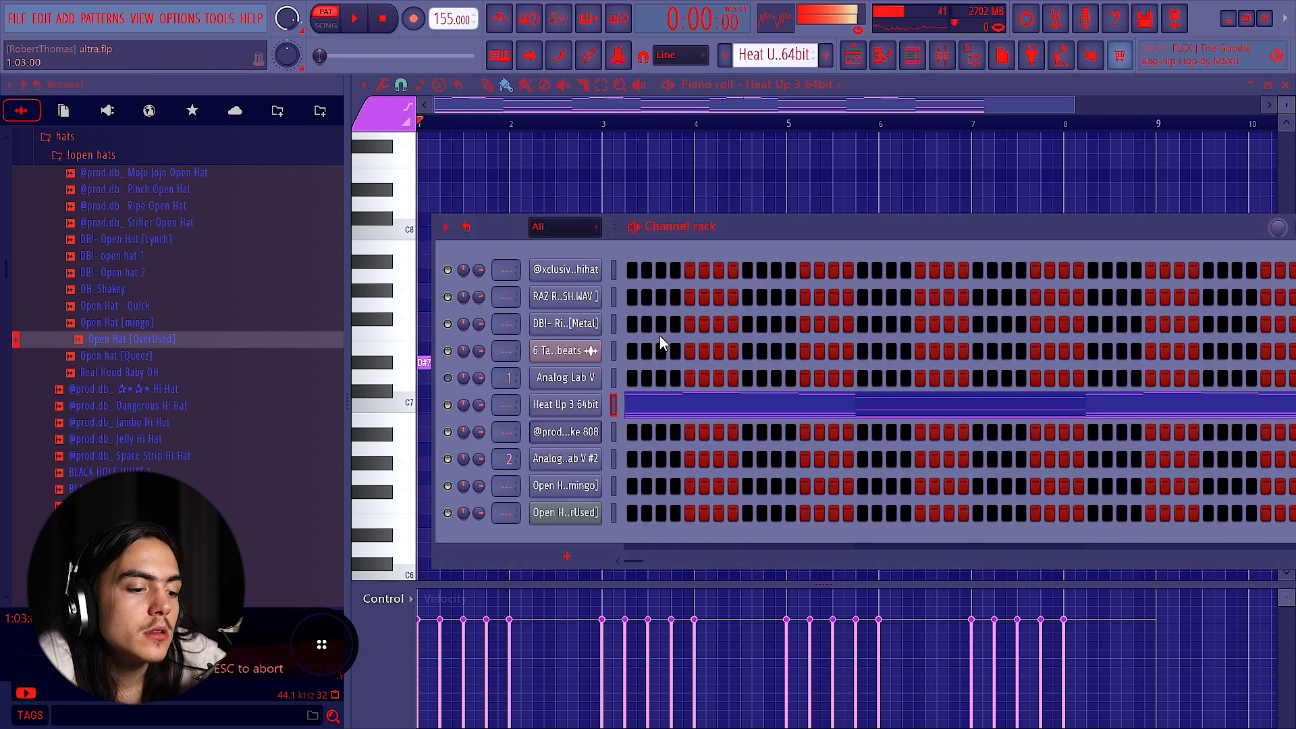
left_click(796, 180)
right_click(797, 181)
scroll(817, 194, "up", 1)
key("ctrl+Up")
Step: Load the HalfTime effect into slot 1 of the Heat Up 3 64bit mixer track
key("F9")
left_click(1159, 139)
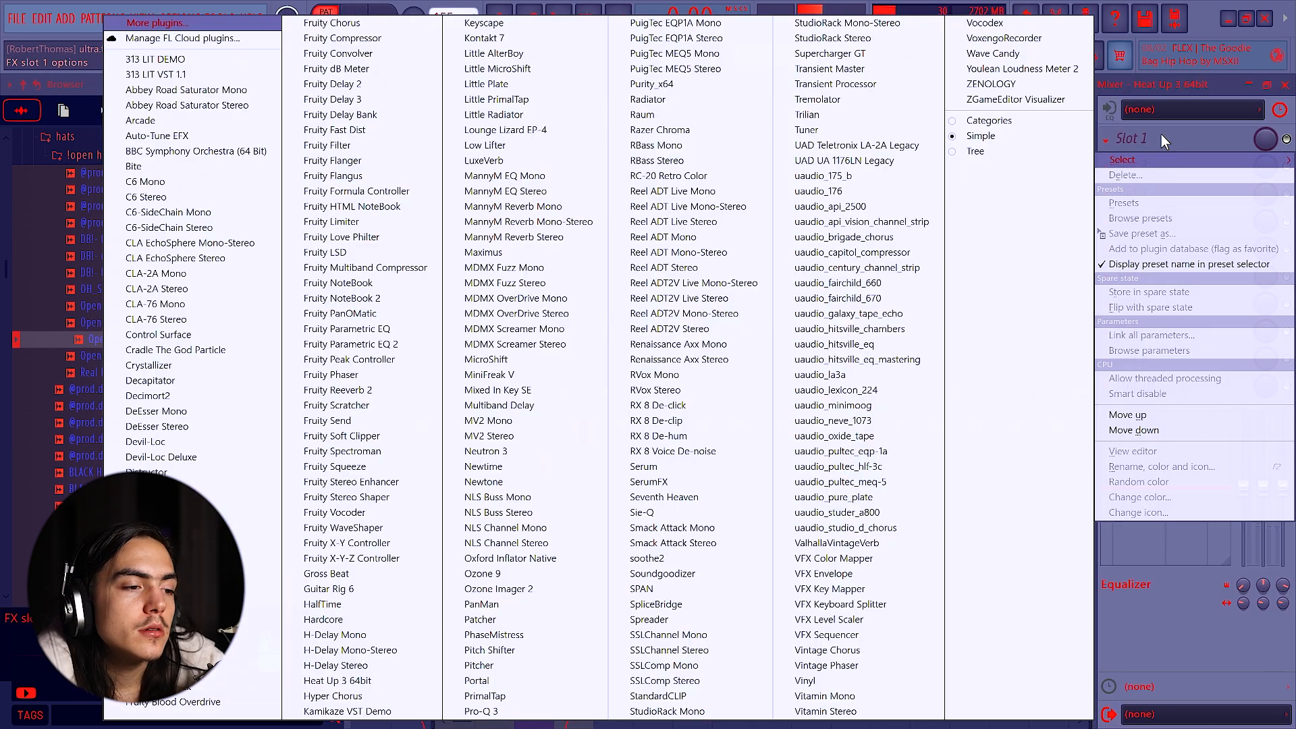
left_click(322, 603)
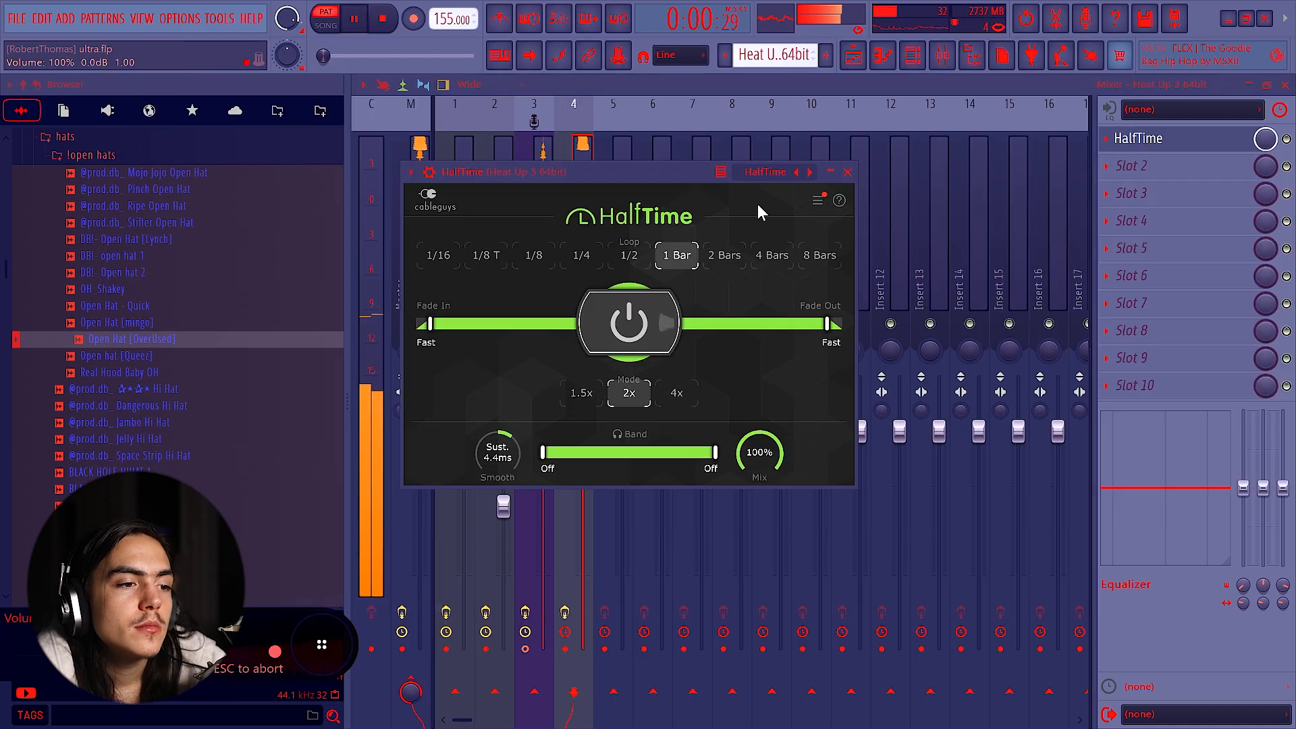
Step: Set HalfTime's loop length to 1/2 and audition the Heat Up 3 melody
left_click_drag(679, 171, 845, 203)
key("space")
left_click(824, 290)
key("space")
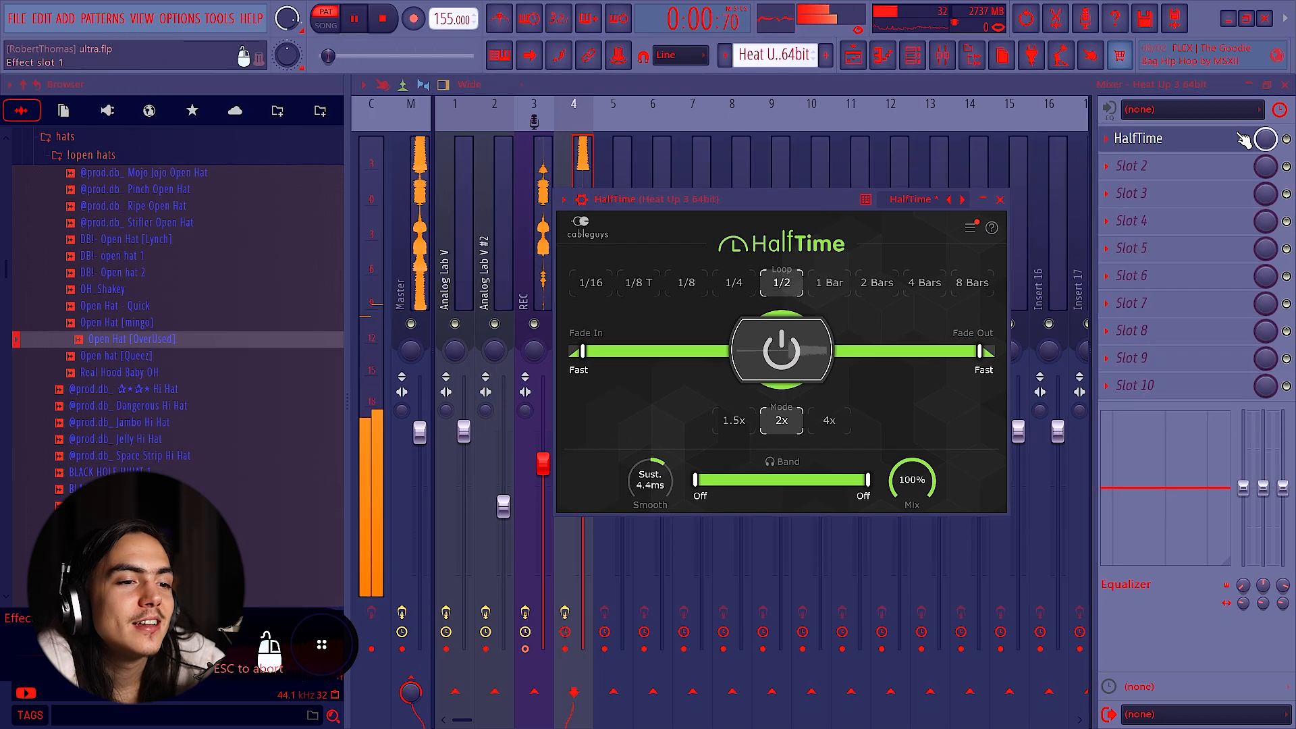
Step: Close the HalfTime window and adjust its slot mix level while auditioning the Heat Up 3 melody
left_click(1173, 135)
left_click(1212, 146)
left_click(1218, 150)
key("space")
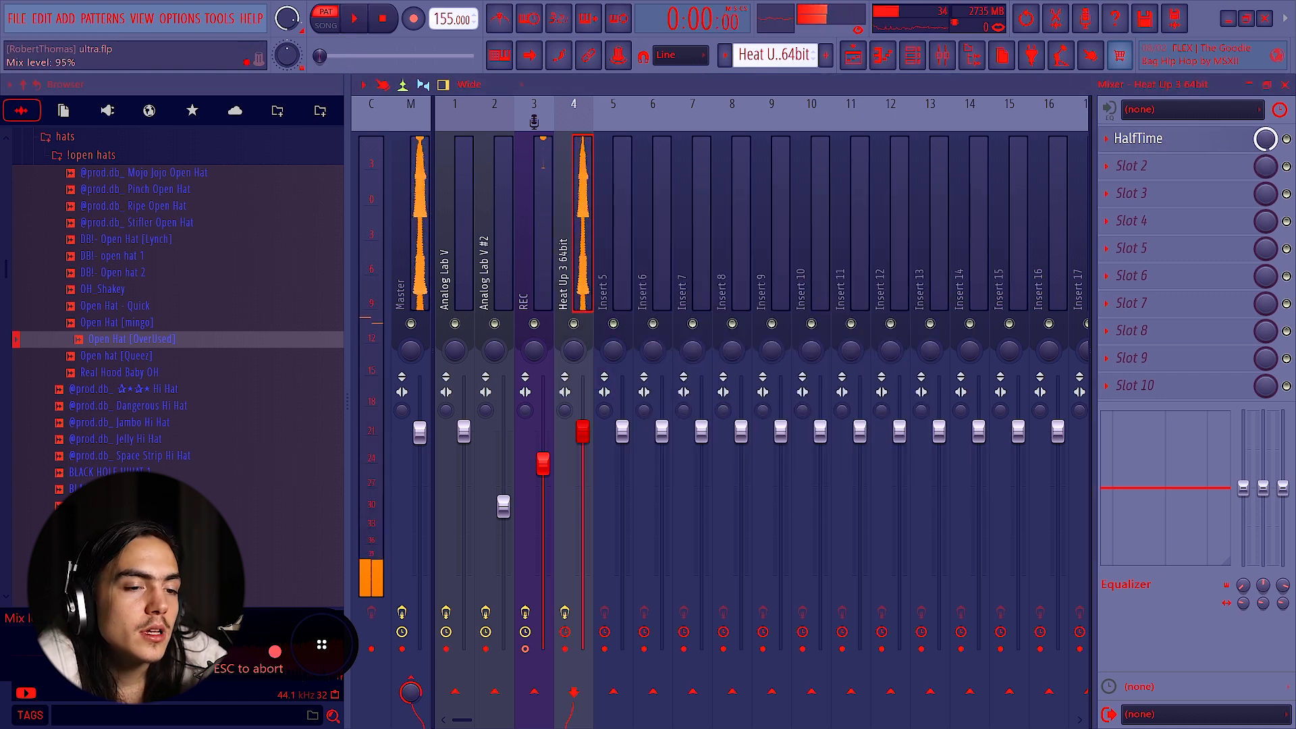
key("space")
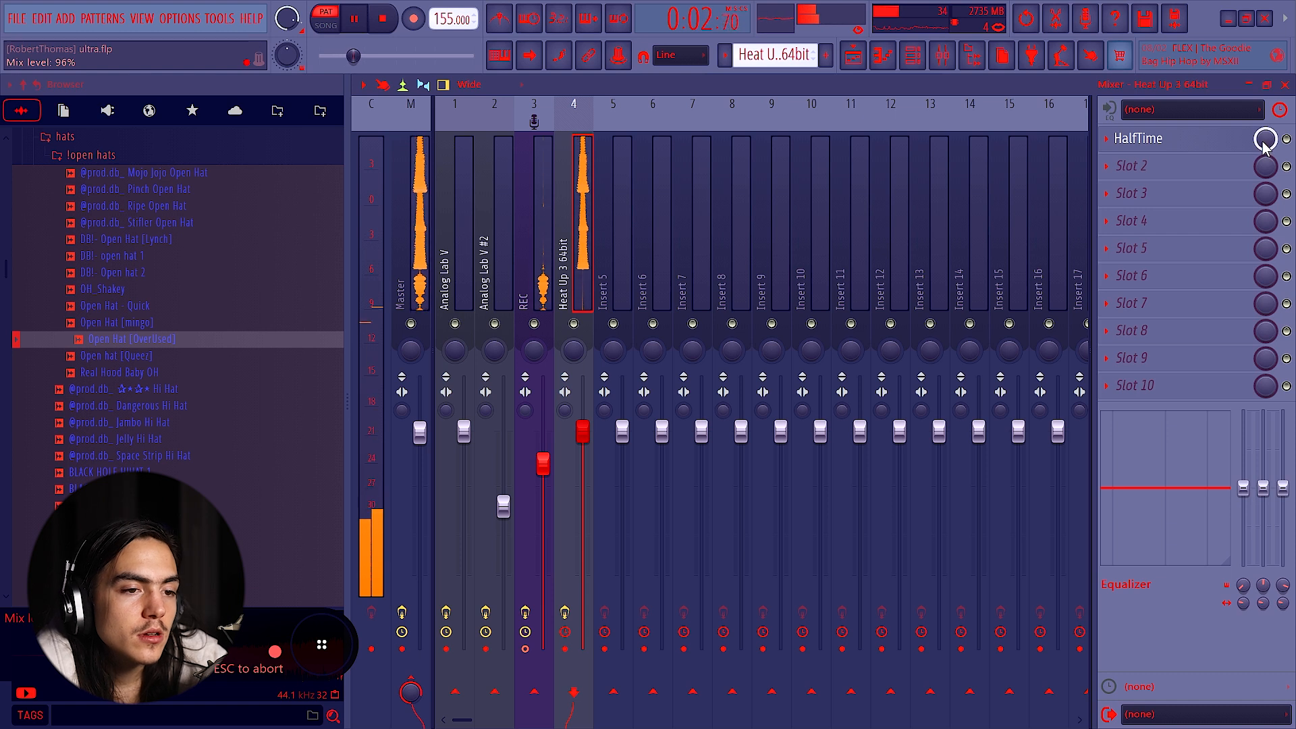
left_click_drag(1266, 142, 1266, 131)
key("space")
Step: Load ValhallaVintageVerb into slot 3 of the Heat Up 3 mixer track and set its mix level to 66%
left_click(1182, 195)
key("v")
key("Return")
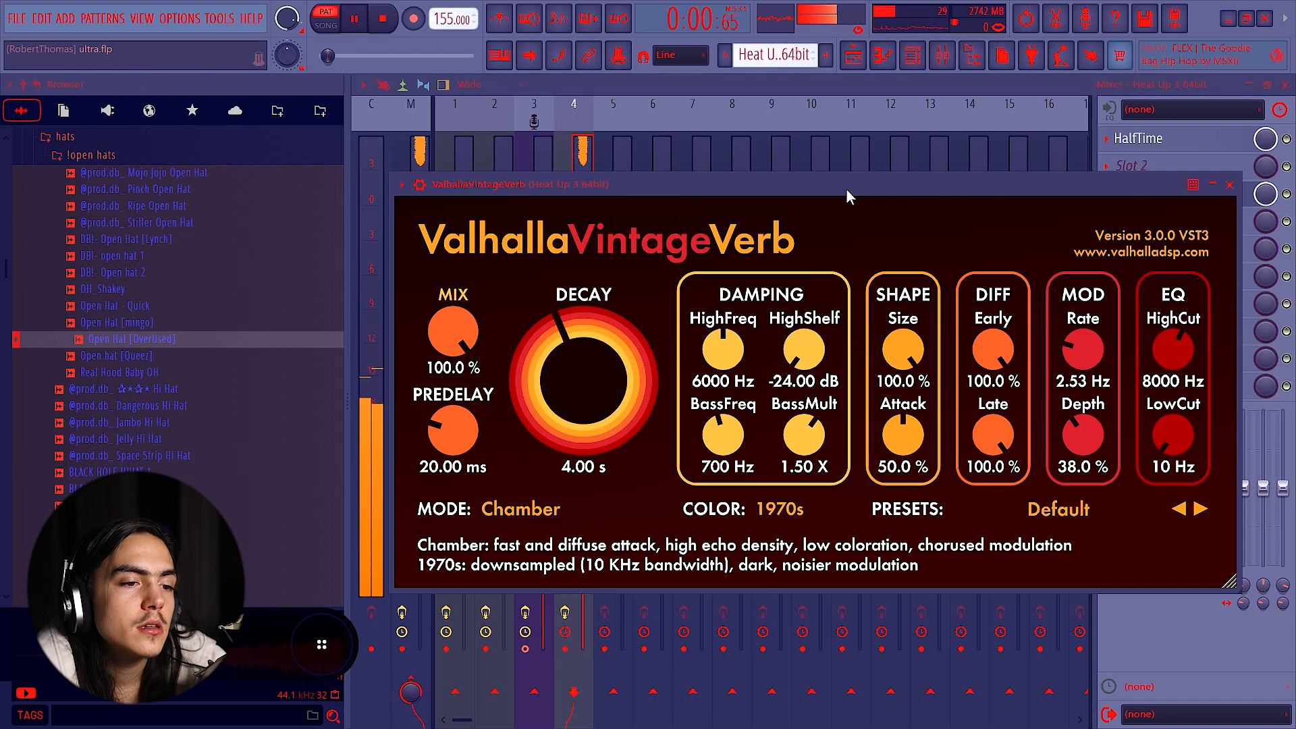
left_click(1188, 194)
left_click_drag(1258, 195, 1268, 210)
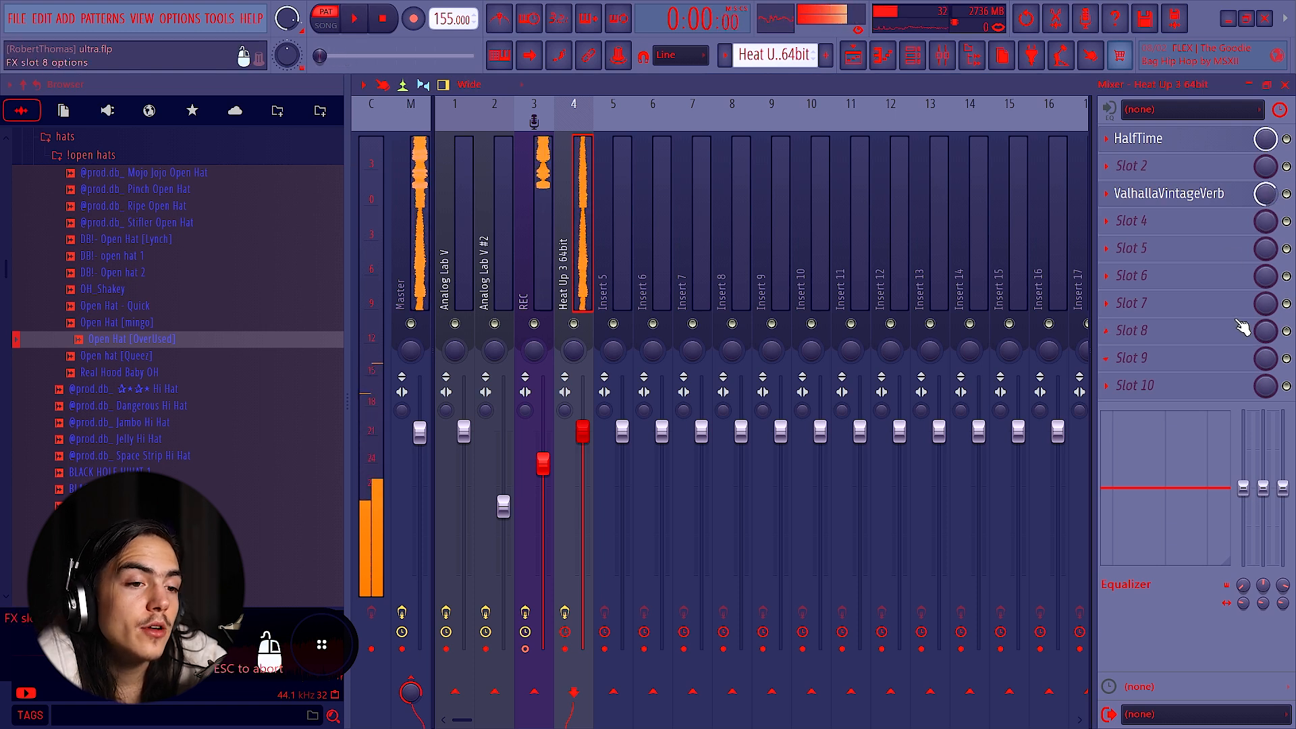
left_click(1208, 192)
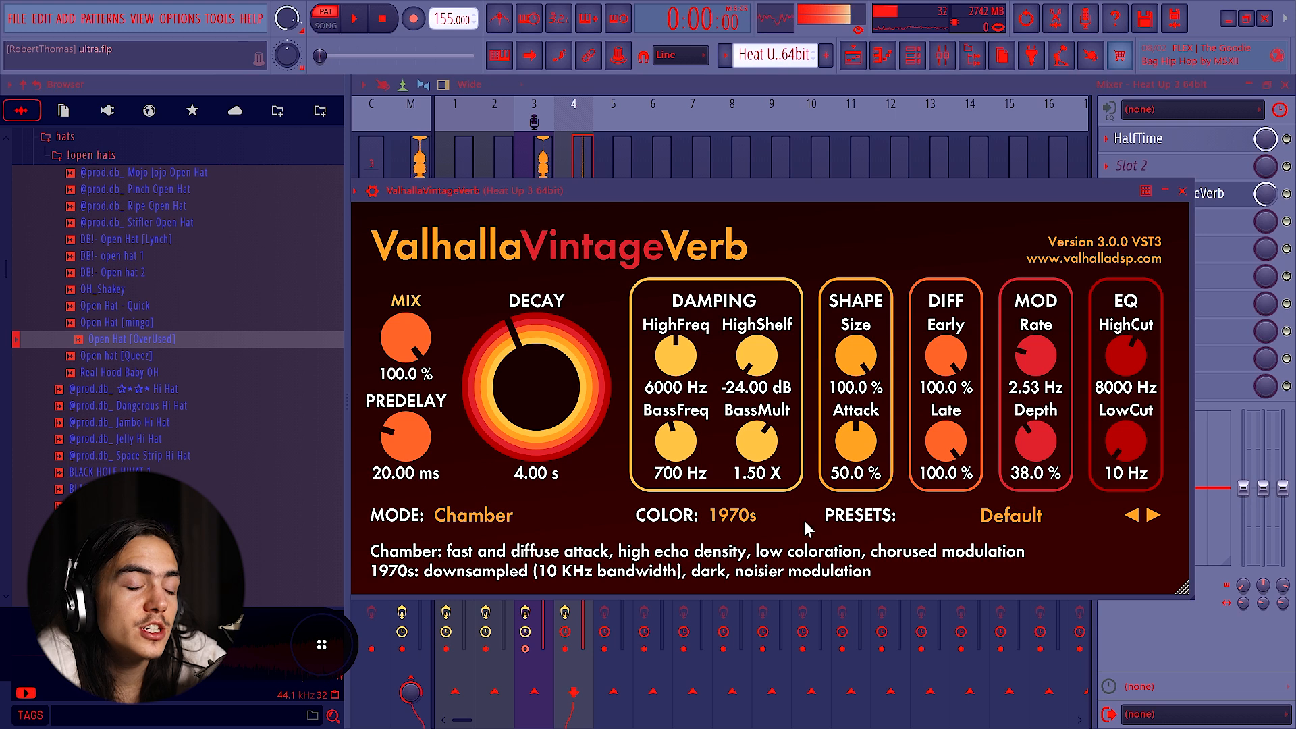
left_click(1212, 193)
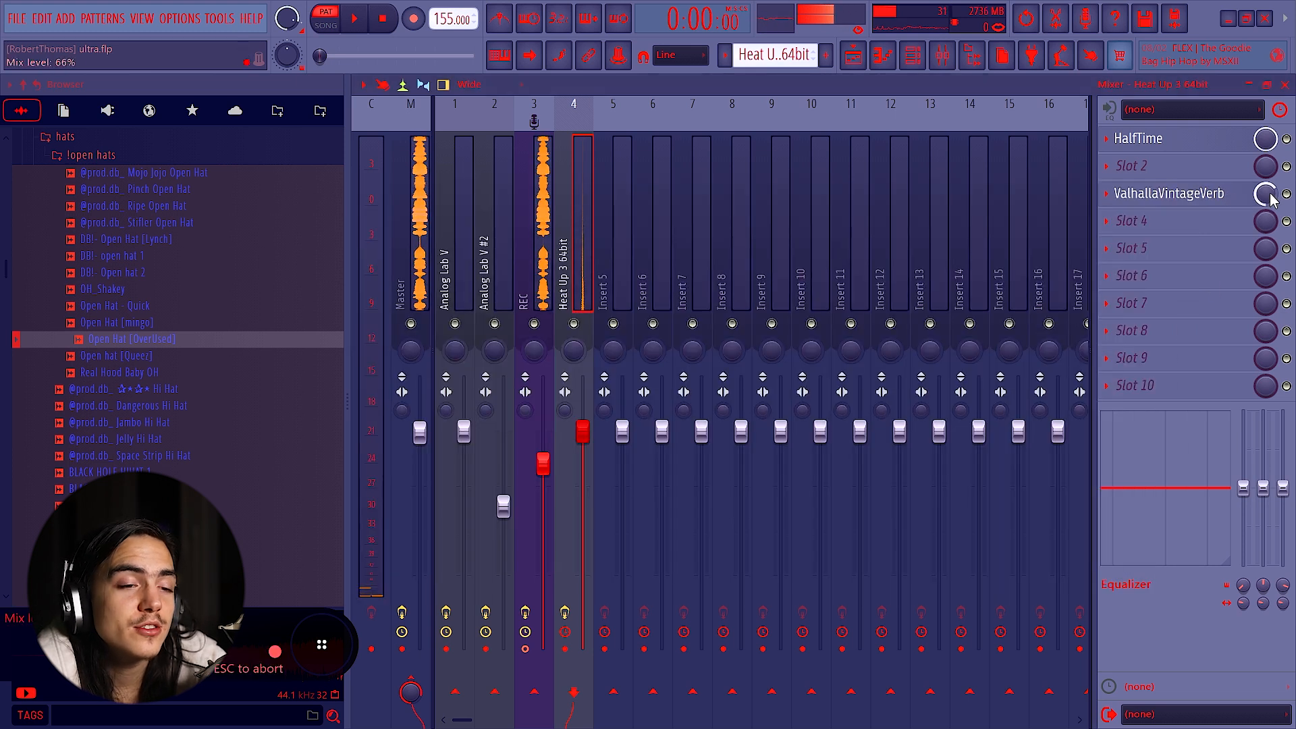
left_click(1246, 197)
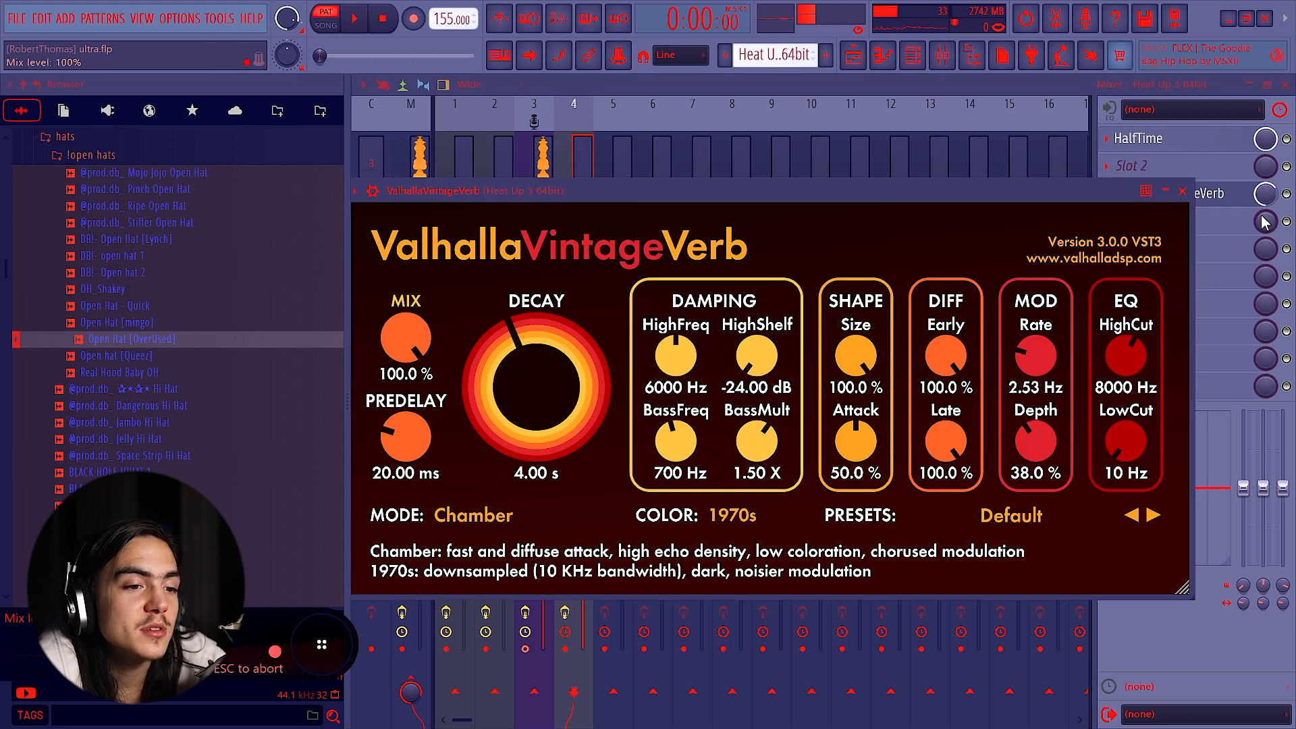
left_click(1242, 202)
Step: Try an 18 dB low-shelf cut at 90 Hz on the Heat Up 3 track's equalizer, and reset it
scroll(1248, 505, "down", 10)
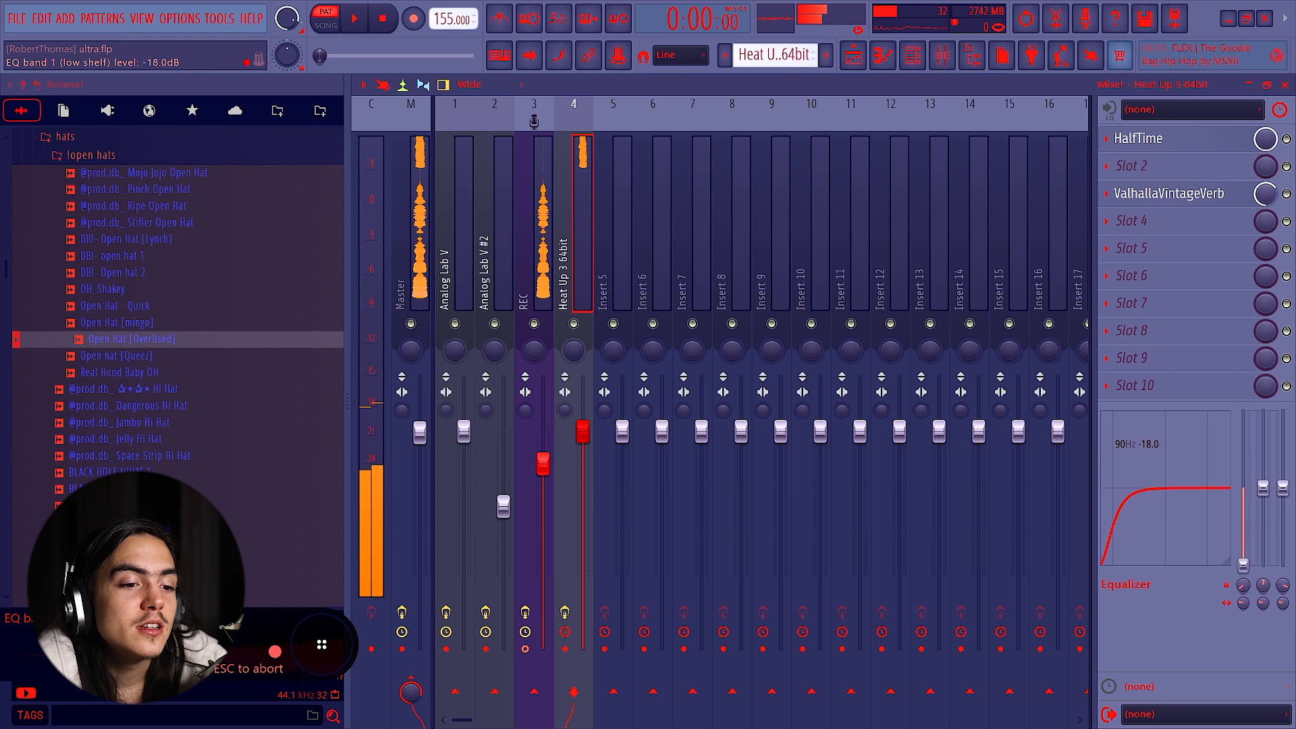
key("space")
left_click(1242, 559, "alt")
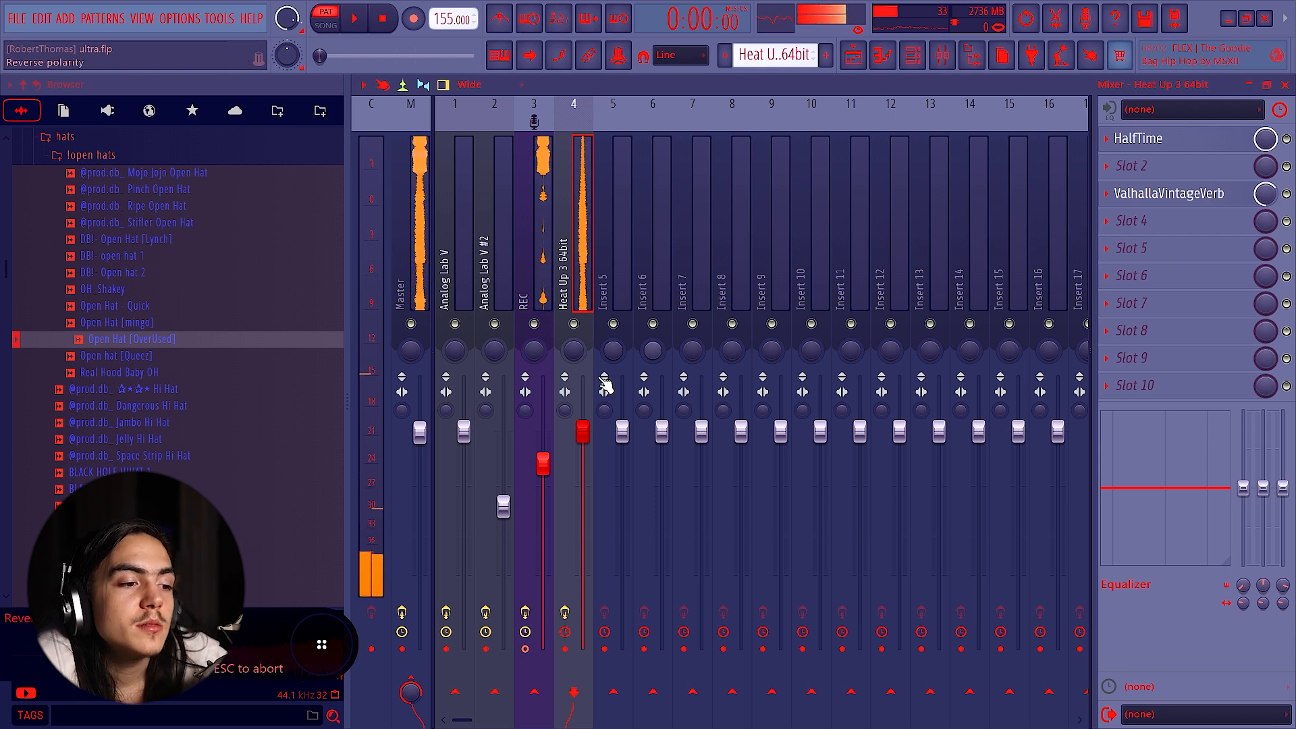
Step: Set the Heat Up 3 mixer track's stereo separation to 27% separated, audition it and open the playlist
left_click_drag(564, 410, 564, 425)
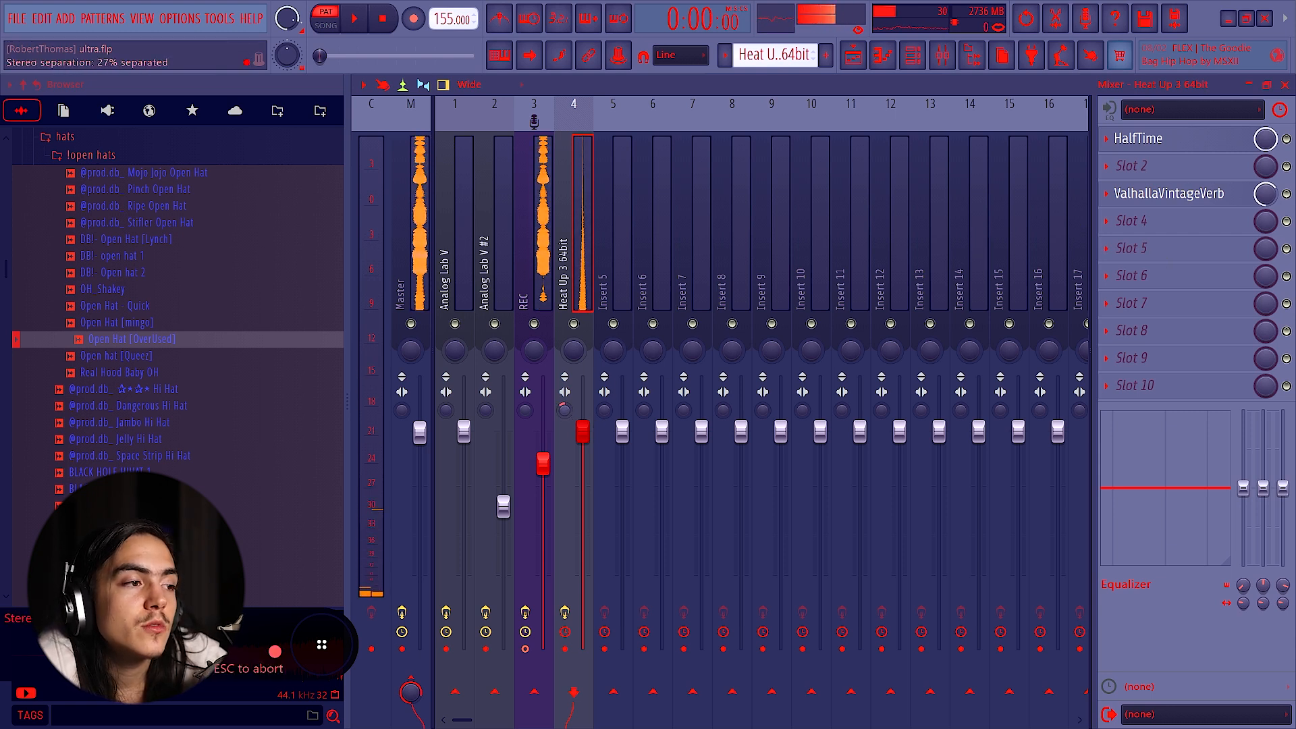
key("space")
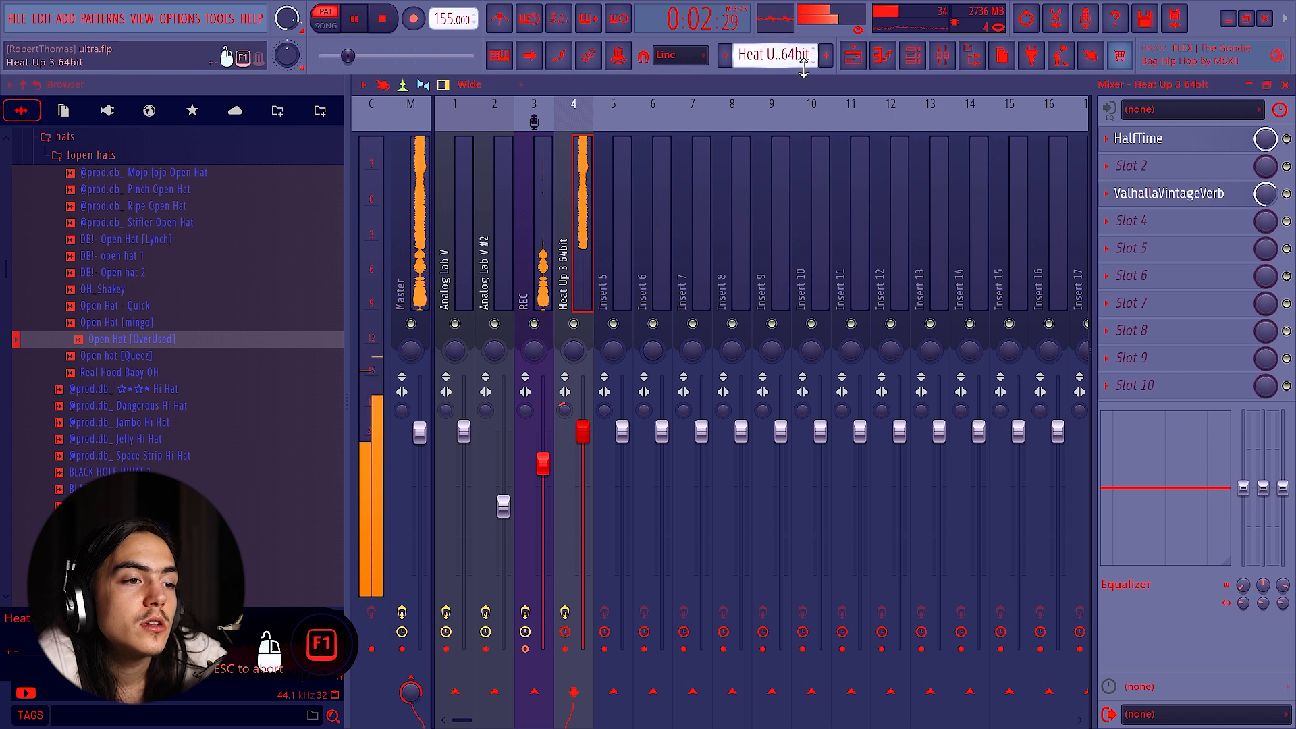
left_click(859, 56)
left_click(1012, 393)
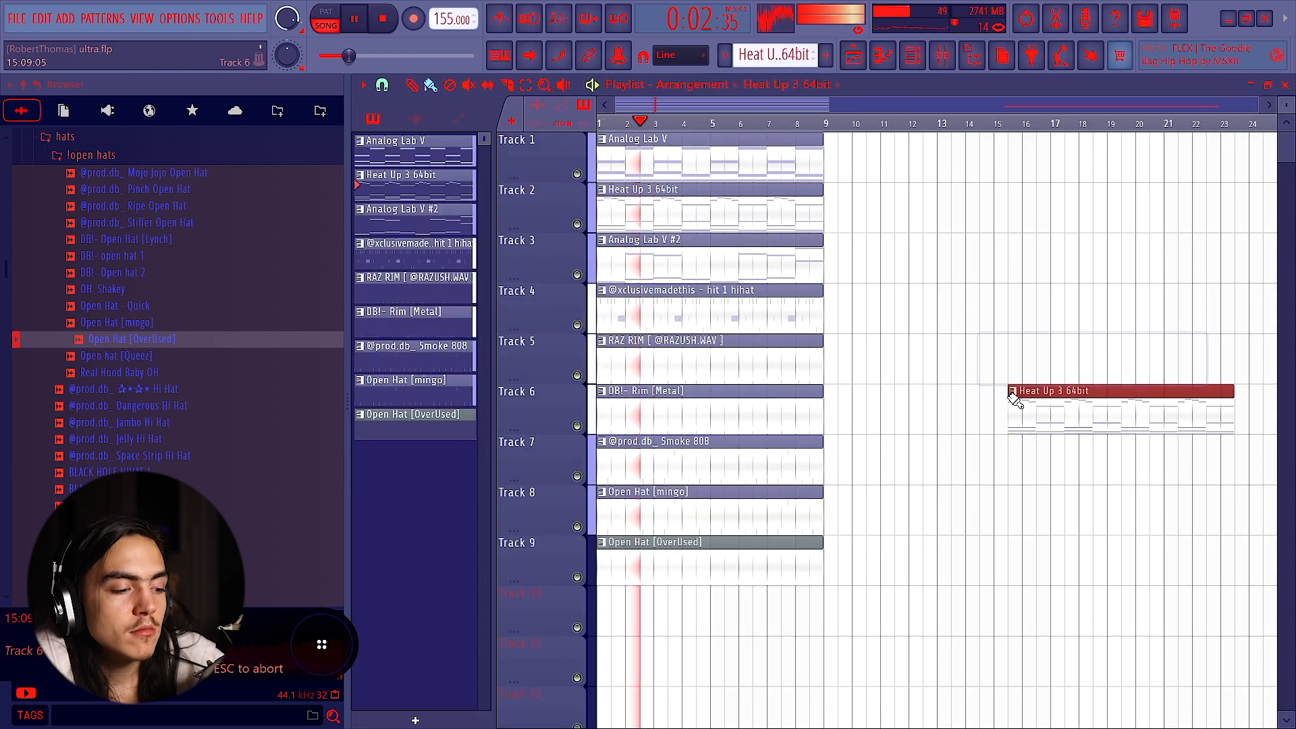
key("ctrl+z")
key("ctrl+d")
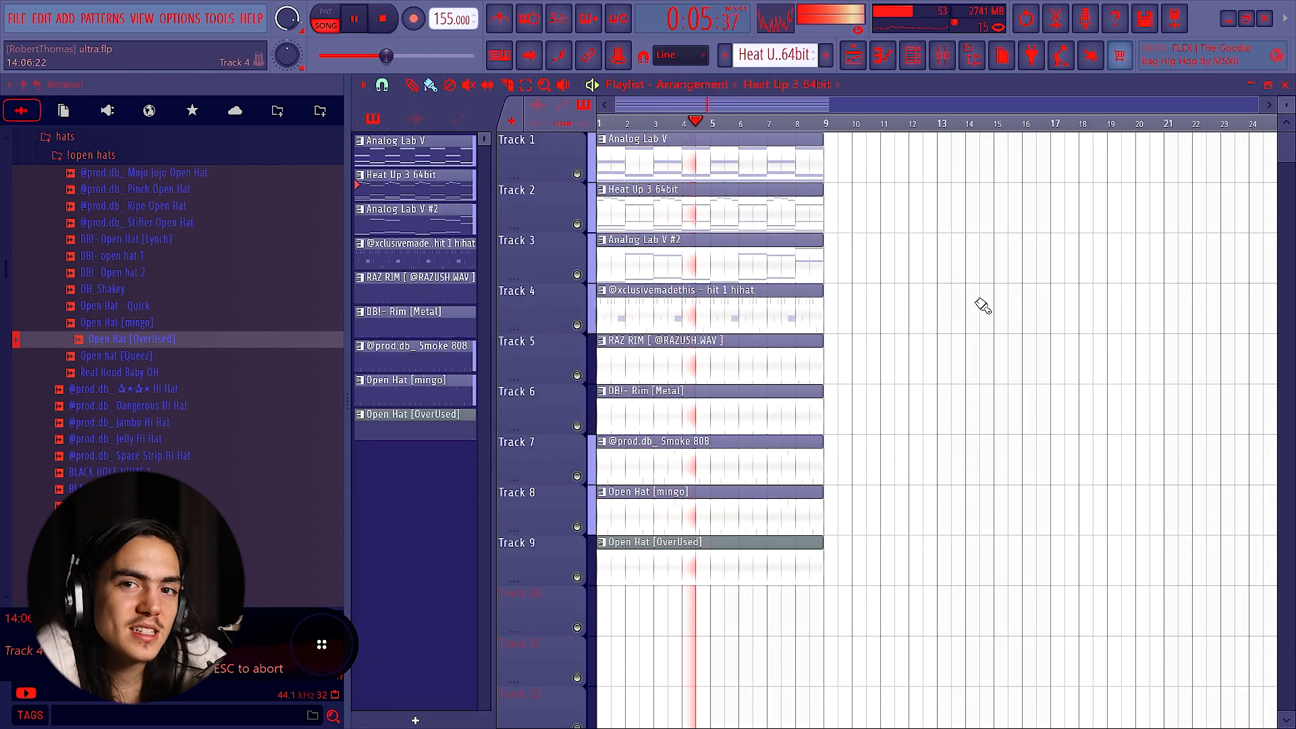
key("space")
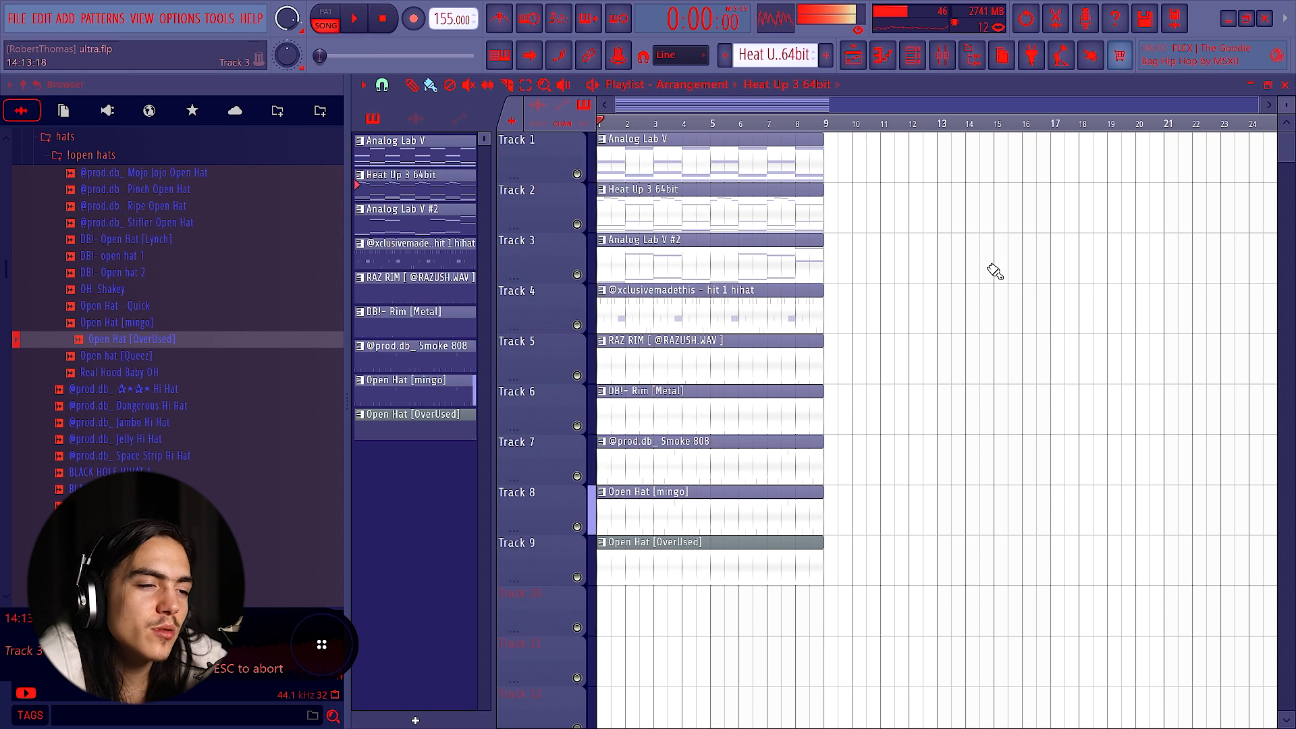
left_click(1021, 243)
key("ctrl+z")
key("F6")
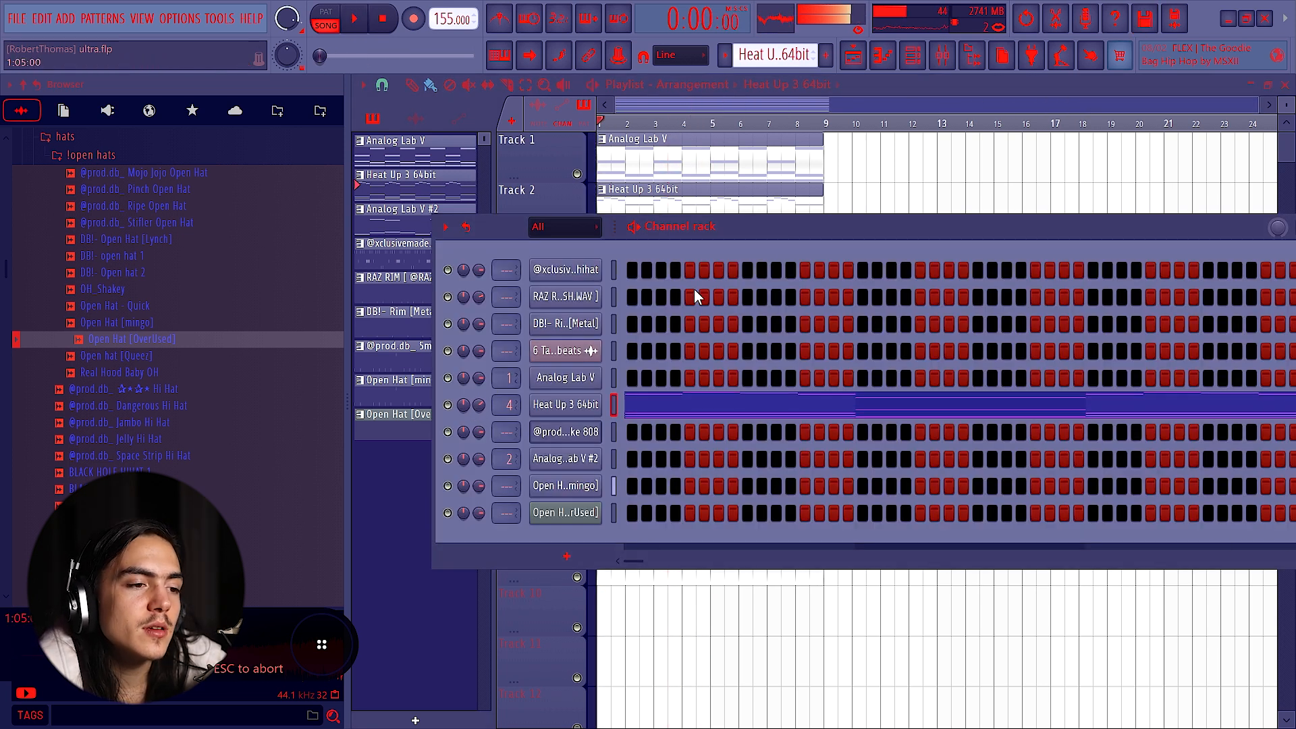
left_click(925, 196)
right_click(924, 196)
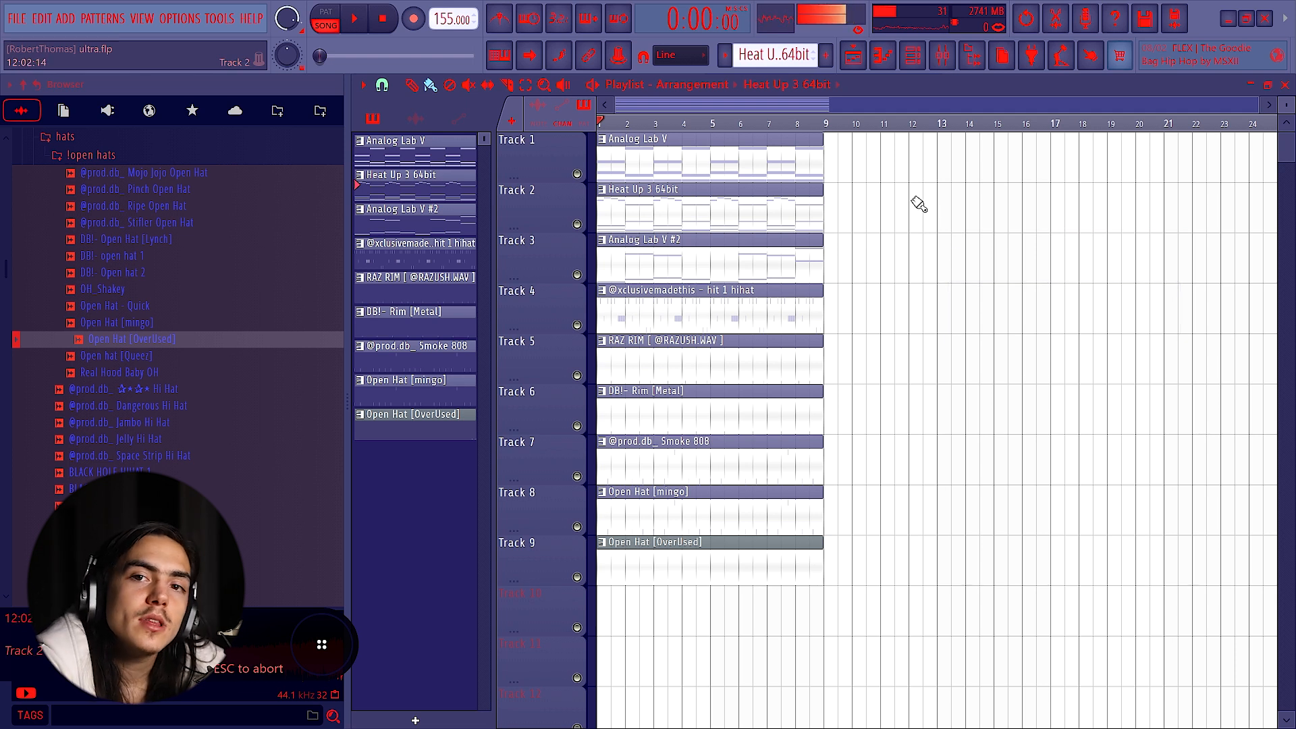
Step: Try duplicating all playlist clips after bar 8, and undo the duplication
key("ctrl+a")
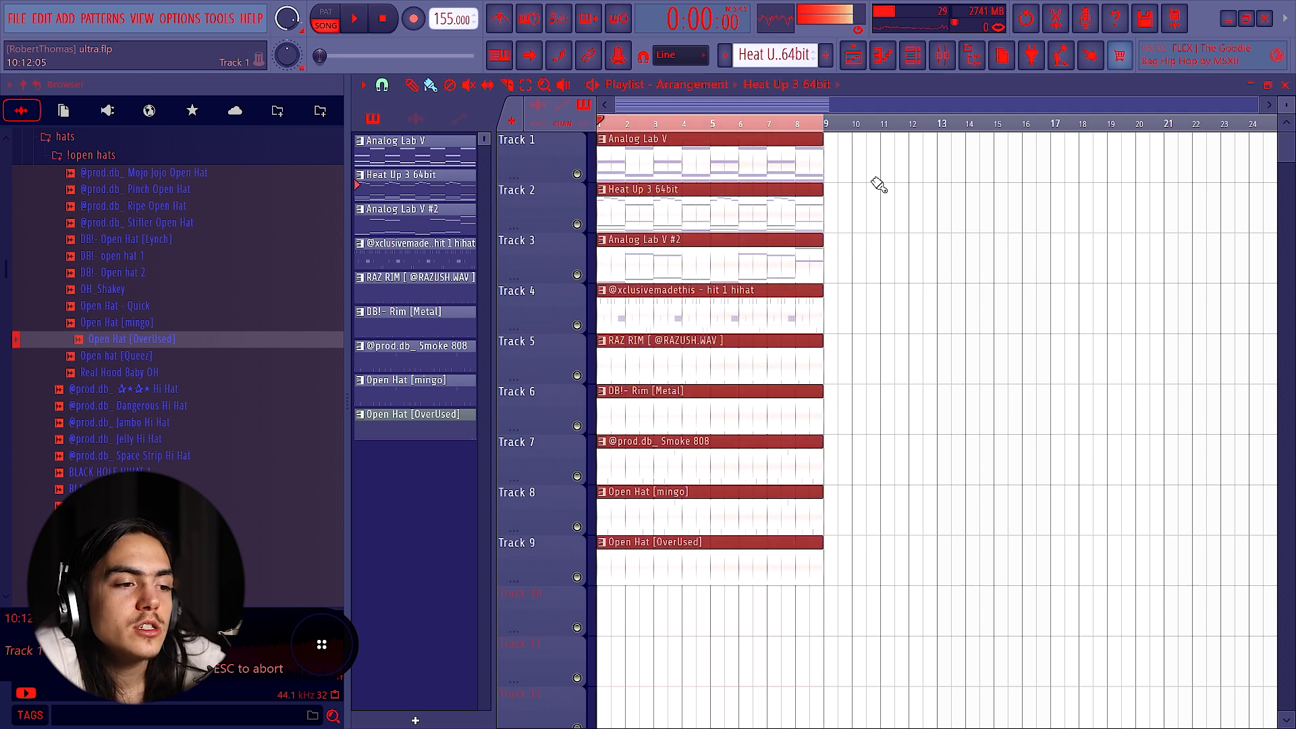
key("ctrl+d")
key("ctrl+a")
key("ctrl+b")
scroll(891, 275, "down", 1)
key("ctrl+b")
key("ctrl+z")
key("ctrl+z")
key("ctrl+d")
scroll(820, 244, "up", 1)
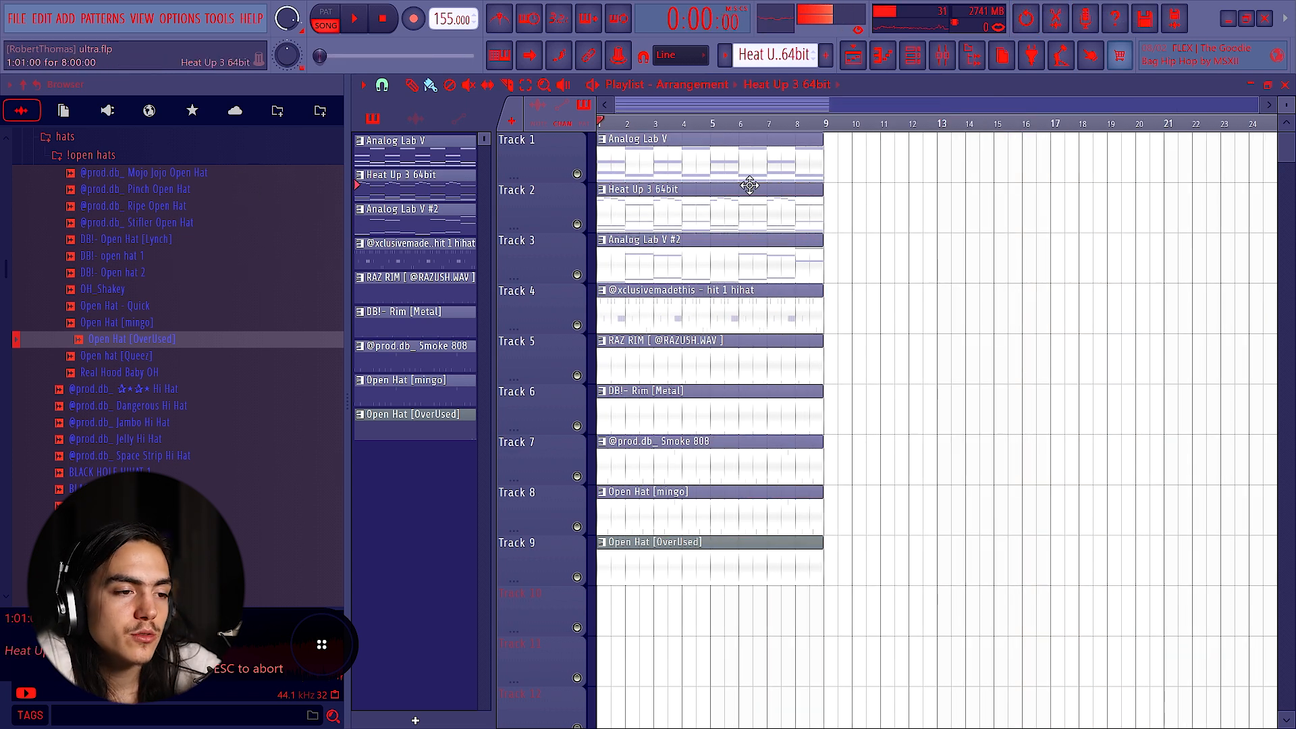
Step: Duplicate the clips on Tracks 1 to 9 so the arrangement repeats through bar 40
key("ctrl+a")
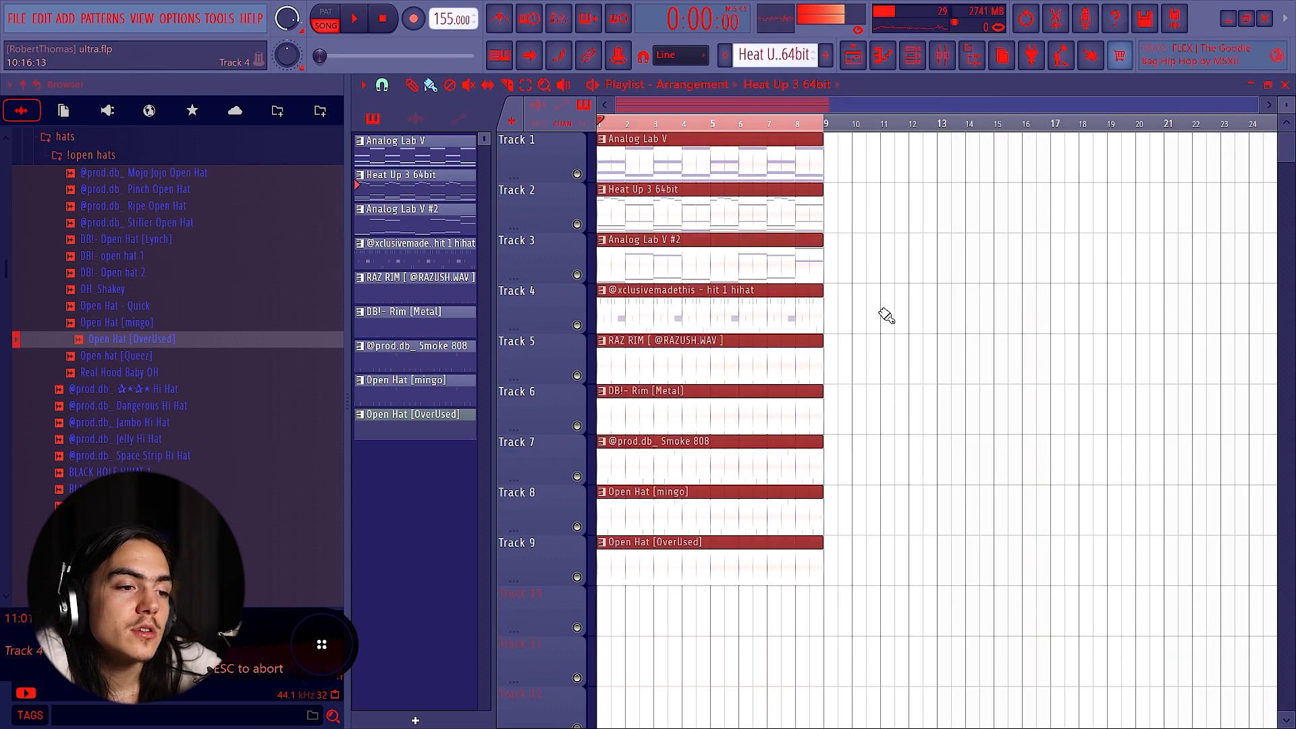
key("ctrl+b")
scroll(898, 303, "down", 1)
key("ctrl+b")
key("ctrl+a")
key("ctrl+d")
scroll(878, 236, "down", 1)
left_click_drag(813, 168, 1066, 550)
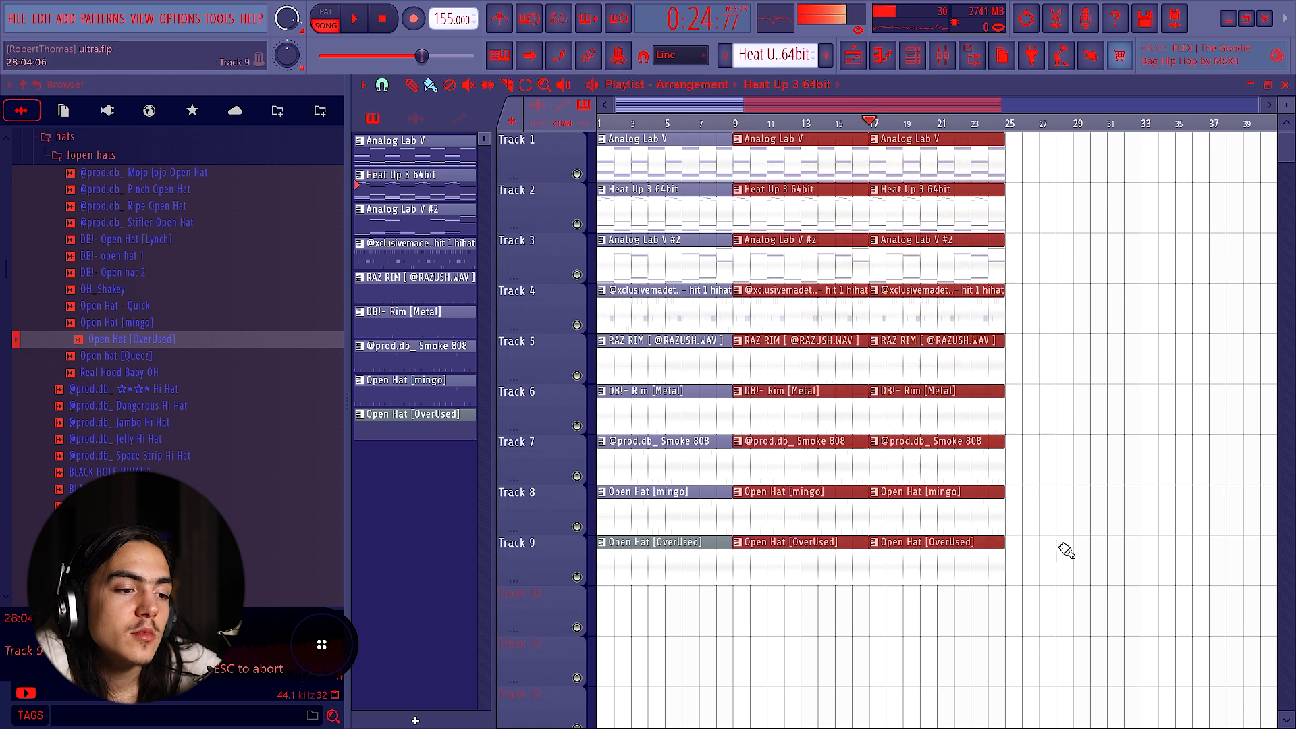
key("ctrl+b")
scroll(1090, 211, "down", 2)
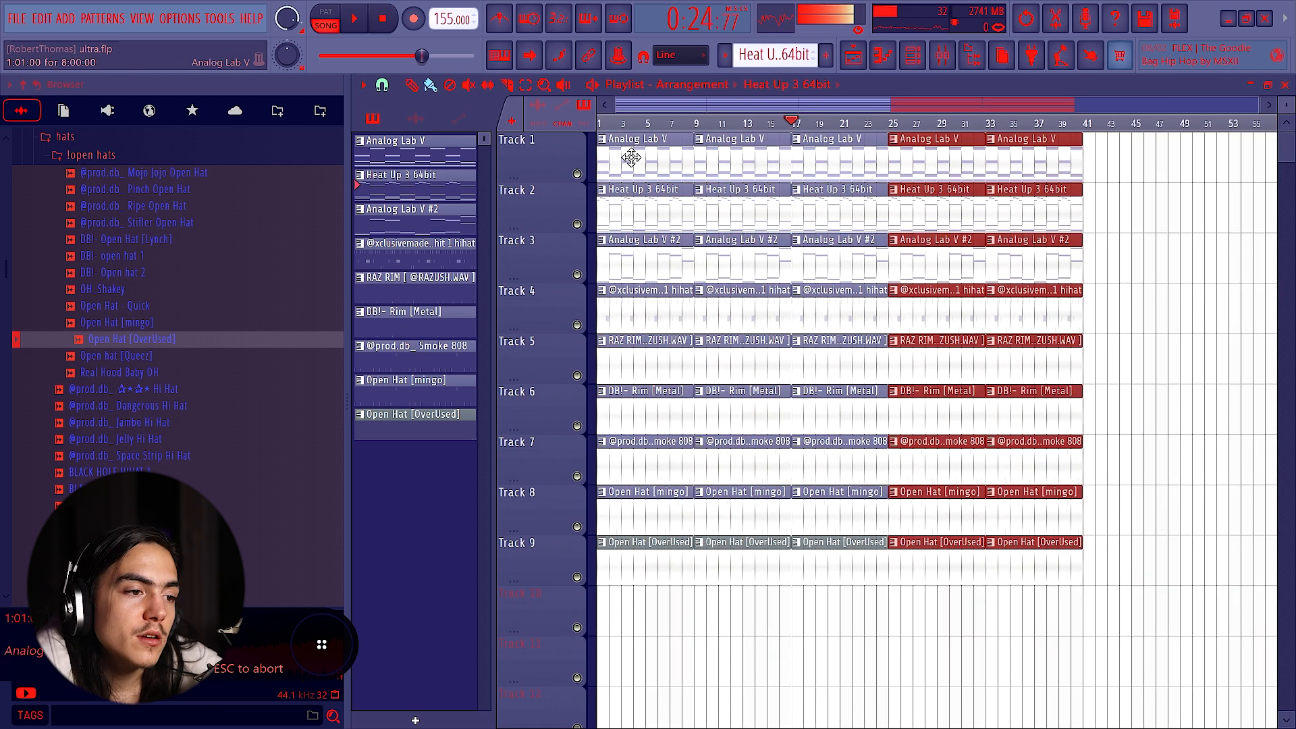
Step: Delete all clips in bars 1 to 8 on Tracks 1 to 9 to clear the intro
right_click(631, 161)
right_click(637, 280)
left_click(382, 19)
key("ctrl+a")
key("ctrl+d")
scroll(639, 195, "up", 2)
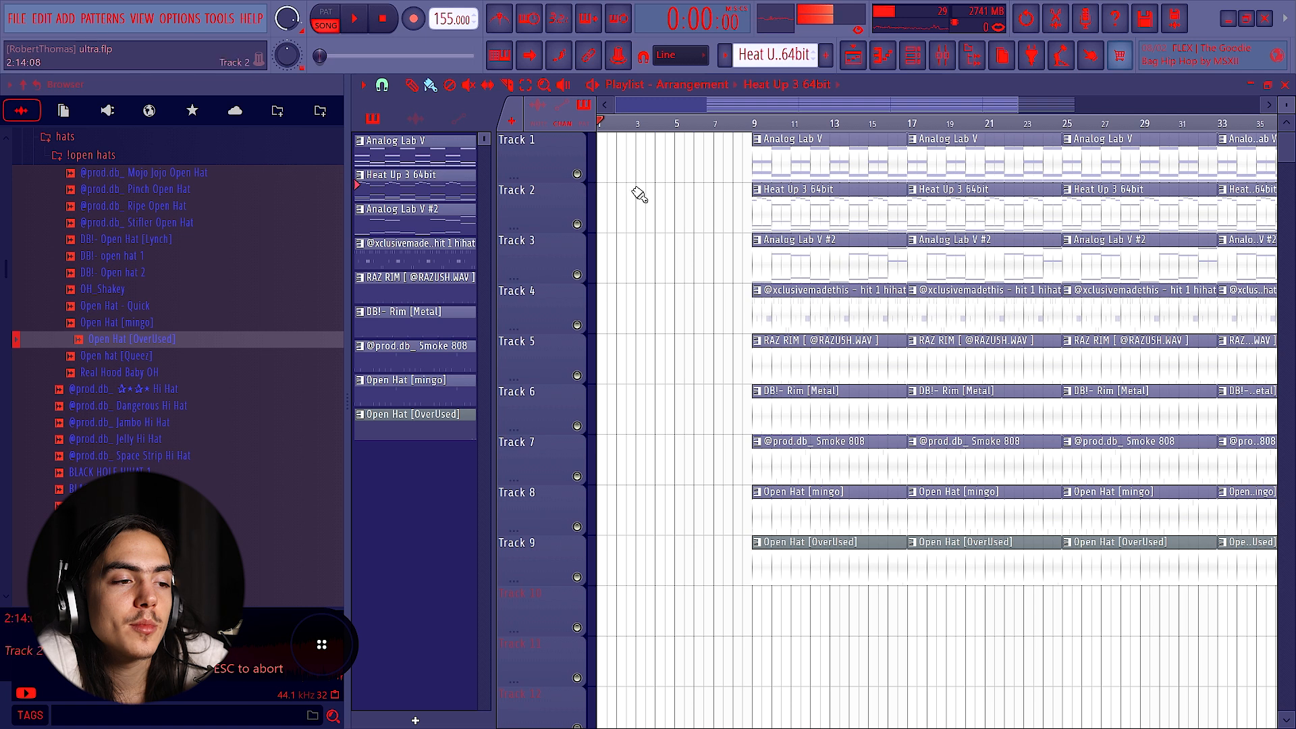
Step: Place an Analog Lab V clip over bars 1 to 8 on Track 11 and consolidate the track into audio
left_click(876, 160)
left_click(613, 162)
scroll(580, 215, "up", 2)
scroll(565, 205, "down", 2)
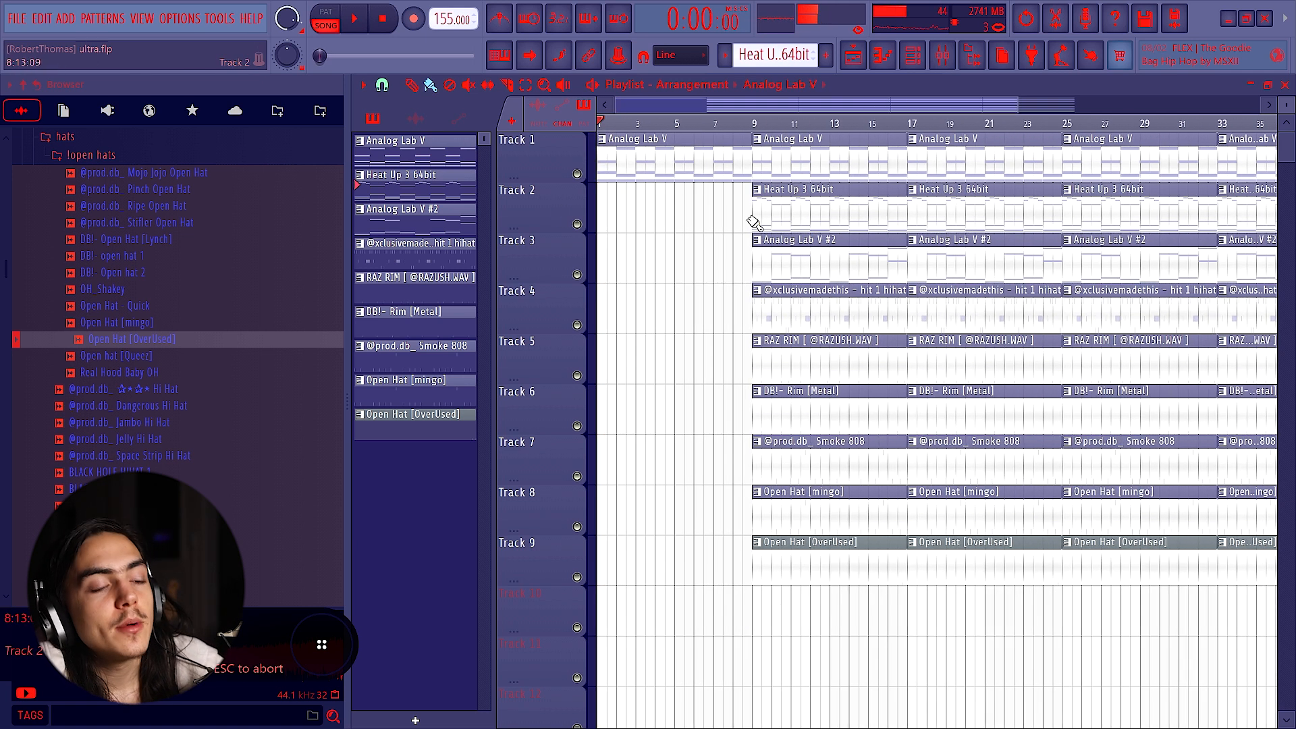
scroll(779, 181, "down", 2)
left_click_drag(741, 159, 500, 668)
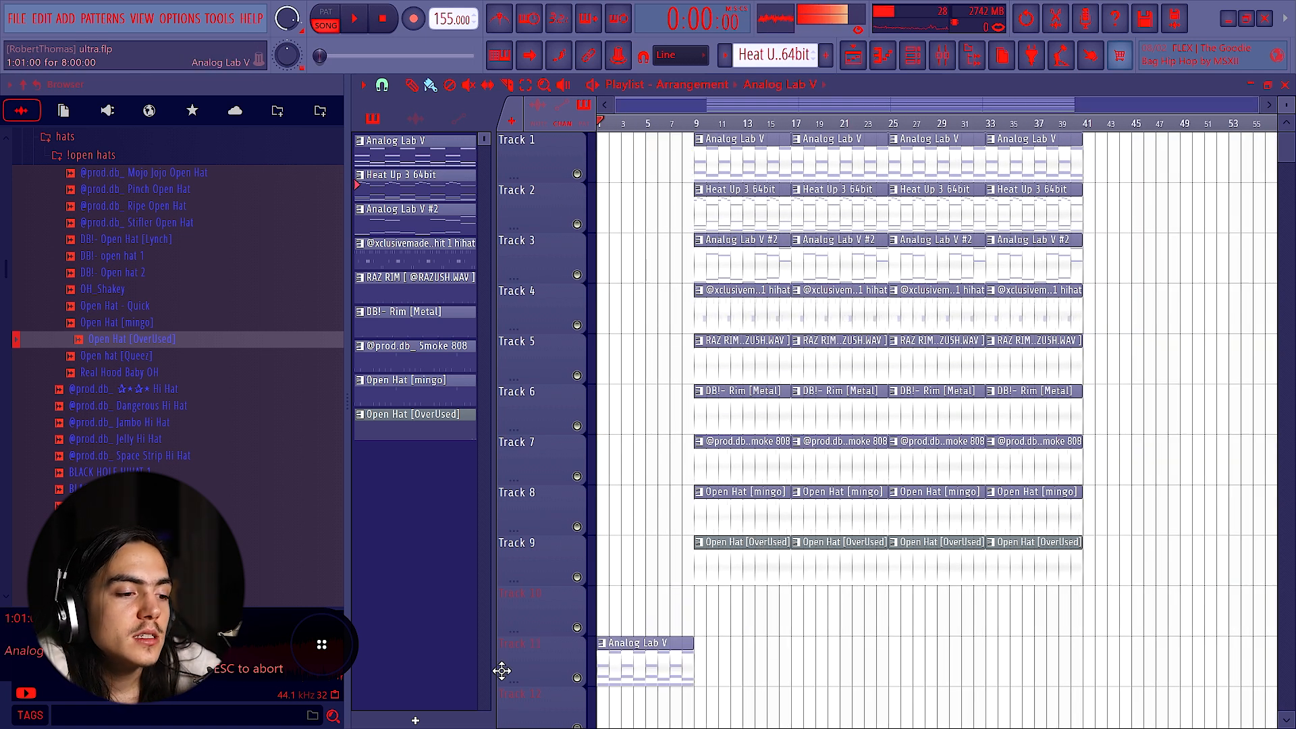
right_click(545, 650)
mouse_move(636, 598)
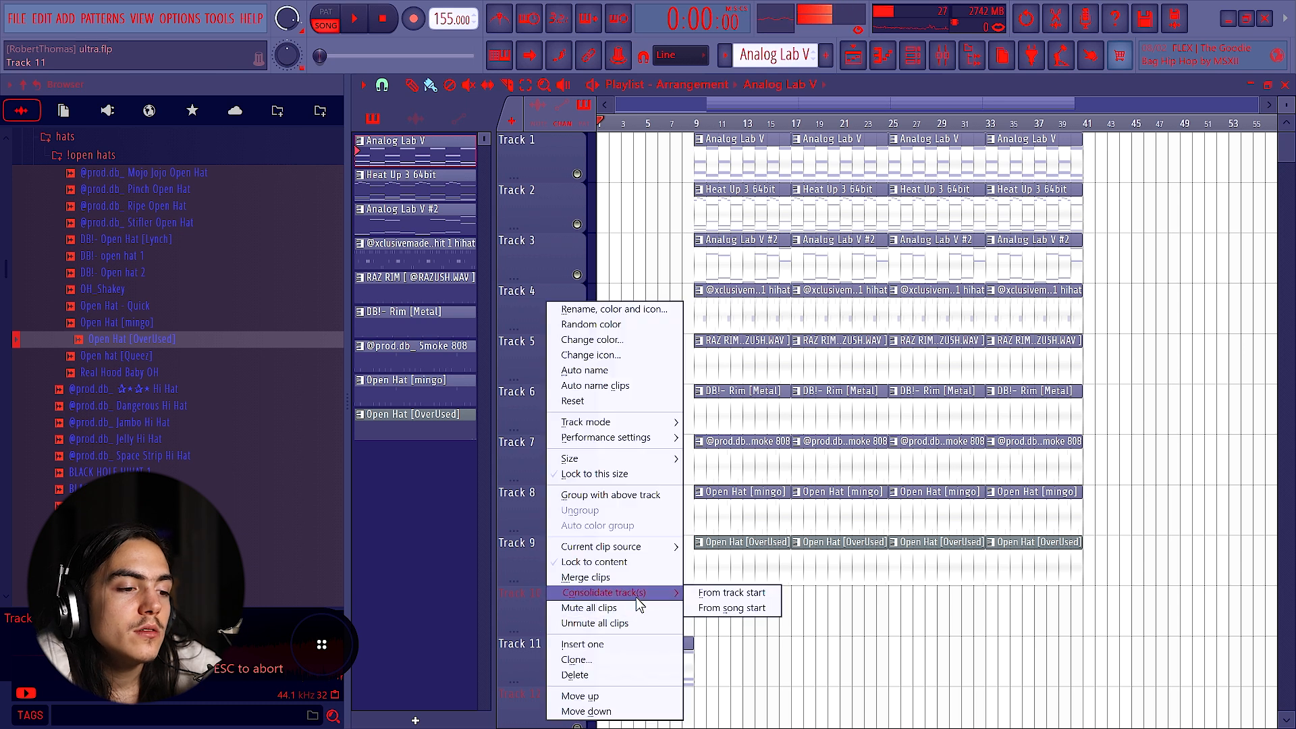
Step: Reverse the consolidated clip, with declicking mode Generic (bleeding) and time-stretching mode Stretch, and preview it
left_click(604, 372)
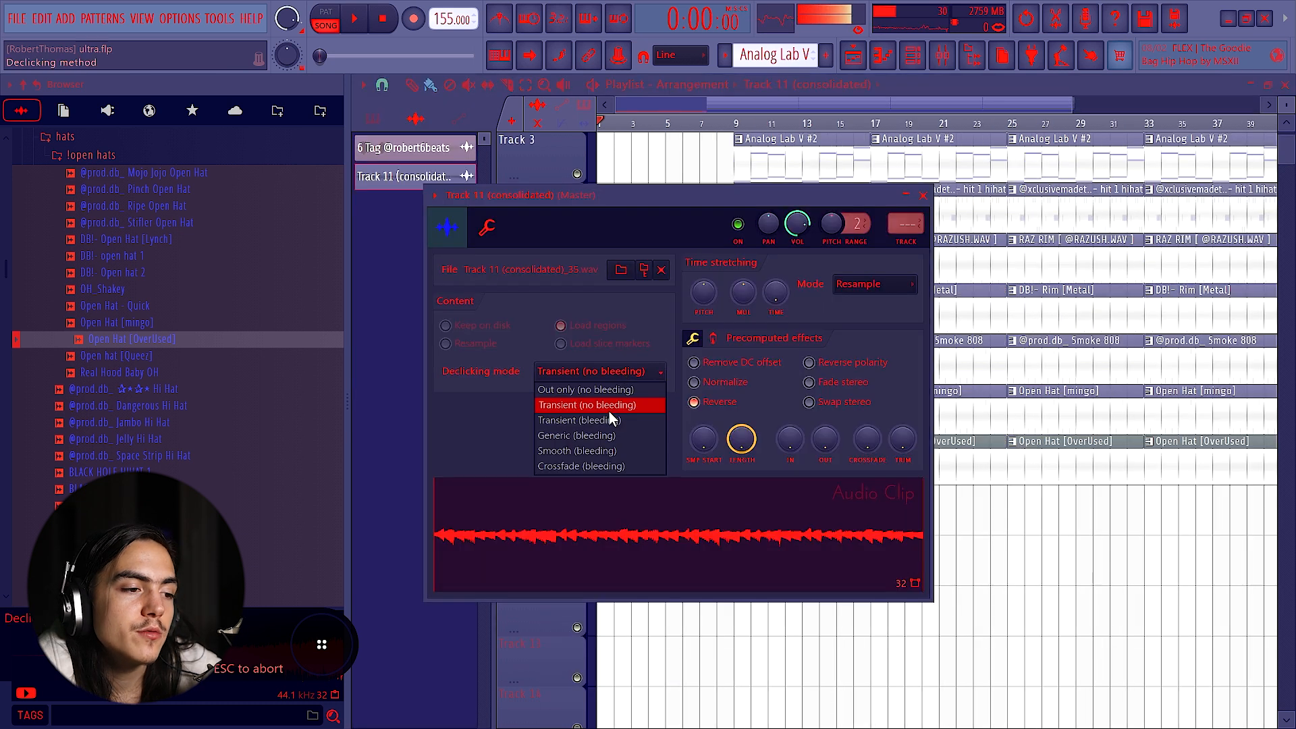
left_click(611, 432)
left_click(873, 286)
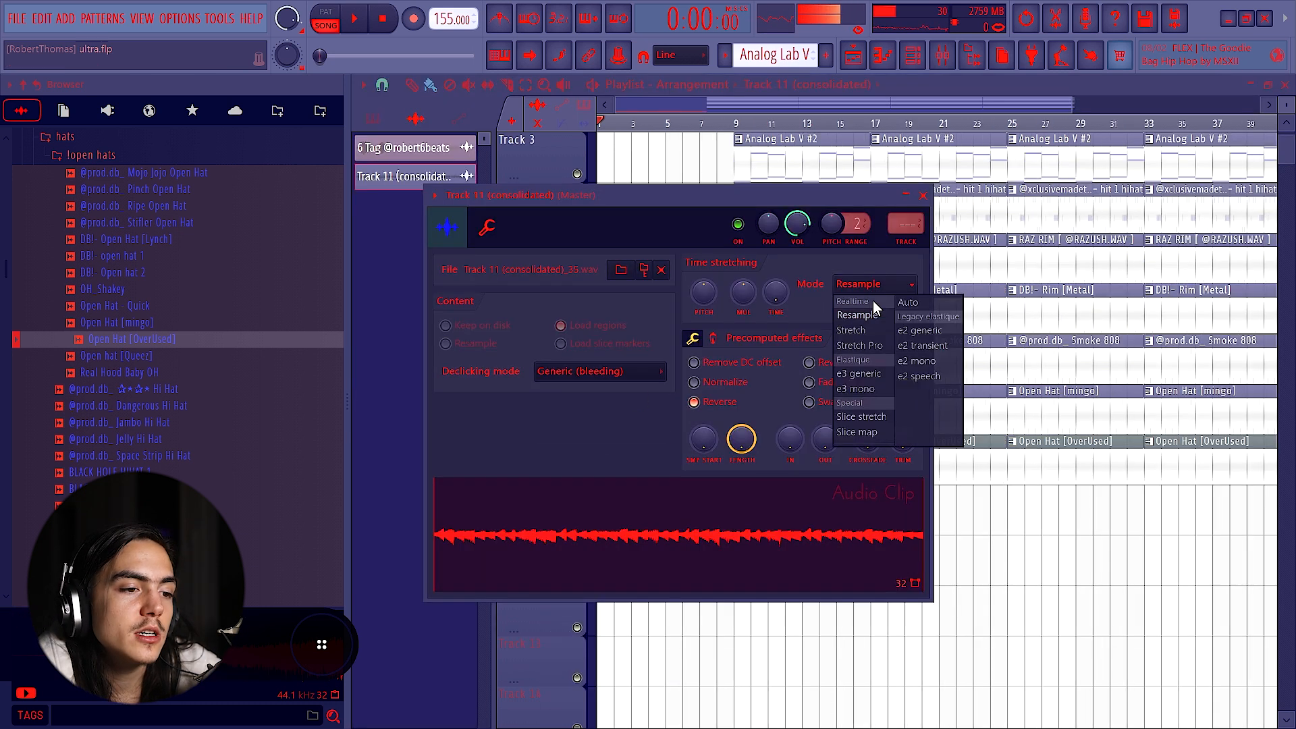
left_click(873, 331)
key("space")
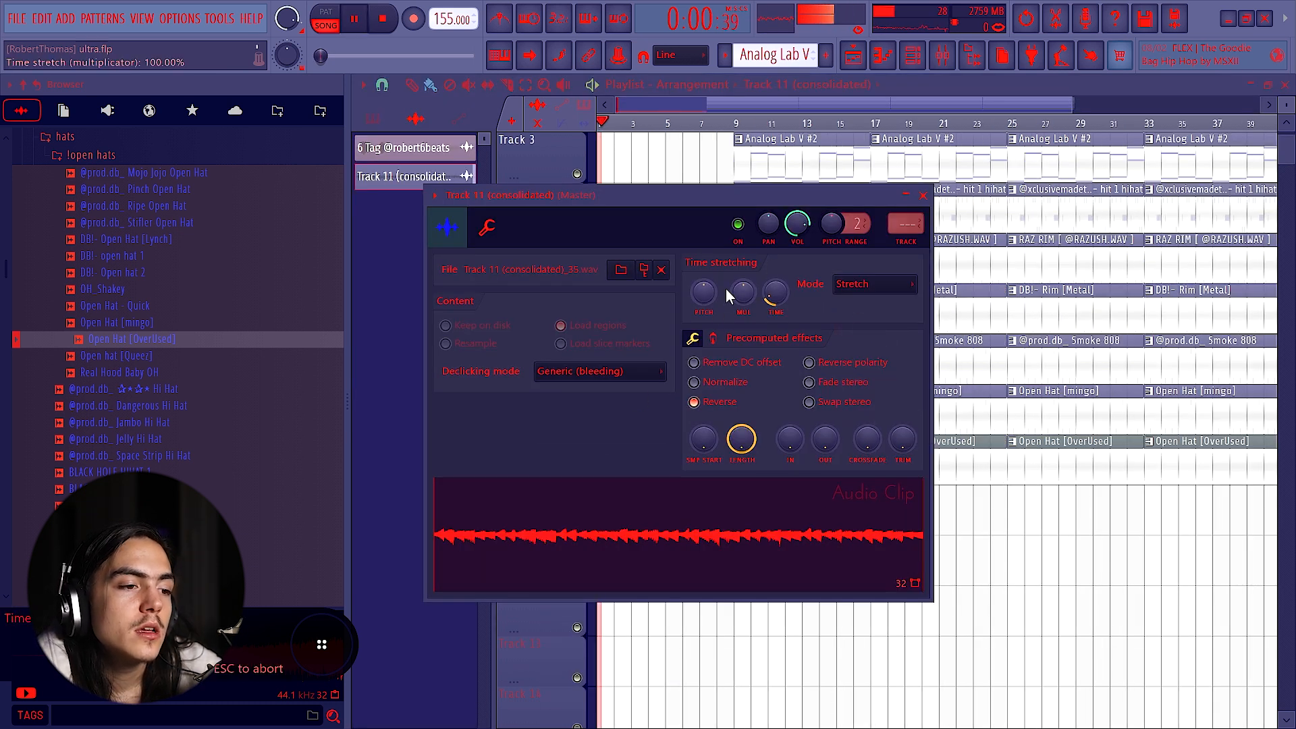
key("space")
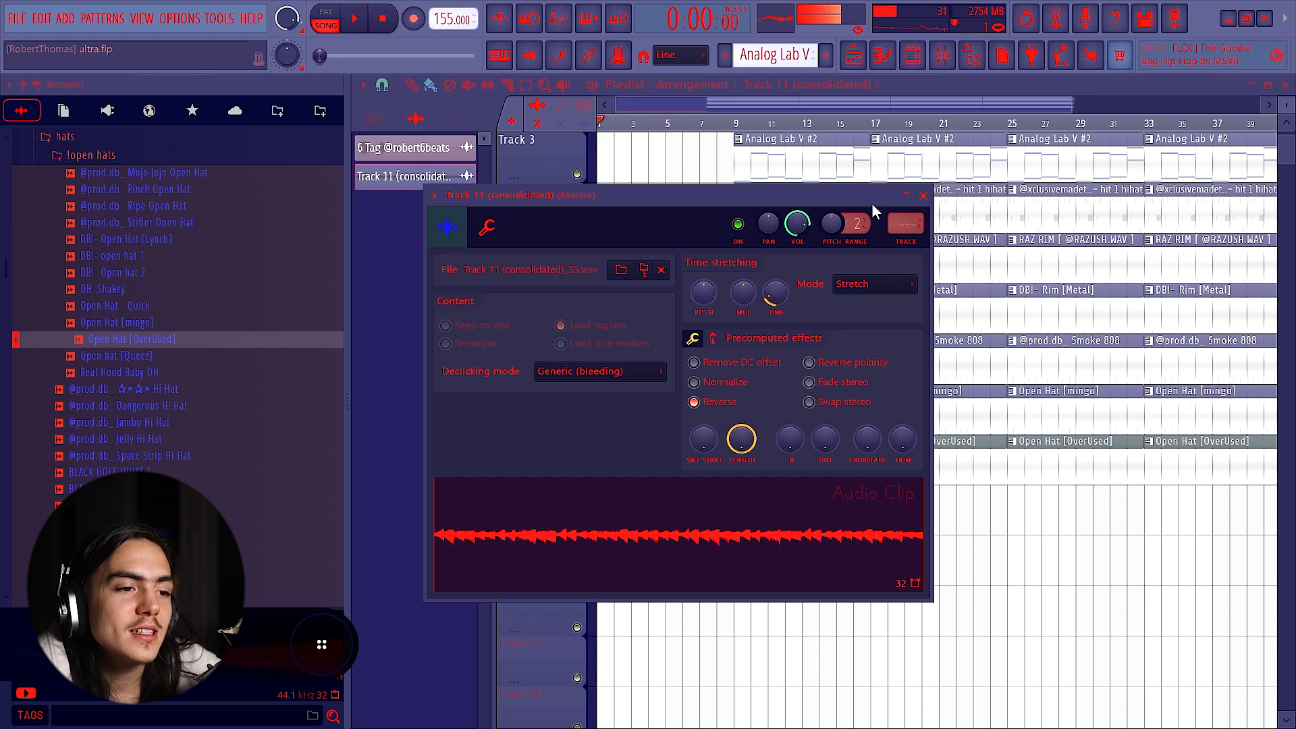
left_click(923, 195)
Step: Slice the consolidated Track 11 clip into eight one-bar pieces and move the last two to bars 1 and 2 of Track 10
scroll(553, 572, "up", 2)
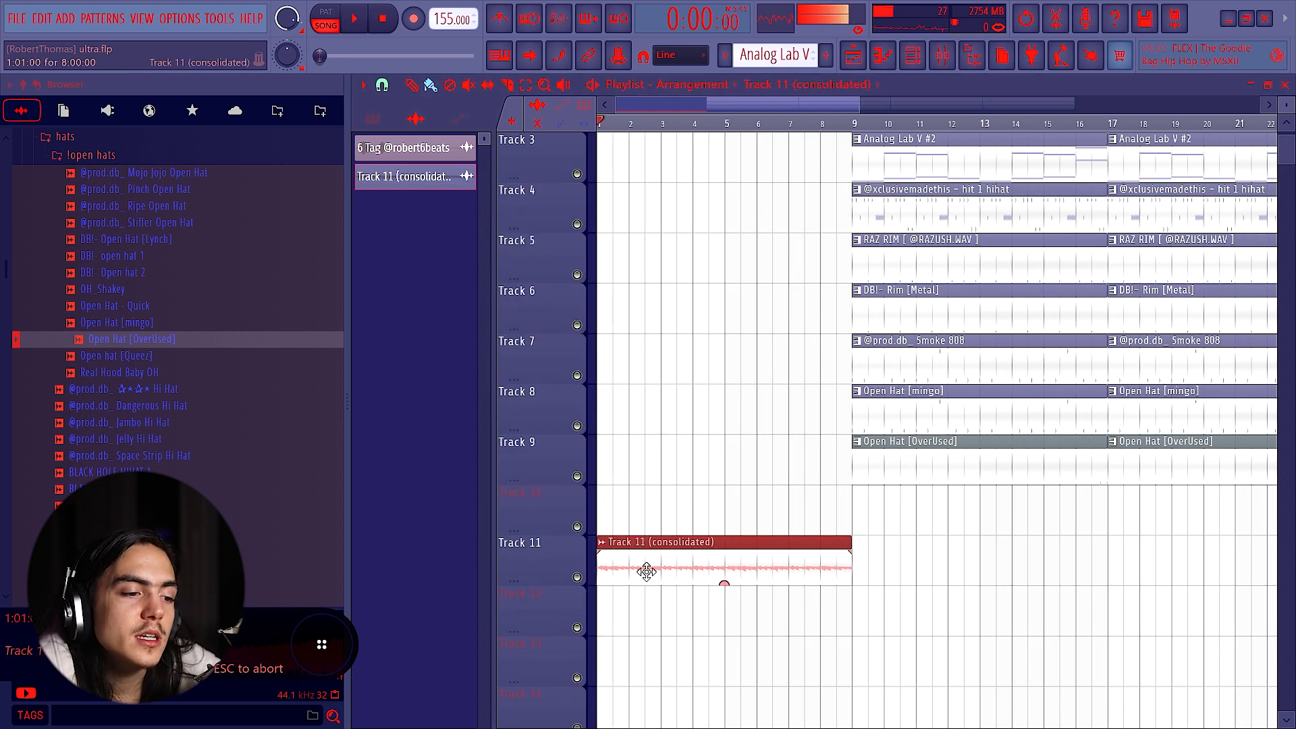
key("ctrl+d")
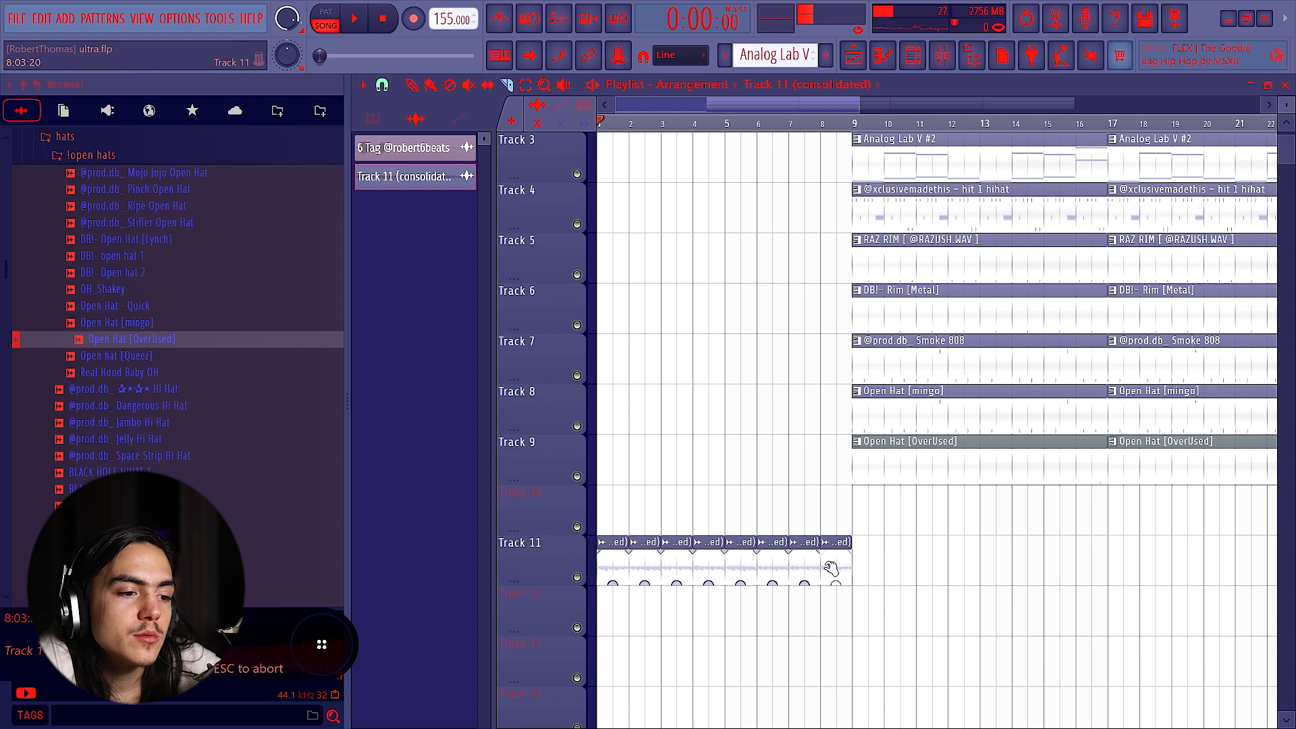
left_click(613, 607)
left_click(659, 506)
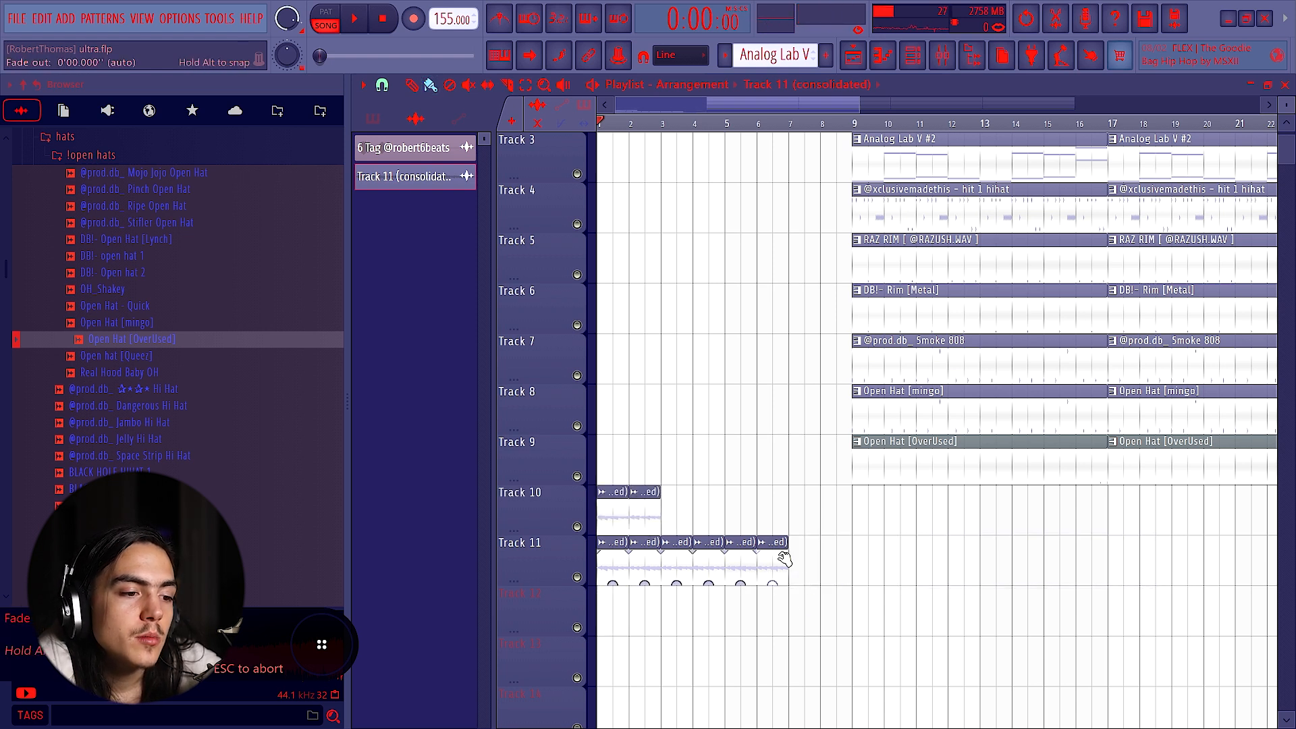
Step: Move the remaining Track 11 pieces in reverse order to bars 3 to 8 of Track 10 and select all eight
left_click_drag(783, 558, 710, 495)
left_click_drag(744, 553, 703, 503)
key("ctrl+z")
left_click_drag(744, 550, 720, 506)
left_click_drag(705, 559, 775, 495)
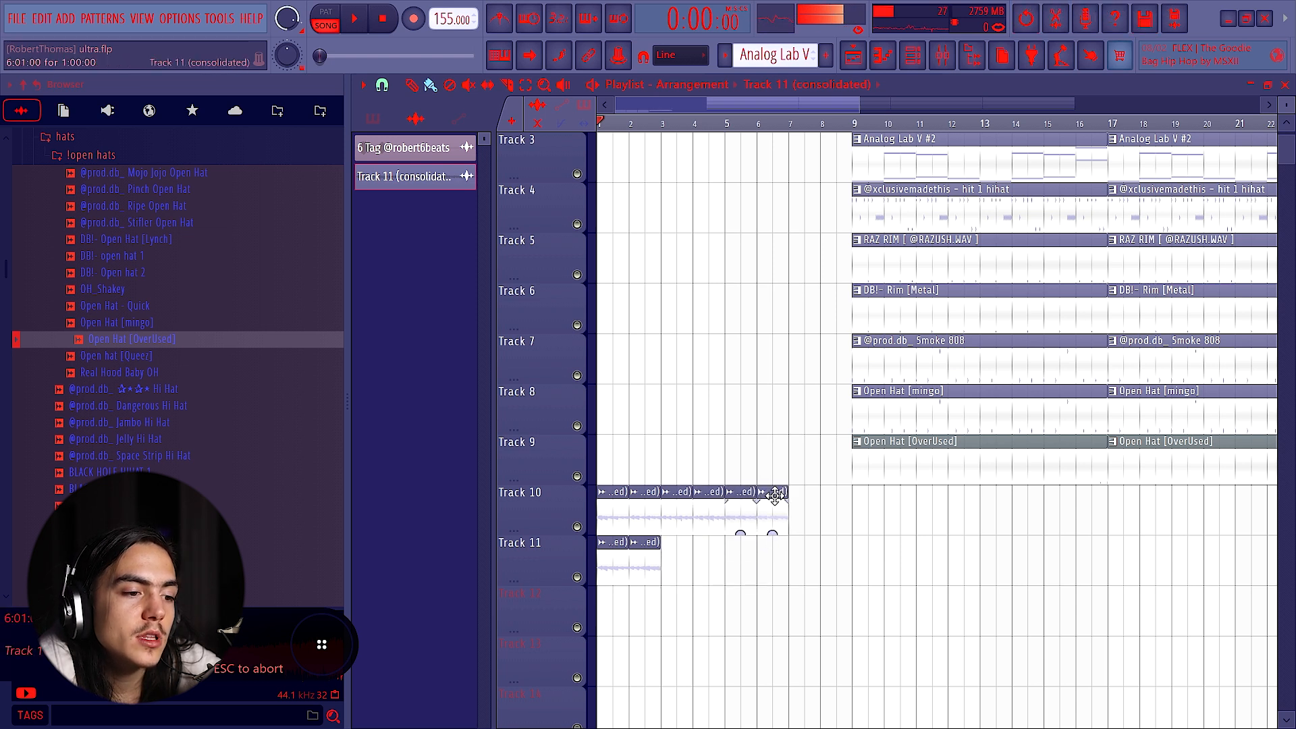
left_click_drag(648, 556, 803, 509)
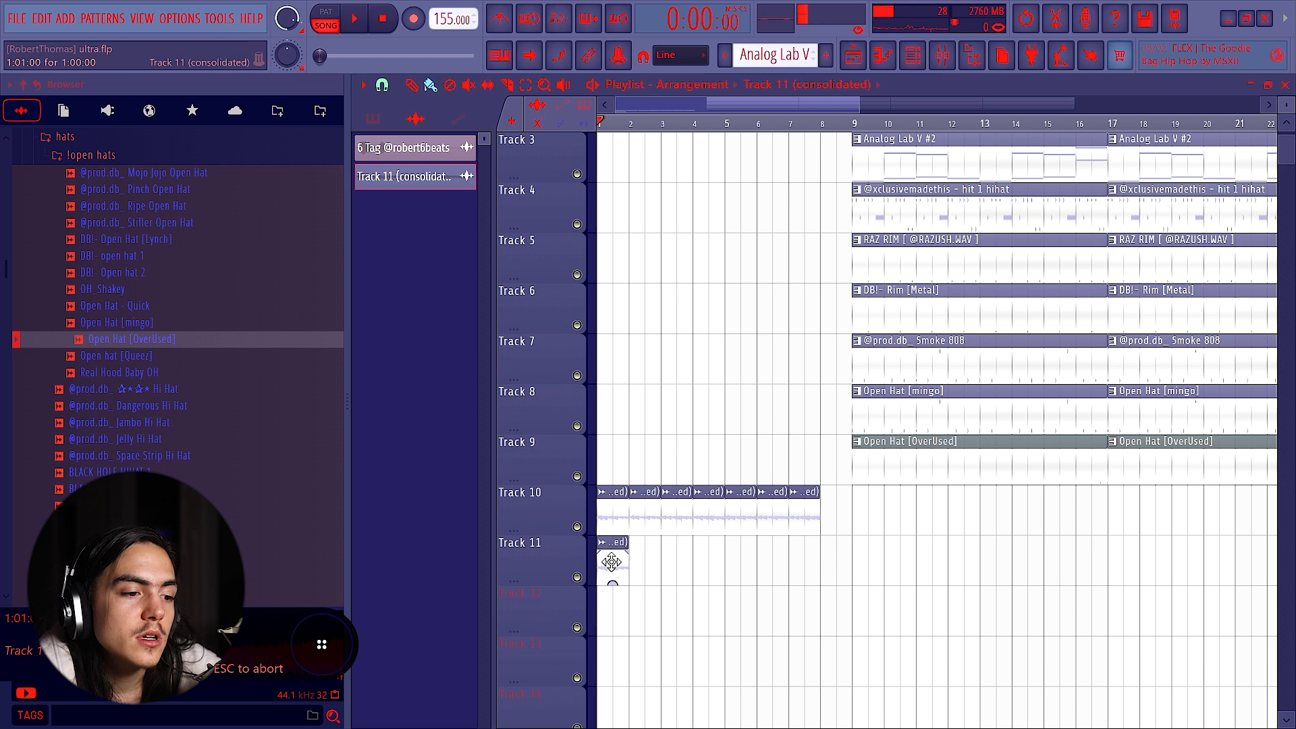
left_click_drag(611, 562, 837, 495)
left_click_drag(926, 506, 443, 580)
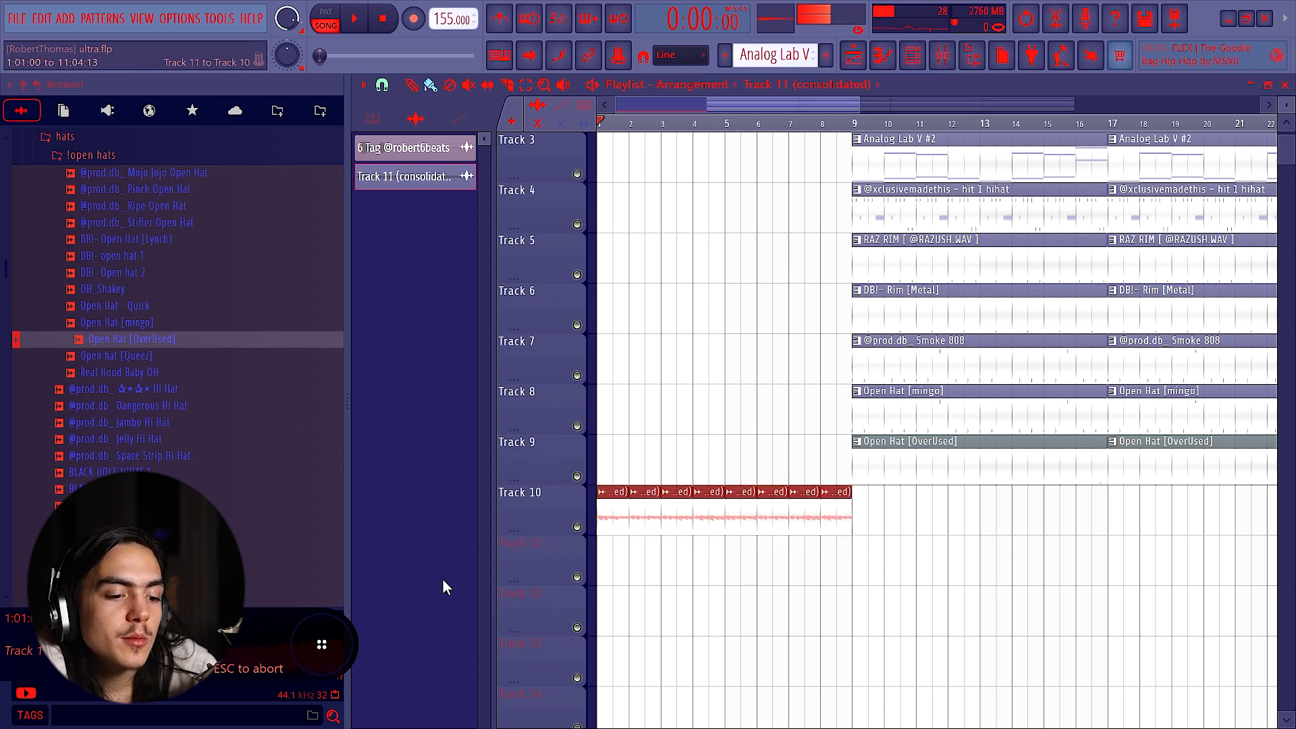
Step: Shift the eight reordered pieces down to Track 11 and consolidate the track into one audio clip
key("shift+Down")
right_click(548, 557)
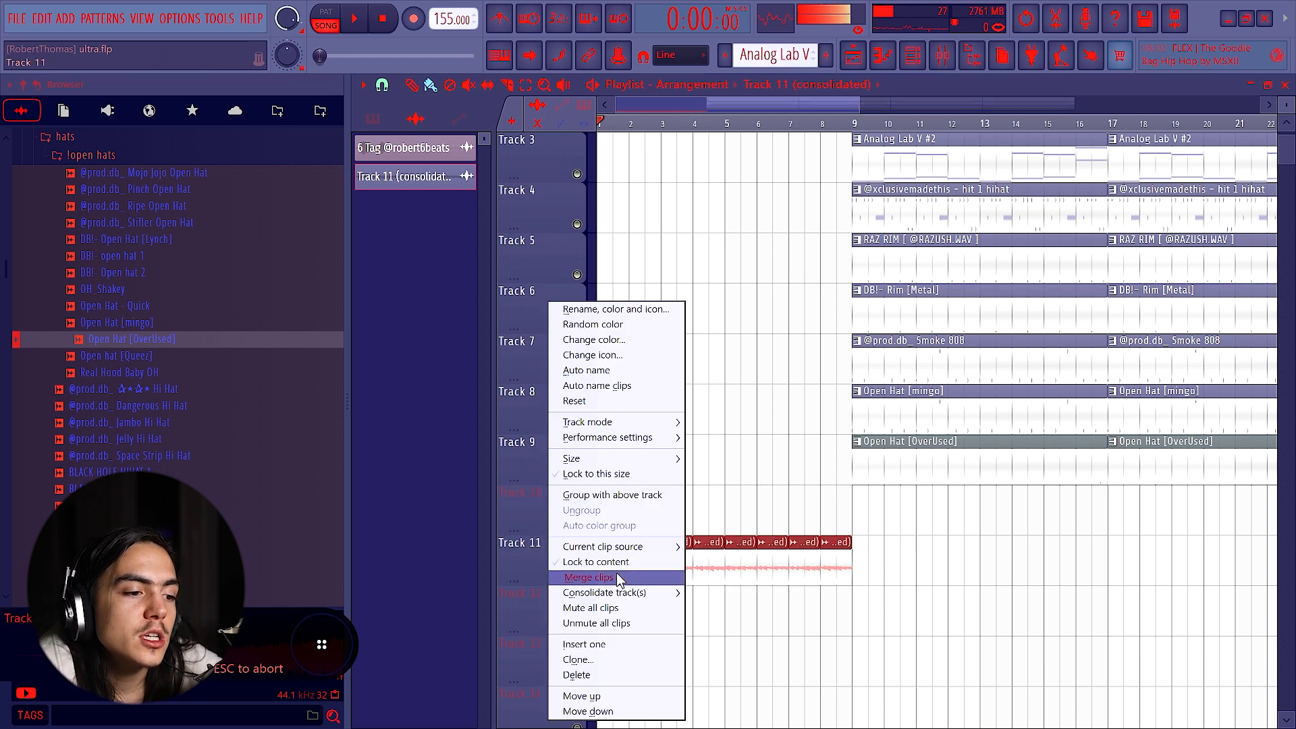
left_click(619, 579)
right_click(547, 571)
left_click(532, 553)
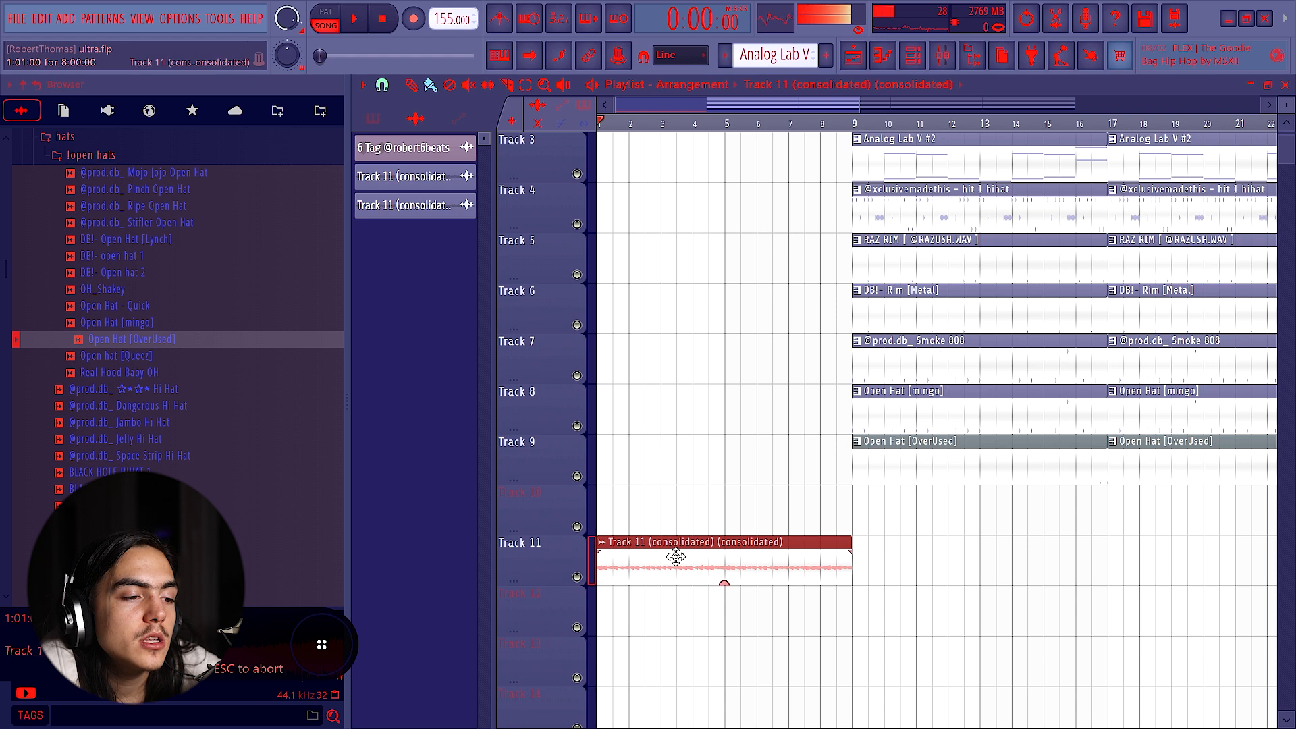
right_click(560, 567)
mouse_move(599, 596)
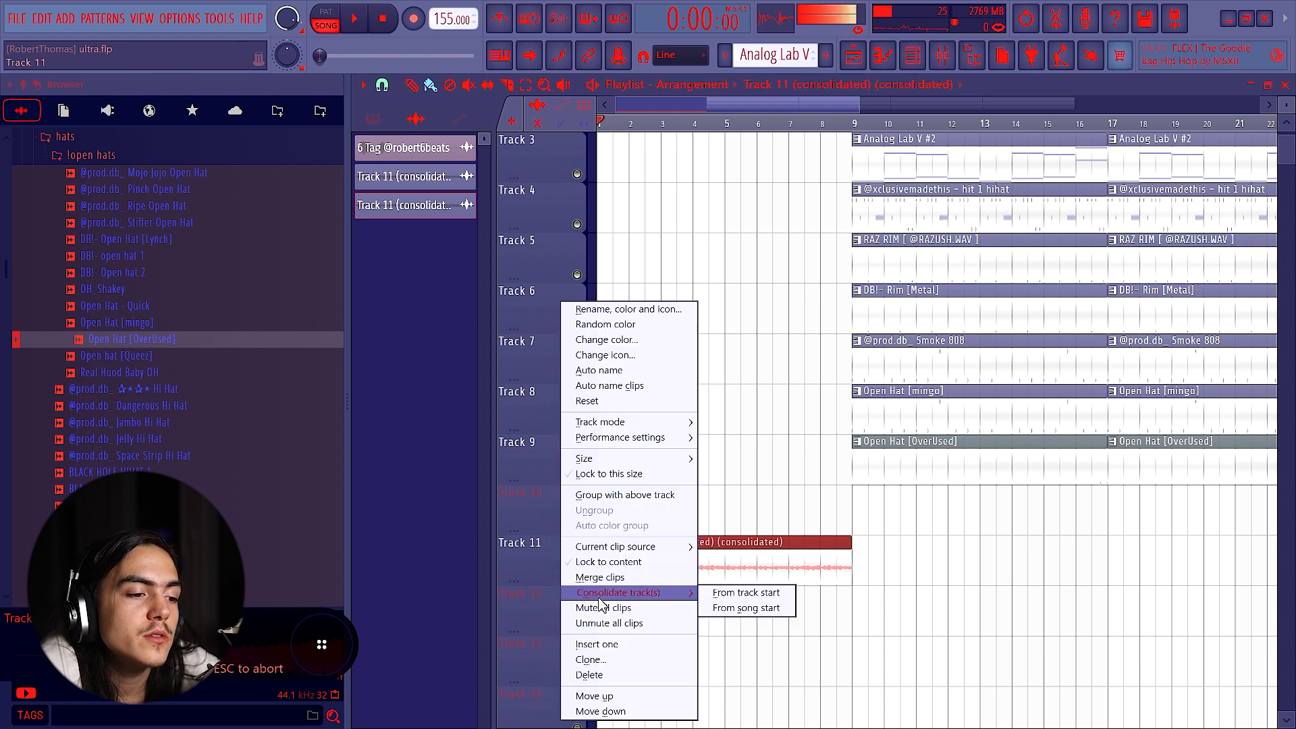
left_click(510, 548)
Step: Route the consolidated Track 11 clip to mixer track 5 and load Portal in its first effect slot
double_click(607, 541)
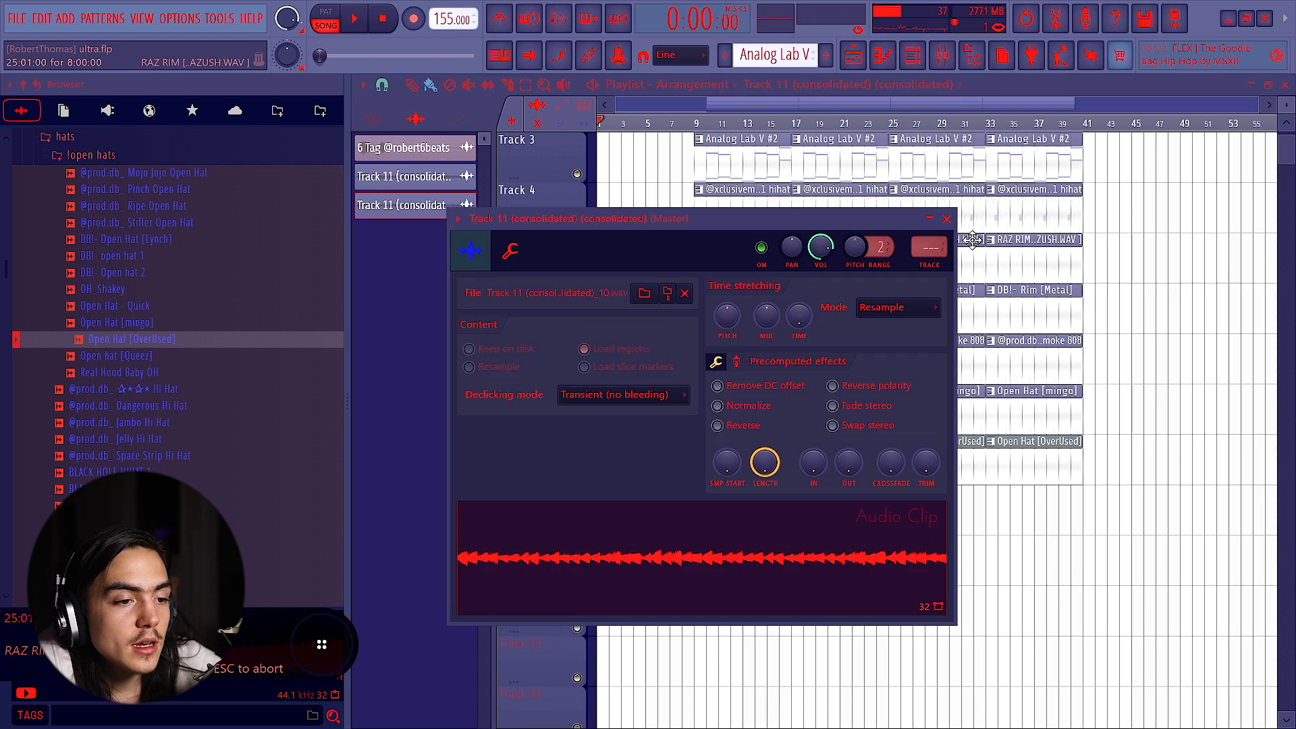
left_click(929, 271)
left_click(1164, 142)
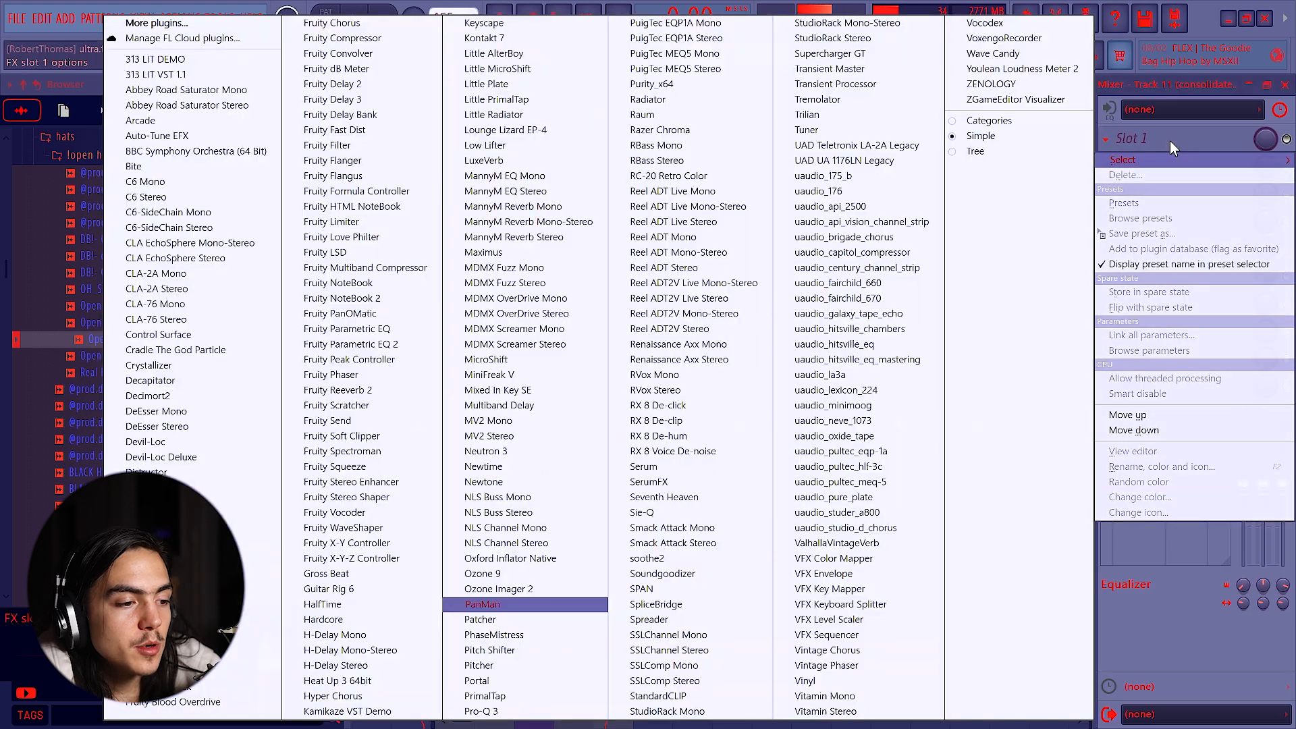
left_click(517, 675)
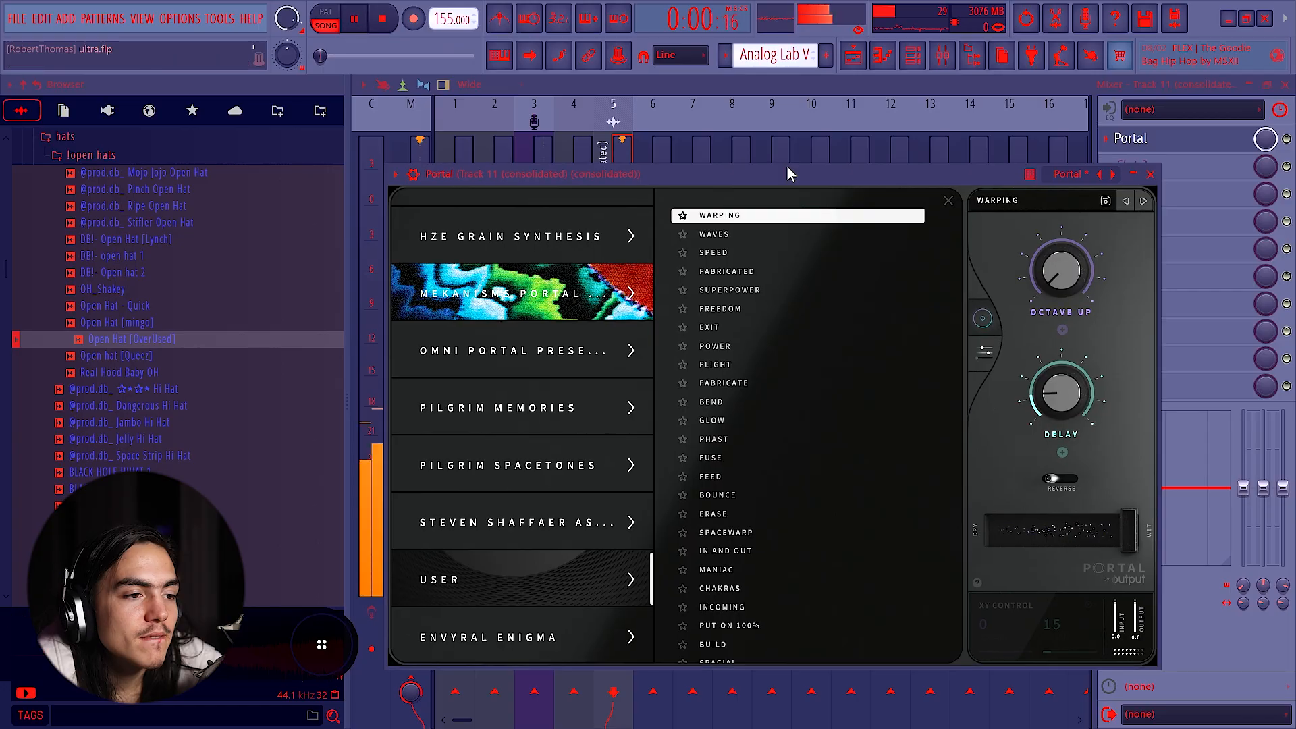
Step: Preview the intro through Portal and set the effect's mix level to 38%
mouse_move(787, 170)
left_mouse_down()
mouse_move(773, 156)
mouse_move(788, 185)
mouse_move(772, 233)
mouse_move(787, 188)
mouse_move(770, 167)
mouse_move(791, 157)
left_mouse_up()
left_click_drag(1265, 140, 1270, 146)
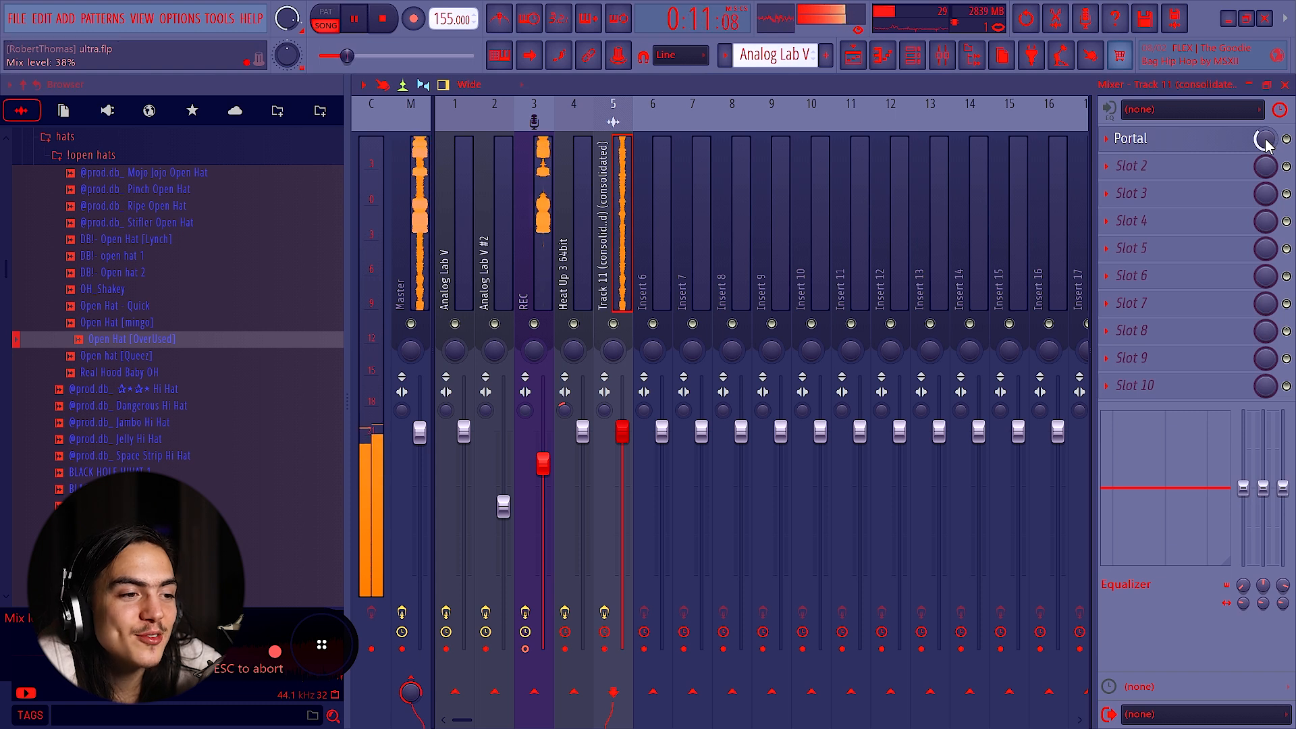
key("space")
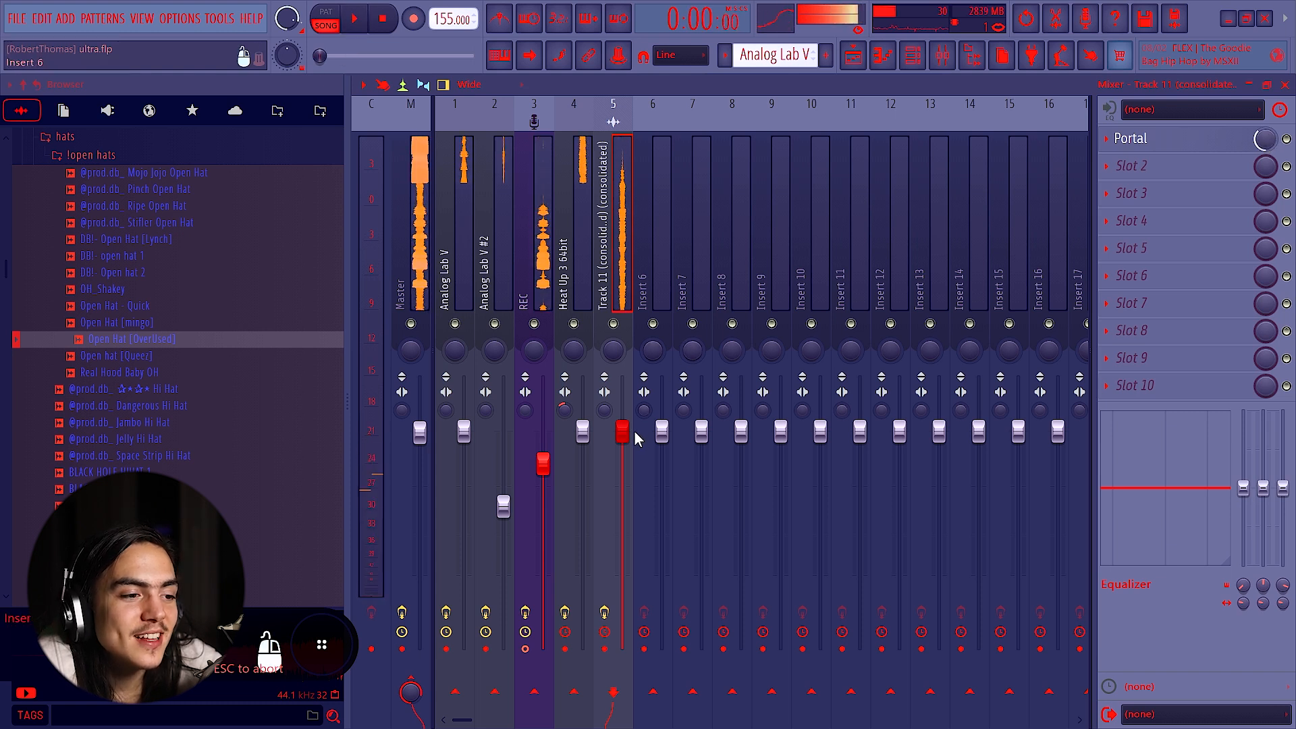
Step: Consolidate Track 11 again in the playlist to render the Portal effect into the audio
key("F9")
right_click(540, 554)
left_click(579, 580)
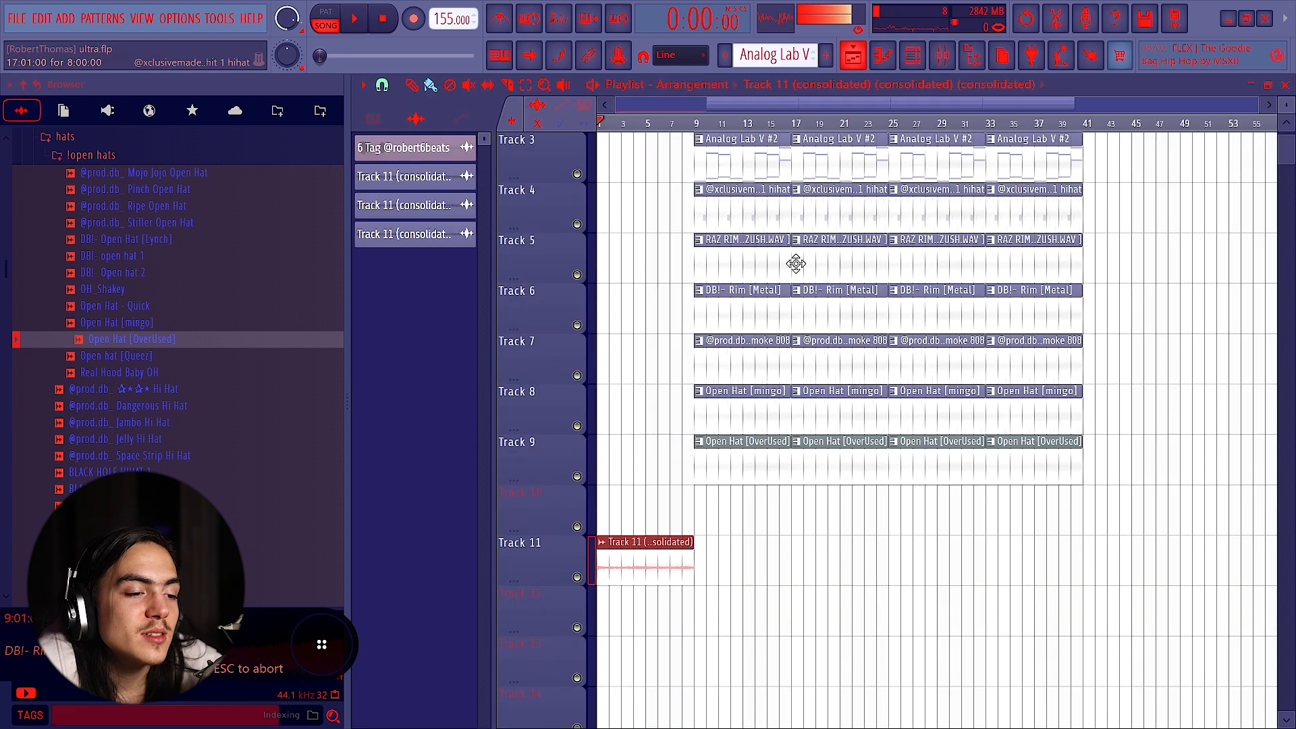
Step: Arrange the Track 11 audio as two four-bar clips over bars 1 to 8, consolidate the track again and preview it
key("ctrl+a")
left_click(793, 594)
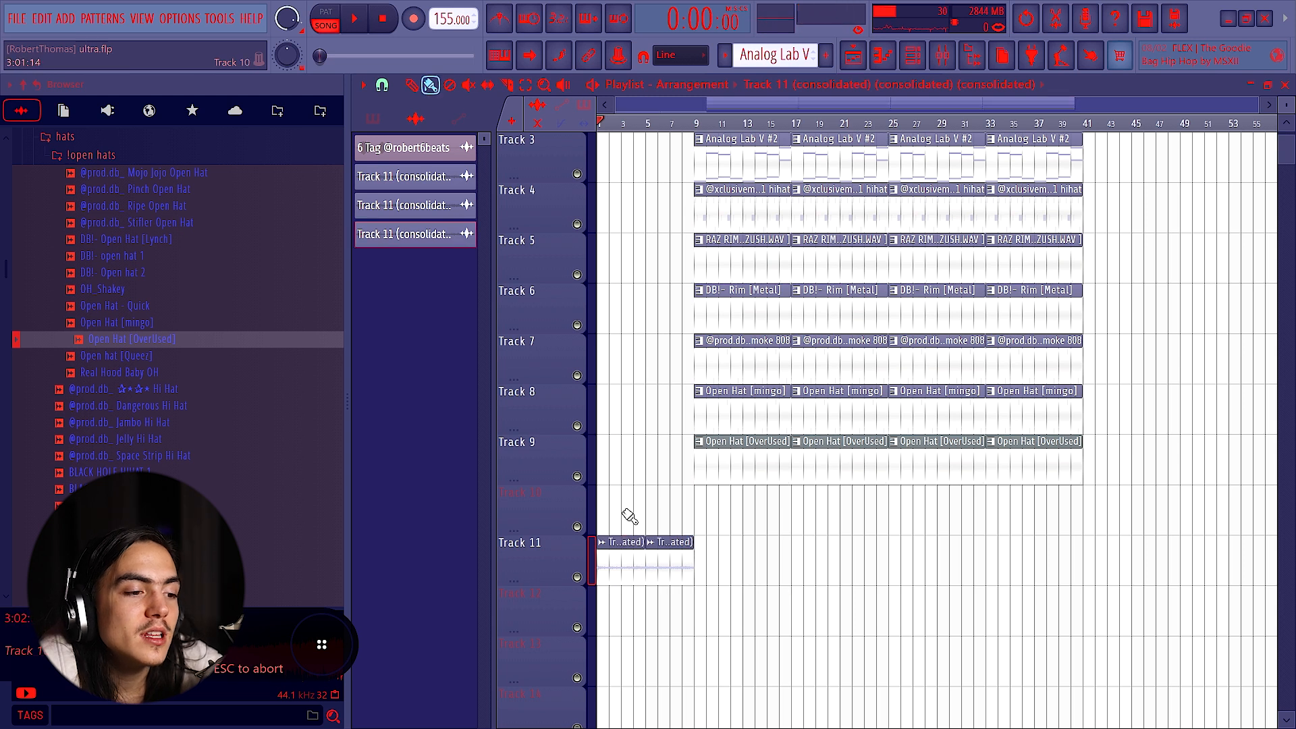
right_click(628, 560)
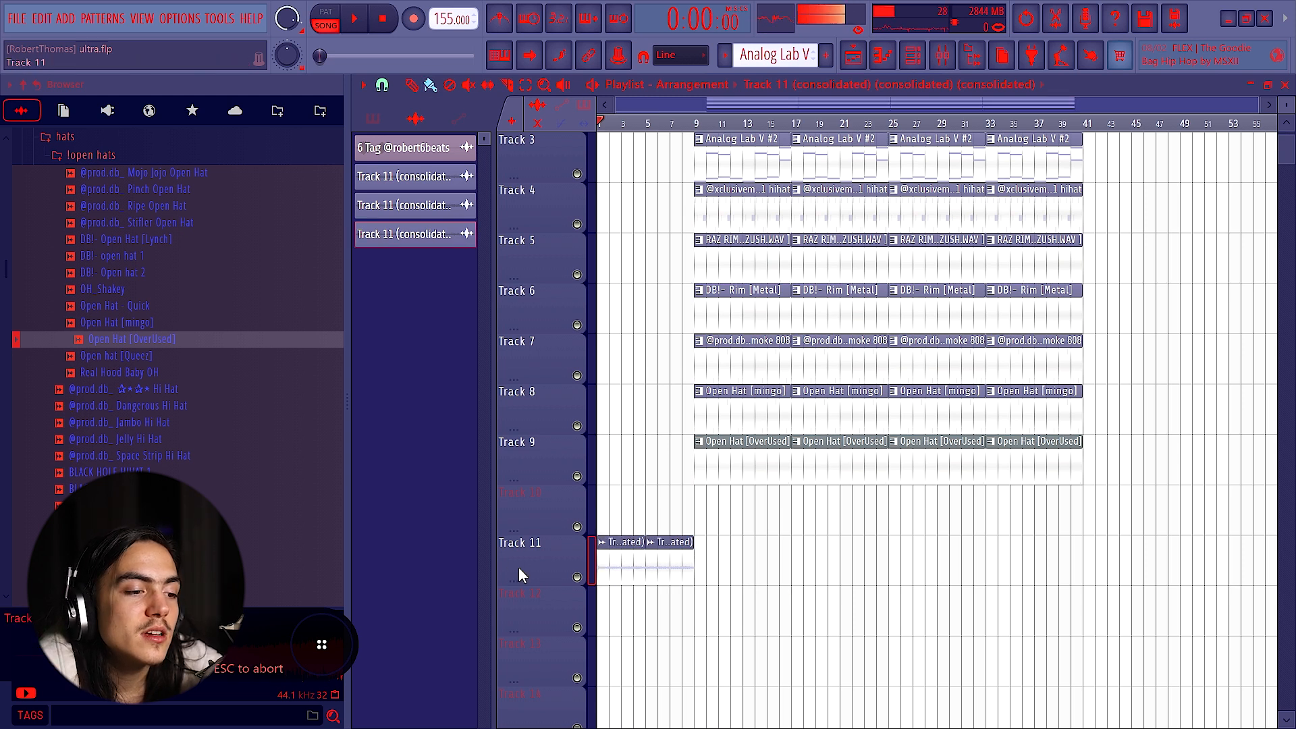
scroll(675, 569, "up", 3)
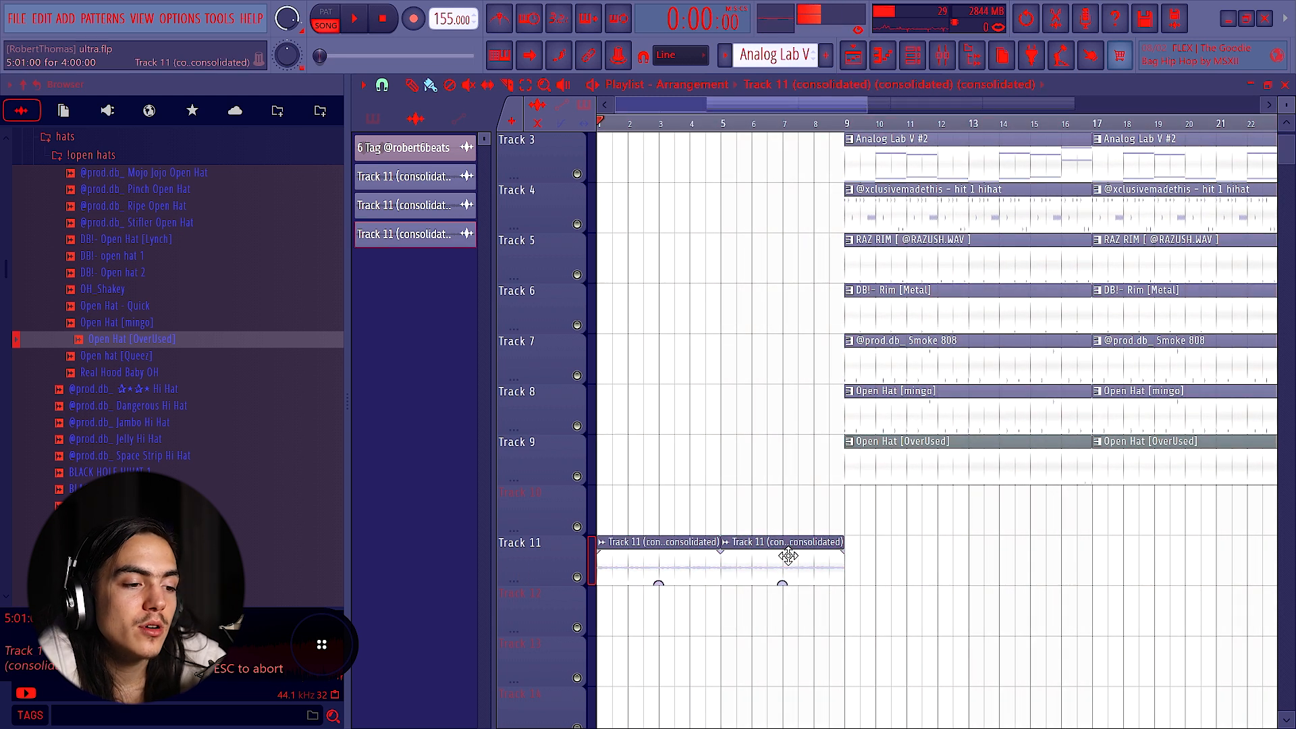
scroll(674, 558, "down", 1)
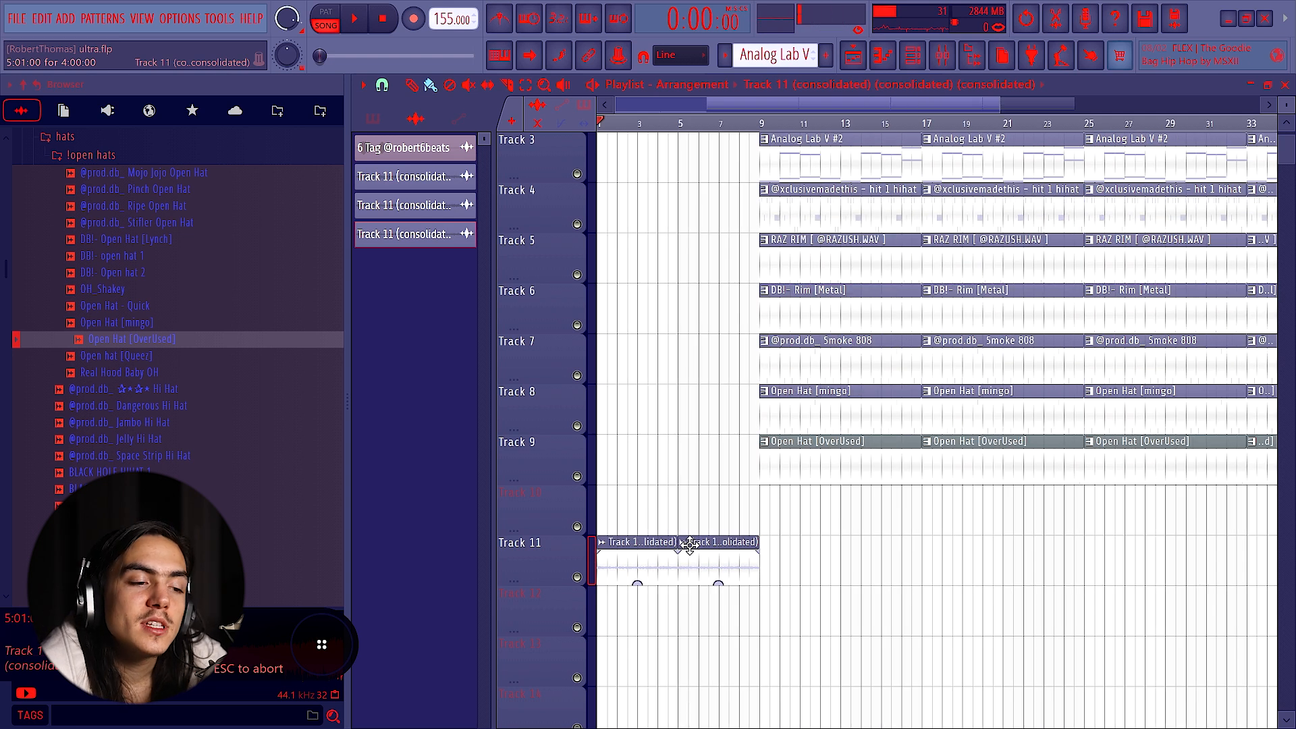
scroll(555, 568, "up", 1)
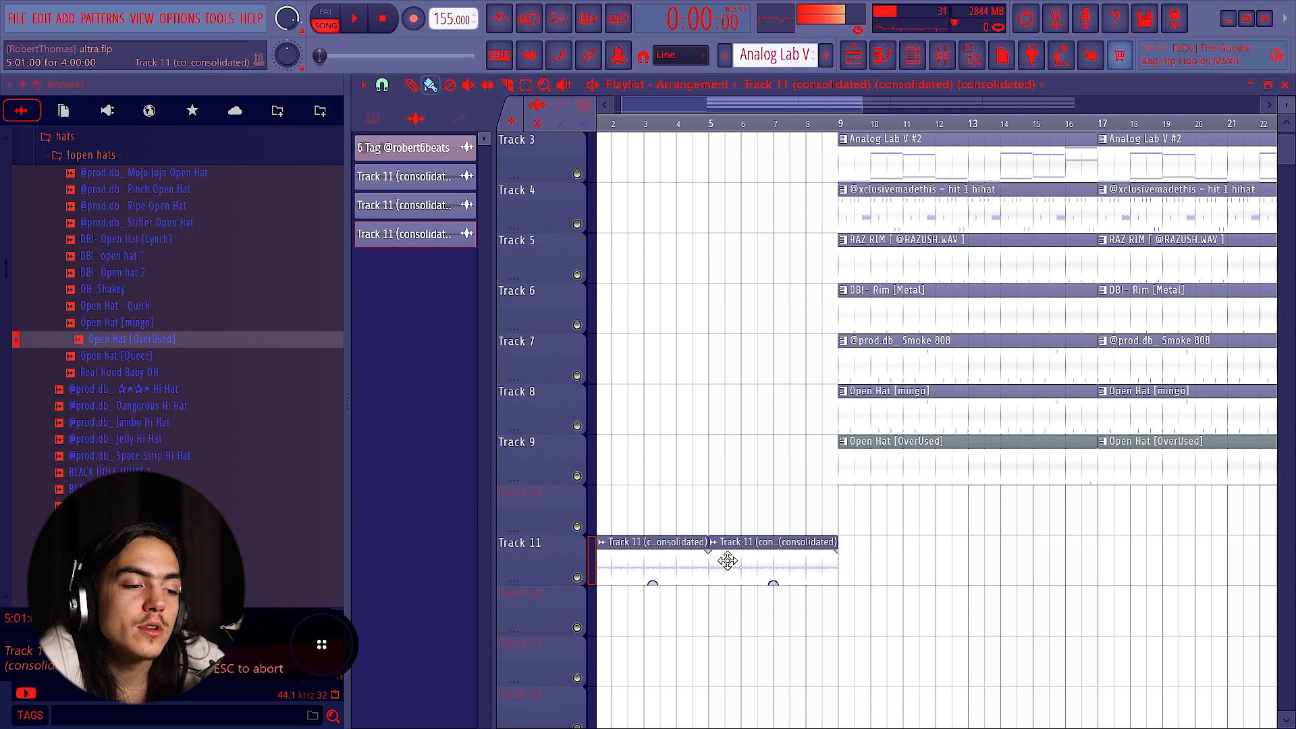
scroll(723, 559, "down", 3)
scroll(683, 520, "up", 1)
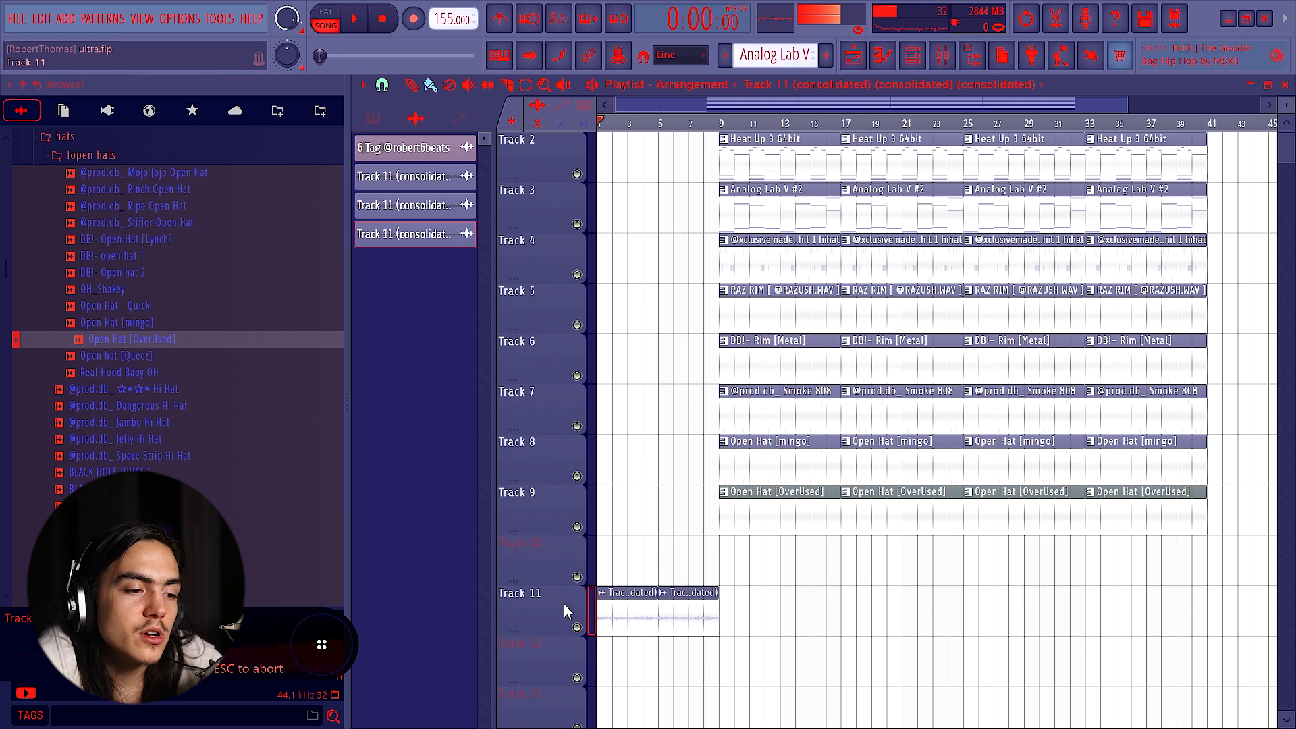
right_click(560, 598)
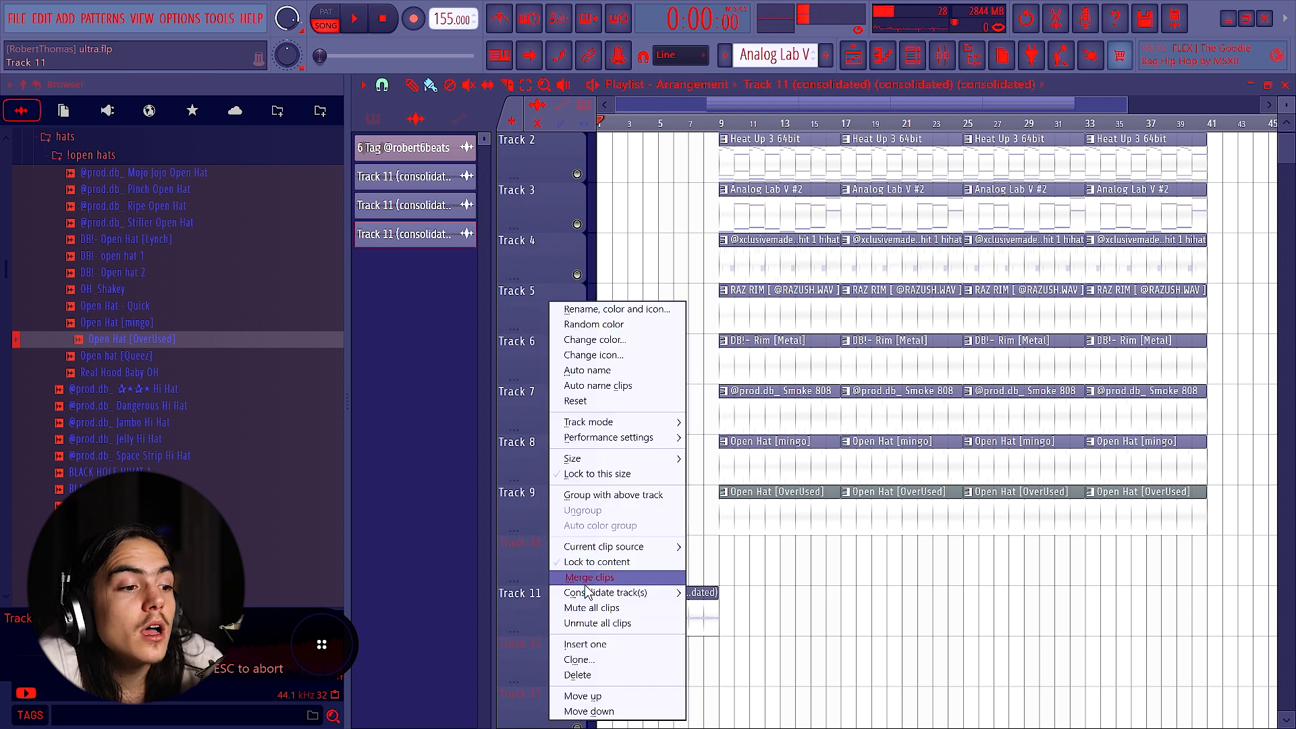
left_click(586, 591)
scroll(725, 524, "down", 1)
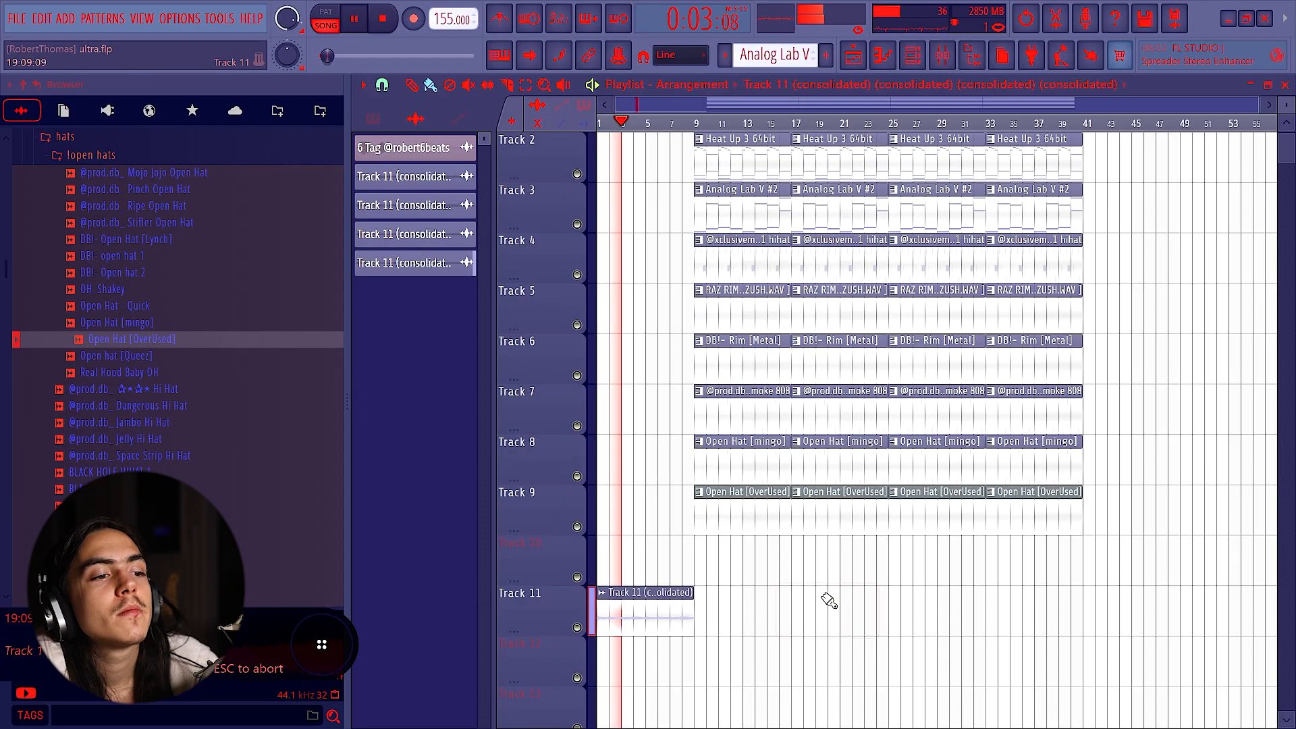
key("space")
Step: Move the consolidated clip from Track 11 to the start of Track 1 and duplicate it four times, through bar 40
scroll(1041, 189, "up", 1)
left_click_drag(610, 589, 645, 177)
key("ctrl+b")
key("ctrl+b")
key("ctrl+b")
key("ctrl+b")
left_click(725, 127, "ctrl")
Step: Shift the drum clips down one track and alternate Open Hat [OverUsed] and Open Hat [mingo] every eight bars from bar 9
scroll(671, 344, "up", 3)
scroll(667, 351, "down", 1)
right_click(763, 506)
right_click(786, 560)
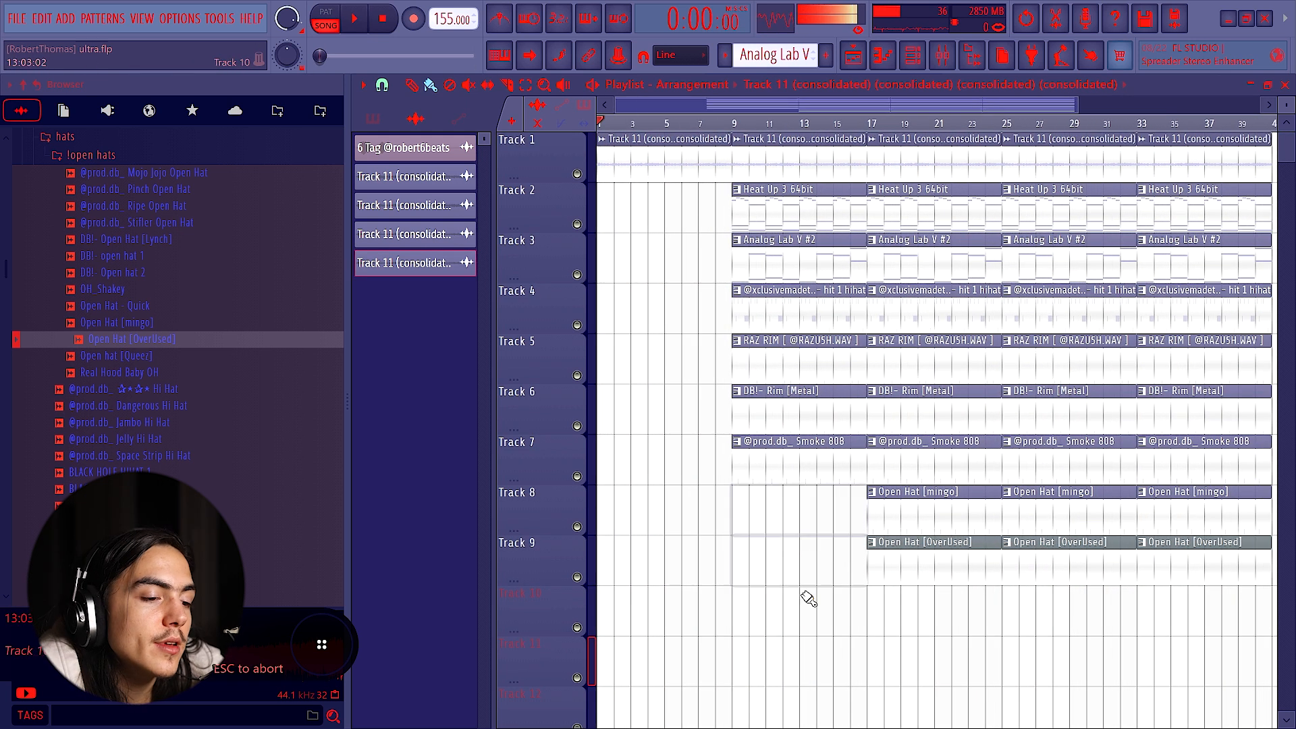
scroll(819, 567, "down", 2)
key("ctrl+z")
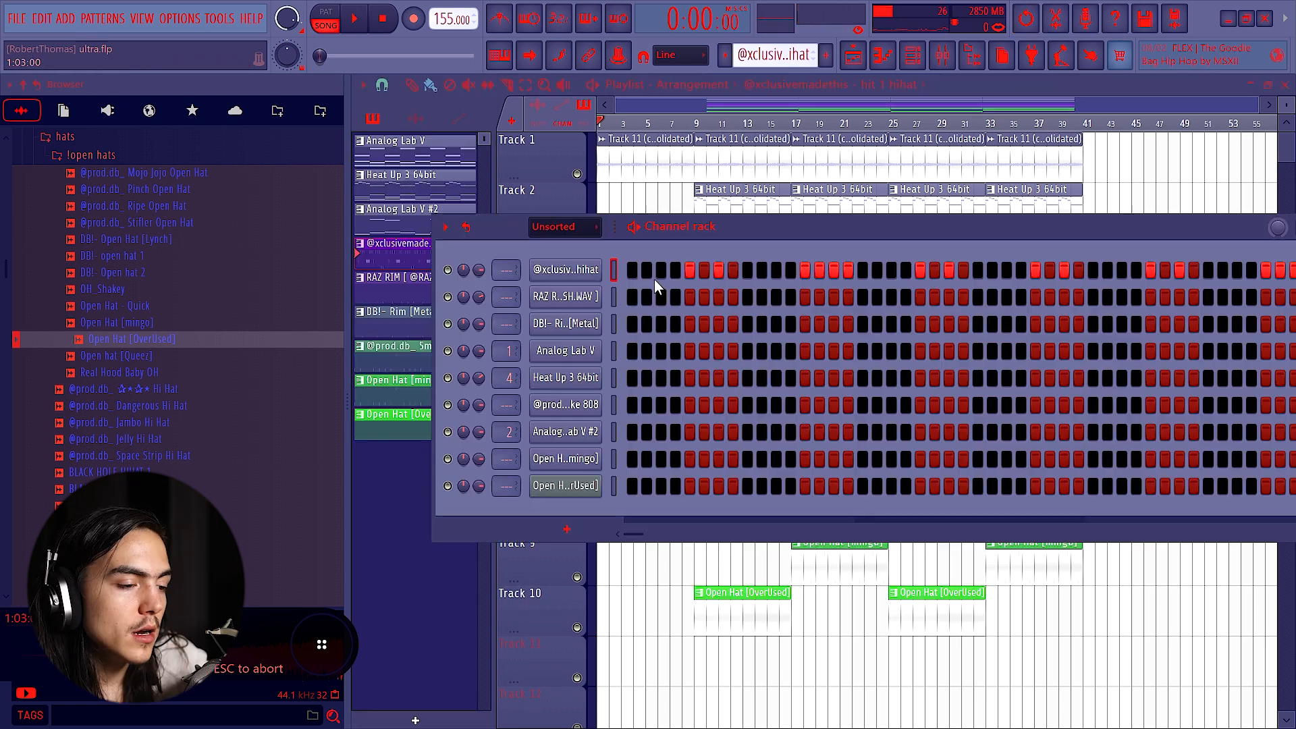
left_click(731, 112)
scroll(589, 181, "up", 4)
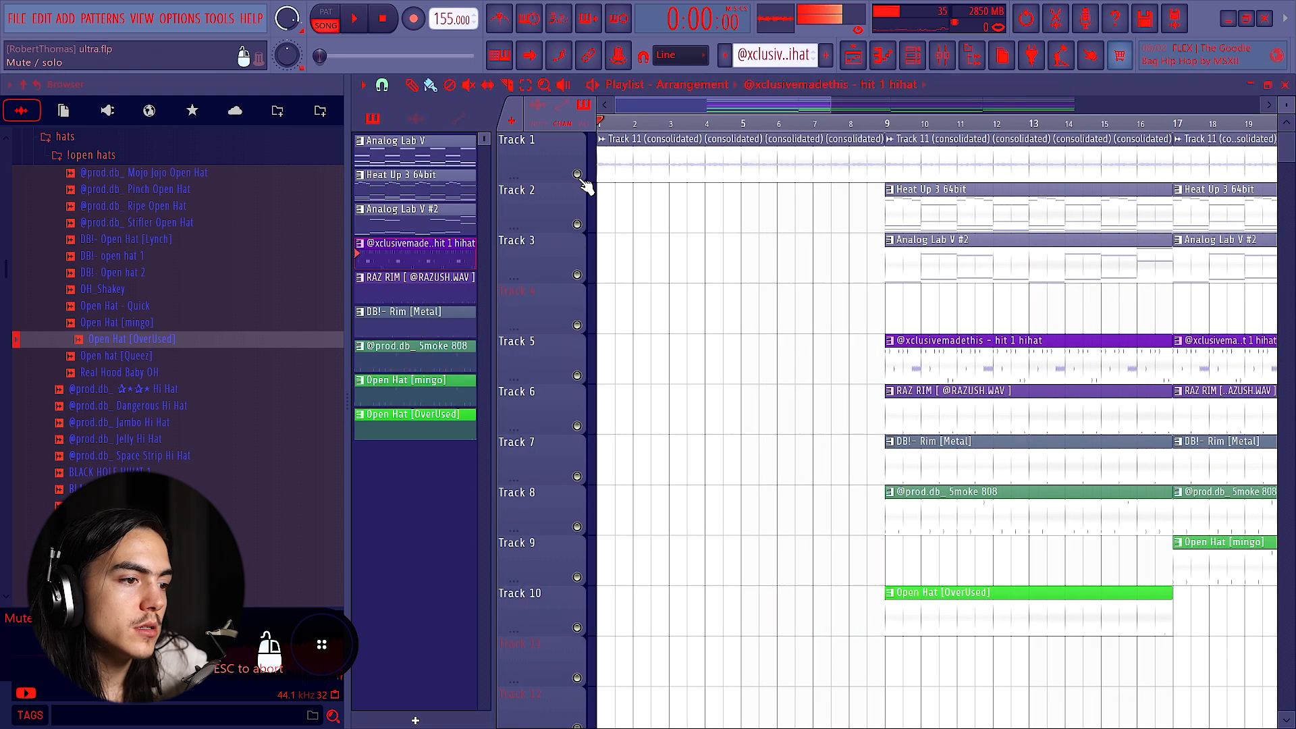
scroll(591, 180, "down", 2)
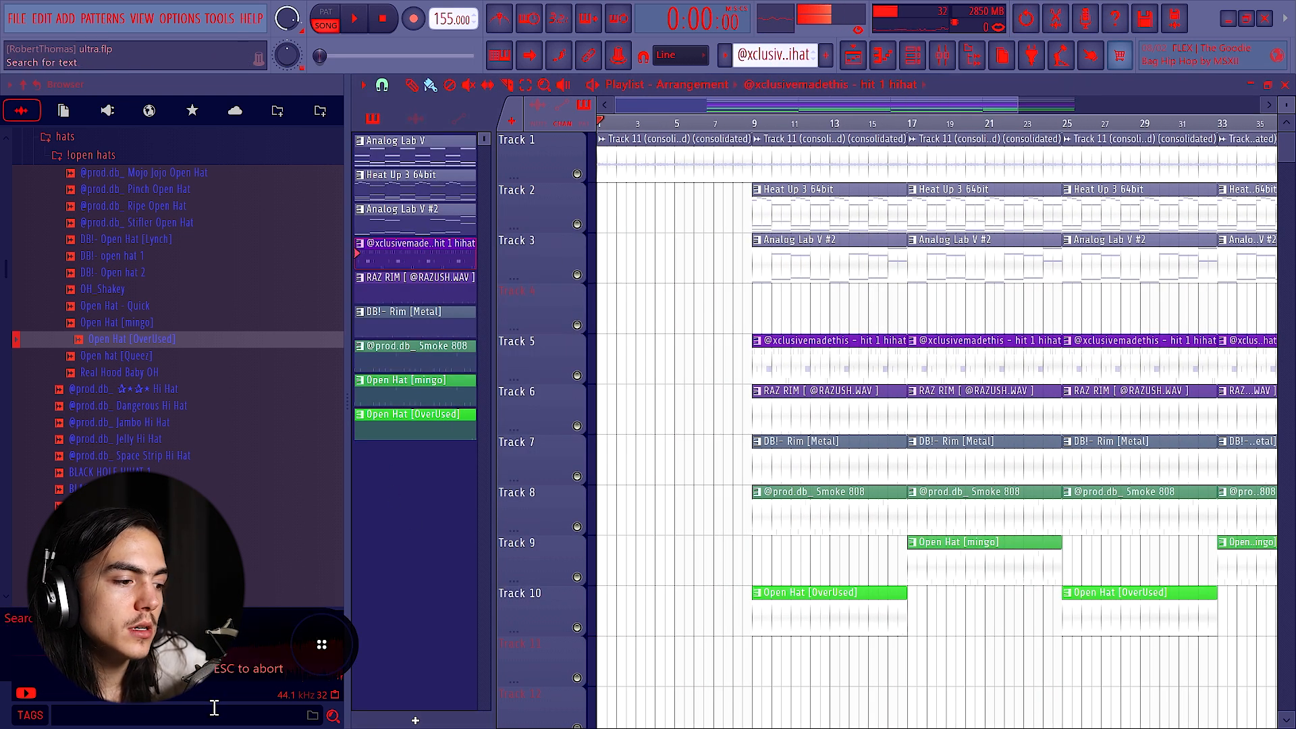
left_click(924, 64)
left_click(540, 517)
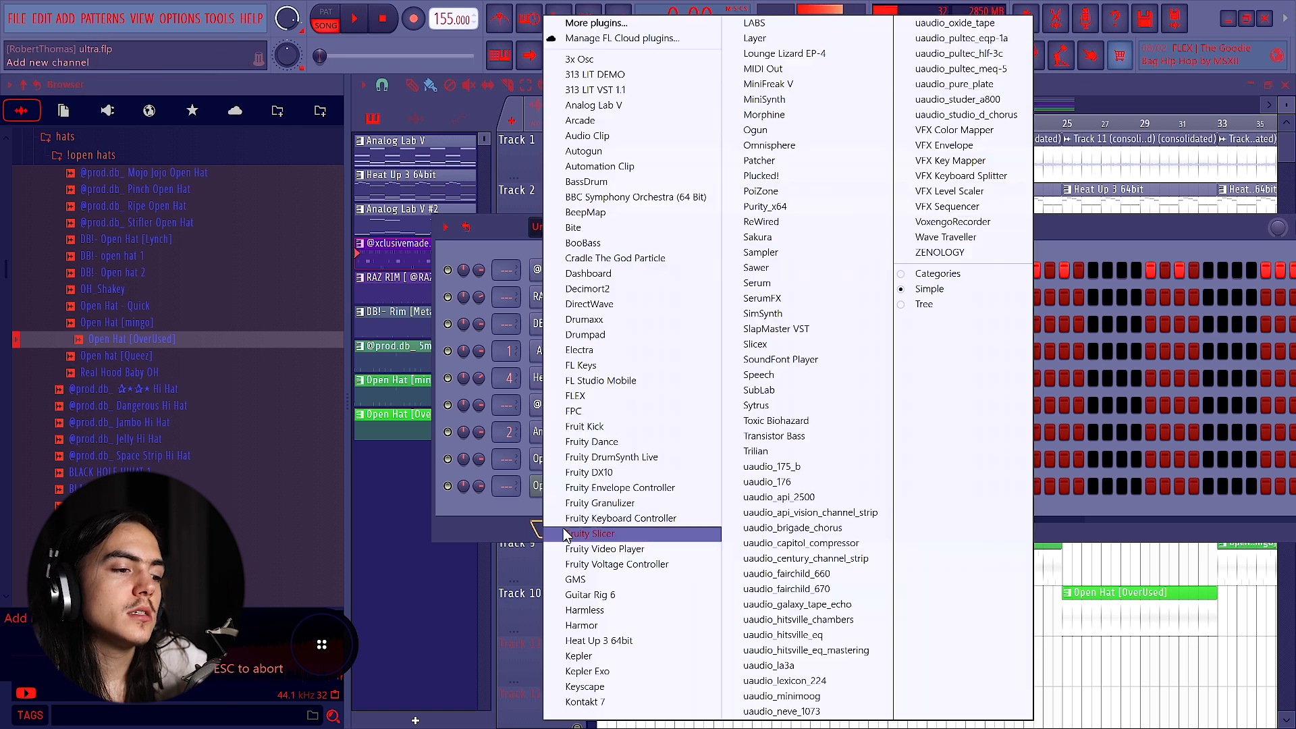
left_click(523, 504)
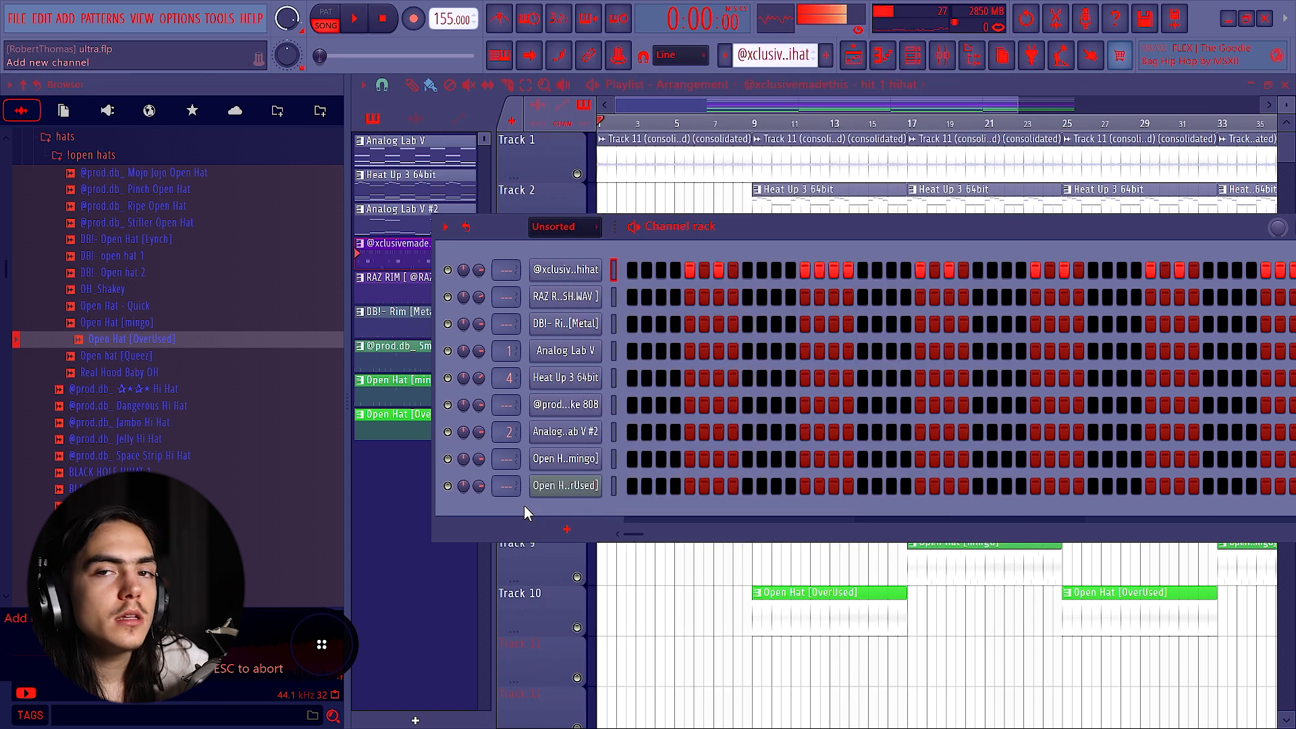
left_click(491, 553)
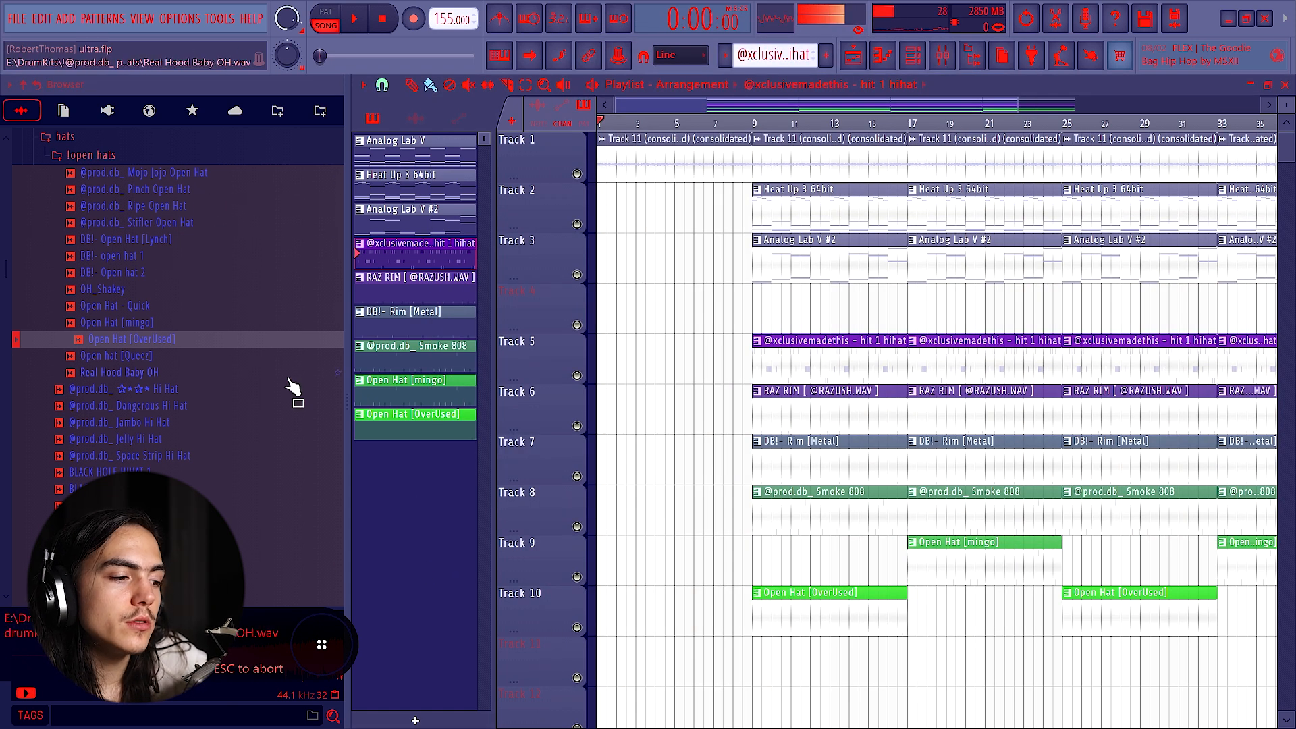
Step: Search the sample browser for "kit with clay" and open the kit's Phrases folder
left_click(222, 717)
type("kit with clay")
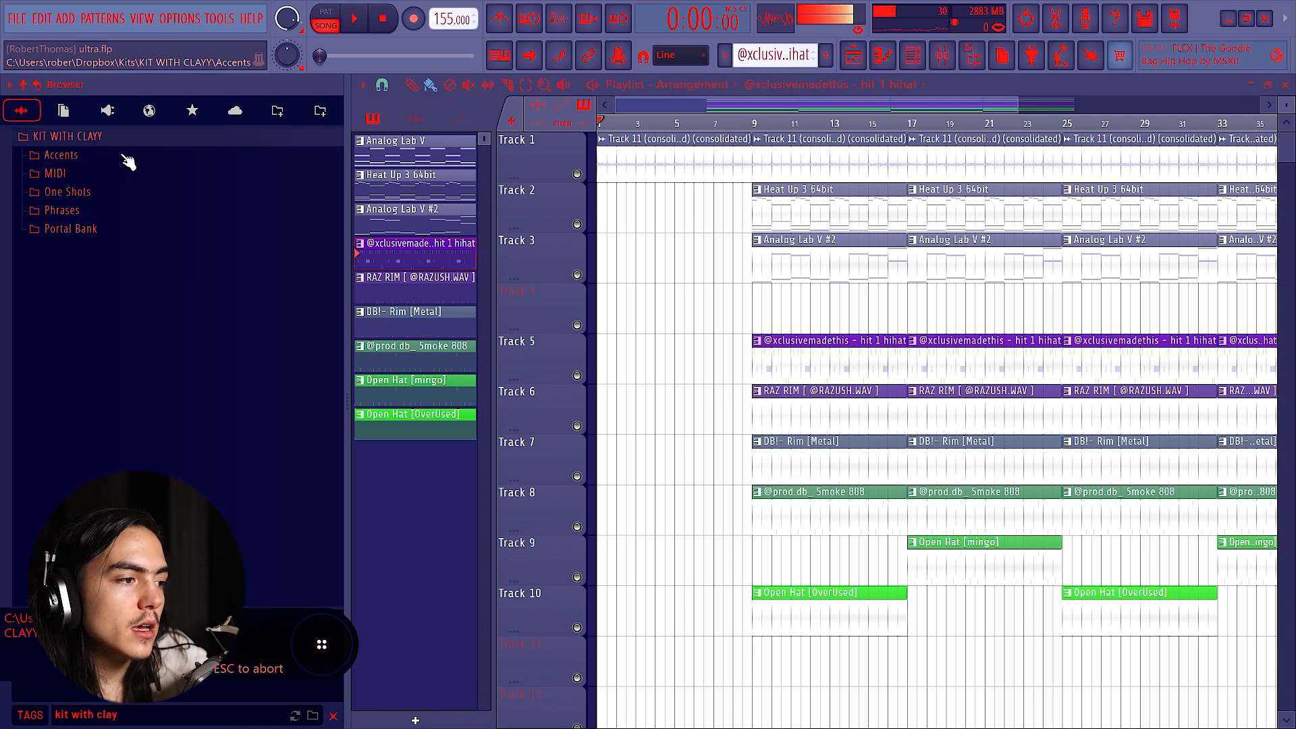
left_click(93, 215)
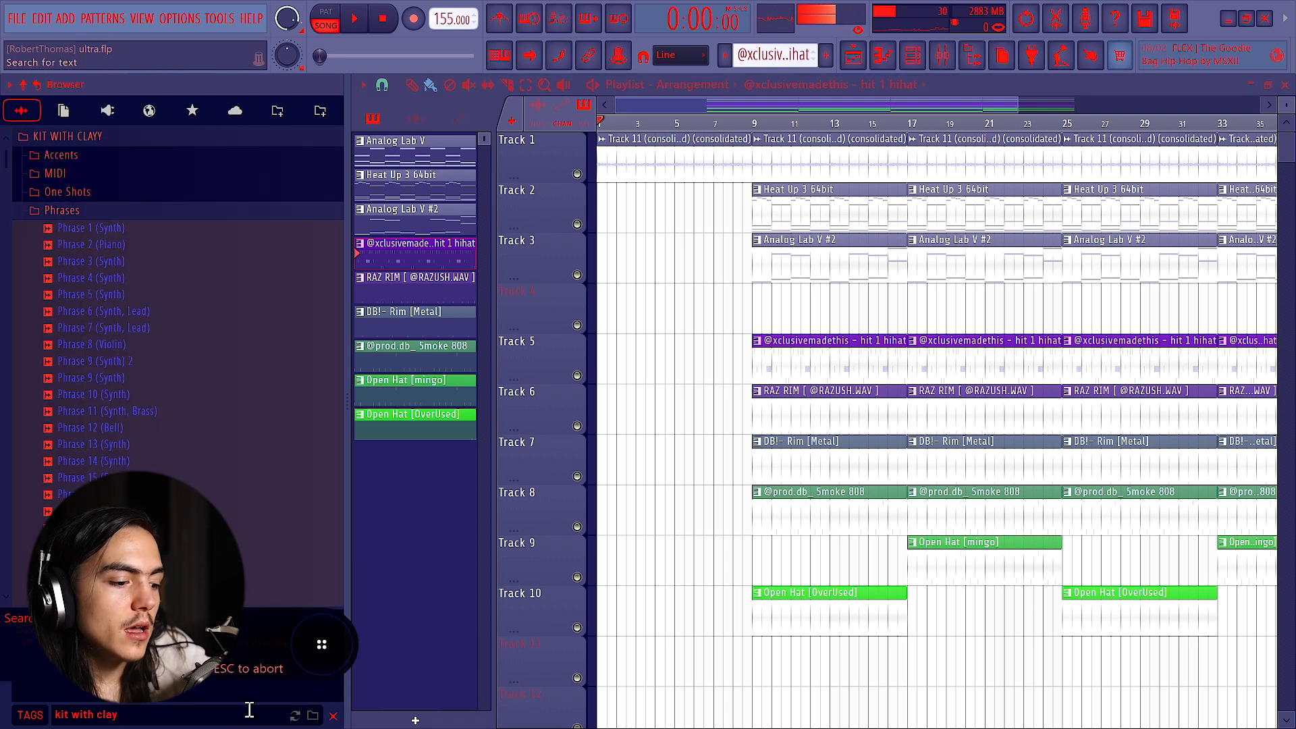
Step: Browse the phrase samples and place Phrase 63 (Bass) on Track 11 over bars 1 to 8
scroll(156, 453, "down", 8)
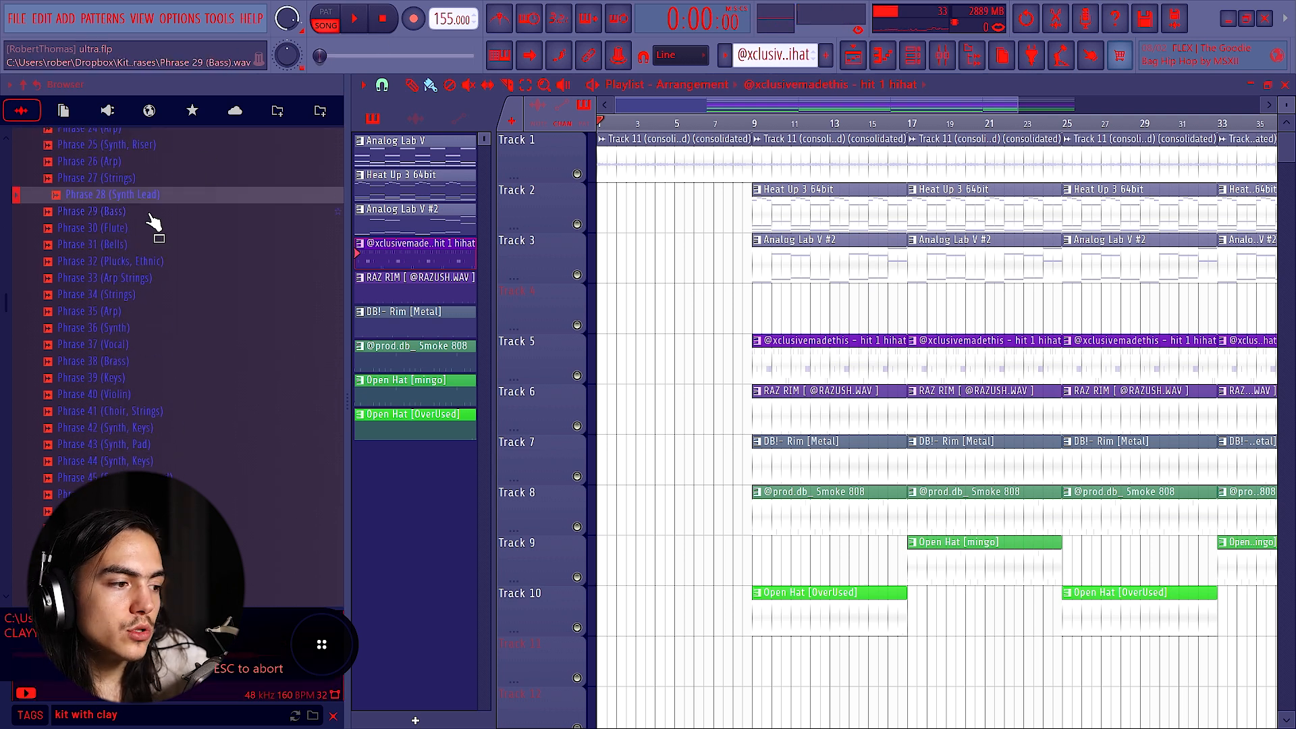
scroll(168, 246, "down", 5)
scroll(168, 368, "down", 3)
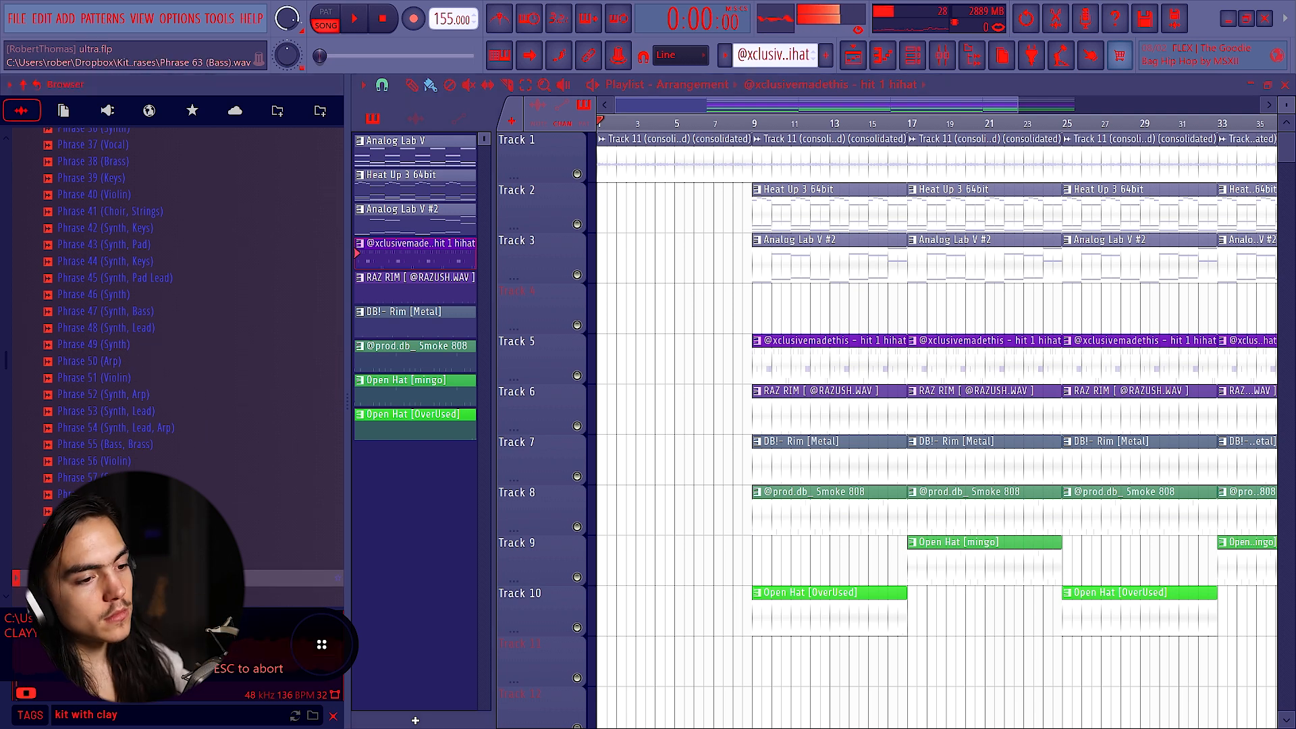
left_click_drag(168, 577, 652, 650)
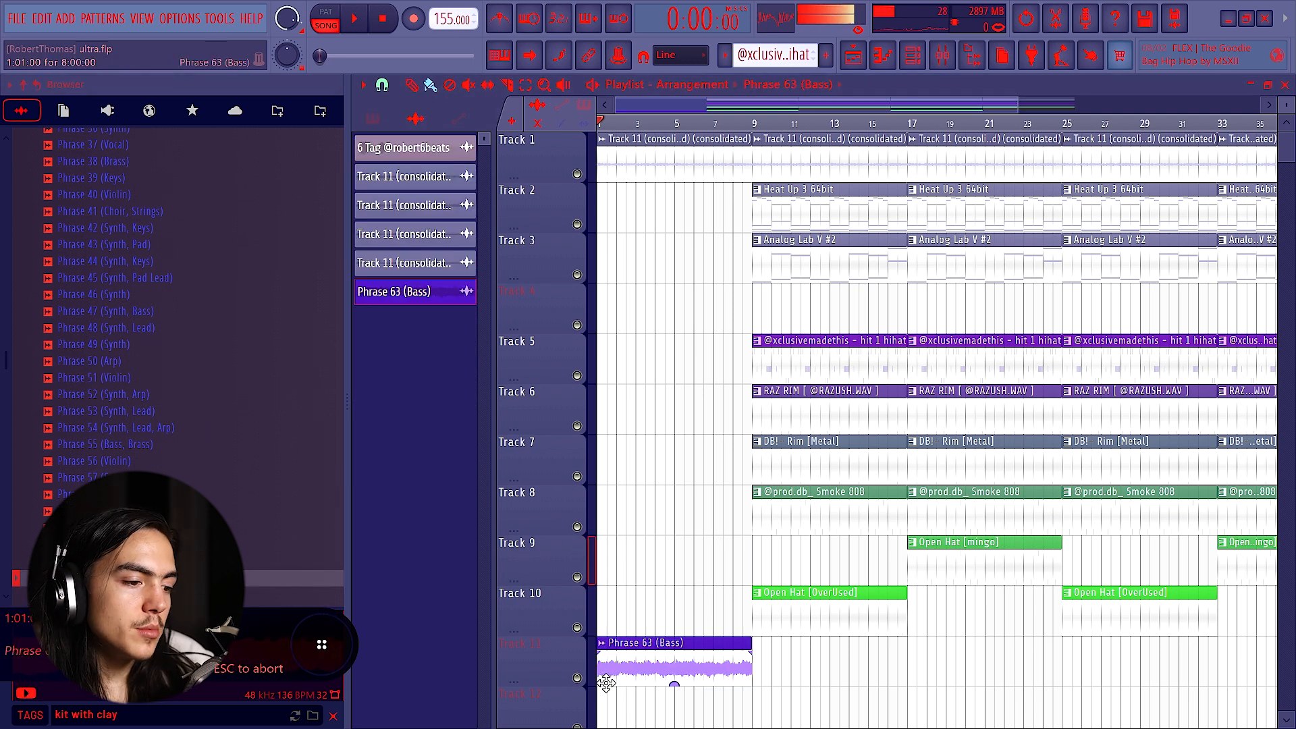
Step: Raise the pitch of the Phrase 63 (Bass) clip, set its declicking mode to Generic (bleeding) and preview the intro
scroll(652, 649, "up", 2)
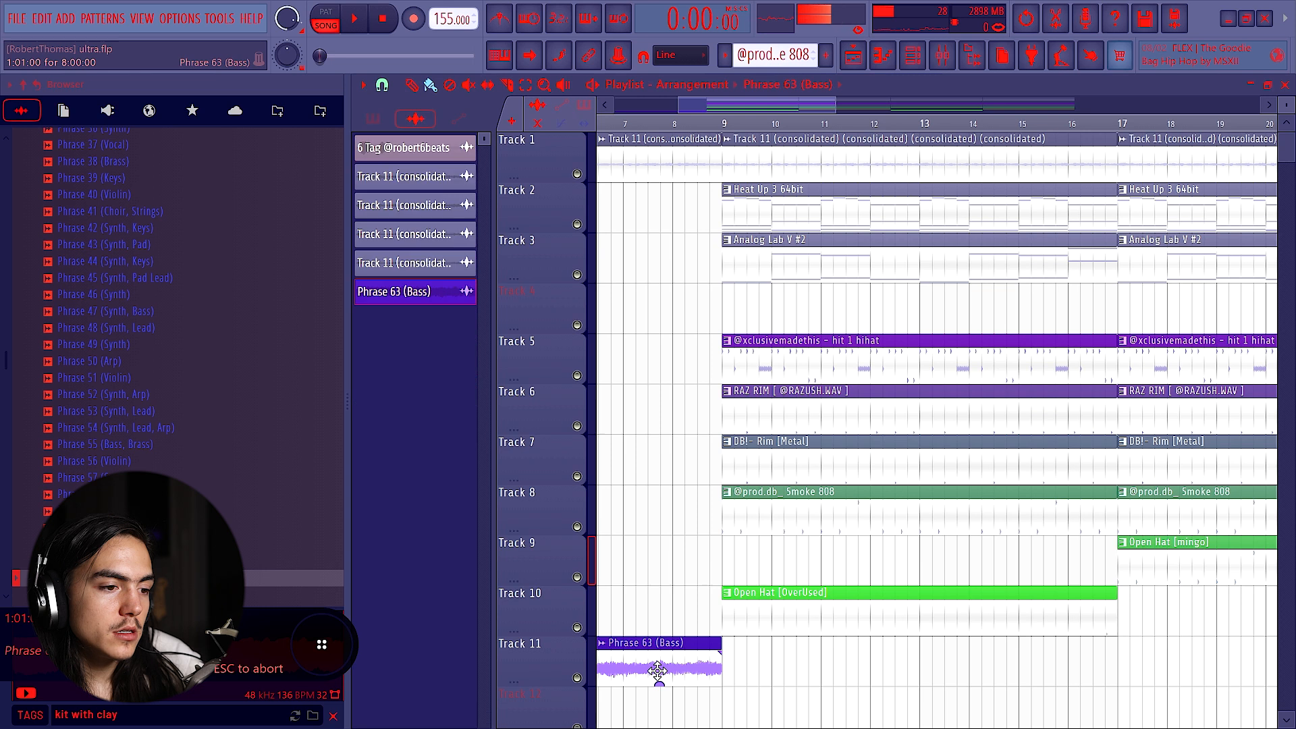
double_click(656, 669)
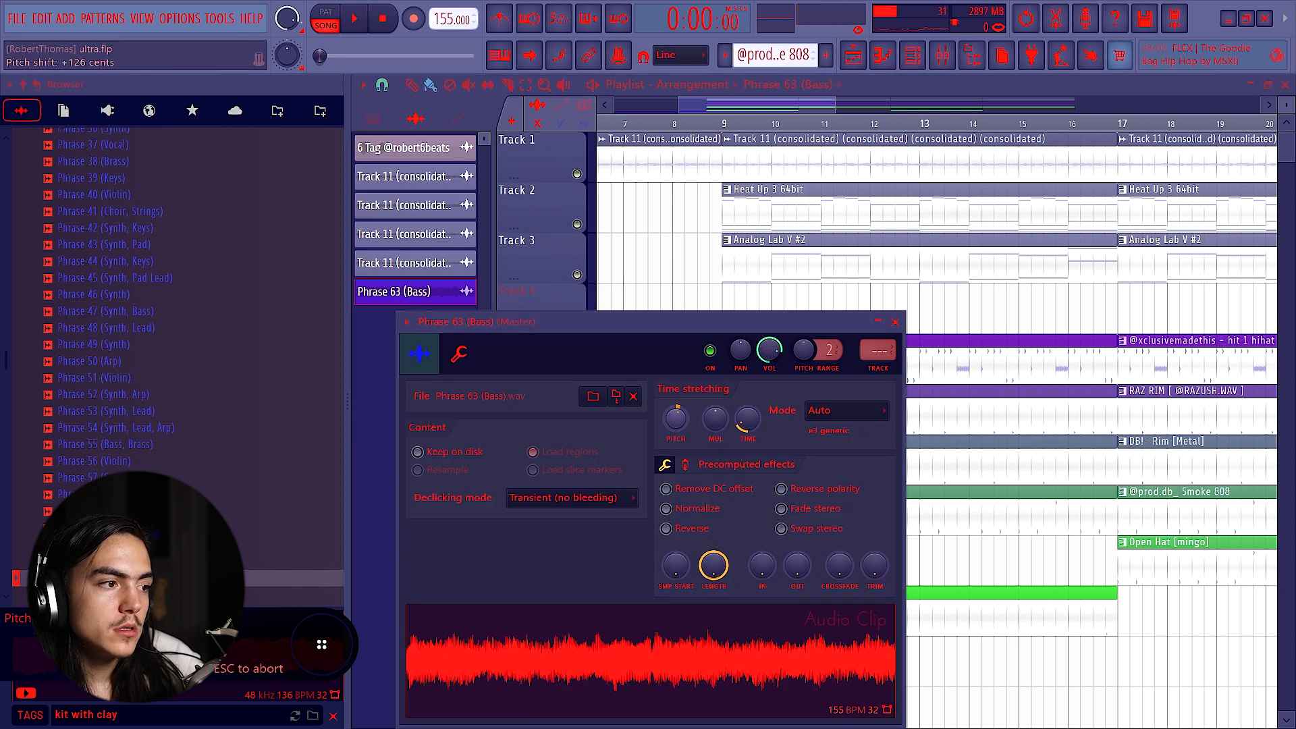
left_click(573, 497)
left_click(565, 563)
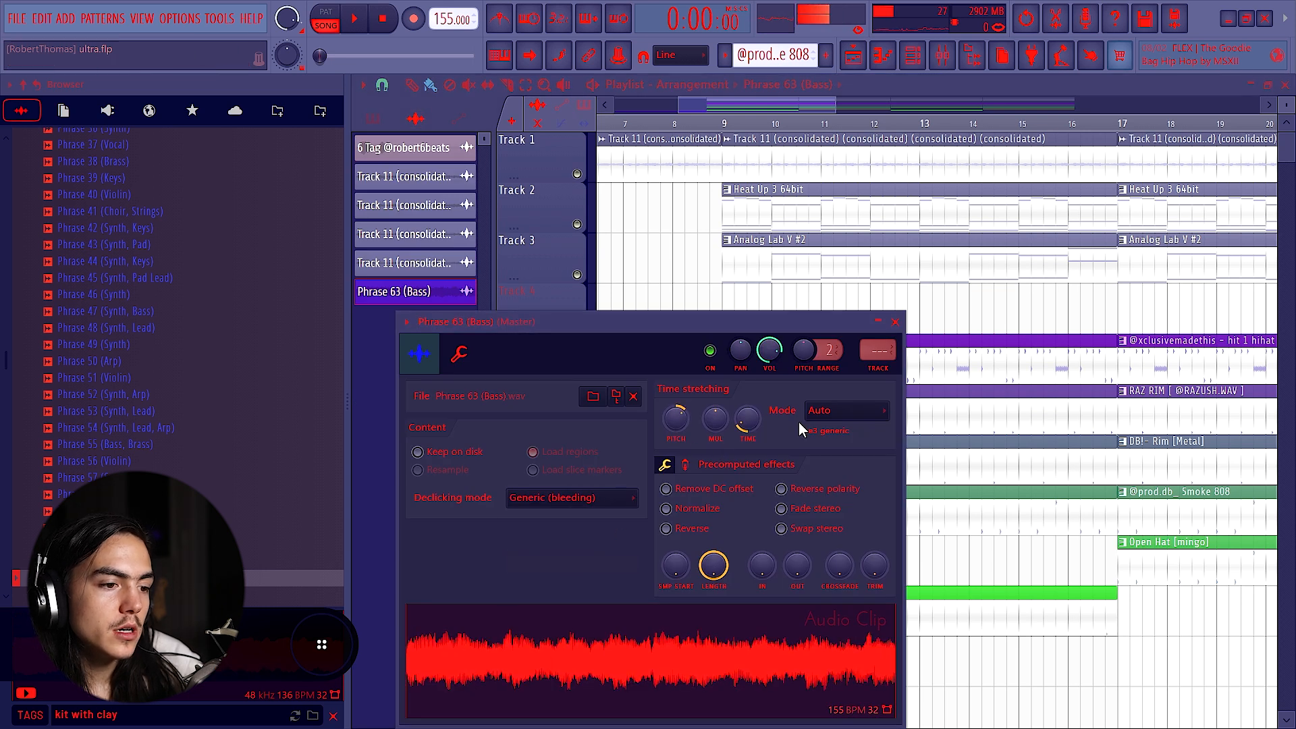
double_click(632, 642)
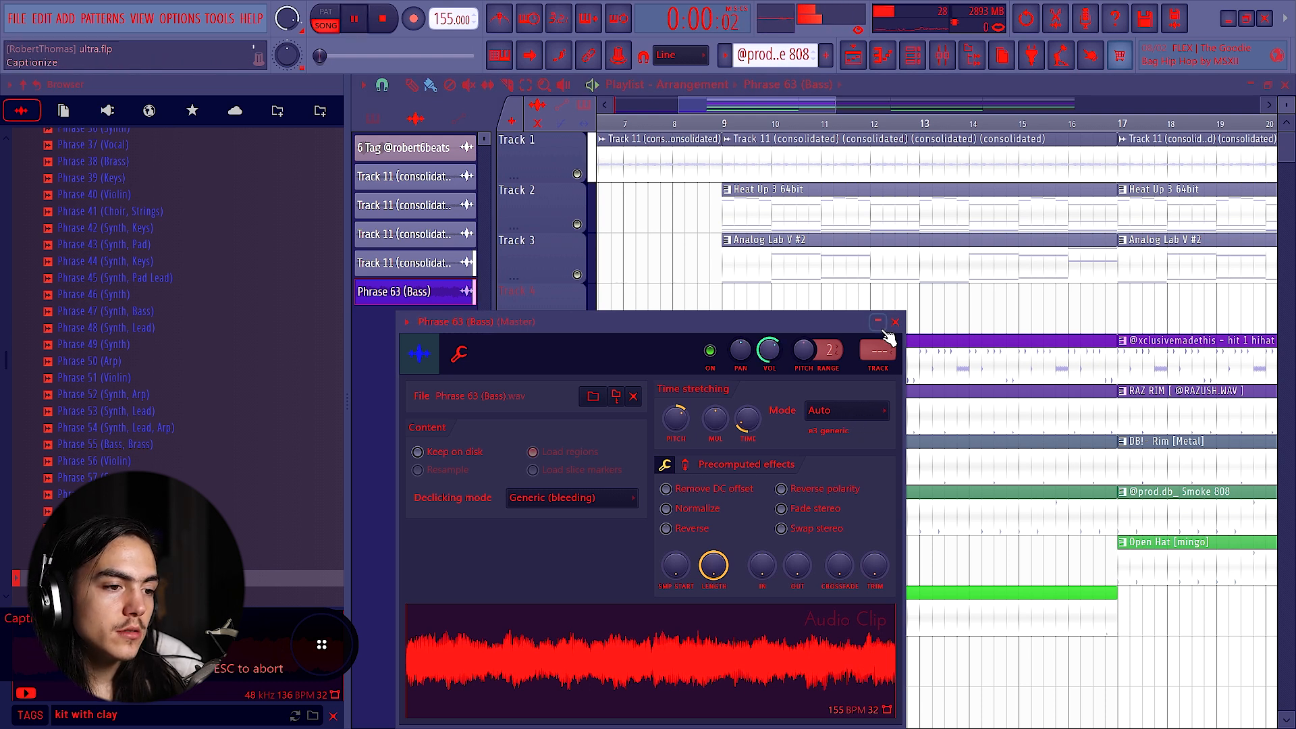
left_click(879, 323)
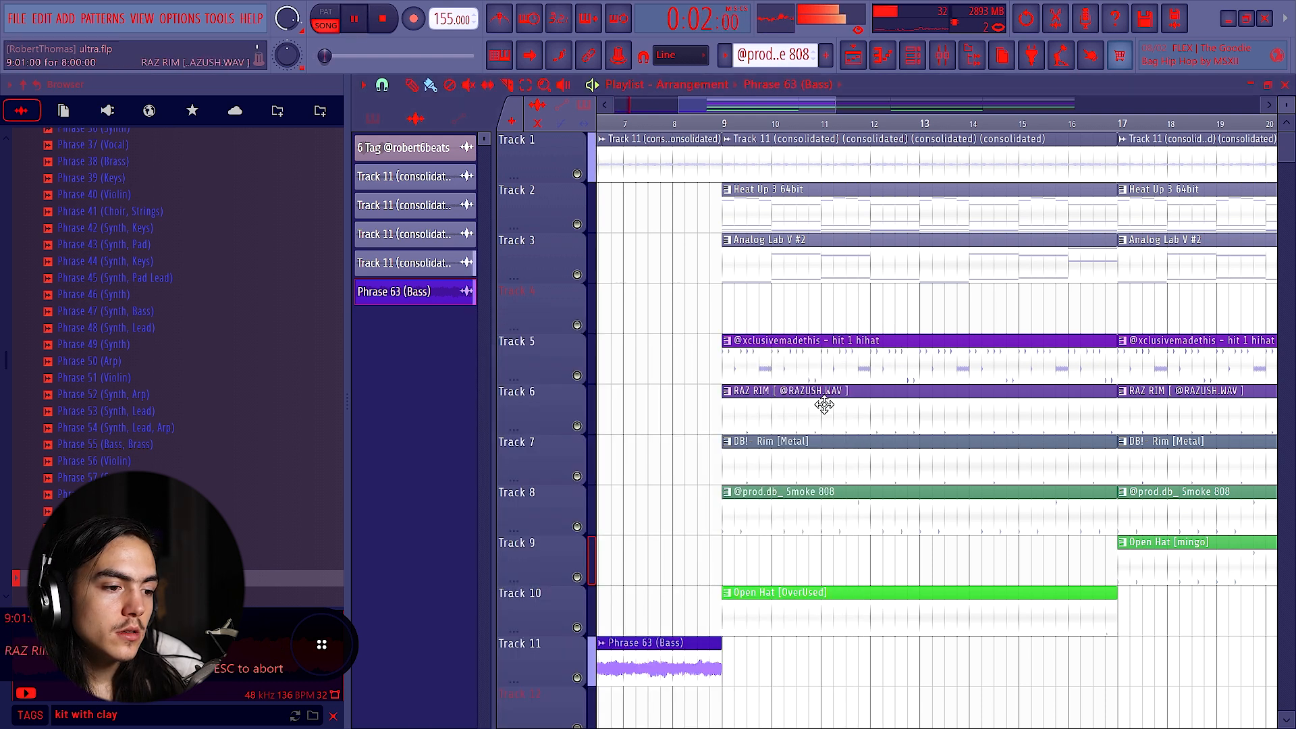
scroll(818, 405, "down", 6)
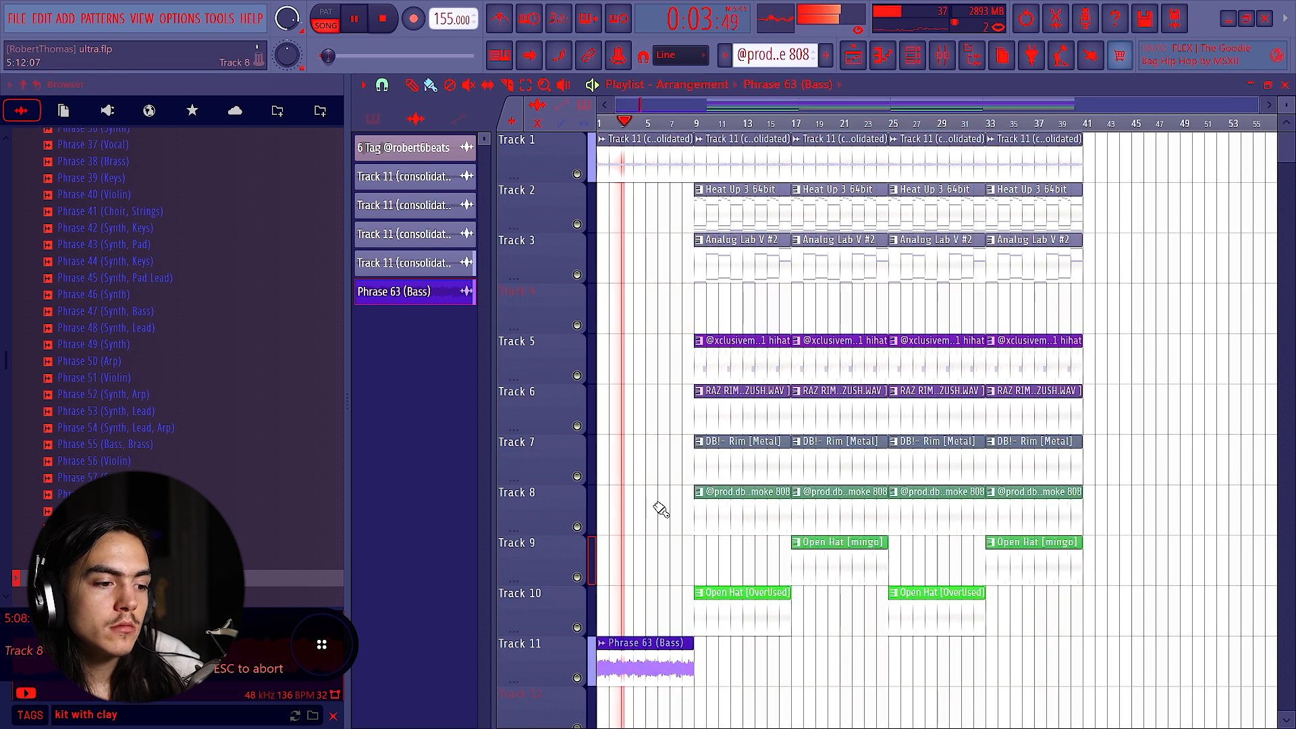
Step: Replace the Phrase 63 (Bass) clip on Track 11 with Phrase 29 (Bass), starting at bar 1
double_click(641, 675)
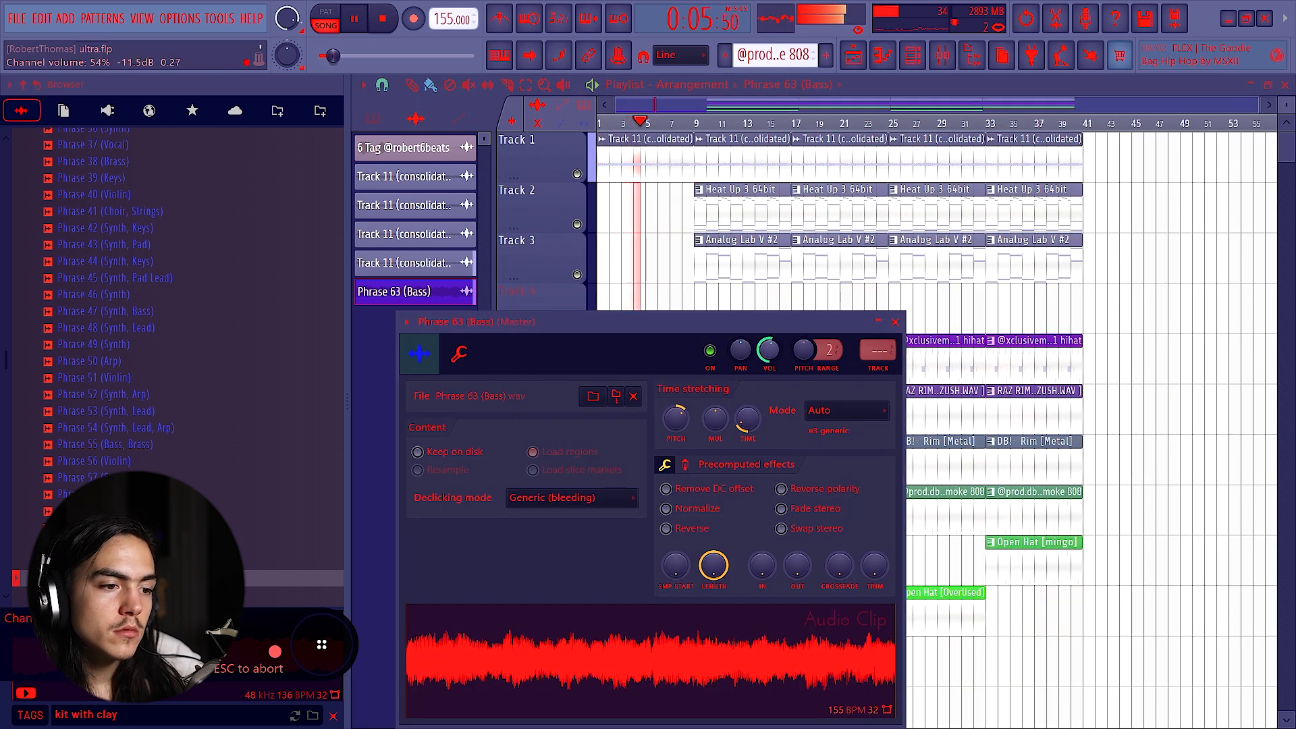
left_click(895, 323)
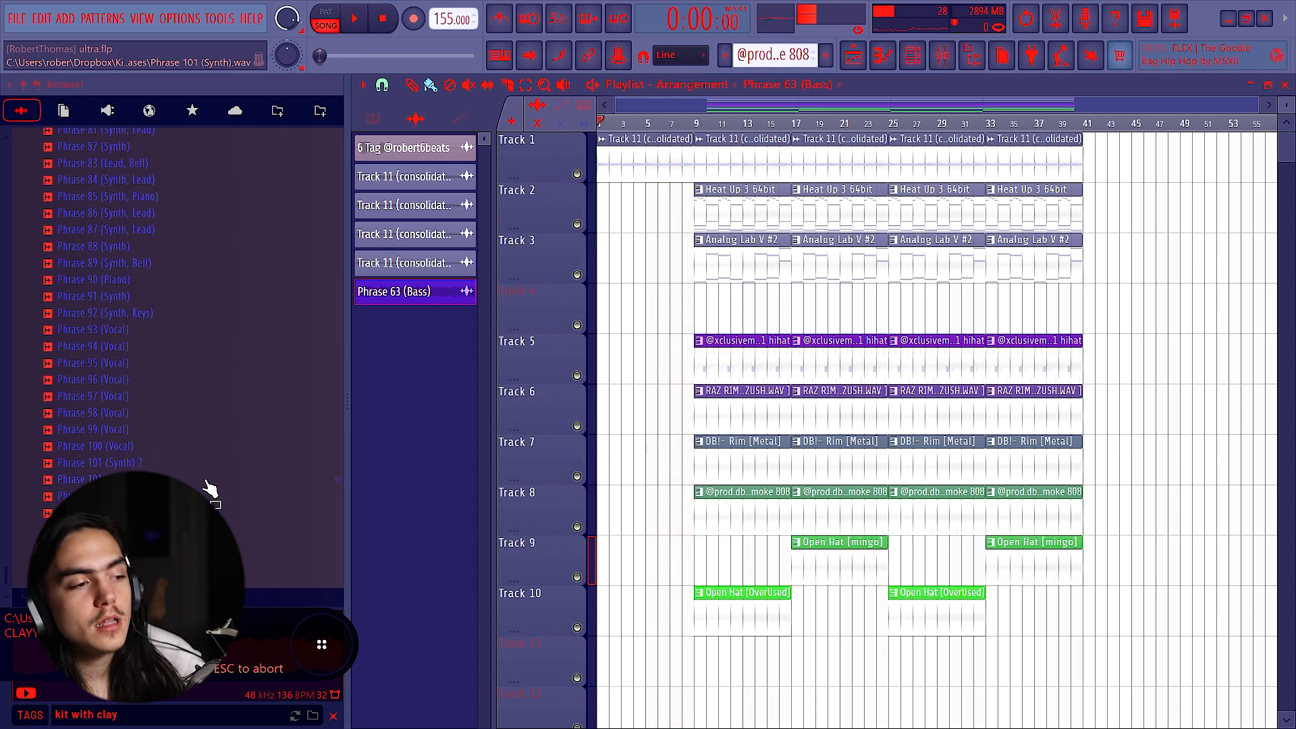
scroll(228, 477, "up", 8)
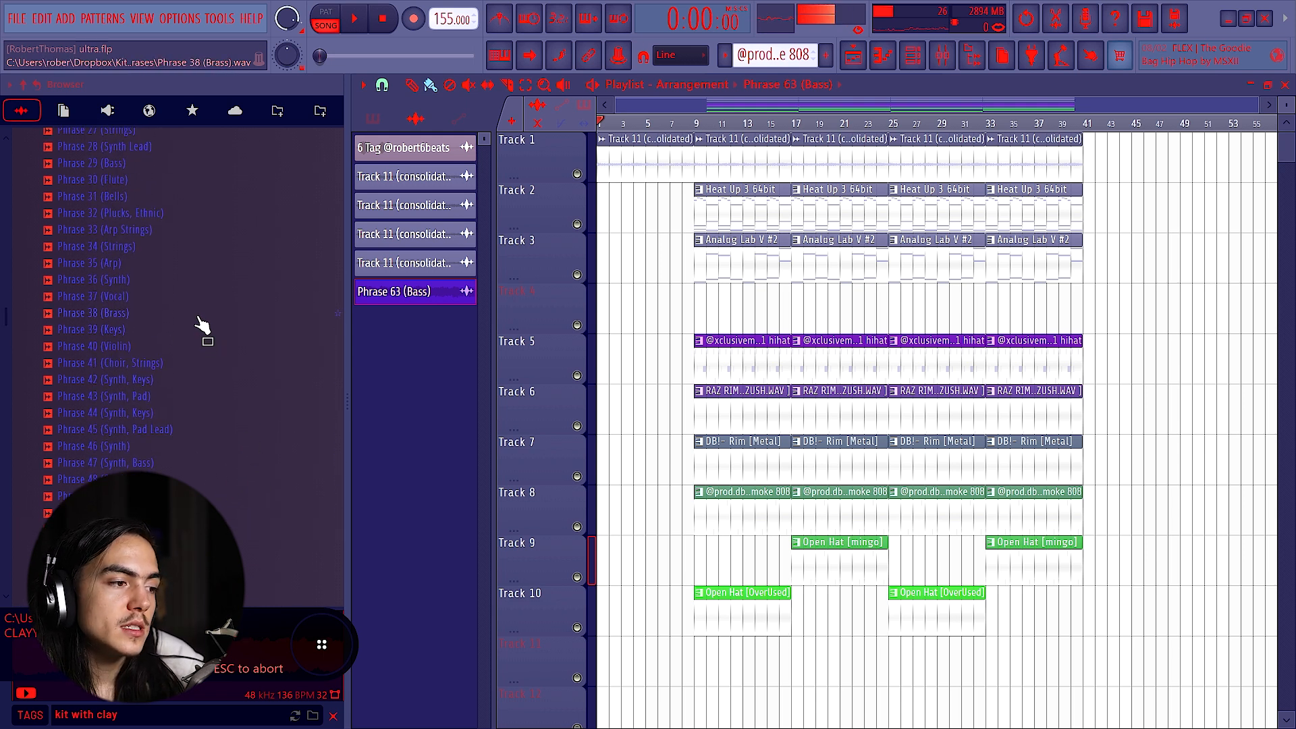
left_click_drag(176, 173, 954, 419)
key("space")
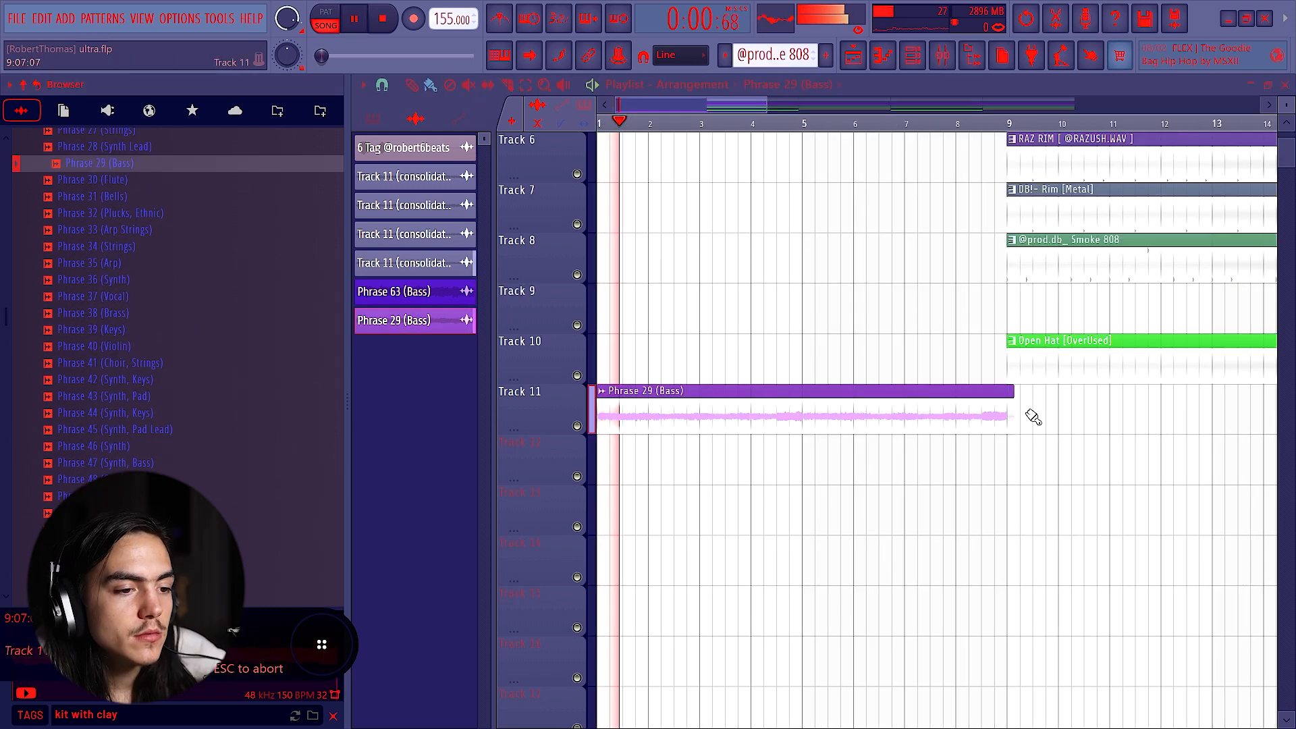
Step: Trim the Phrase 29 (Bass) clip to end at bar 9, then raise its pitch with declicking mode Generic (bleeding)
right_click(1010, 415)
left_click(1060, 407)
key("c")
right_click(1011, 408)
key("b")
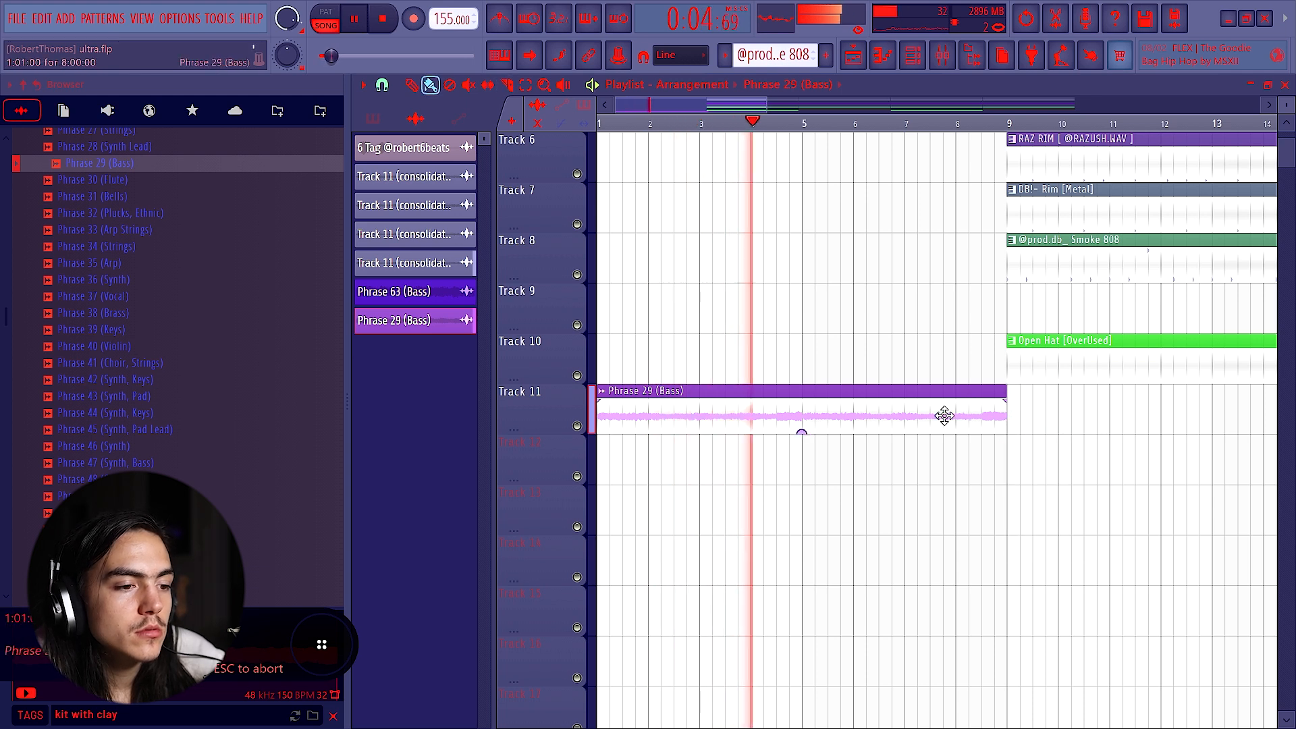
double_click(928, 417)
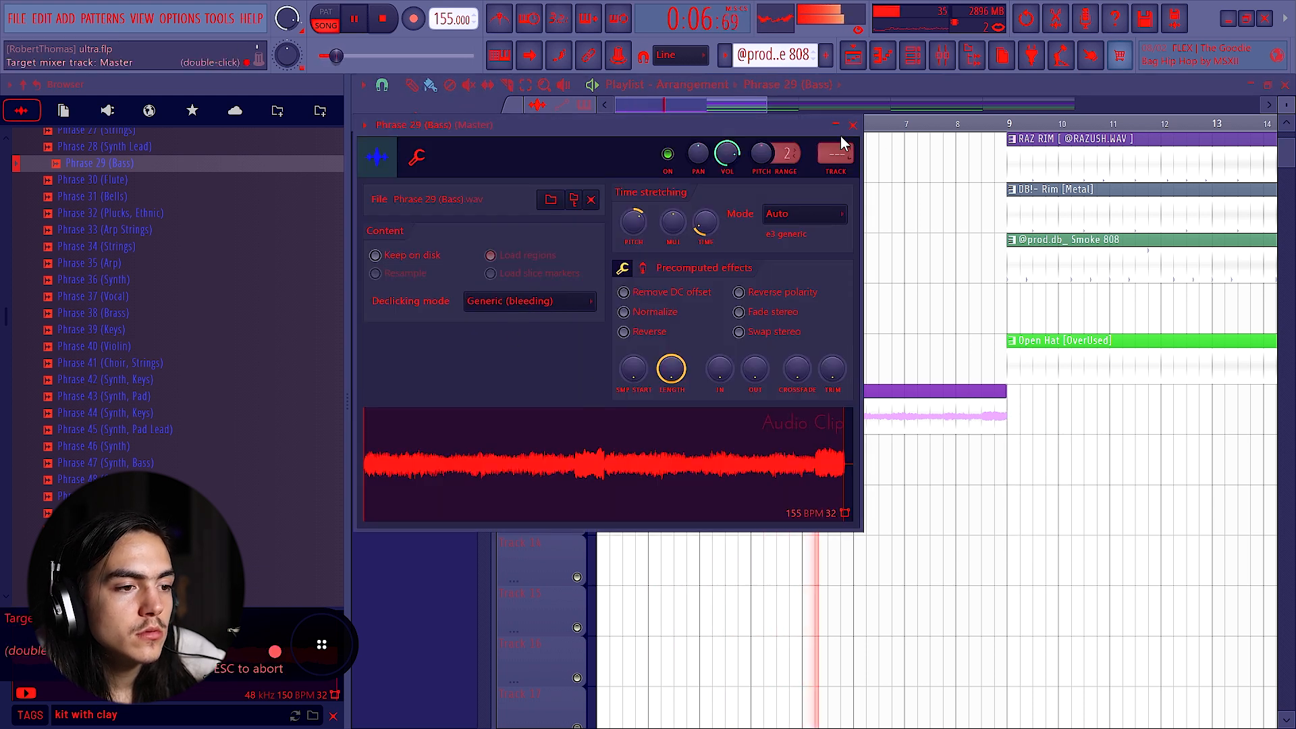
left_click(852, 125)
Step: Preview the intro against the whole arrangement and save the project
scroll(1003, 373, "down", 2)
scroll(1004, 373, "up", 3)
scroll(1004, 370, "down", 3)
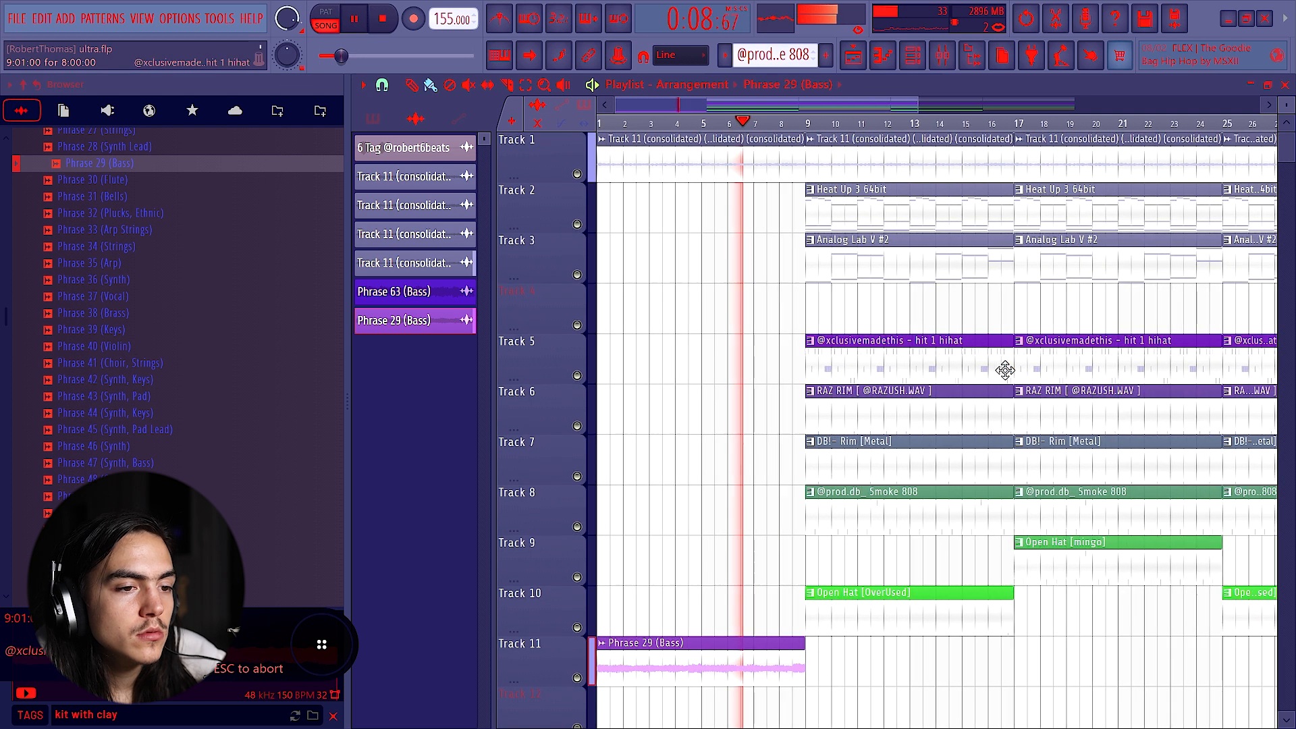
scroll(1004, 369, "down", 3)
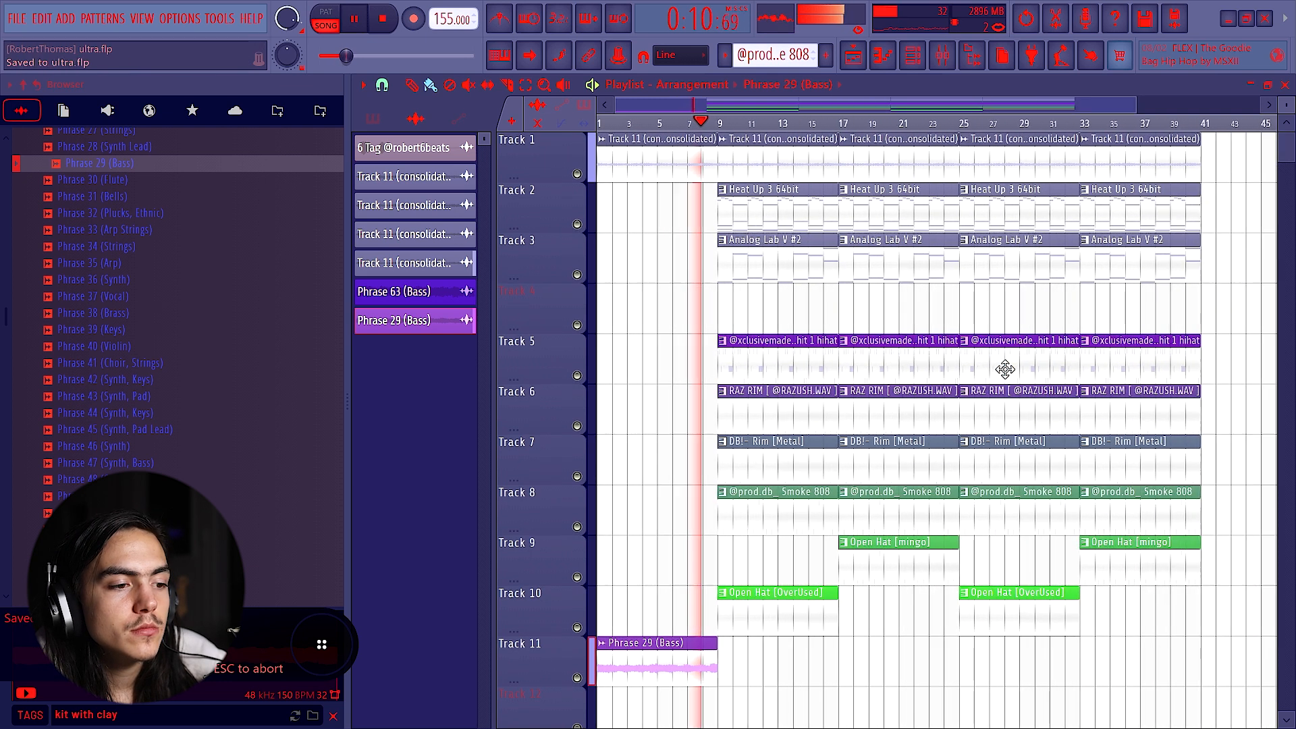
key("ctrl+s")
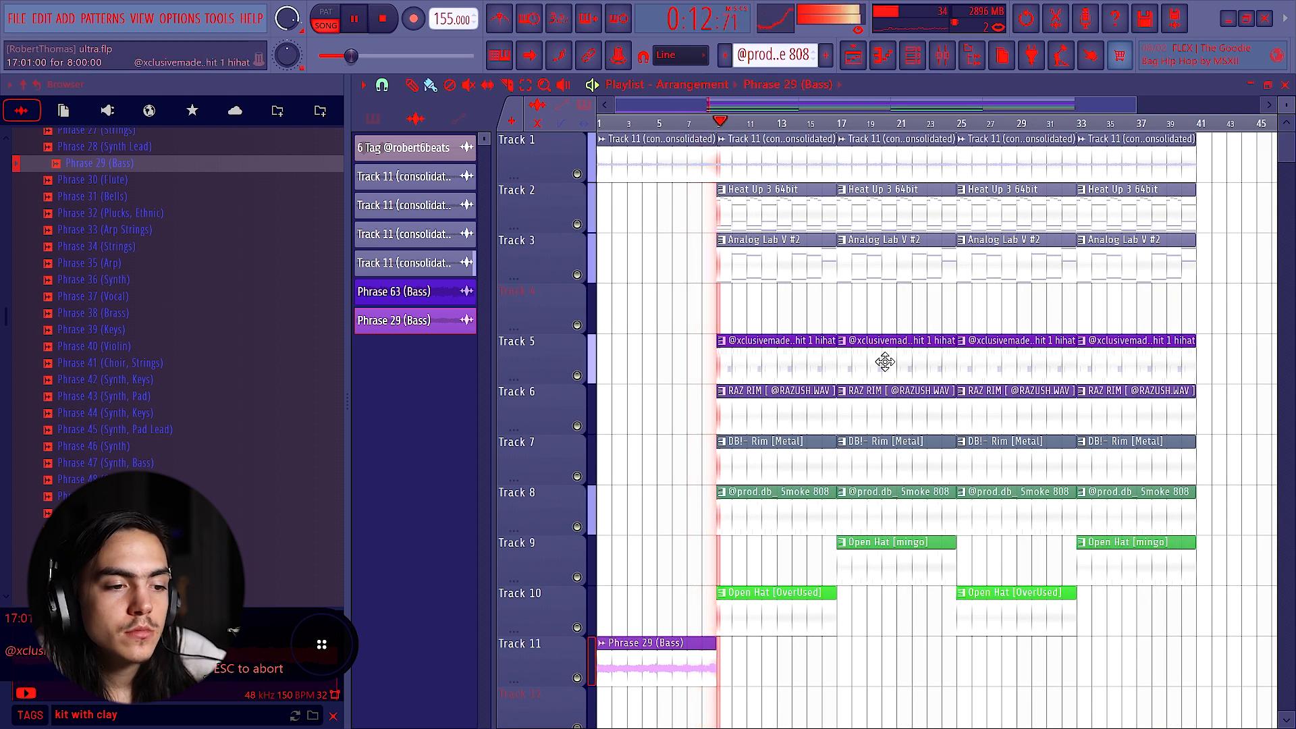
Step: Remove the first Analog Lab V #2 clip at bar 9 and cut the hi-hat, rims and open hat from bars 25 and 26
scroll(877, 365, "down", 2)
key("space")
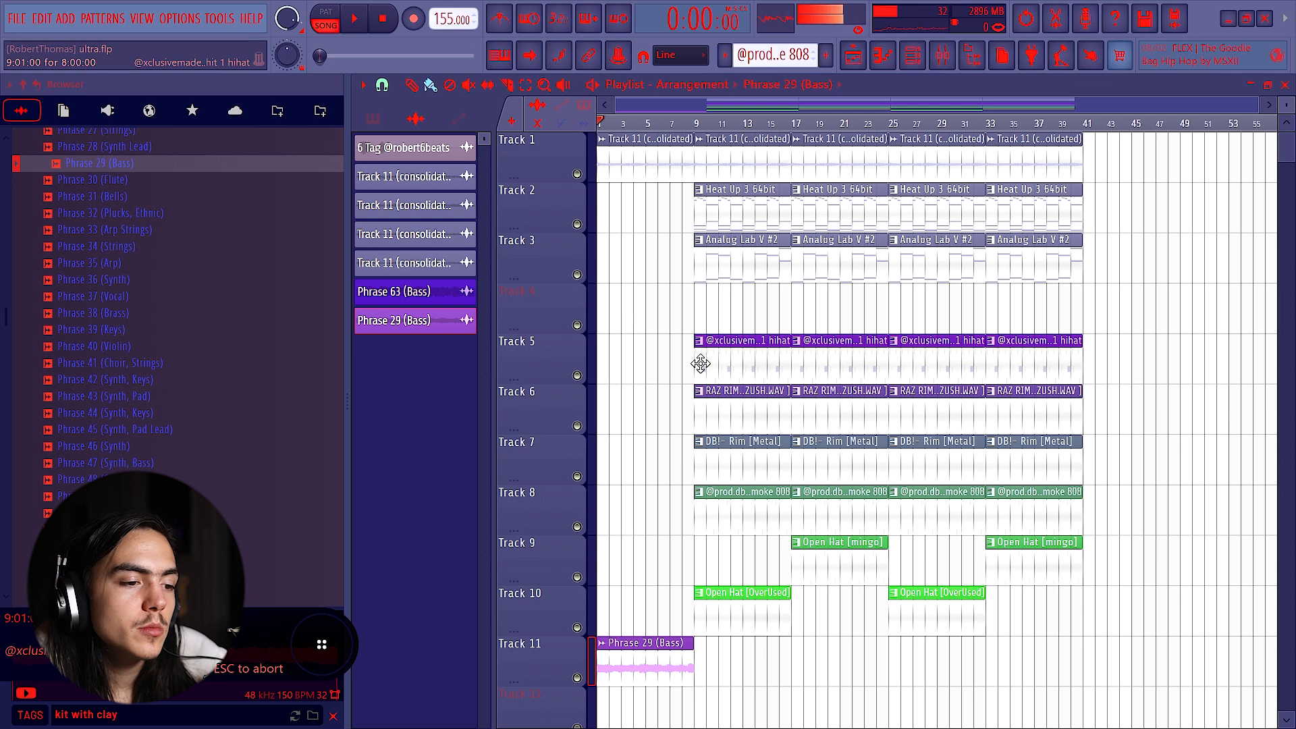
scroll(708, 361, "up", 3)
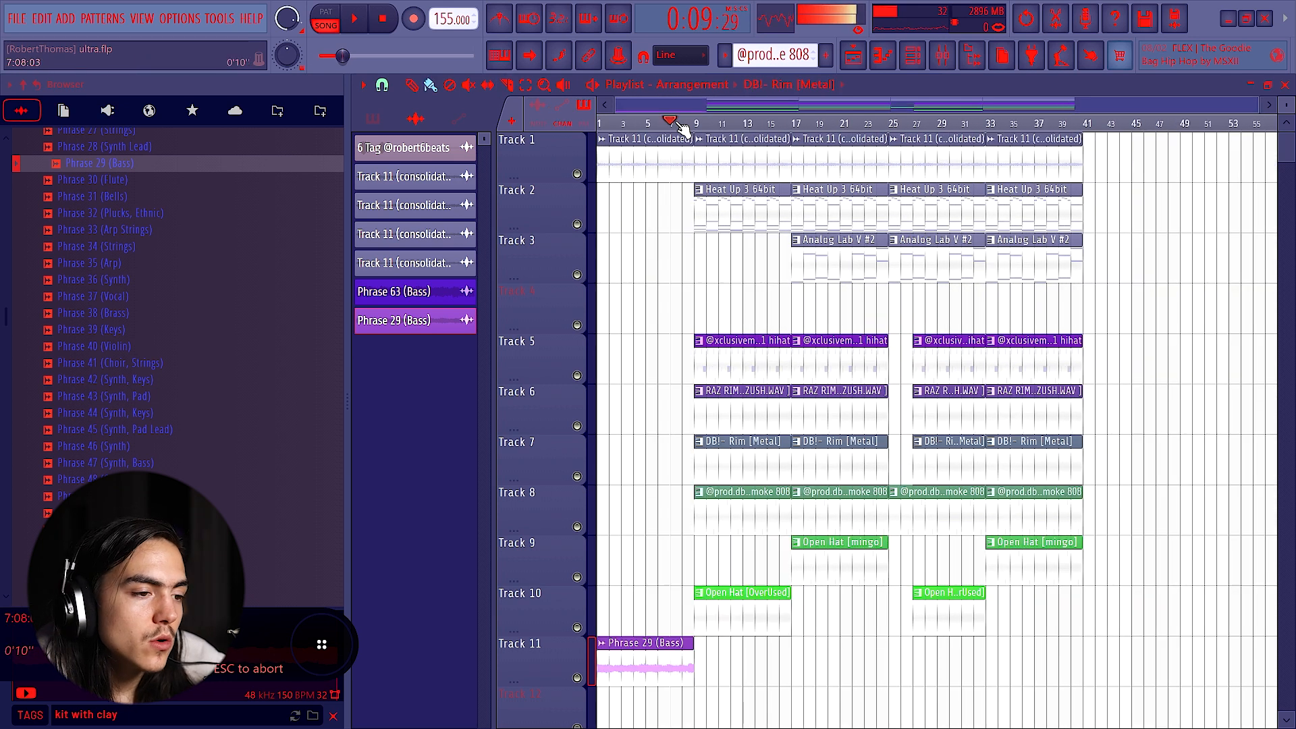
Step: Preview the transition from the intro into the drop at bar 9
scroll(742, 203, "up", 3)
left_click(652, 123)
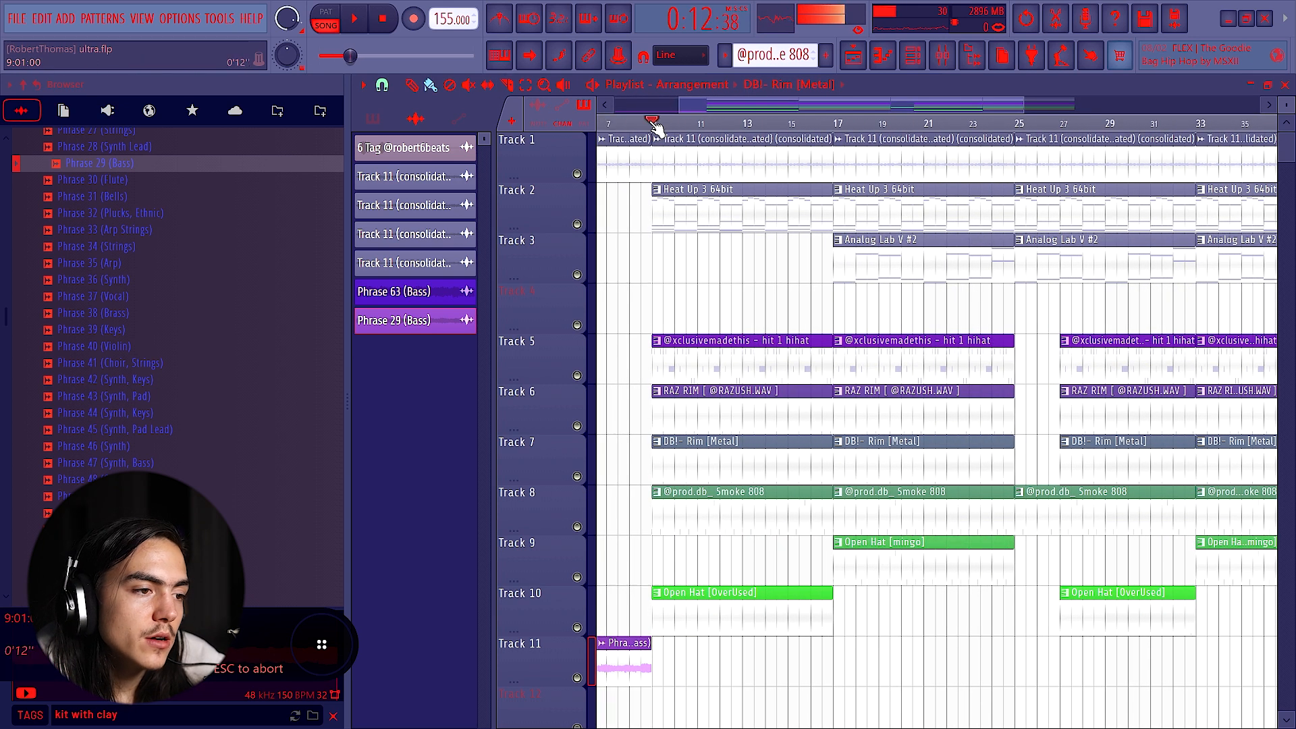
left_click(628, 119)
scroll(634, 119, "down", 2)
left_click(662, 125)
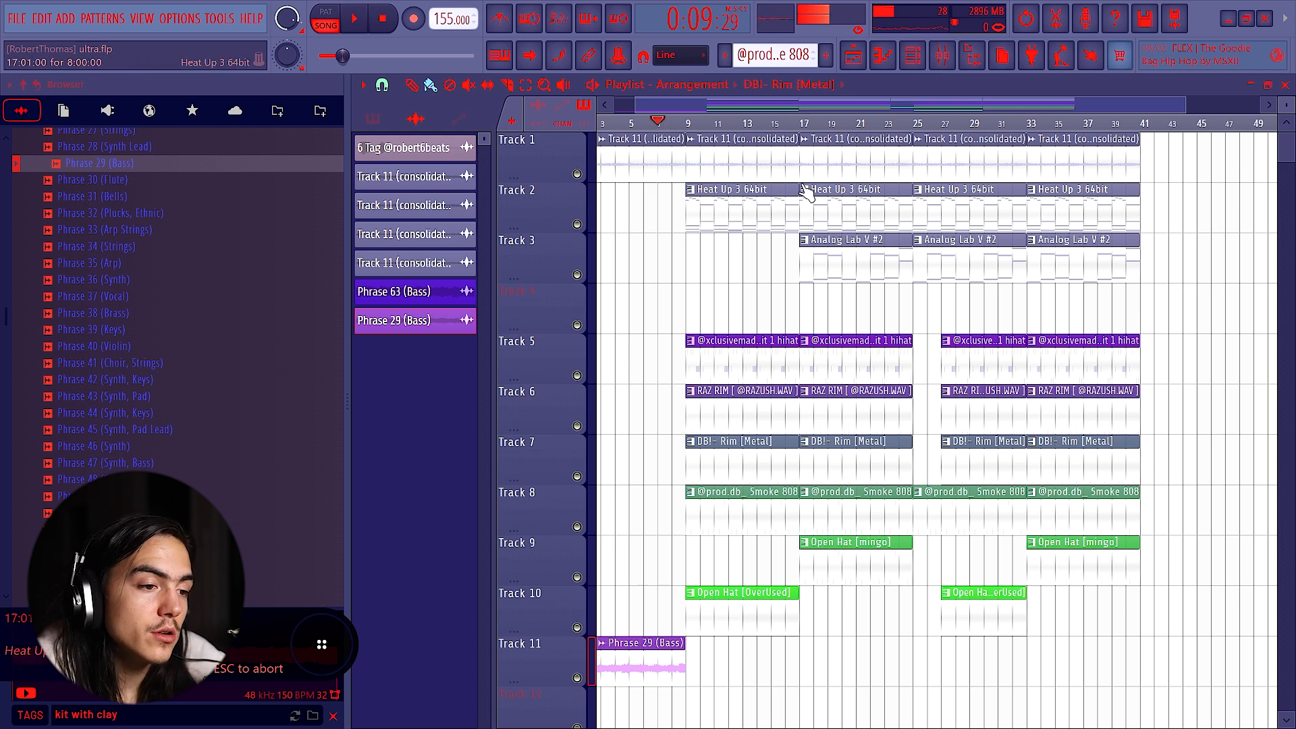
scroll(793, 187, "down", 1)
key("space")
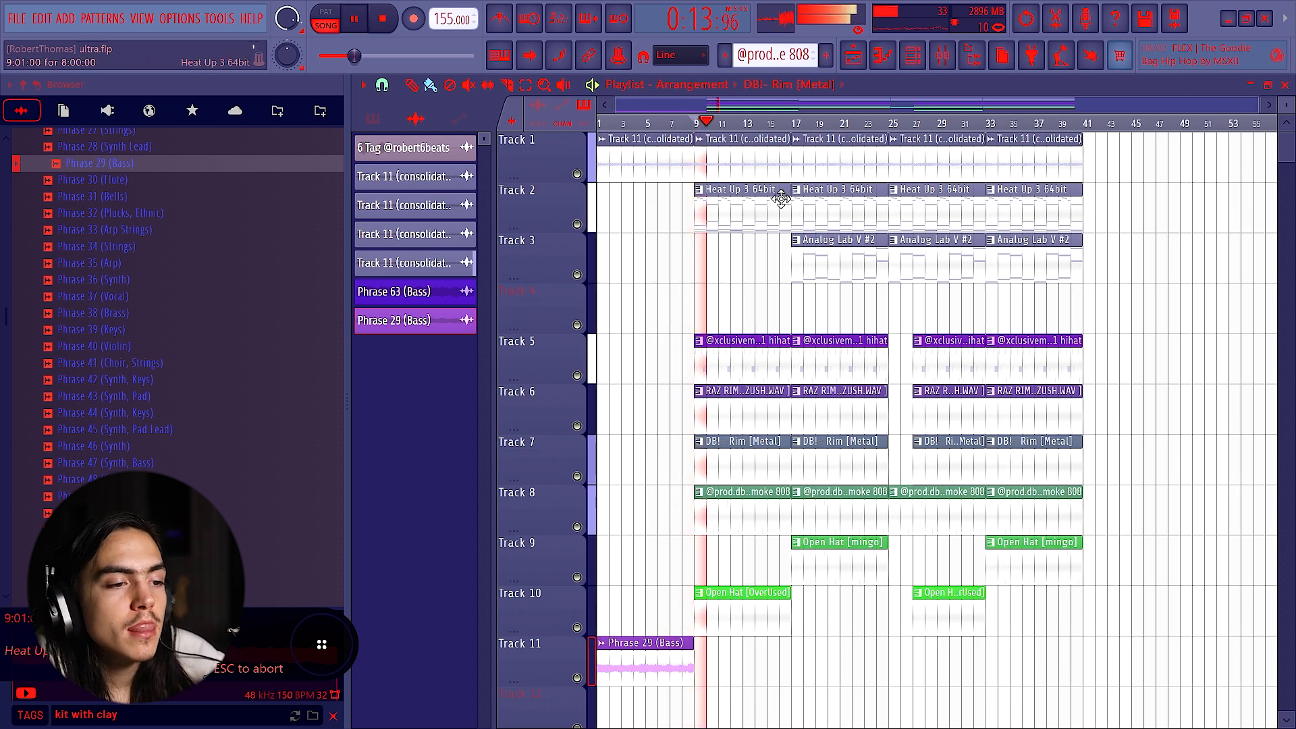
key("space")
Step: Preview the section starting at bar 17, where Analog Lab V #2 comes in
left_click(795, 122)
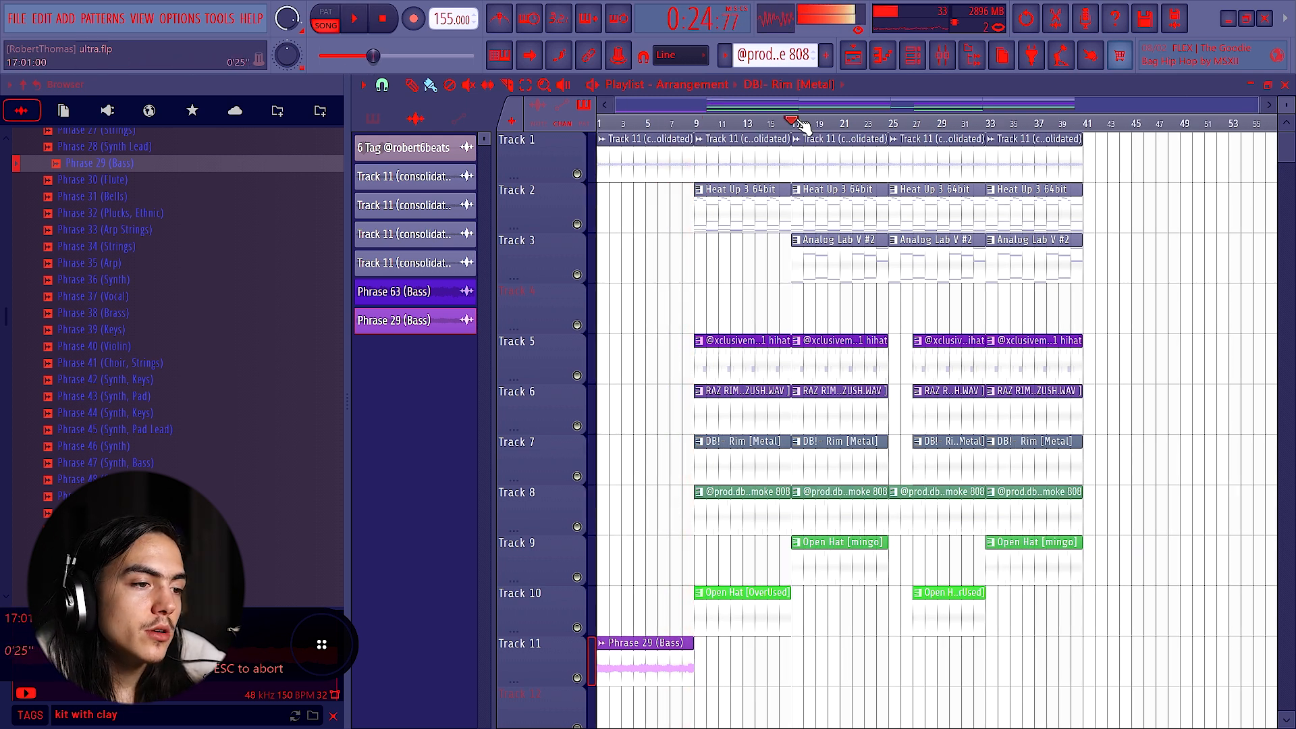
scroll(817, 203, "up", 2)
scroll(797, 263, "up", 2)
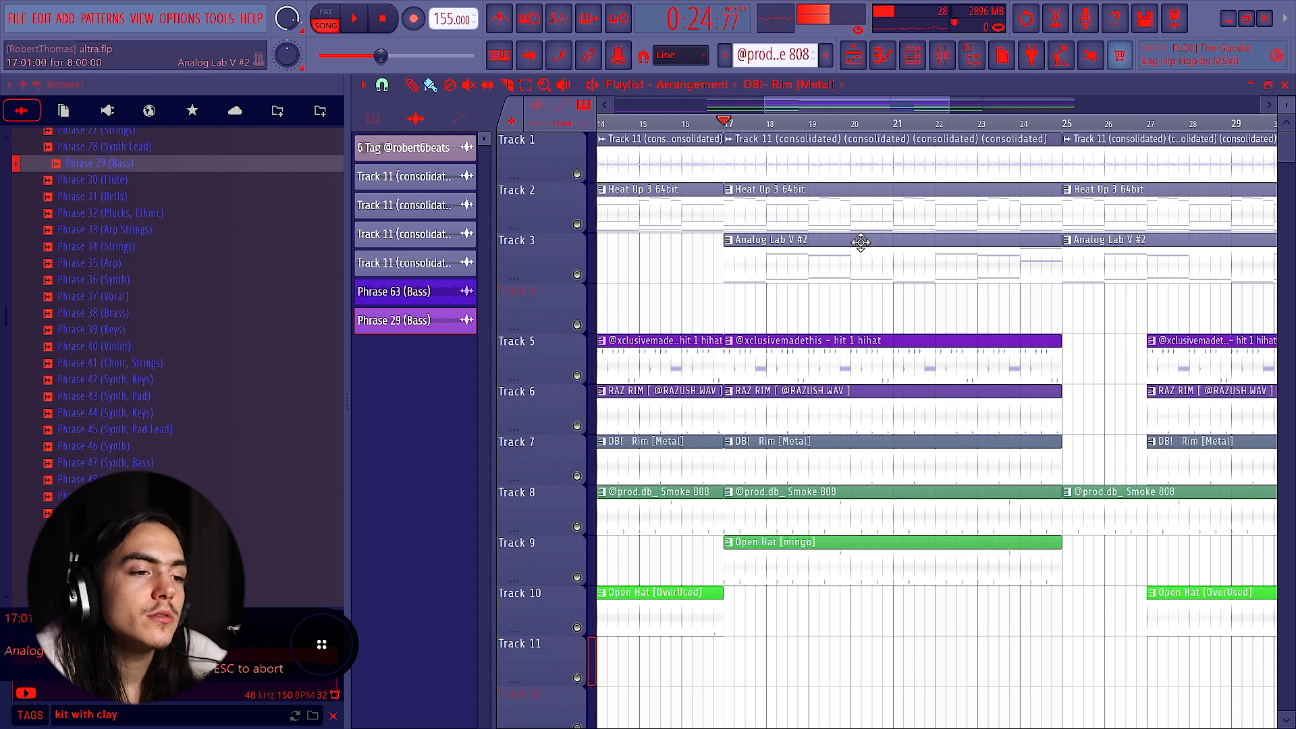
key("space")
scroll(945, 303, "down", 1)
scroll(884, 254, "down", 2)
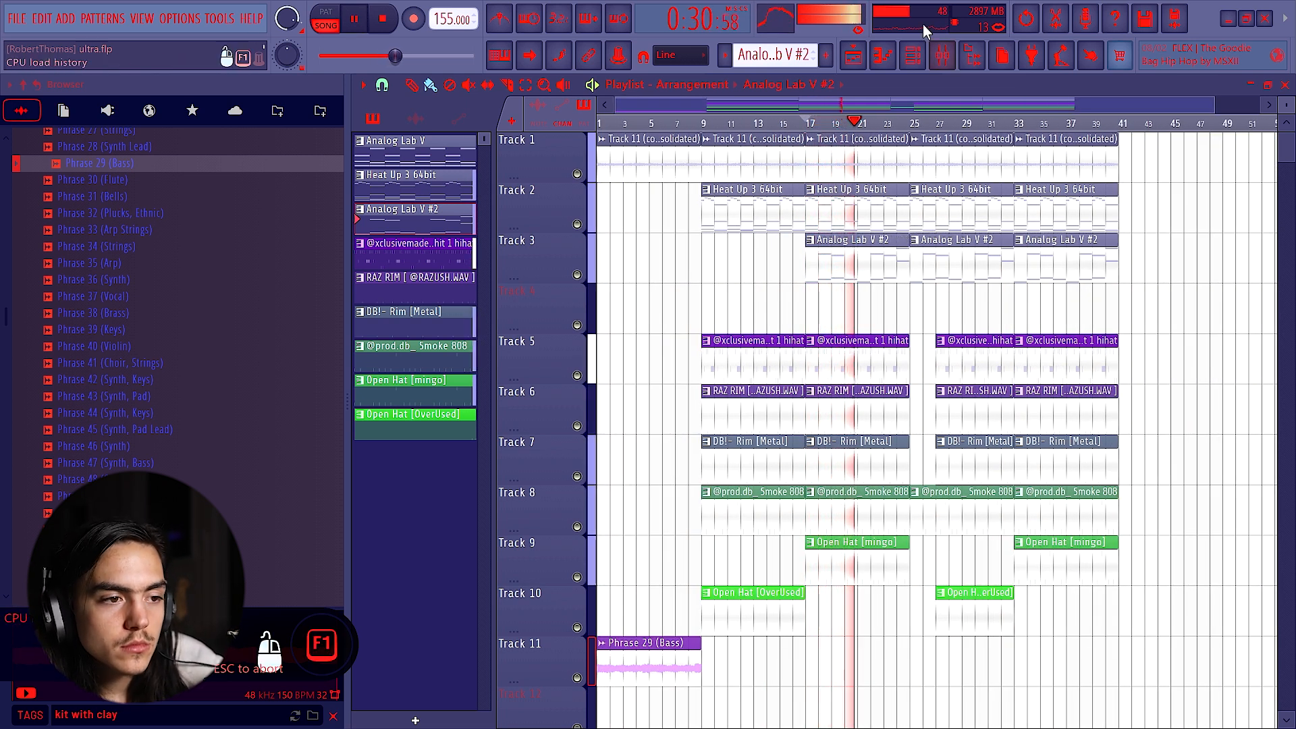
key("space")
Step: Pan the Analog Lab V #2 channel 42% right and show the Unsorted channel group
key("F6")
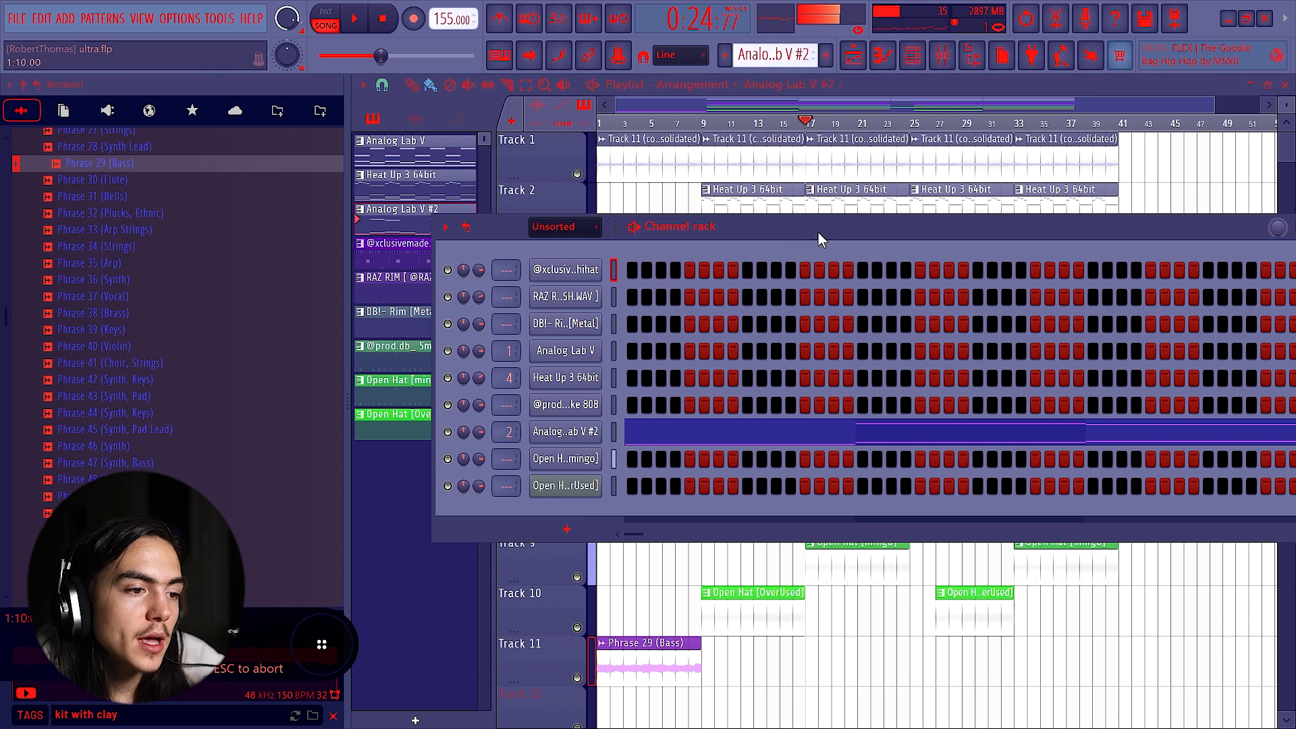
left_click_drag(818, 233, 803, 339)
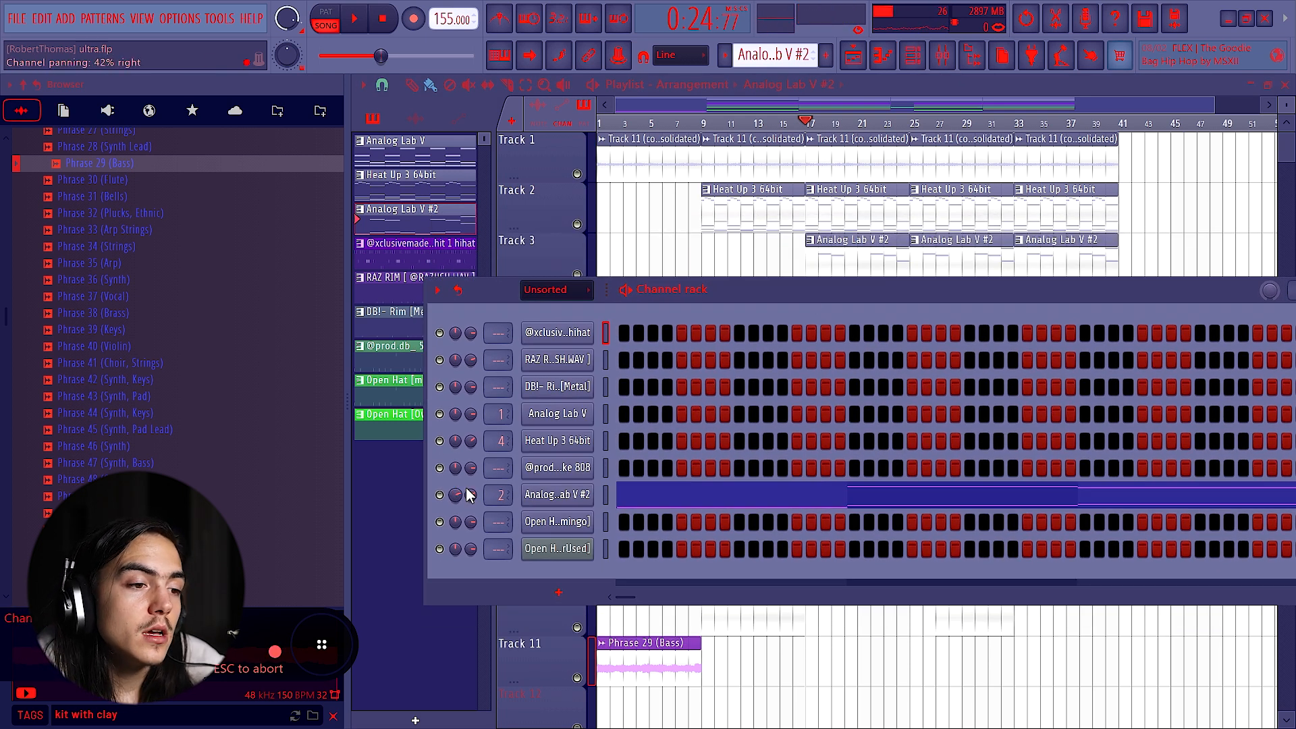
left_click(855, 156)
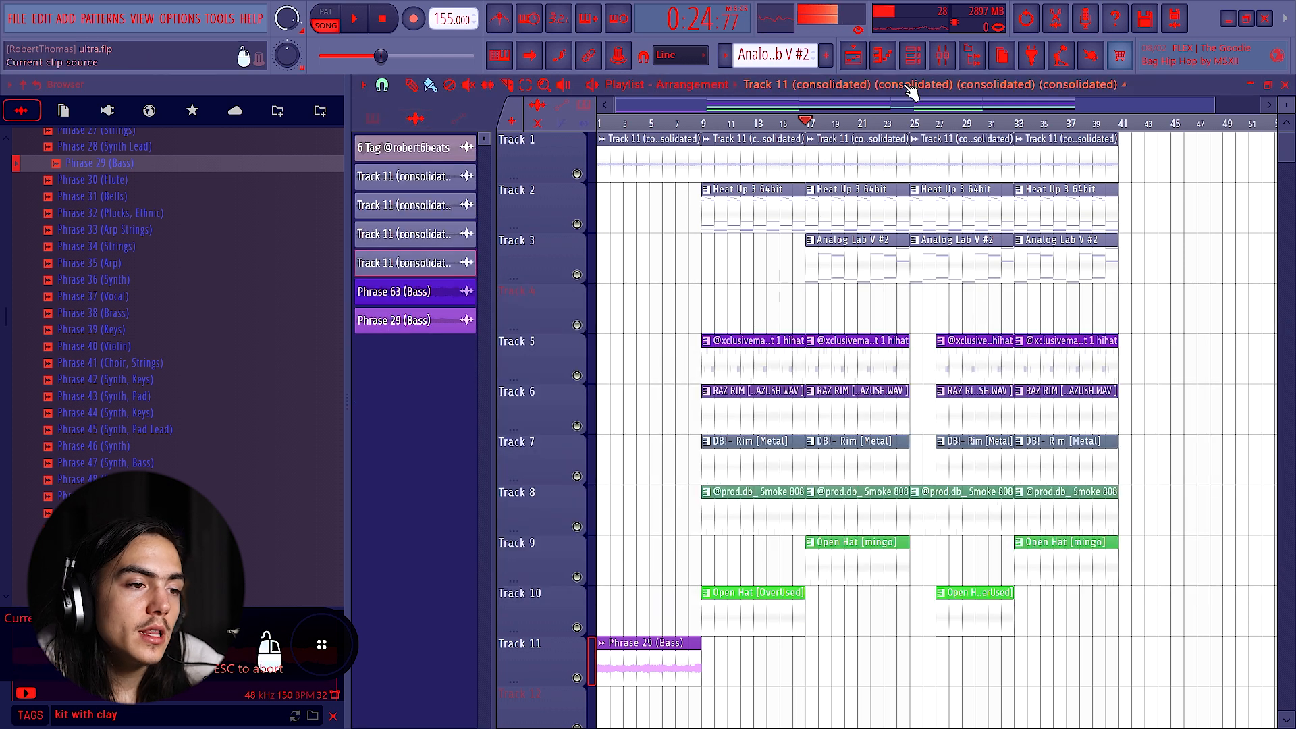
left_click(911, 56)
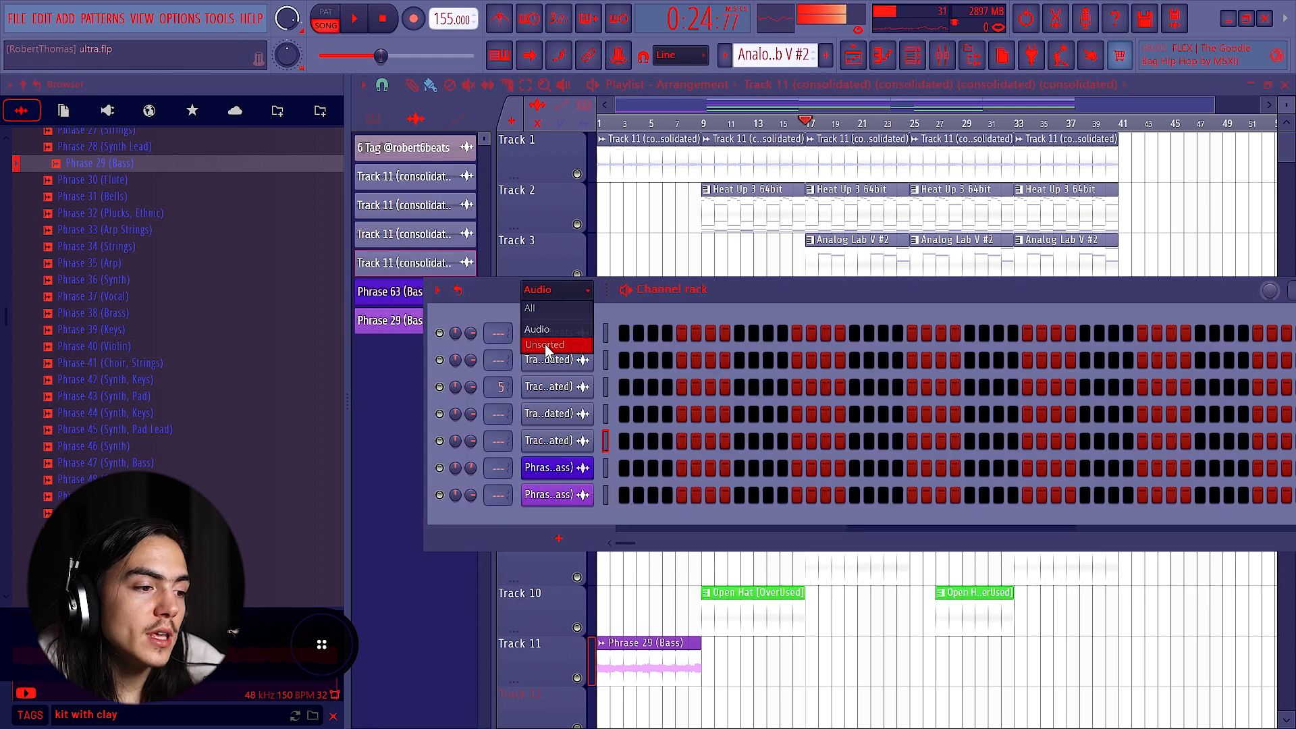
left_click(545, 344)
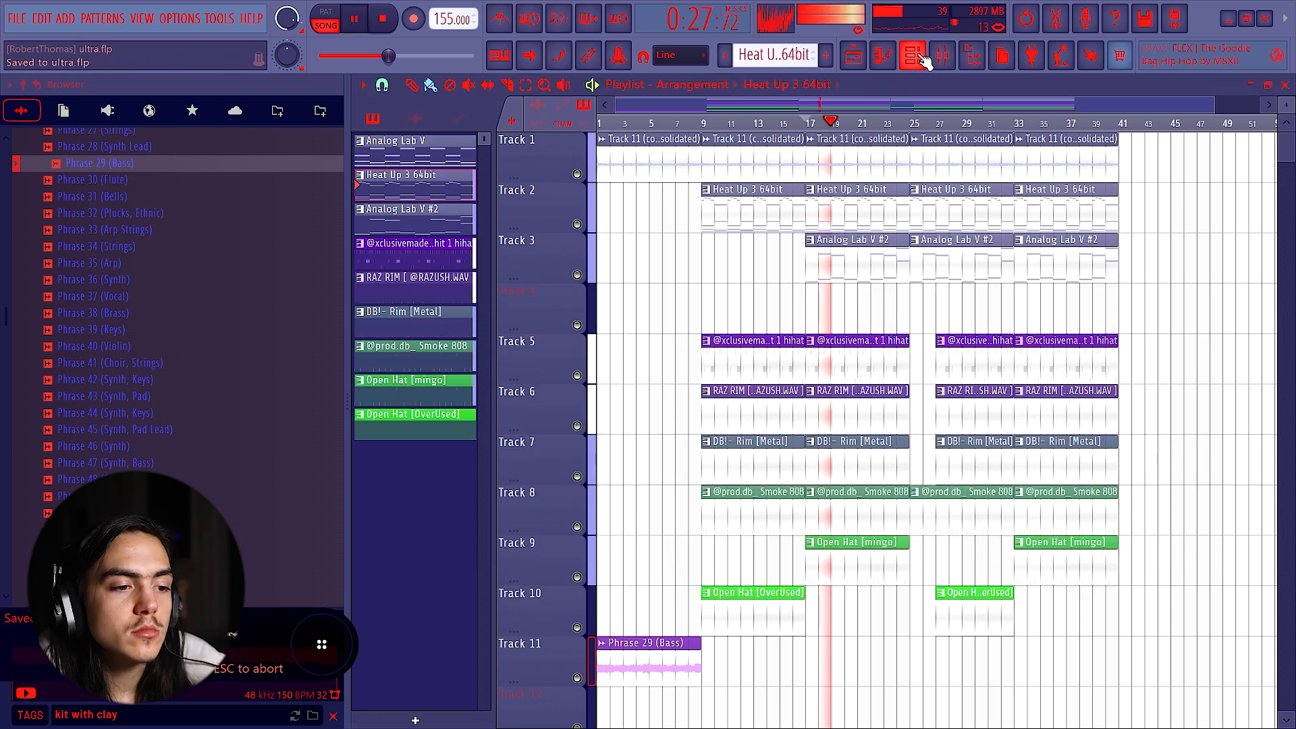
Step: Save the project and preview the panned layers from bar 17
scroll(938, 321, "down", 1)
scroll(941, 323, "down", 1)
scroll(965, 317, "down", 2)
key("space")
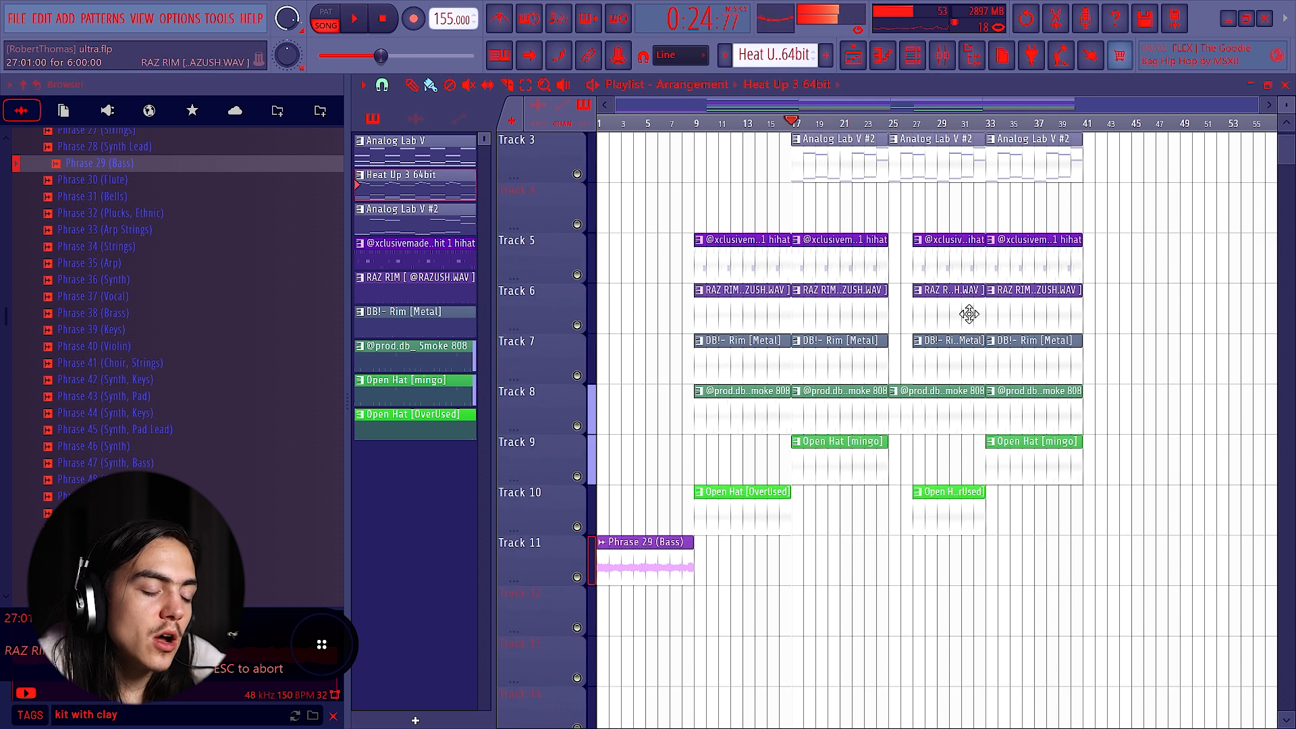
scroll(969, 314, "up", 2)
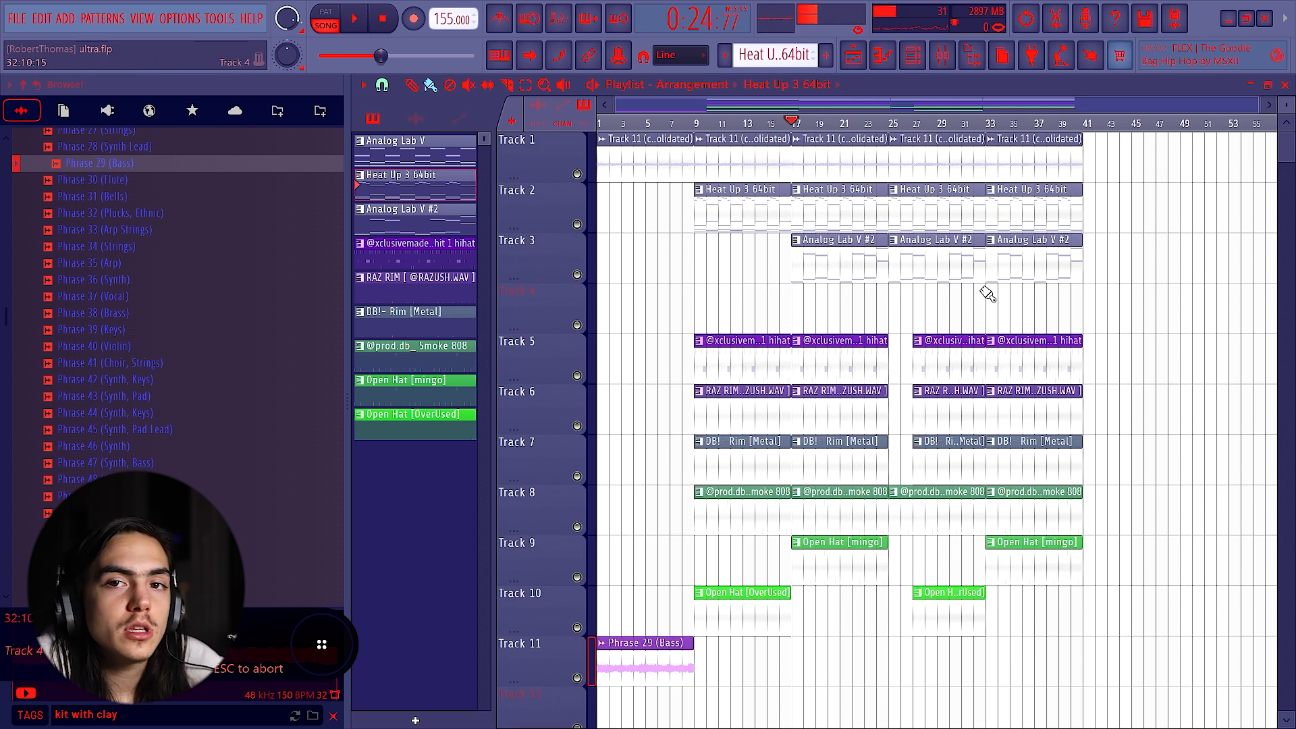
Step: Make the consolidated melody clip on Track 1 at bar 17 unique
left_click(795, 138)
left_click(836, 291)
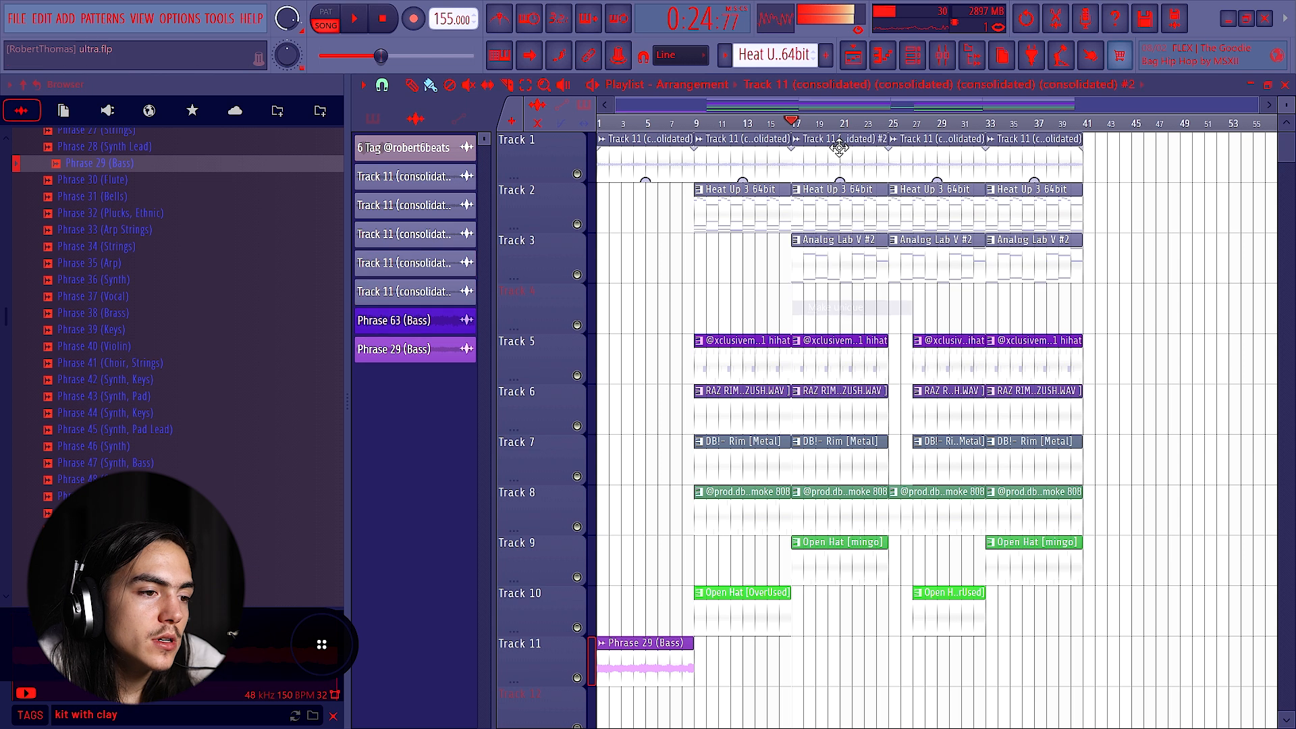
left_click(876, 149)
Step: Route the unique melody clip at bar 17 to its own free mixer track, insert 6
scroll(814, 164, "up", 3)
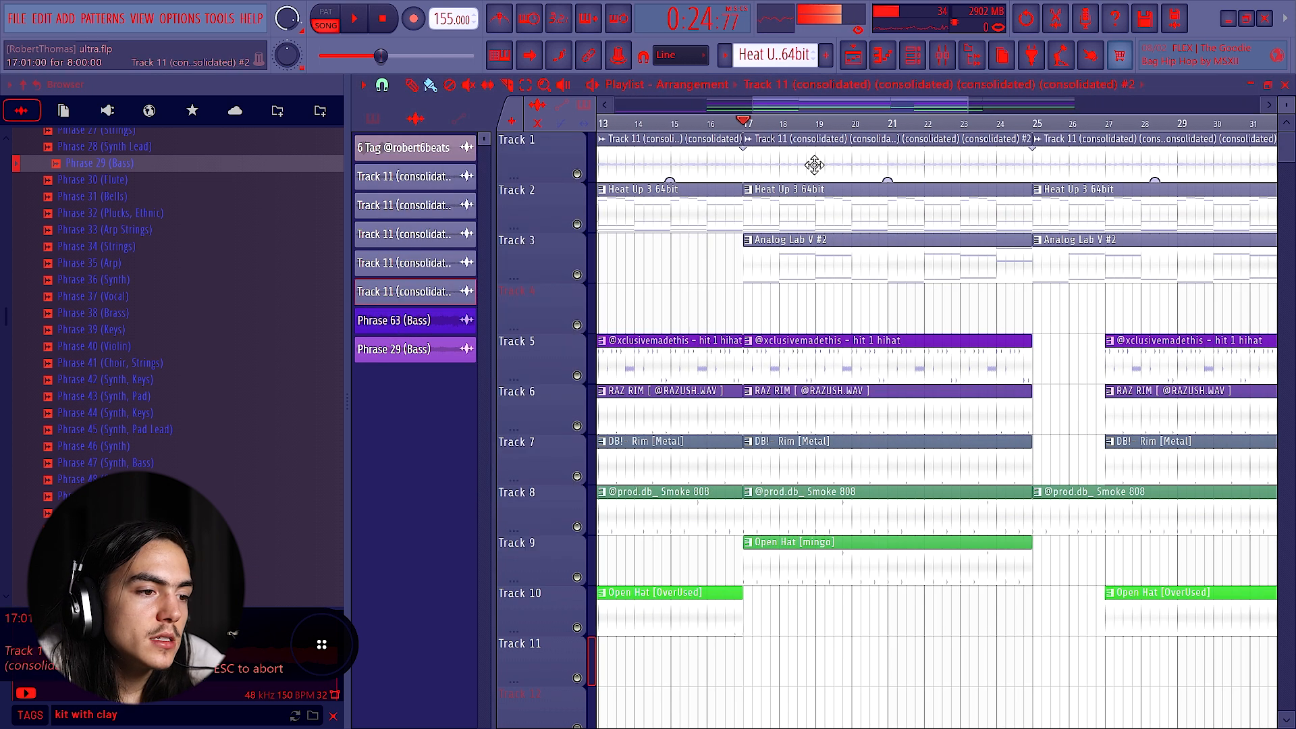
double_click(815, 163)
left_click(844, 243)
left_click(825, 282)
left_click(544, 324)
left_click(538, 374)
Step: Load EchoBoy in the first effect slot of the unique melody's mixer track and audition its Delay 1 preset
key("F9")
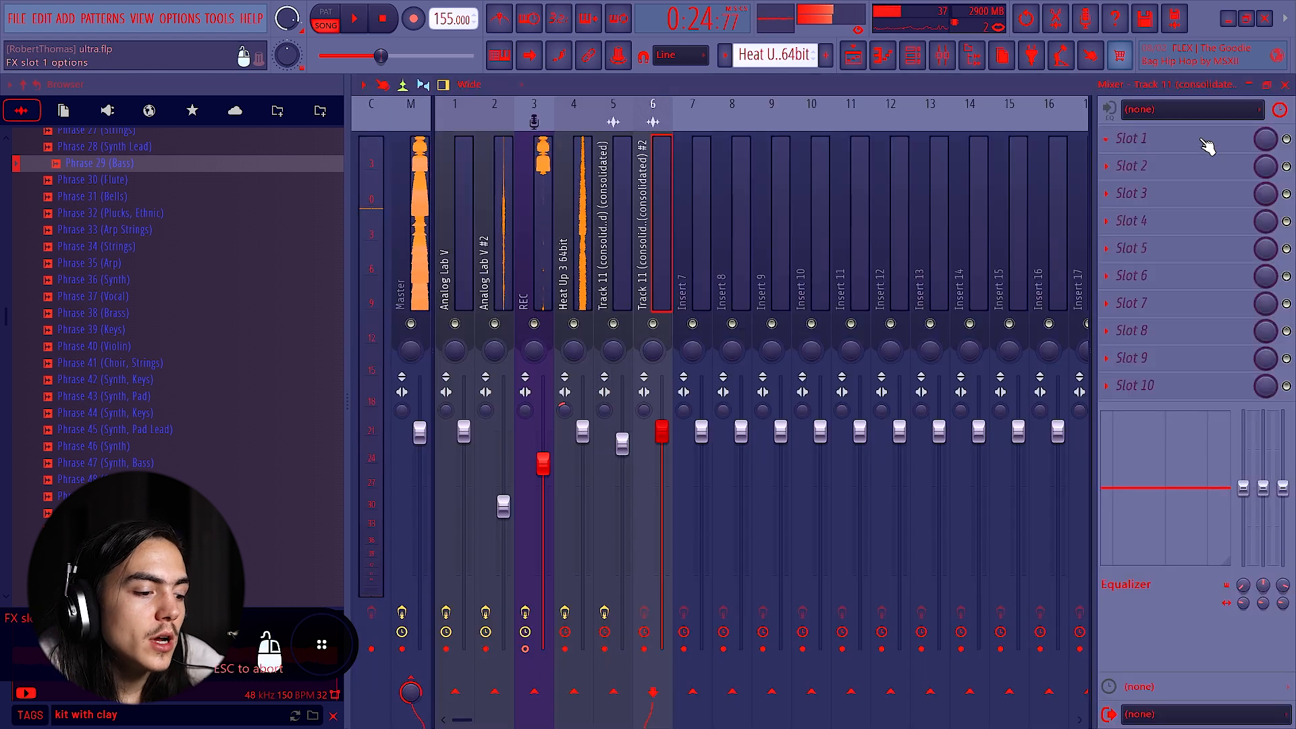
left_click(1201, 139)
key("e")
key("Return")
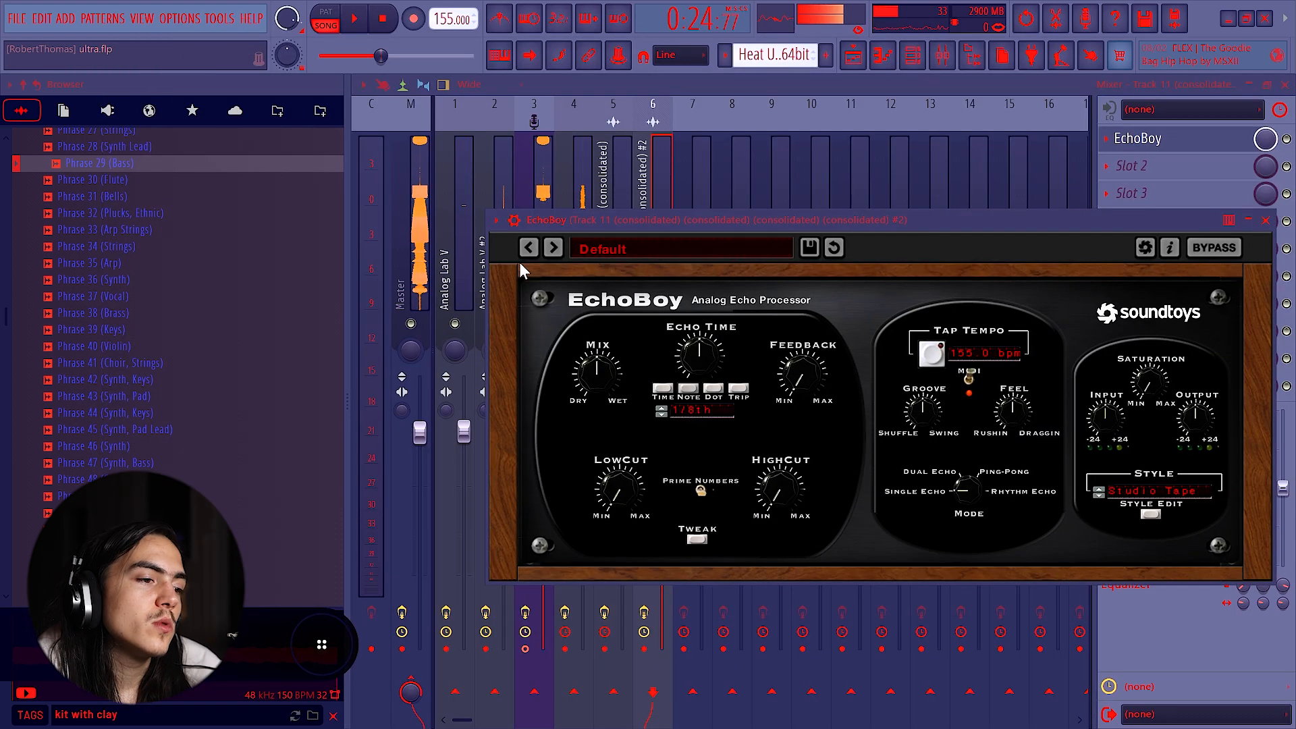
left_click(530, 250)
left_click(530, 250)
left_click(529, 251)
key("space")
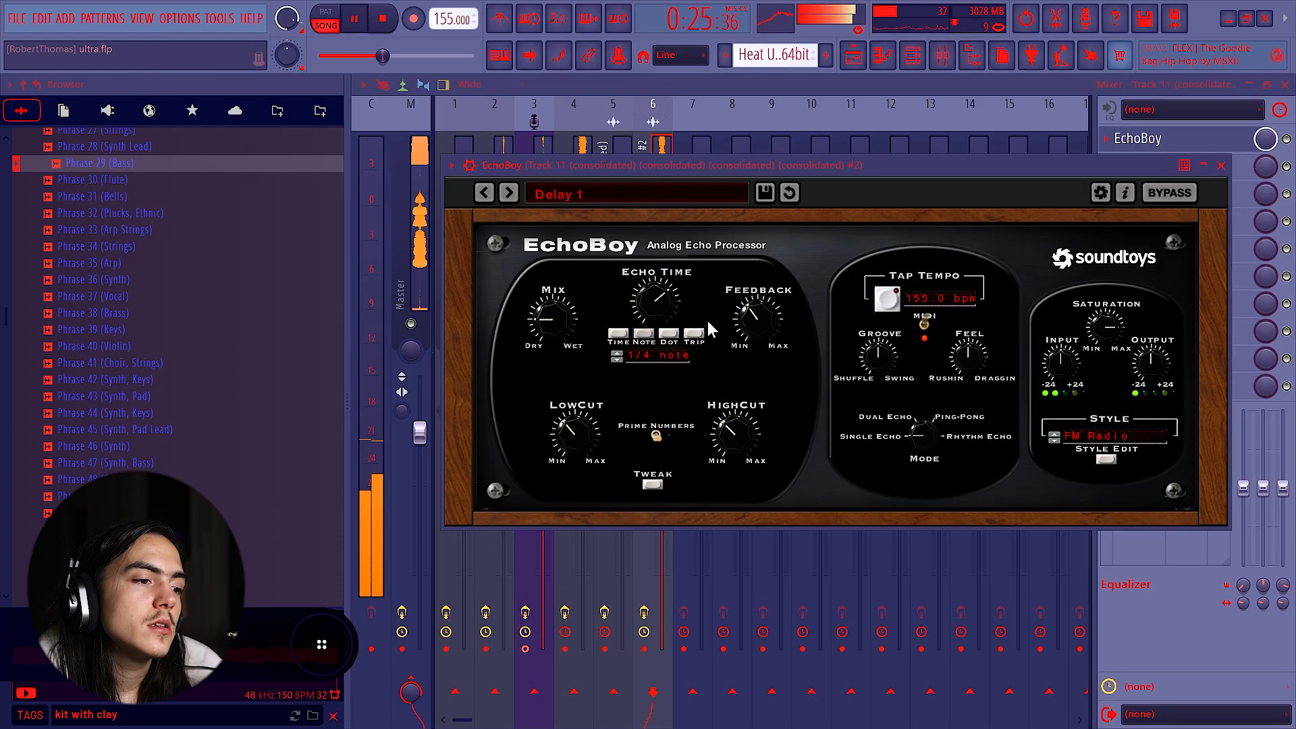
Step: Adjust the EchoBoy slot's mix level while previewing, and move the REC mixer track to insert 11
left_click(1220, 165)
key("space")
mouse_move(1265, 139)
left_mouse_down()
mouse_move(1266, 177)
mouse_move(1265, 108)
mouse_move(1266, 134)
left_mouse_up()
key("space")
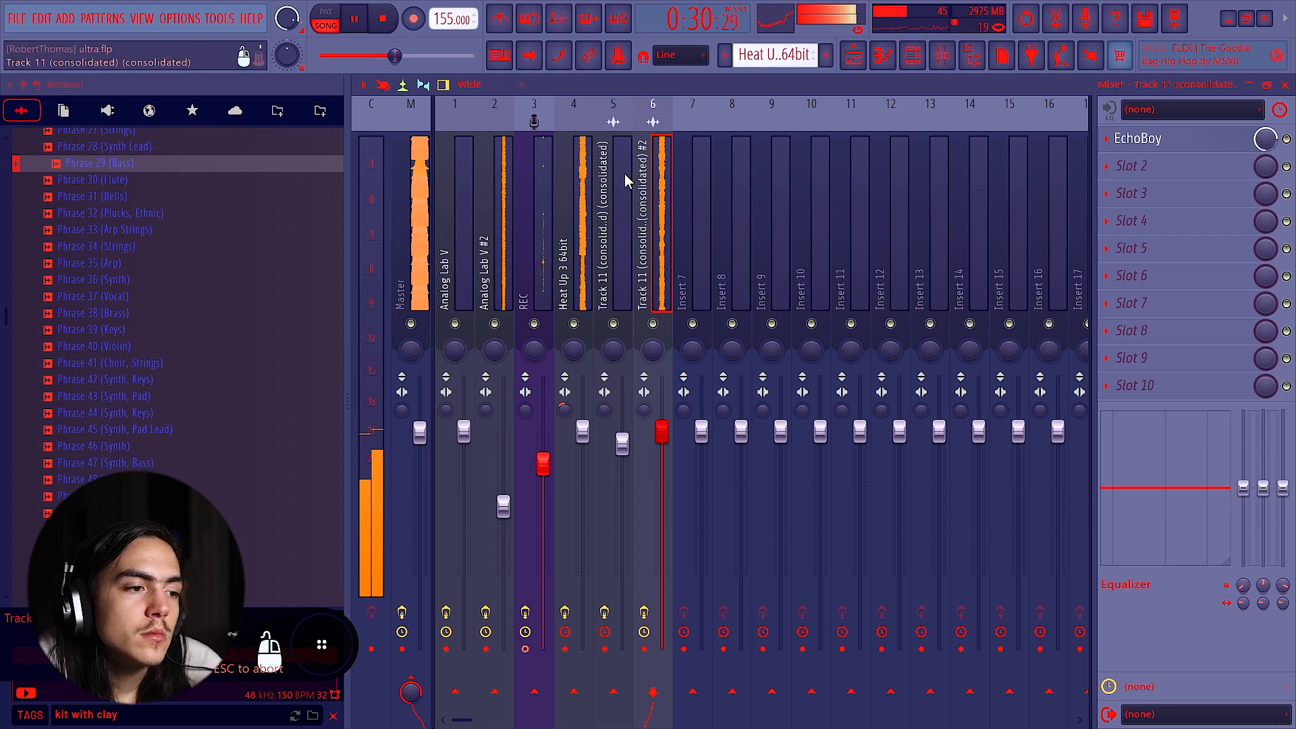
left_click_drag(530, 195, 813, 195)
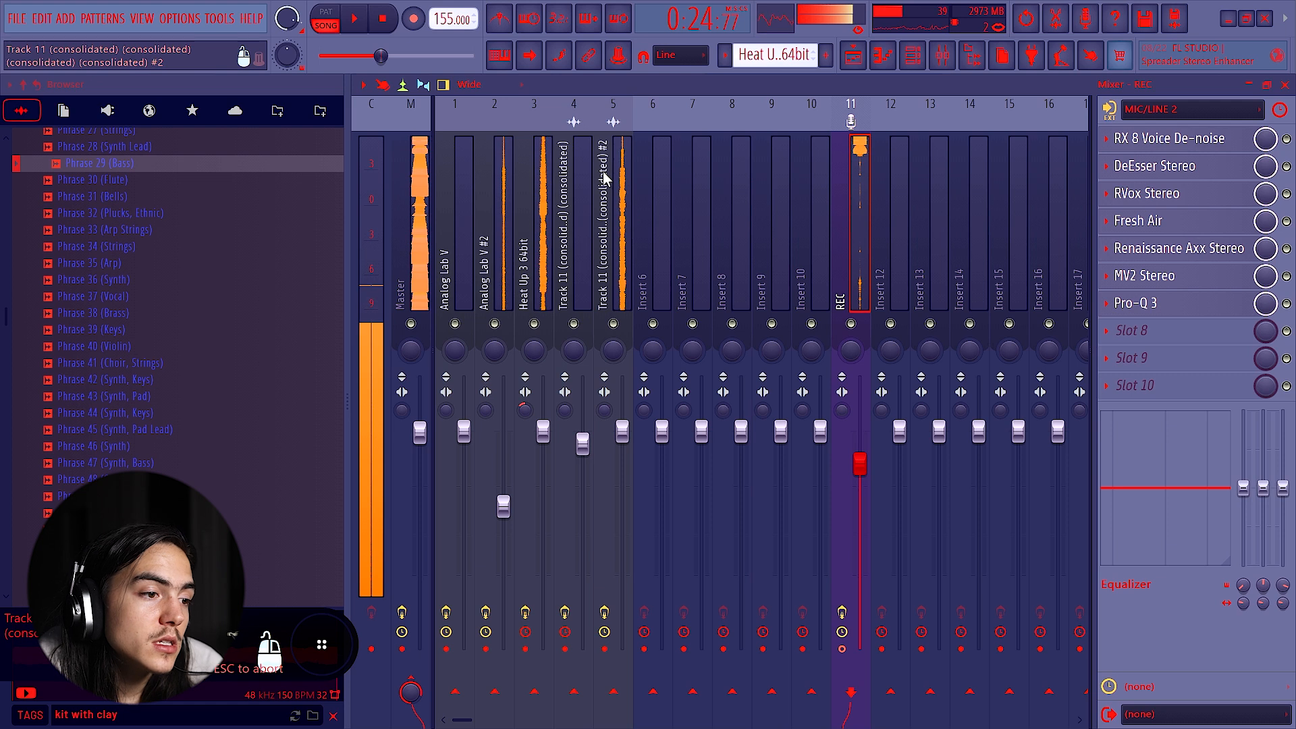
Step: Remove the Analog Lab V #2 clip at bar 25 and move the Heat Up 3 64bit clip there down to Track 13
key("F5")
scroll(1038, 192, "down", 1)
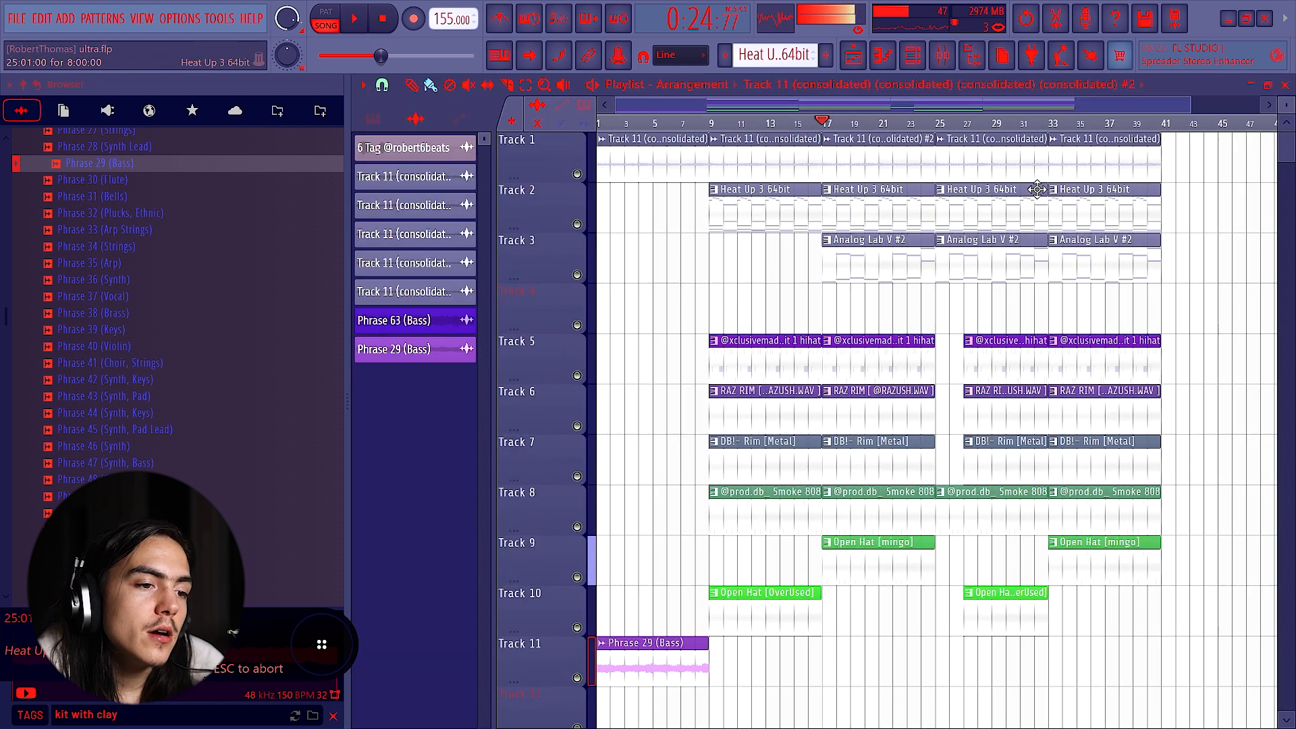
scroll(1043, 211, "up", 4)
scroll(1044, 215, "up", 1)
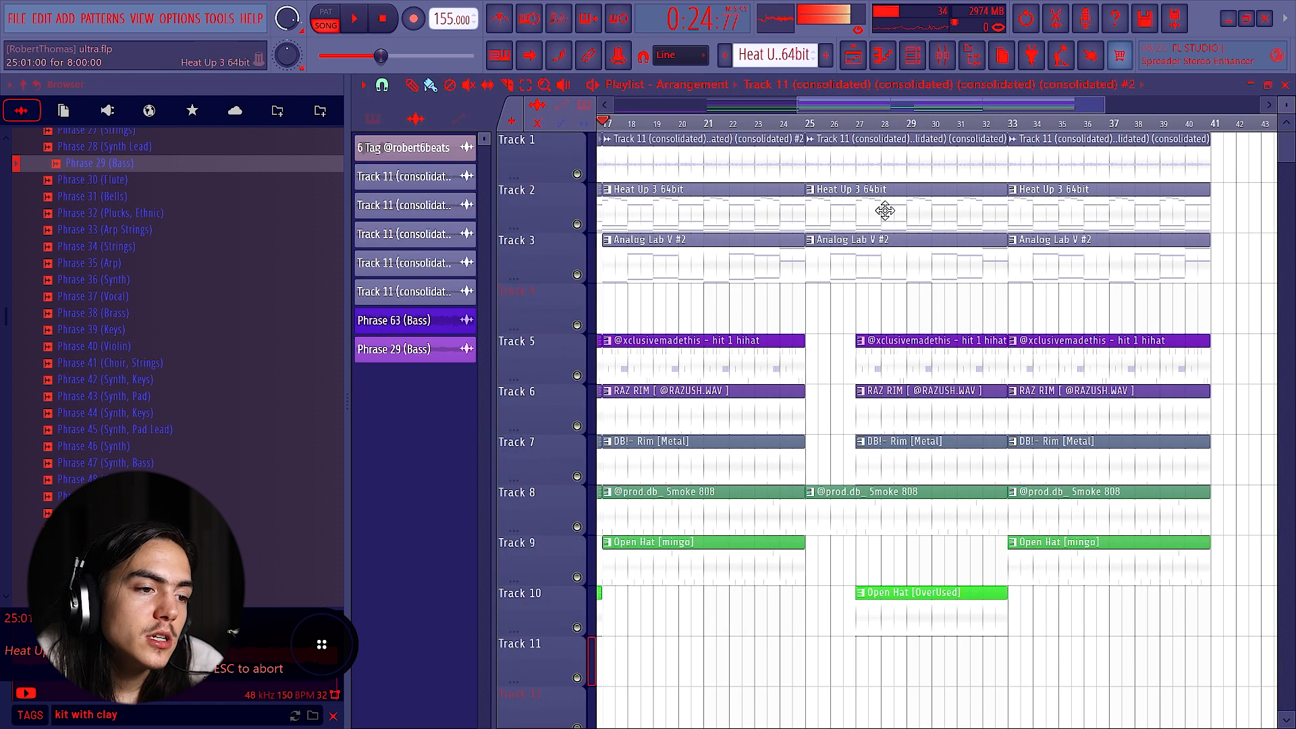
right_click(869, 269)
scroll(893, 251, "up", 1)
scroll(846, 207, "down", 3)
left_click_drag(903, 199, 925, 520)
scroll(938, 519, "up", 2)
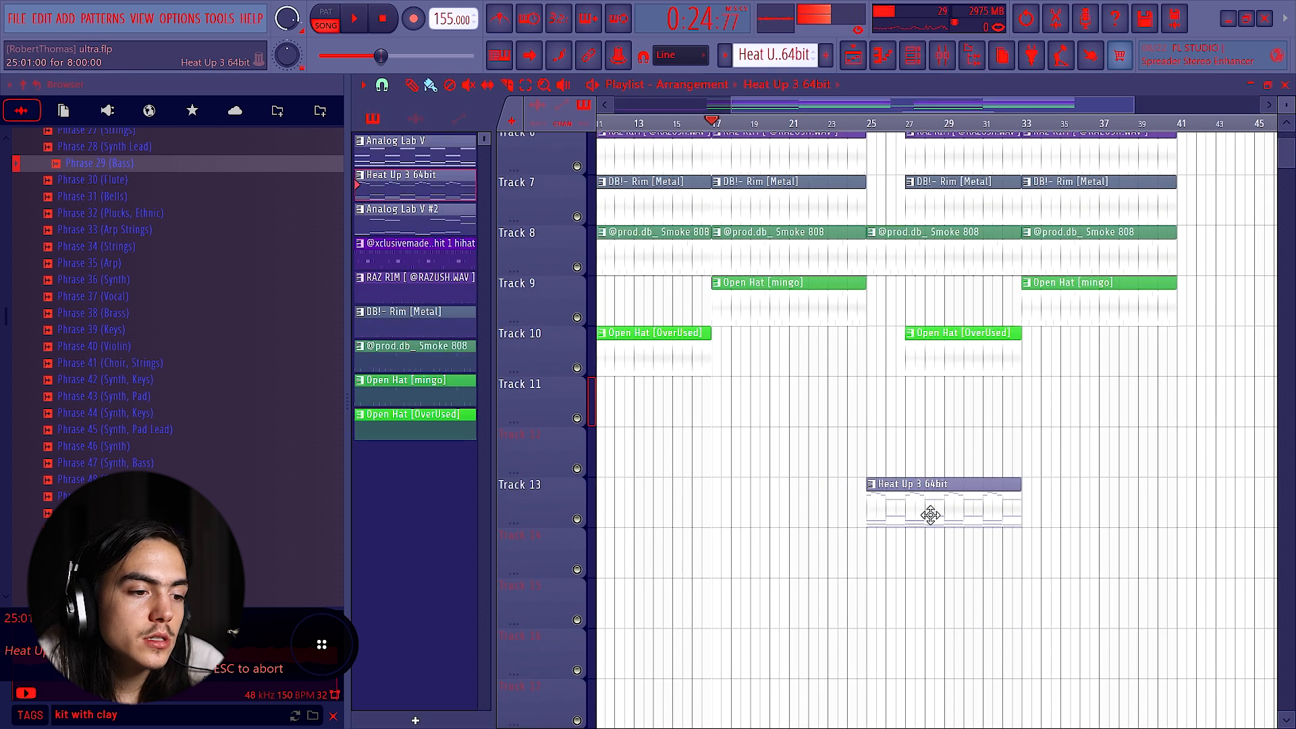
scroll(930, 516, "down", 2)
scroll(963, 482, "up", 2)
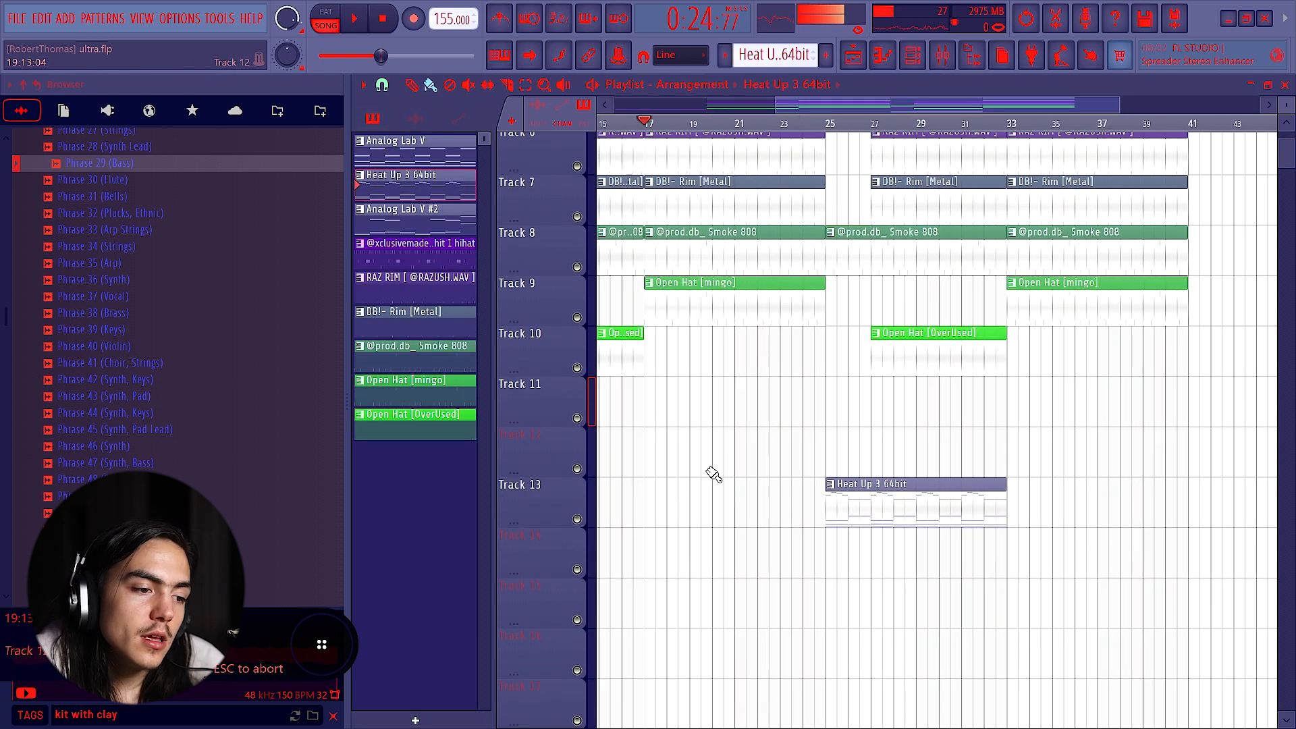
Step: Make the Heat Up 3 64bit clip at bar 25 on Track 13 unique and open its notes
right_click(554, 499)
key("Escape")
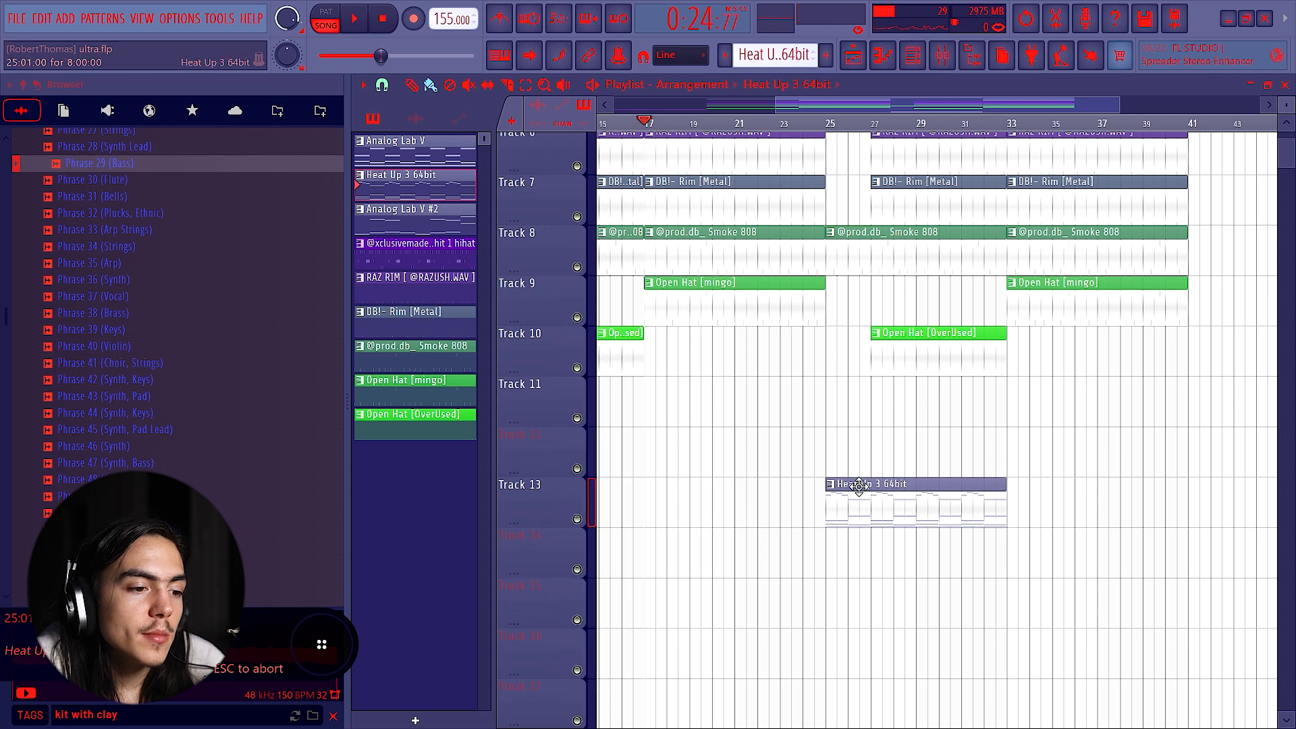
right_click(828, 488)
left_click(894, 622)
left_click(832, 124)
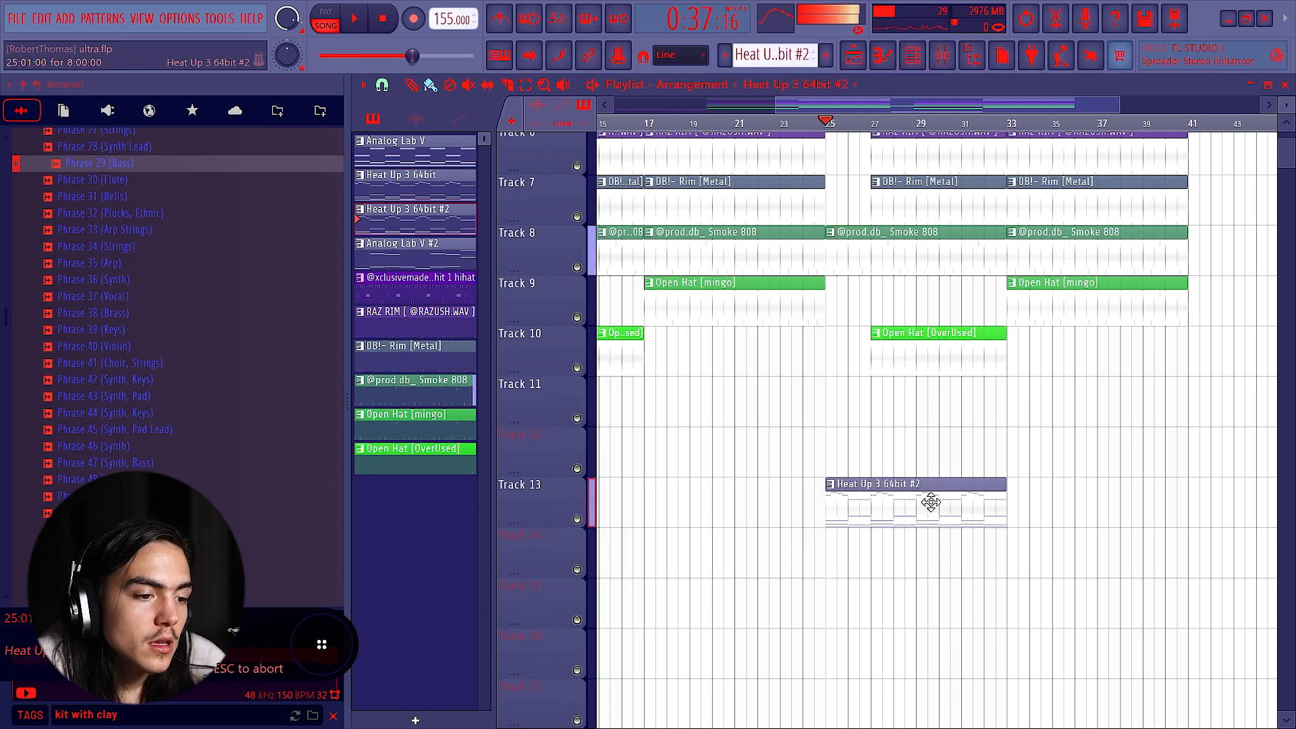
double_click(931, 502)
scroll(932, 439, "up", 3)
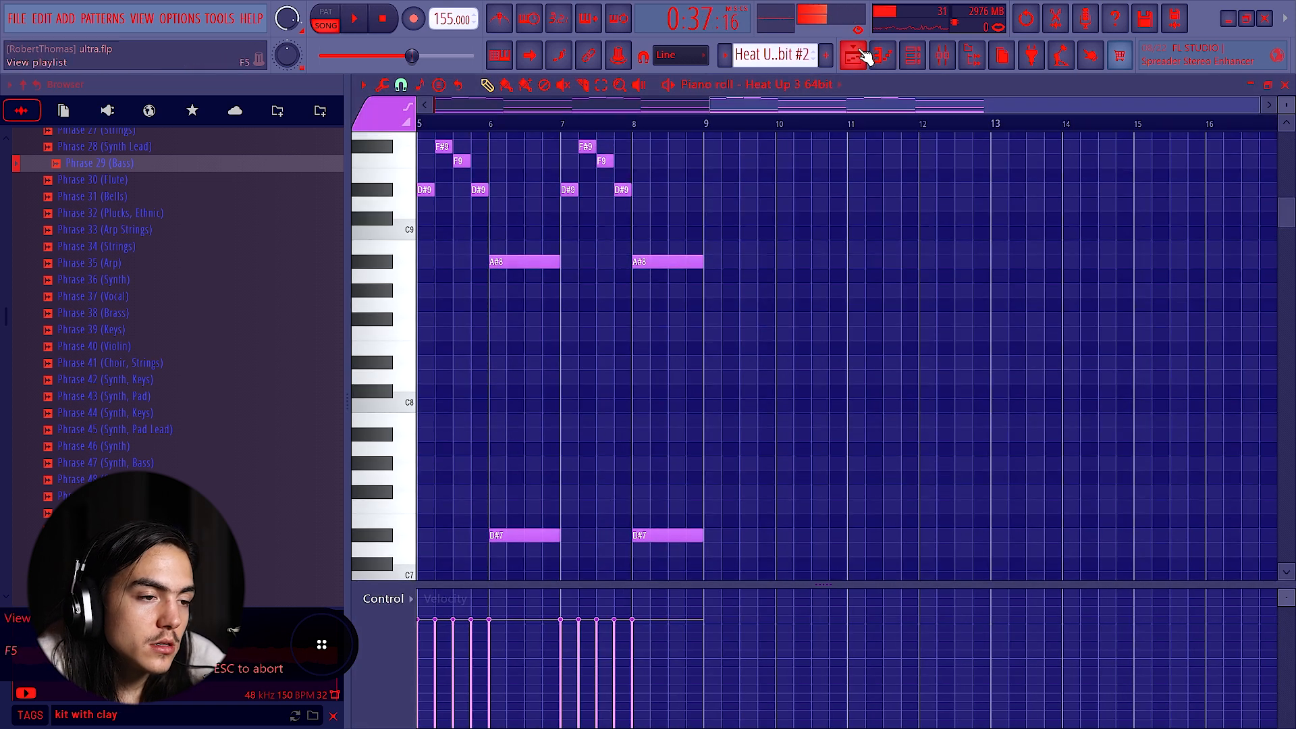
Step: Consolidate Track 13's eight-bar clip to a 24Bit int stereo WAV audio clip
left_click(853, 55)
right_click(546, 503)
mouse_move(648, 592)
left_click(736, 596)
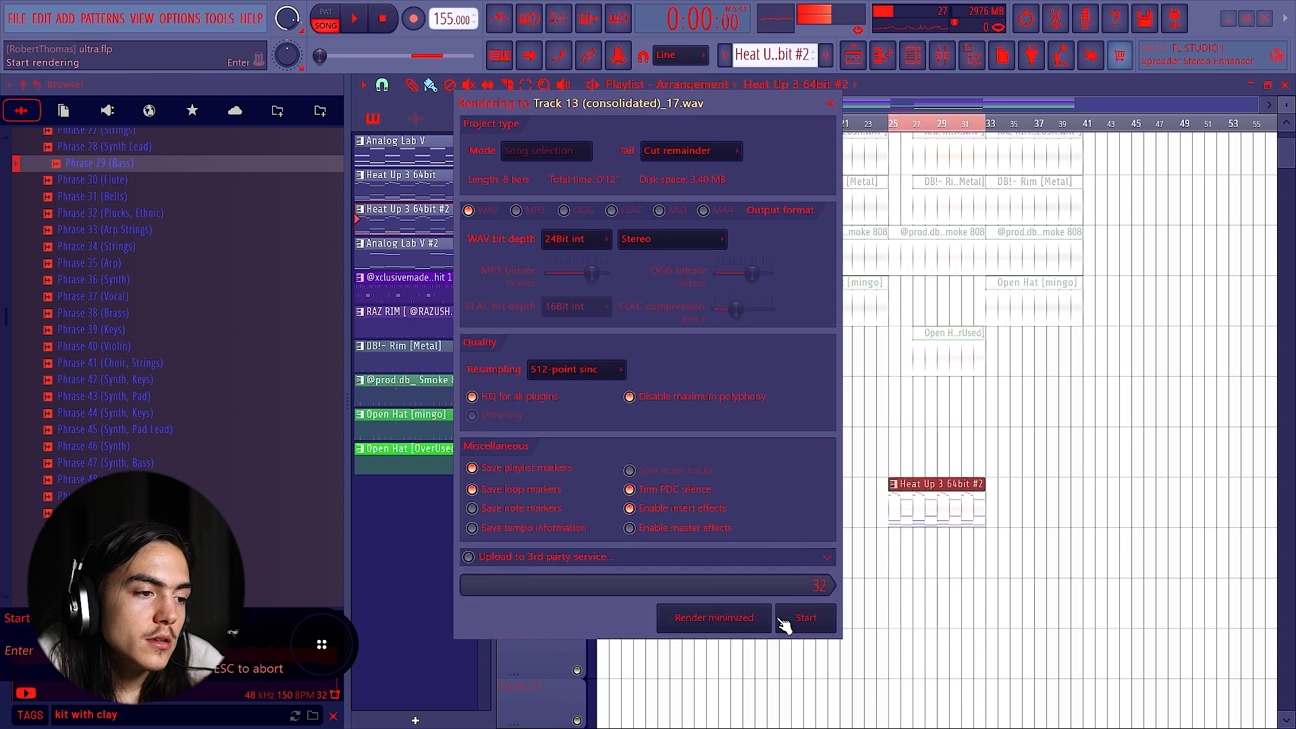
left_click(783, 614)
Step: Reverse the consolidated Track 13 audio, set declicking to Generic (bleeding) and shift its pitch by -1200 cents in Stretch mode
double_click(968, 491)
left_click(598, 349)
left_click(587, 411)
left_click(670, 379)
left_click_drag(679, 269, 680, 351)
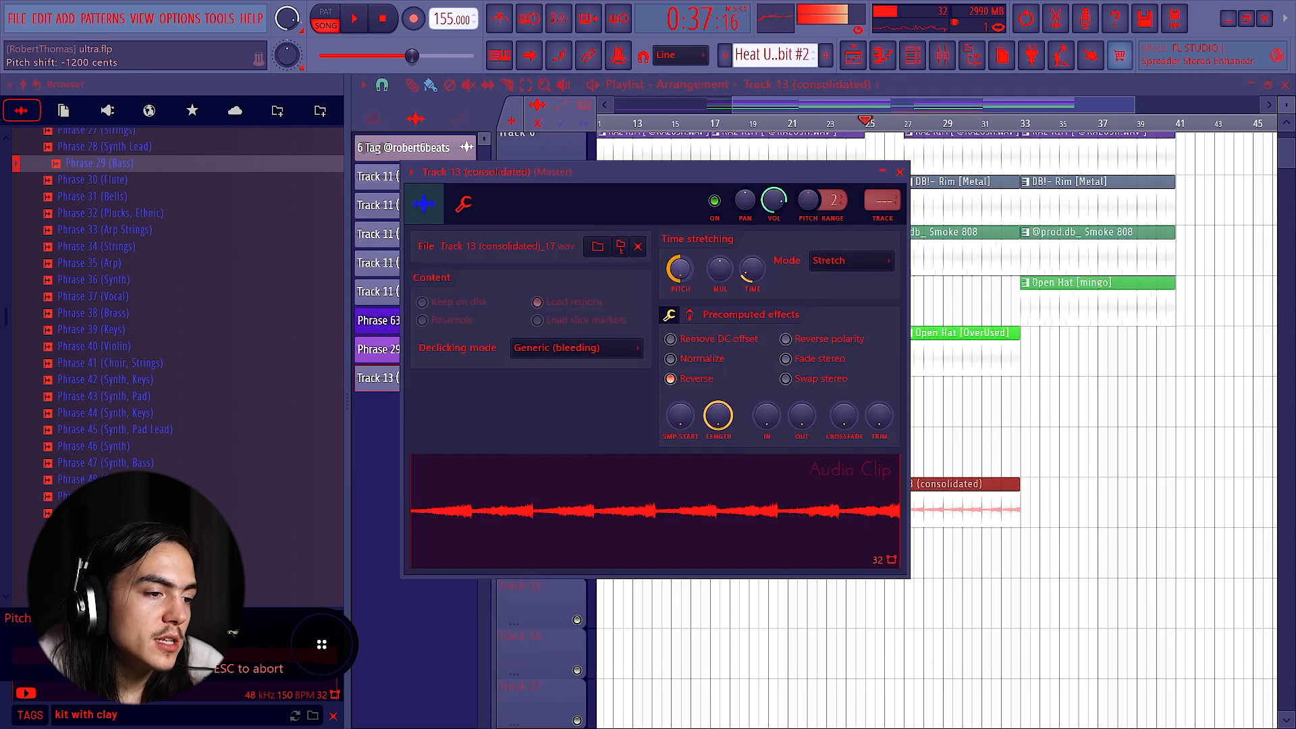
left_click(899, 172)
scroll(904, 504, "up", 3)
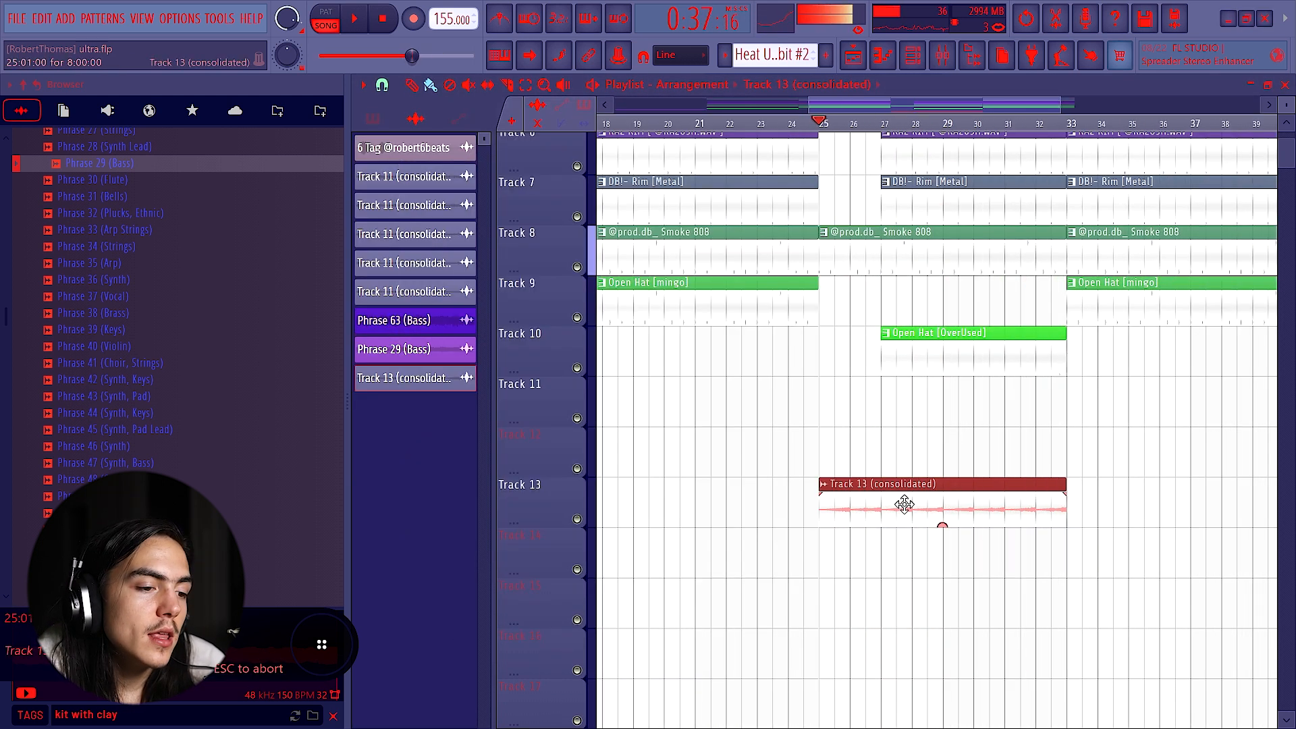
Step: Rearrange one-bar slices of the Track 13 audio in reversed order on Track 14 from bar 25 and consolidate them
left_click(862, 512)
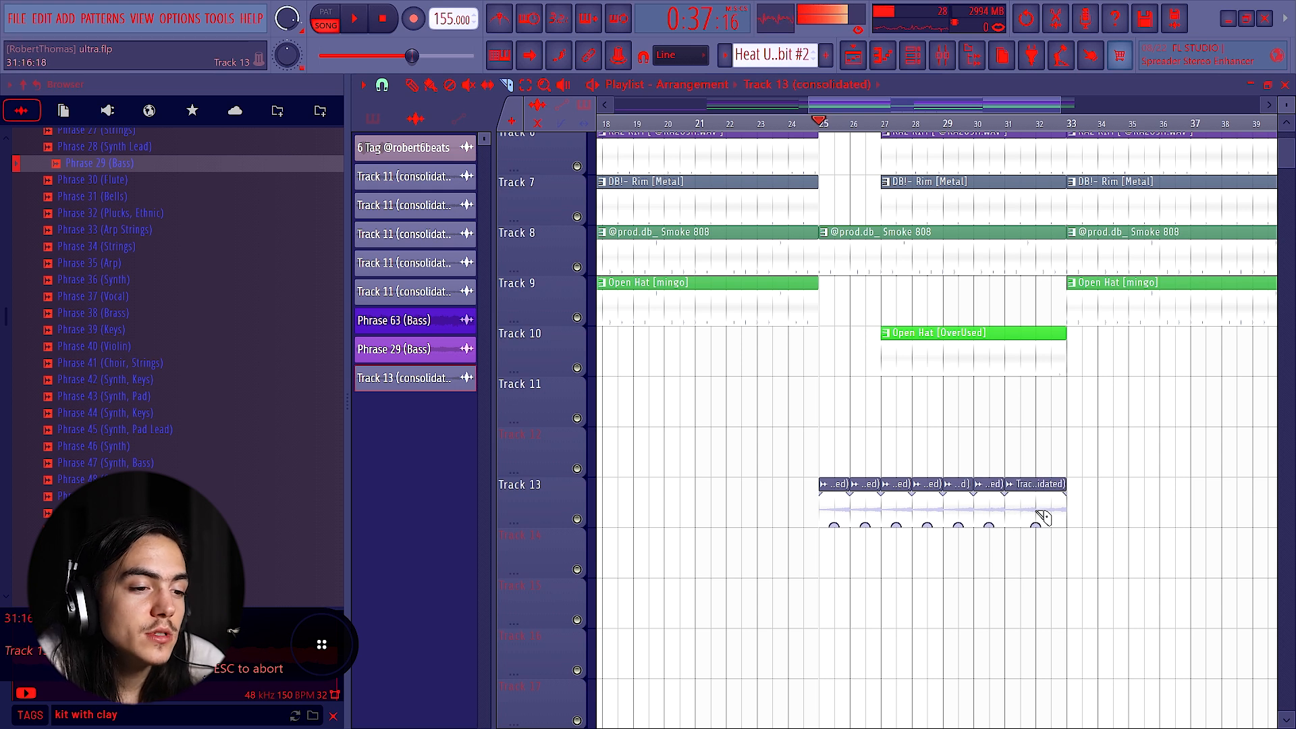
left_click_drag(1052, 516, 831, 555)
left_click_drag(1018, 506, 877, 579)
mouse_move(971, 530)
left_mouse_down()
mouse_move(914, 550)
mouse_move(956, 557)
left_mouse_up()
left_click_drag(902, 510, 987, 564)
left_click_drag(868, 502, 1059, 568)
scroll(1009, 544, "down", 4)
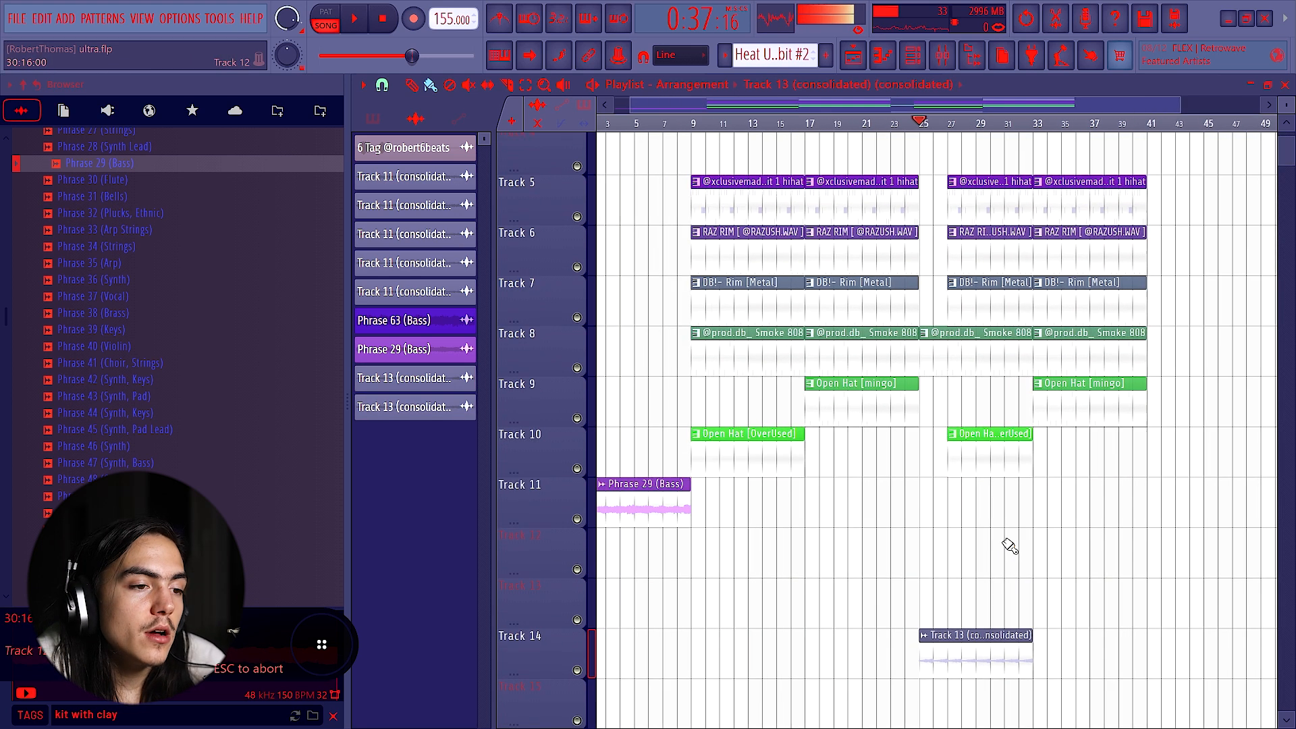
Step: Move the consolidated clip to Track 2 at bar 25 and duplicate it at bar 33 as a unique clip
left_click_drag(951, 641, 954, 269)
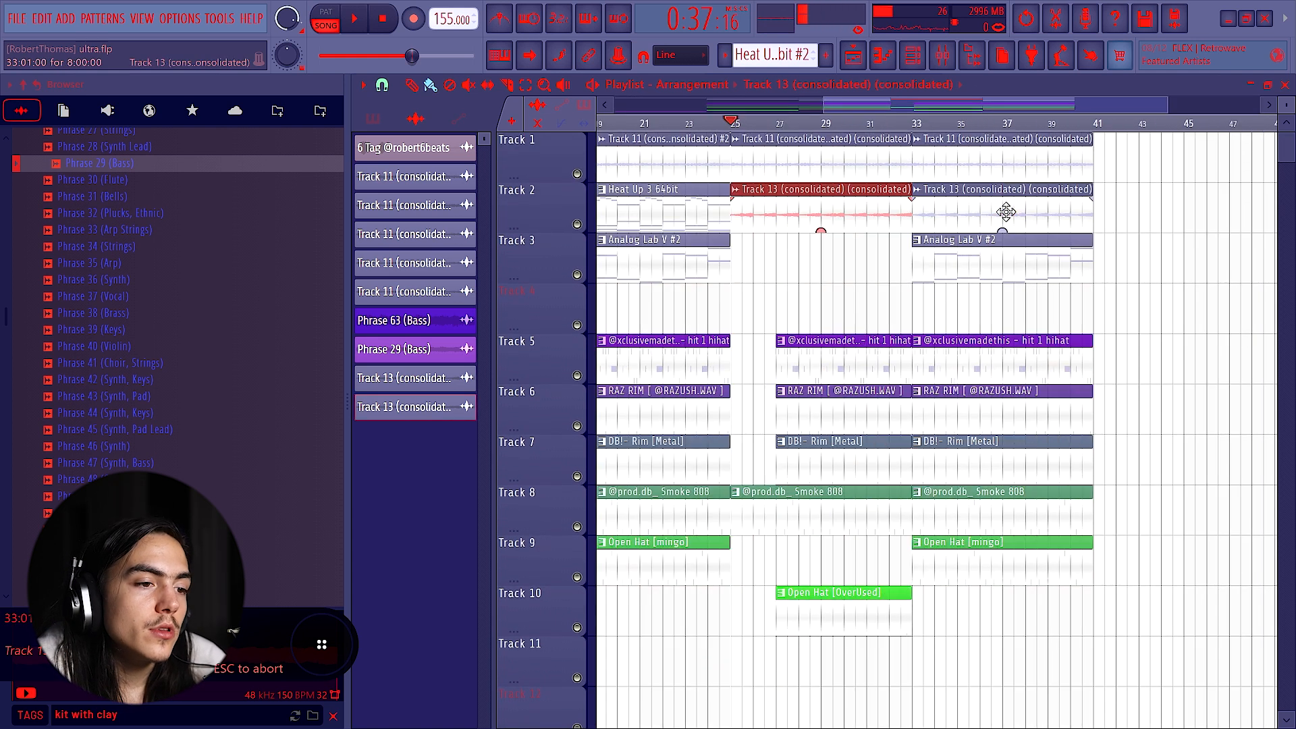
key("ctrl+d")
left_click_drag(840, 217, 991, 217)
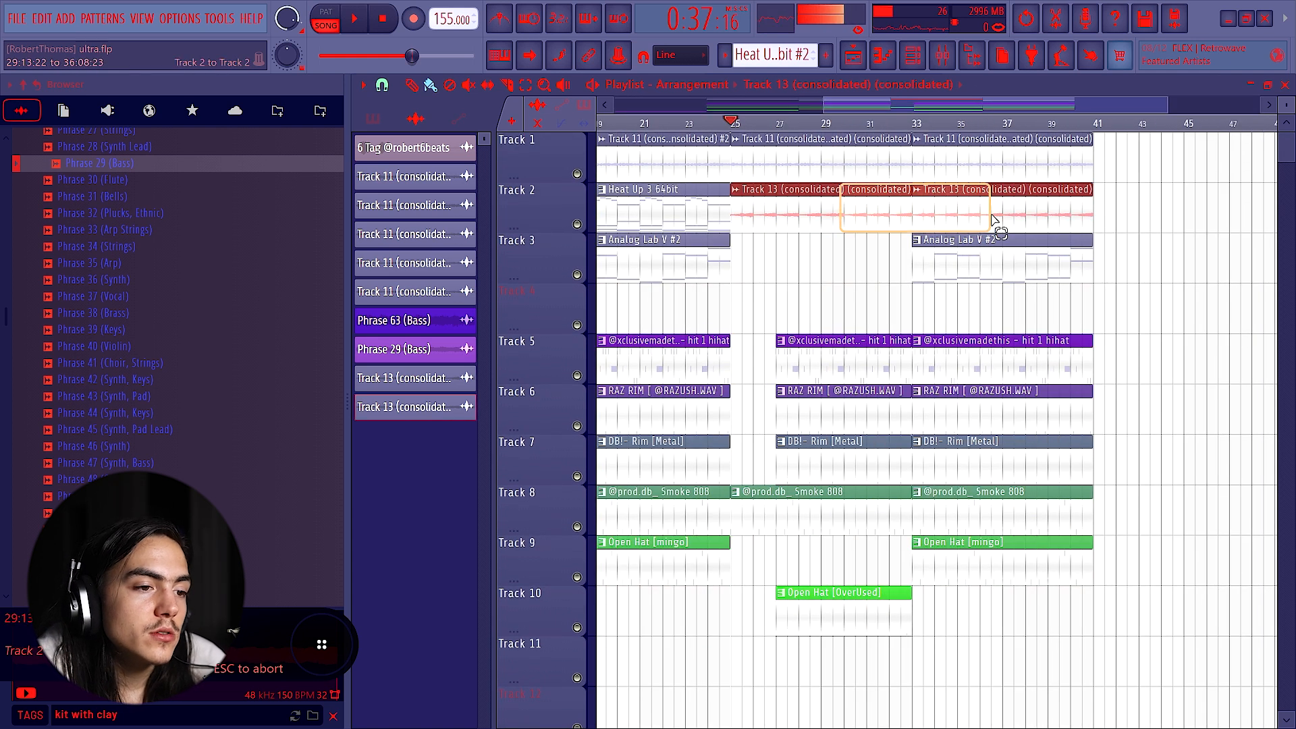
left_click(917, 189)
left_click(965, 360)
left_click(966, 362)
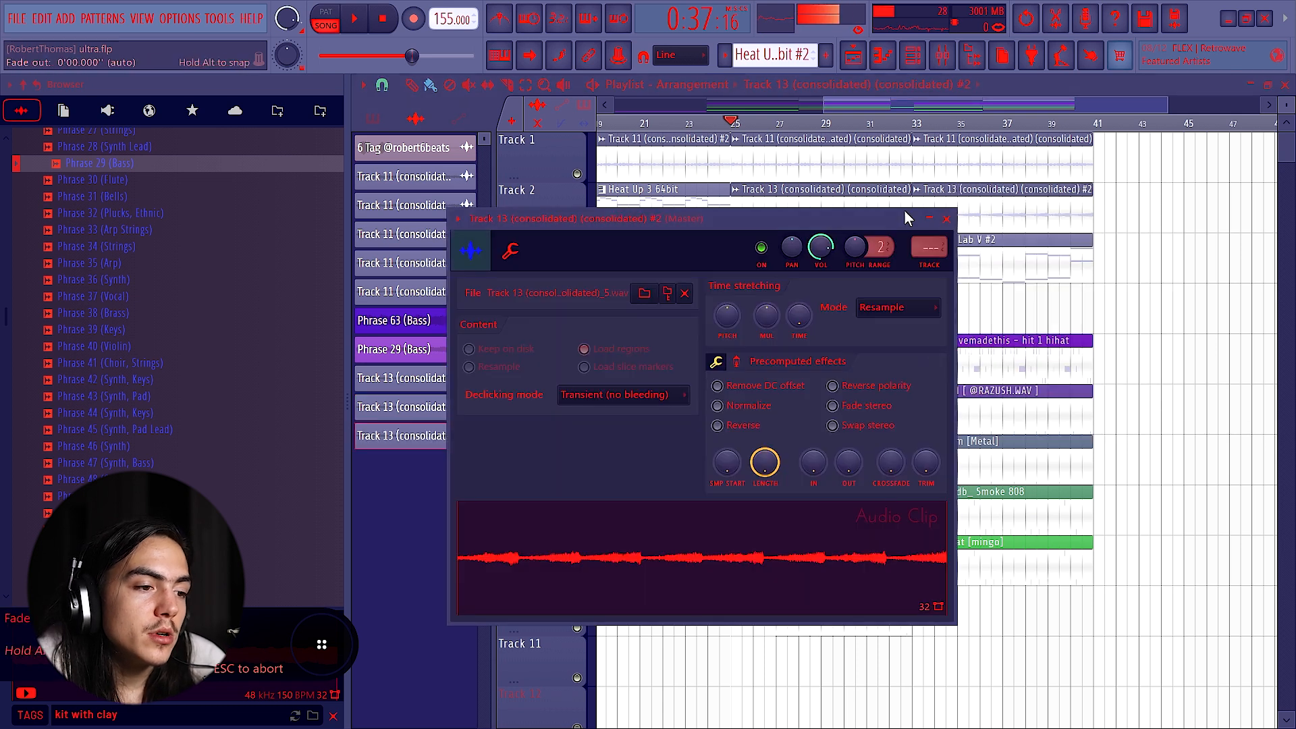
Step: Set the unique clip to Stretch mode with raised pitch and Generic (bleeding) declicking, and route it to mixer insert 6
left_click(888, 310)
left_click(888, 355)
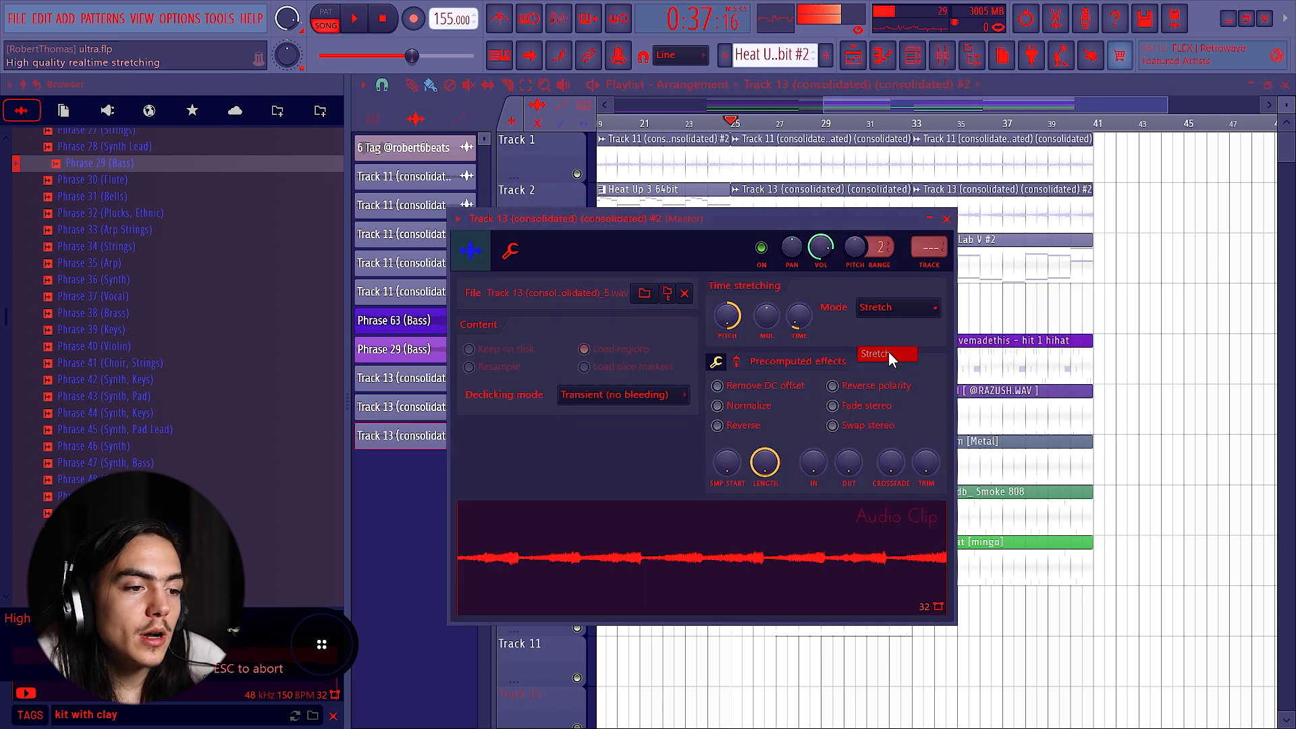
left_click(607, 395)
left_click(603, 458)
left_click(928, 248)
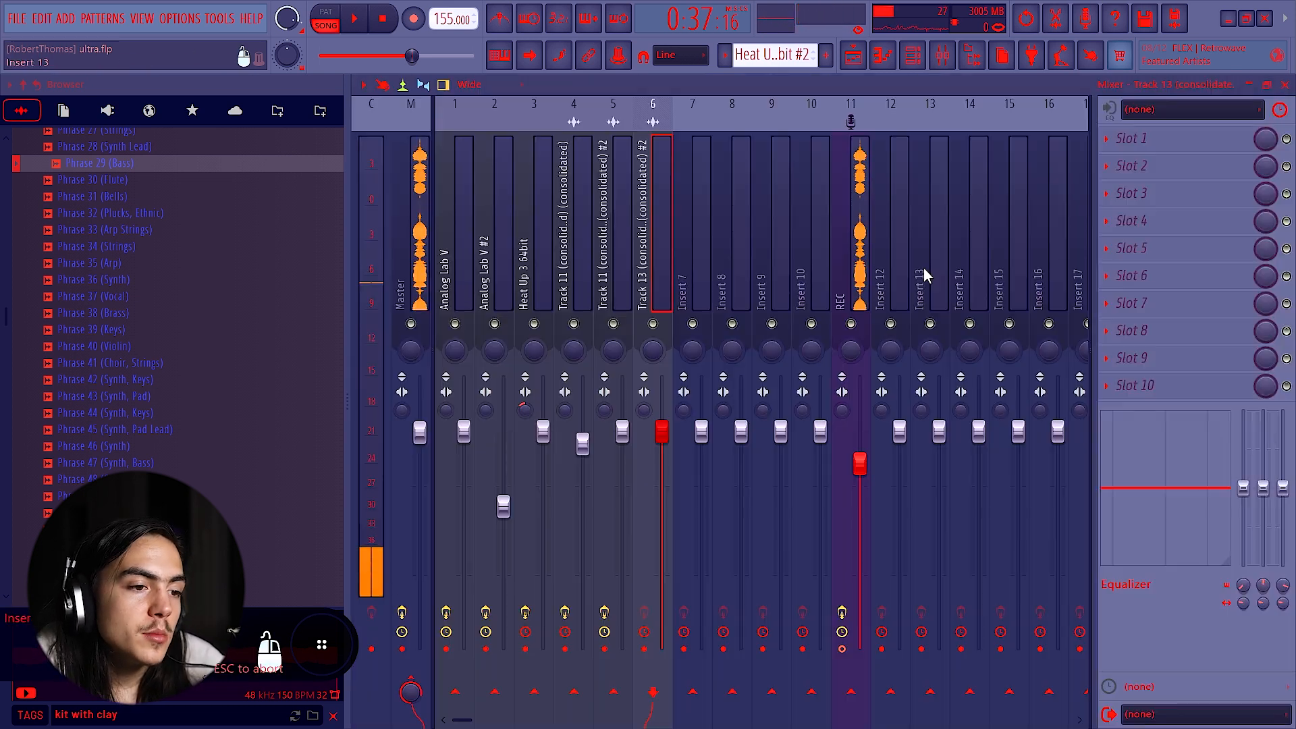
Step: Load ValhallaVintageVerb in insert 6's first effect slot with a 3.03 s decay, Chamber mode and 1980s color
left_click(1167, 138)
left_click(1170, 135)
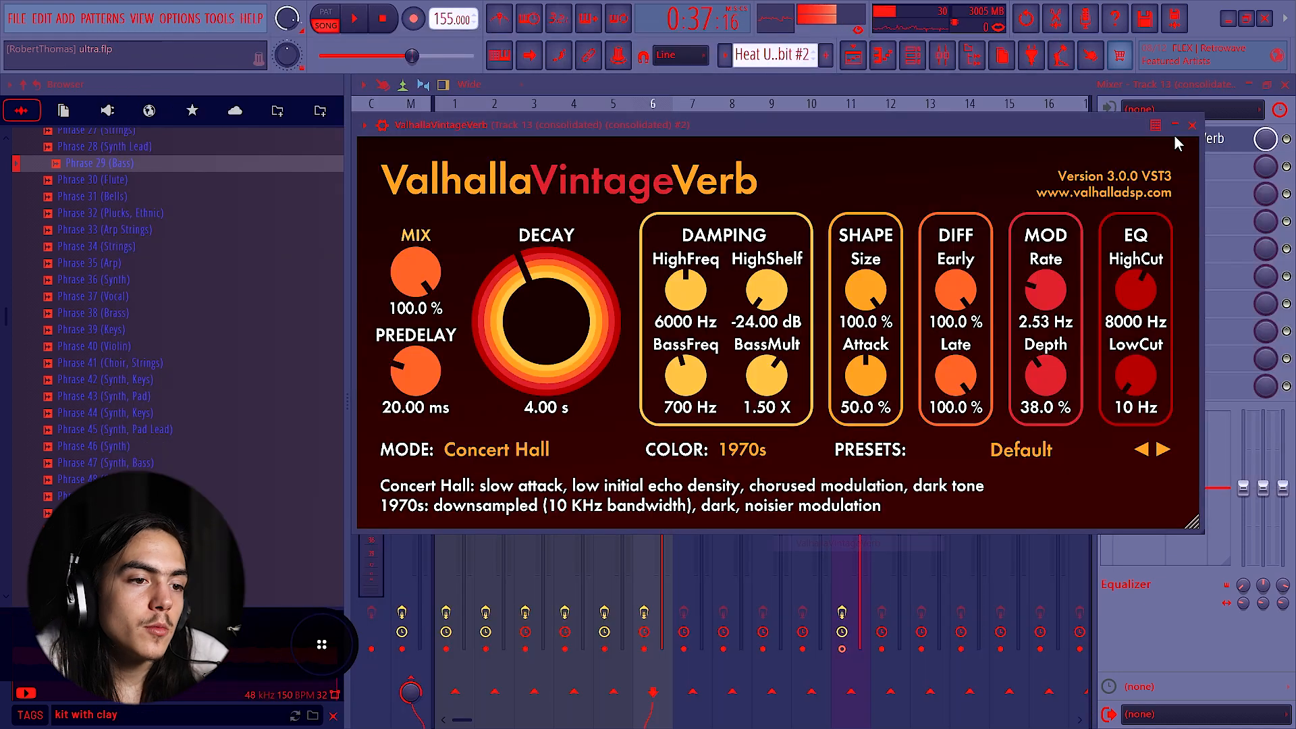
left_click_drag(534, 317, 533, 342)
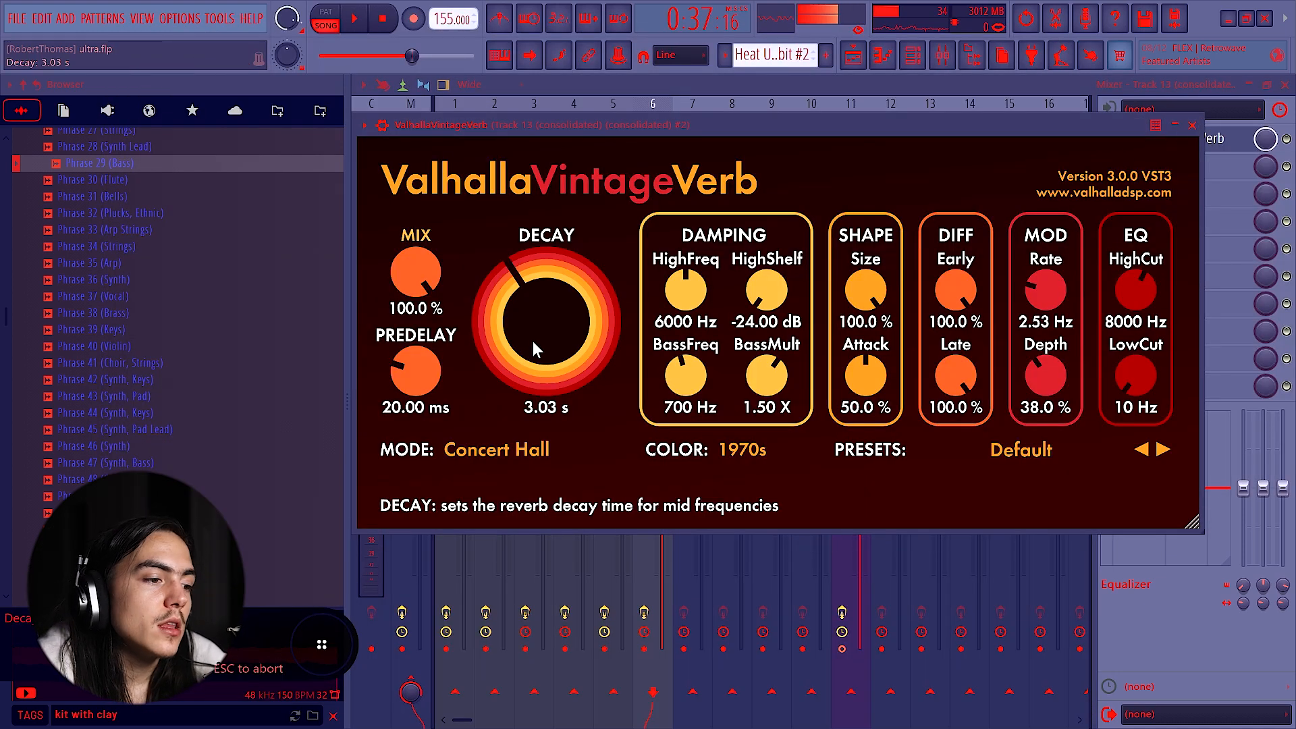
left_click(540, 456)
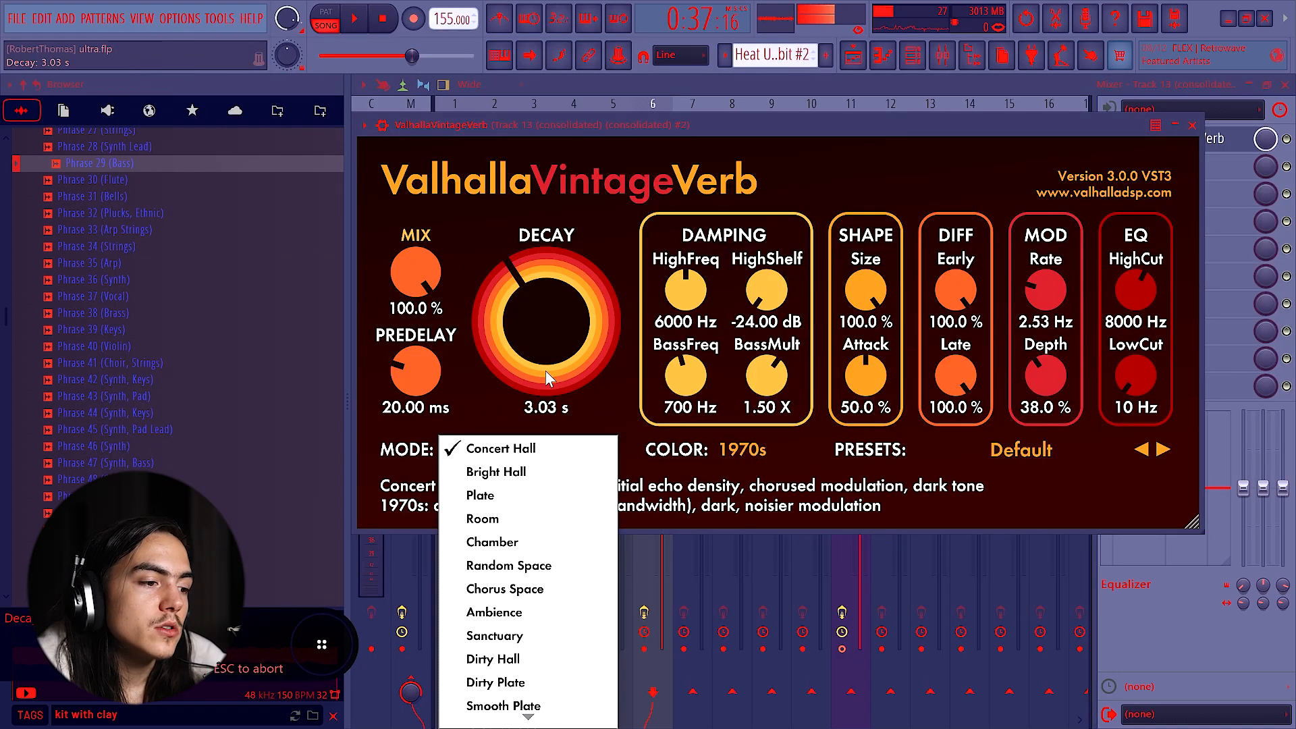
left_click(545, 542)
left_click(721, 457)
left_click(778, 503)
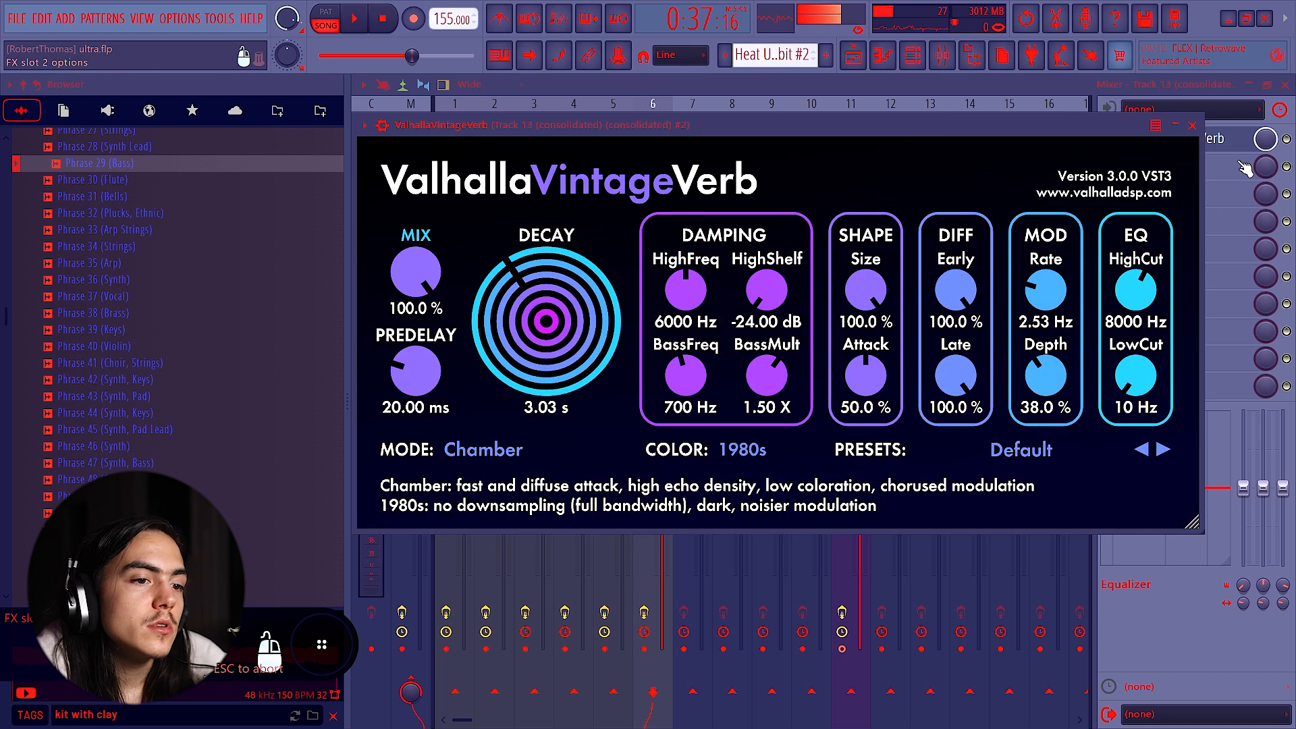
left_click(1192, 126)
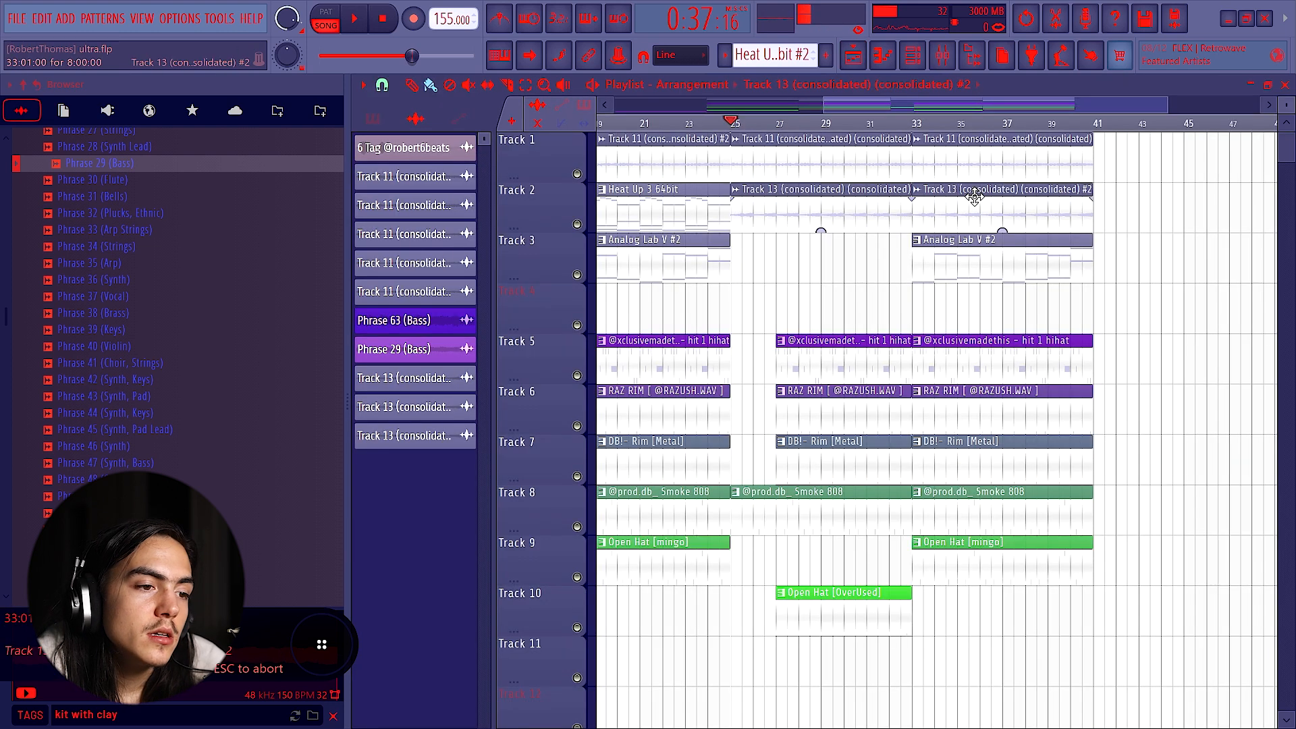
Step: Set the reverb slot's mix level to about 14% while previewing, and cut insert 6's low-shelf EQ to -18 dB
left_click(943, 55)
mouse_move(1265, 139)
left_mouse_down()
mouse_move(1266, 172)
mouse_move(1288, 140)
left_mouse_up()
key("space")
key("space")
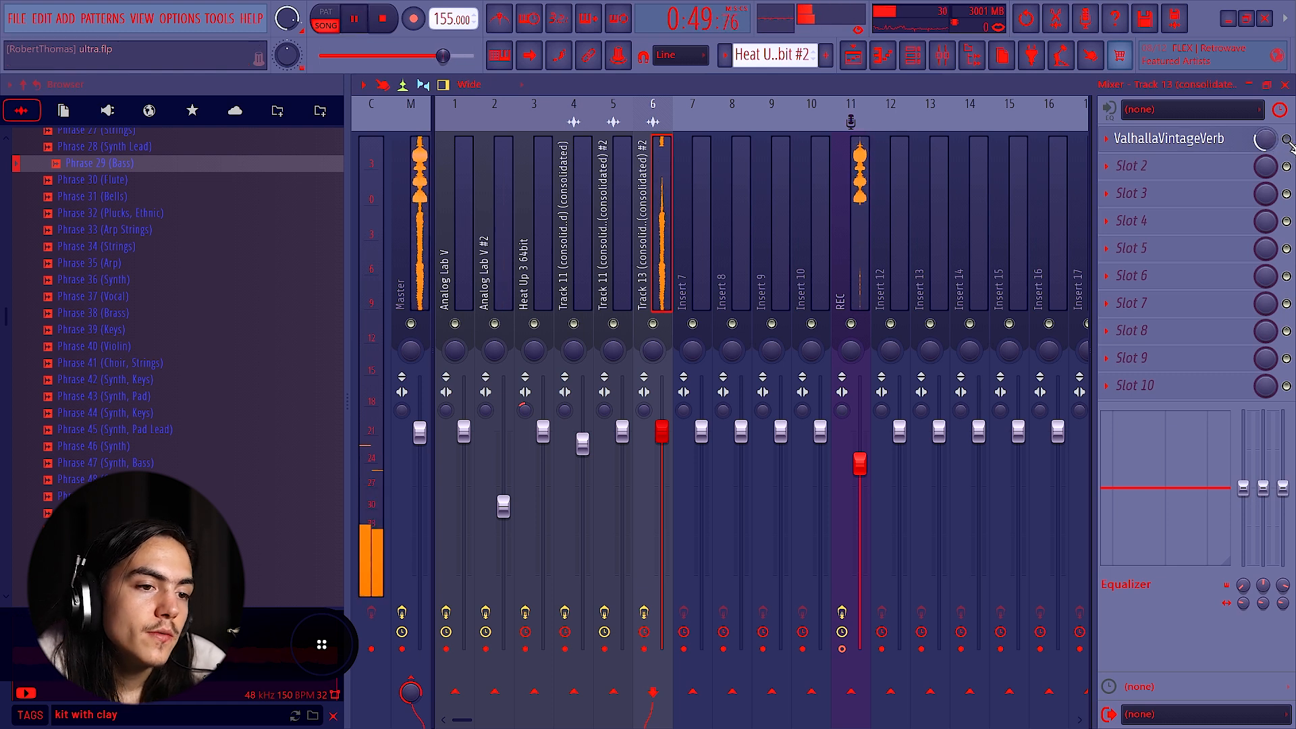
key("space")
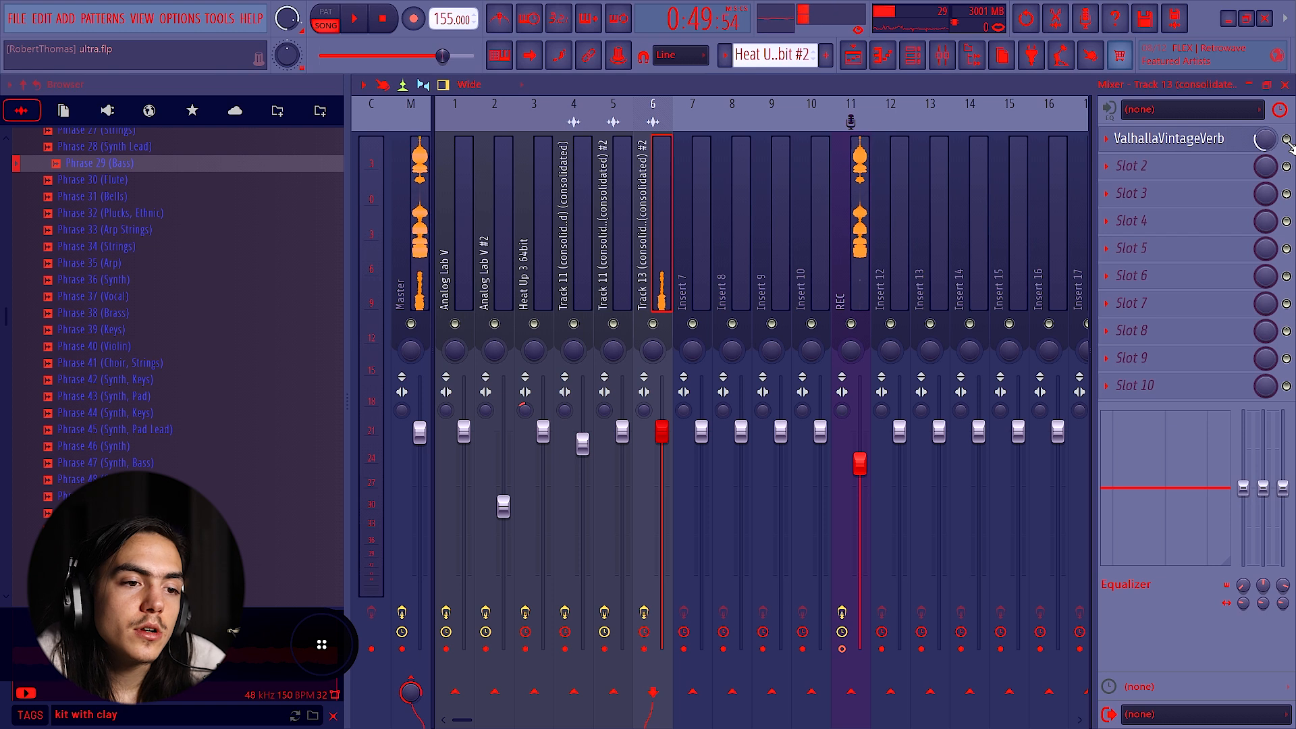
key("space")
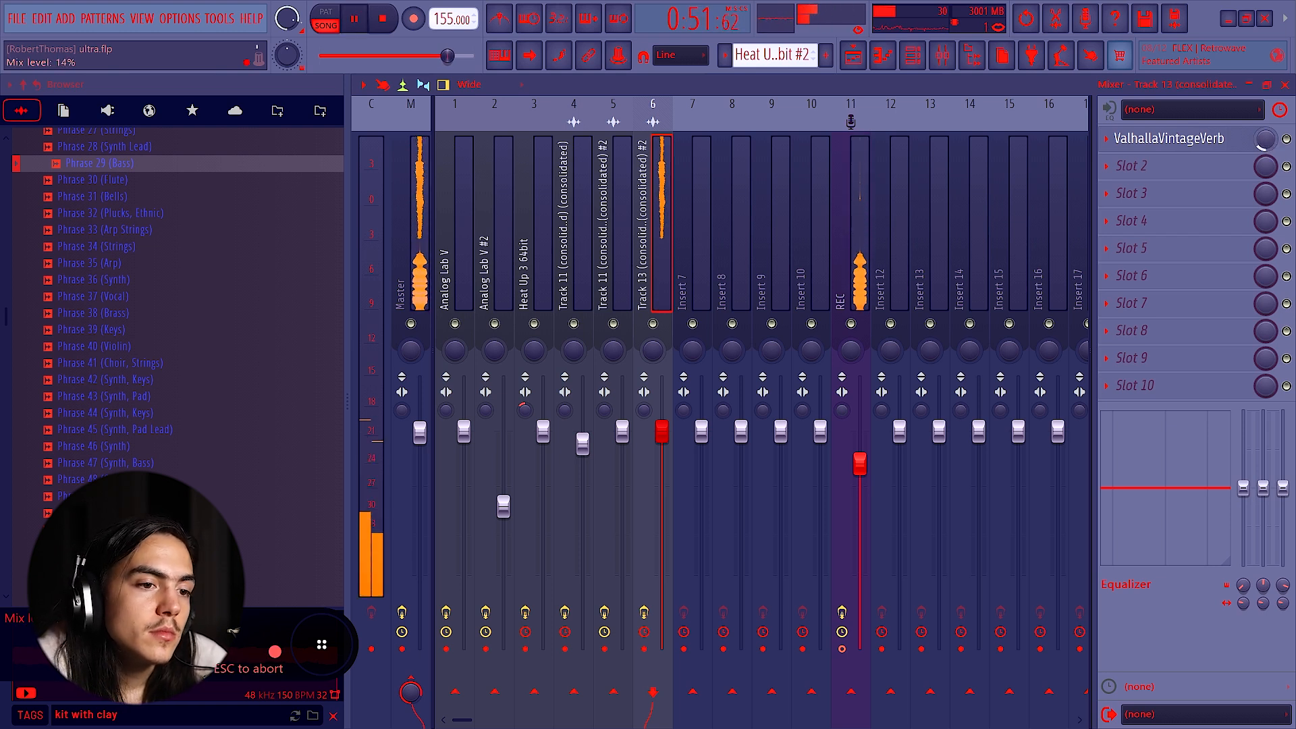
key("space")
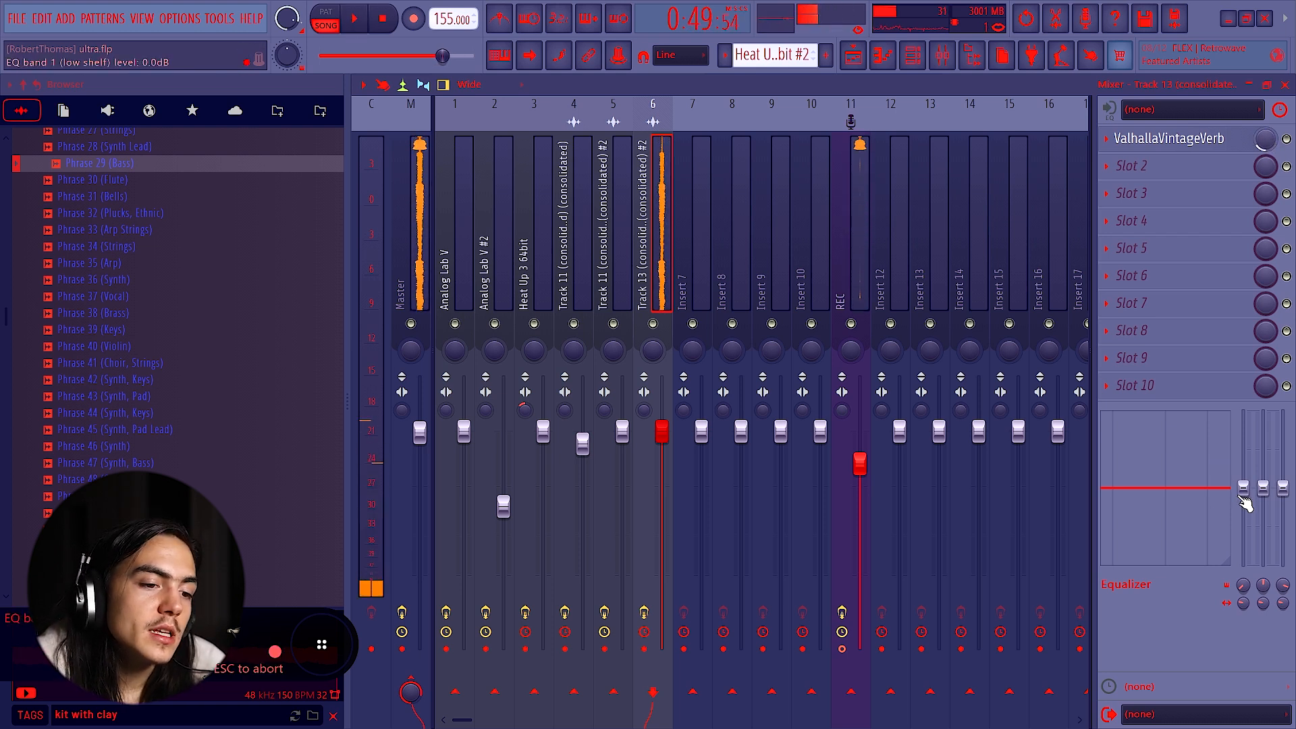
left_click_drag(1242, 513, 1242, 564)
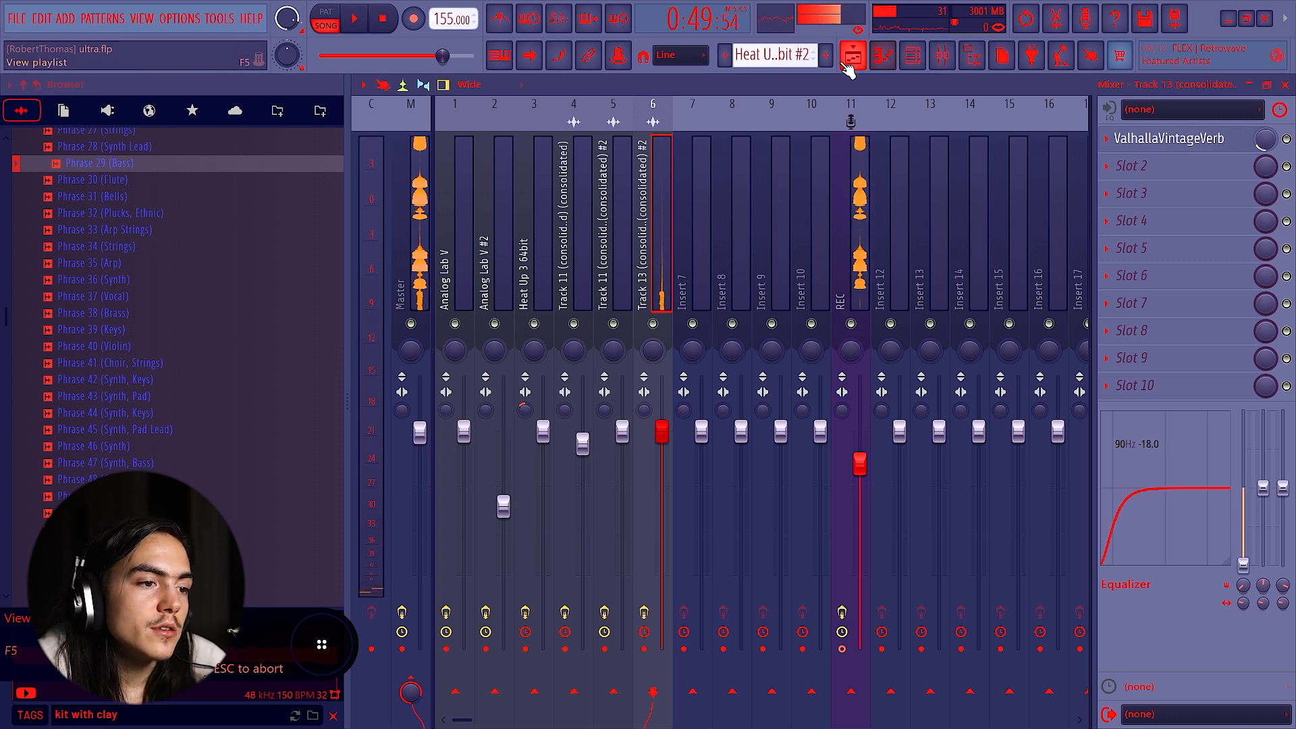
Step: Remove the Analog Lab V #2 clip at bar 33 and copy the Track 1 audio clip at bar 25 down to Track 13
left_click(852, 56)
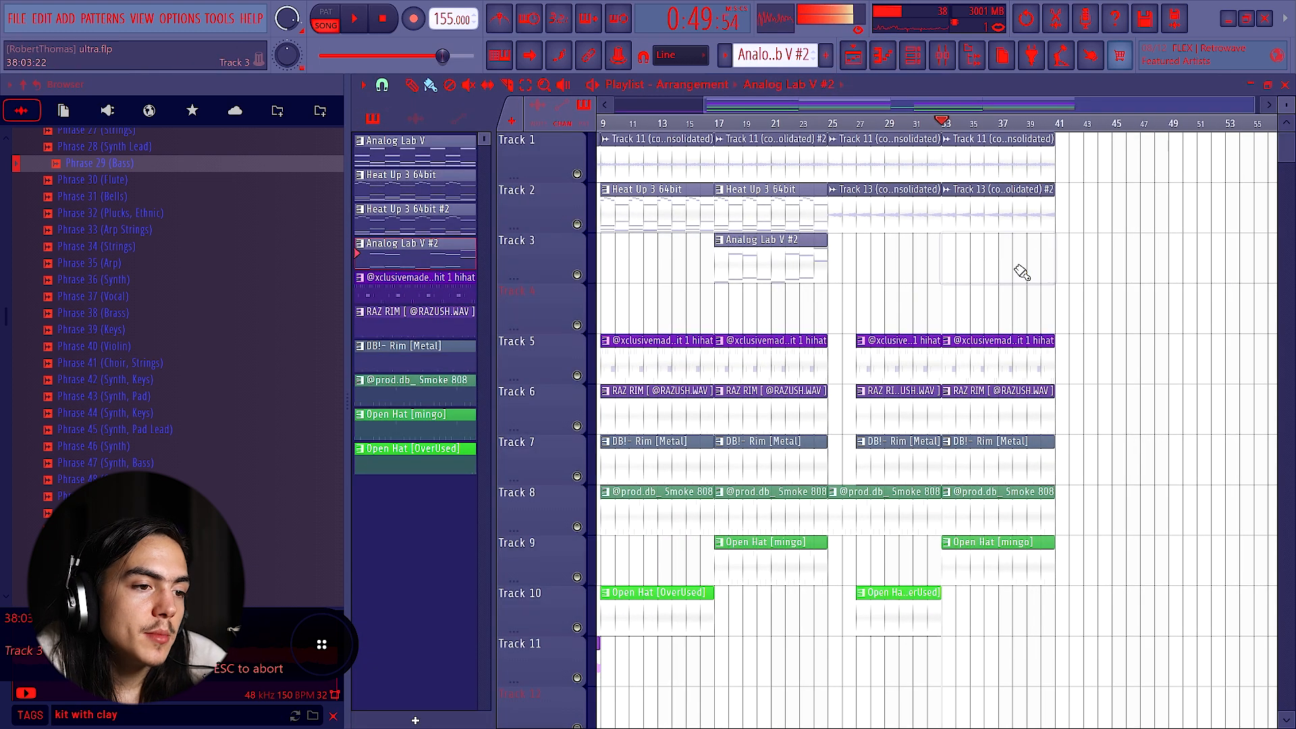
scroll(1006, 293, "down", 2)
scroll(981, 160, "up", 4)
key("shift+s")
scroll(1024, 160, "down", 3)
scroll(1013, 160, "up", 1)
scroll(963, 156, "down", 2)
left_click_drag(959, 164, 970, 559)
right_click(577, 557)
scroll(945, 544, "up", 3)
mouse_move(893, 542)
left_mouse_down()
mouse_move(860, 542)
mouse_move(871, 543)
left_mouse_up()
scroll(877, 544, "down", 3)
right_click(1022, 550)
left_click(990, 551, "ctrl")
scroll(945, 499, "up", 3)
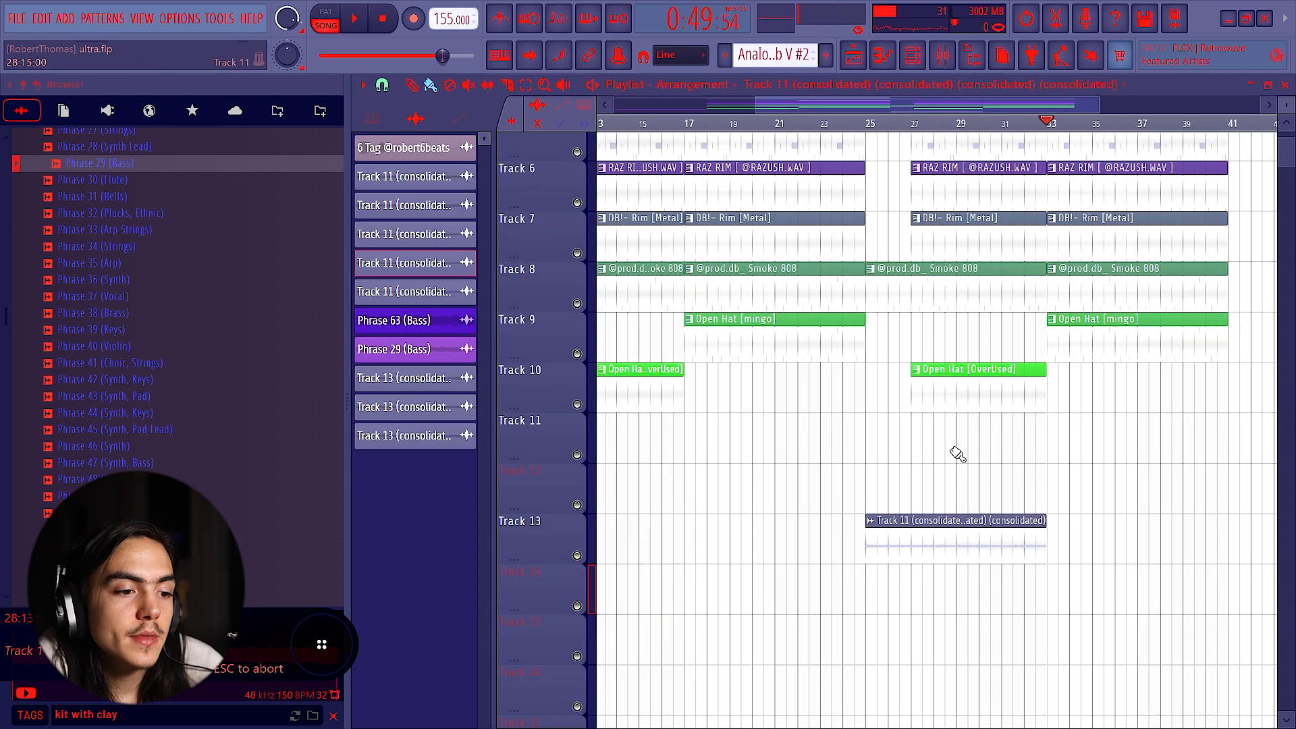
Step: Make the Track 13 clip unique and reversed with Generic (bleeding) declicking and Stretch mode, and route it to mixer insert 7
double_click(870, 521)
left_click(659, 423)
left_click(620, 462)
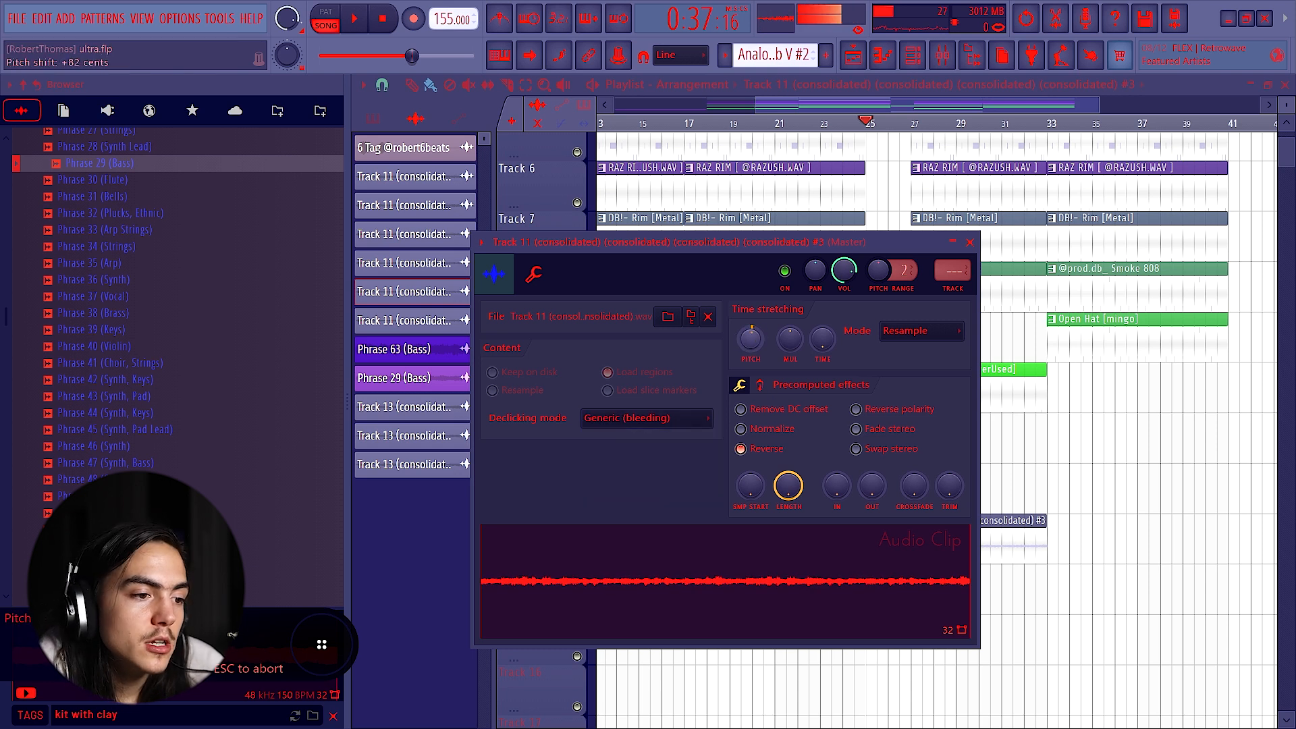
left_click(952, 332)
left_click(918, 377)
left_click(951, 277)
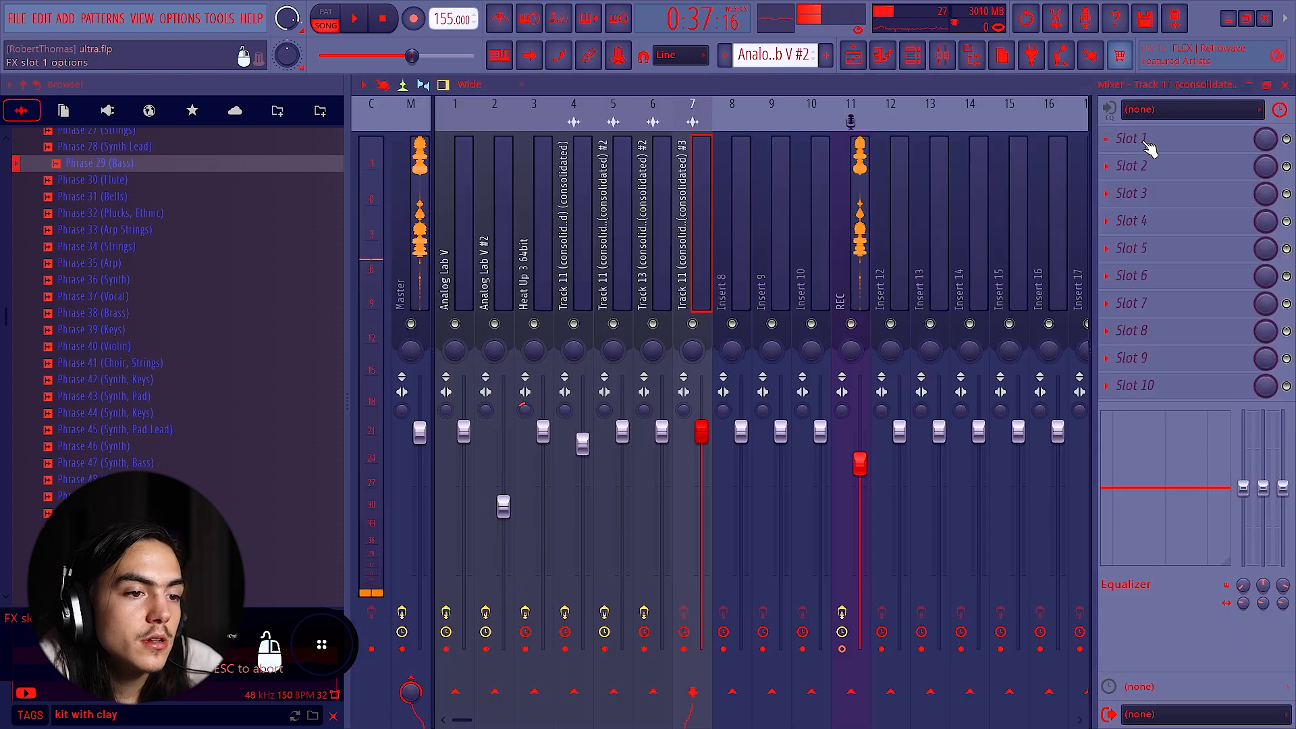
Step: Load Portal in insert 7's first effect slot and audition the Waves preset from the User bank
left_click(1146, 139)
left_click(479, 681)
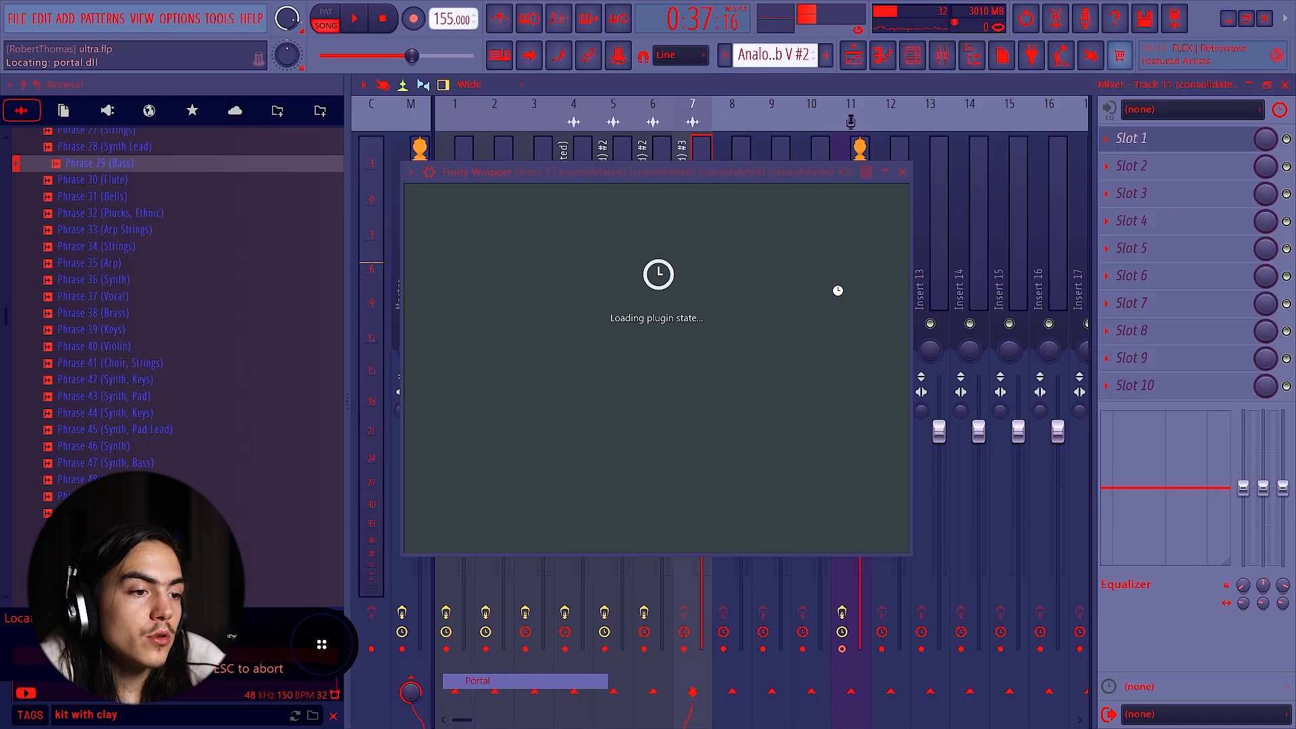
scroll(472, 355, "down", 15)
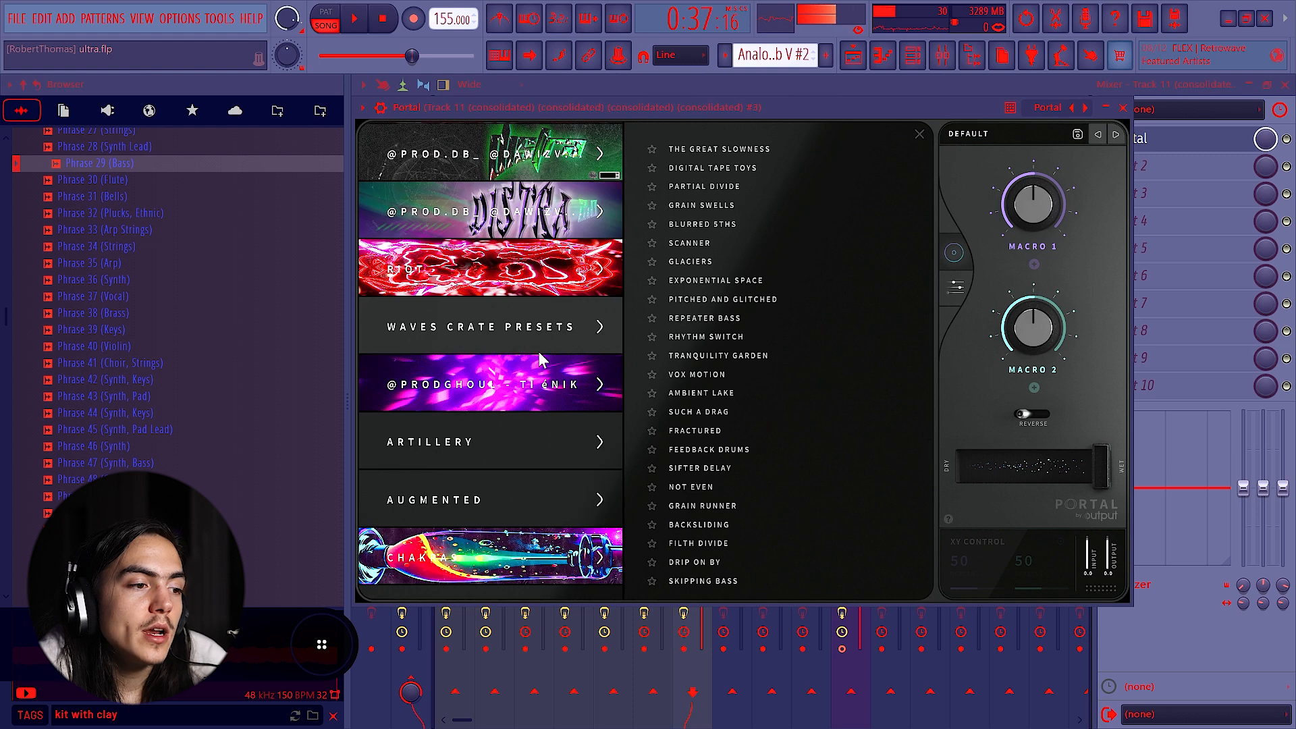
left_click(550, 398)
left_click(749, 375)
left_click_drag(800, 107, 822, 146)
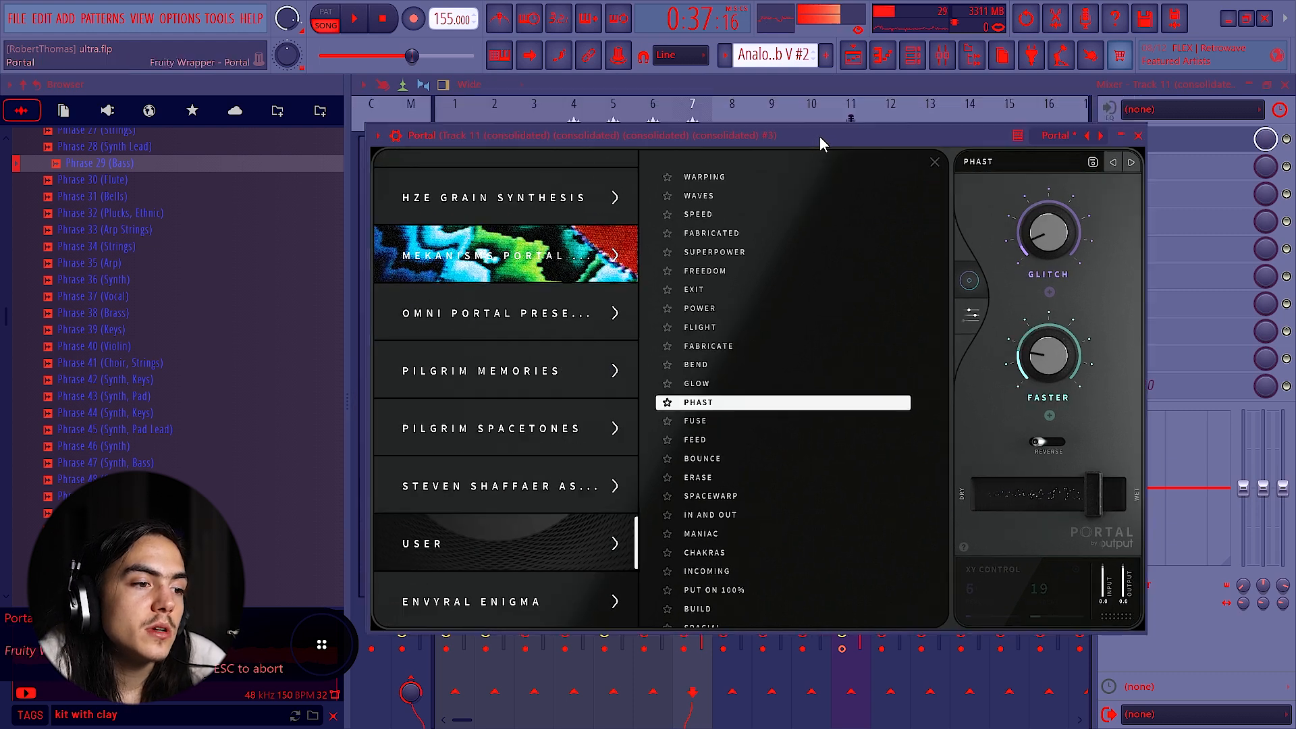
left_click(791, 209)
mouse_move(844, 147)
left_mouse_down()
mouse_move(869, 156)
mouse_move(857, 150)
left_mouse_up()
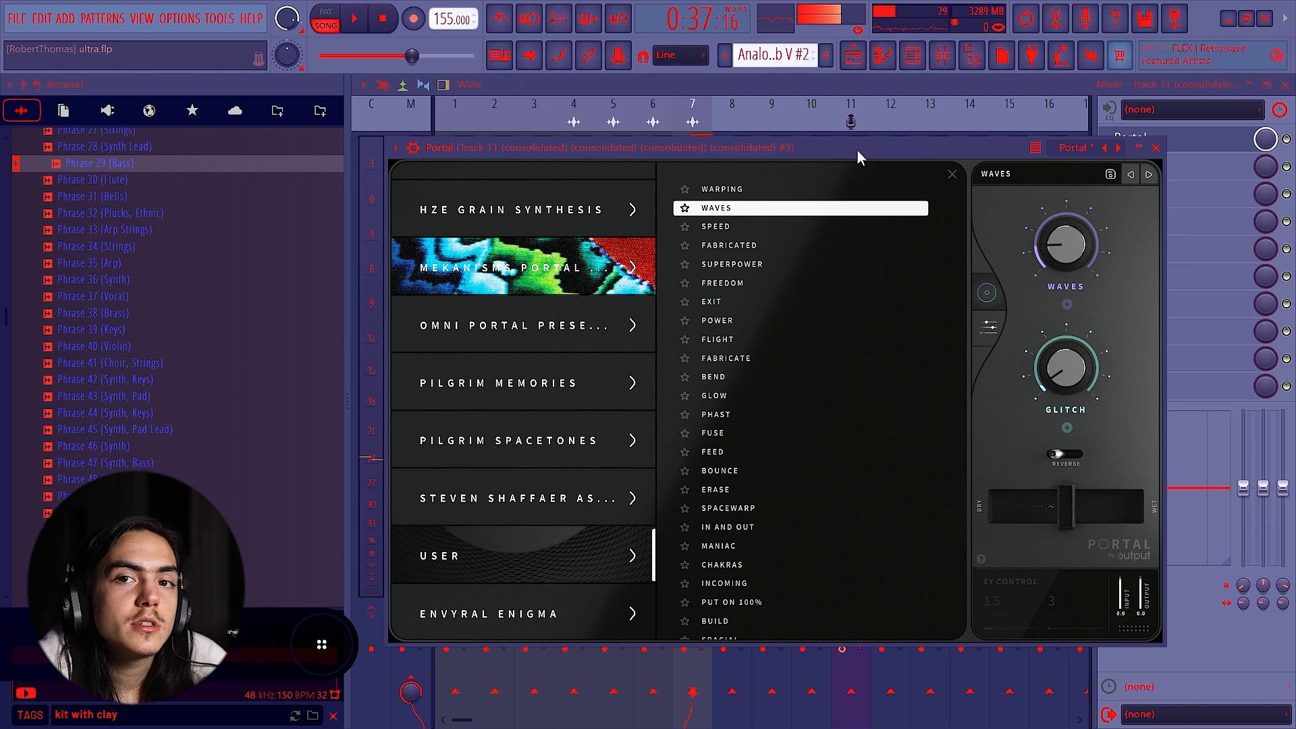
key("space")
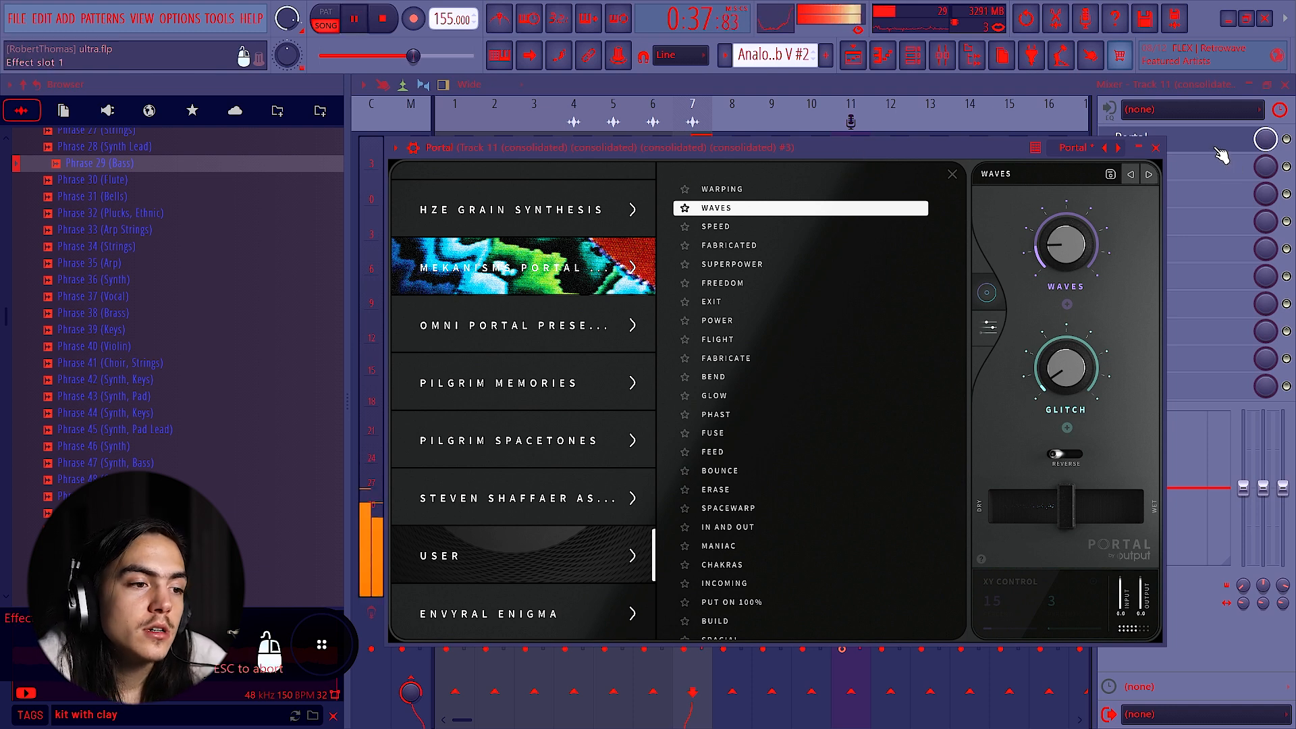
Step: Close Portal, stop the preview and lower its effect slot's mix level
left_click(1218, 147)
key("space")
left_click_drag(1265, 140, 1265, 150)
Step: Load HalfTime in insert 7's third effect slot and open its settings
left_click(1177, 194)
key("h")
key("Return")
left_click(1185, 196)
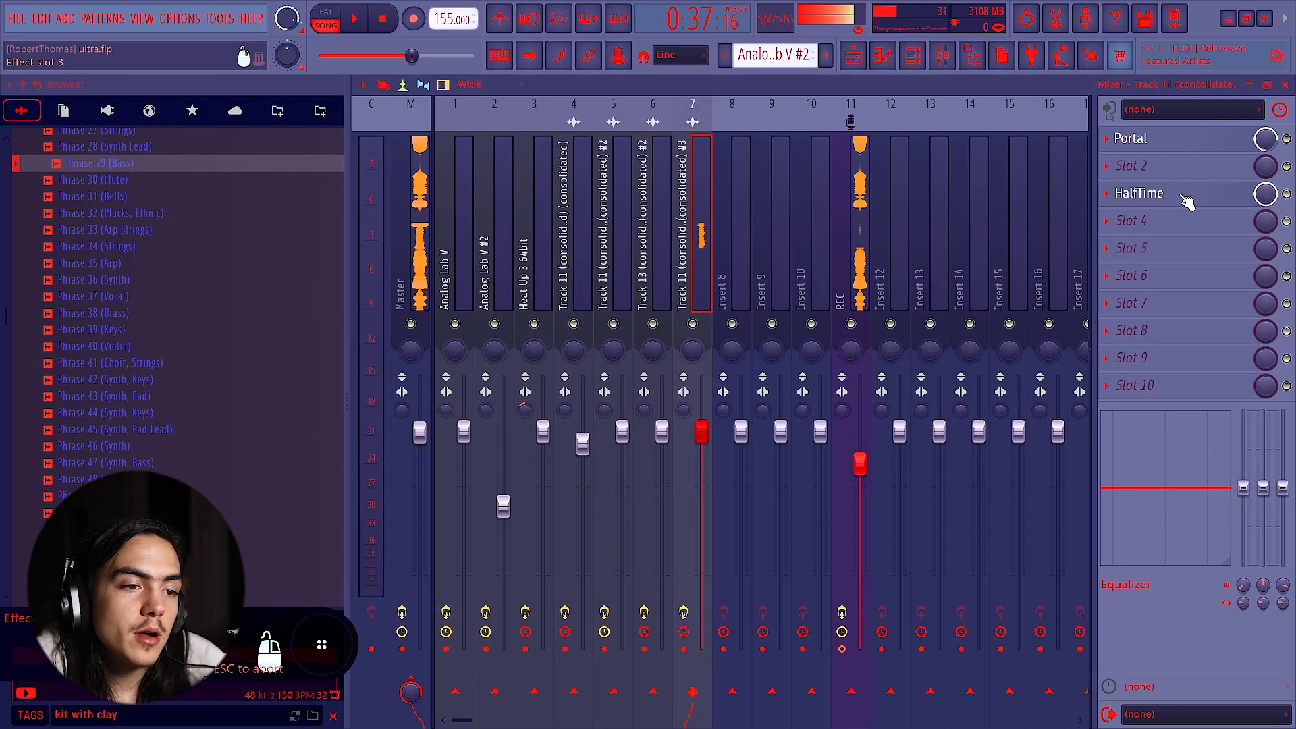
left_click(1219, 148)
left_click(1219, 147)
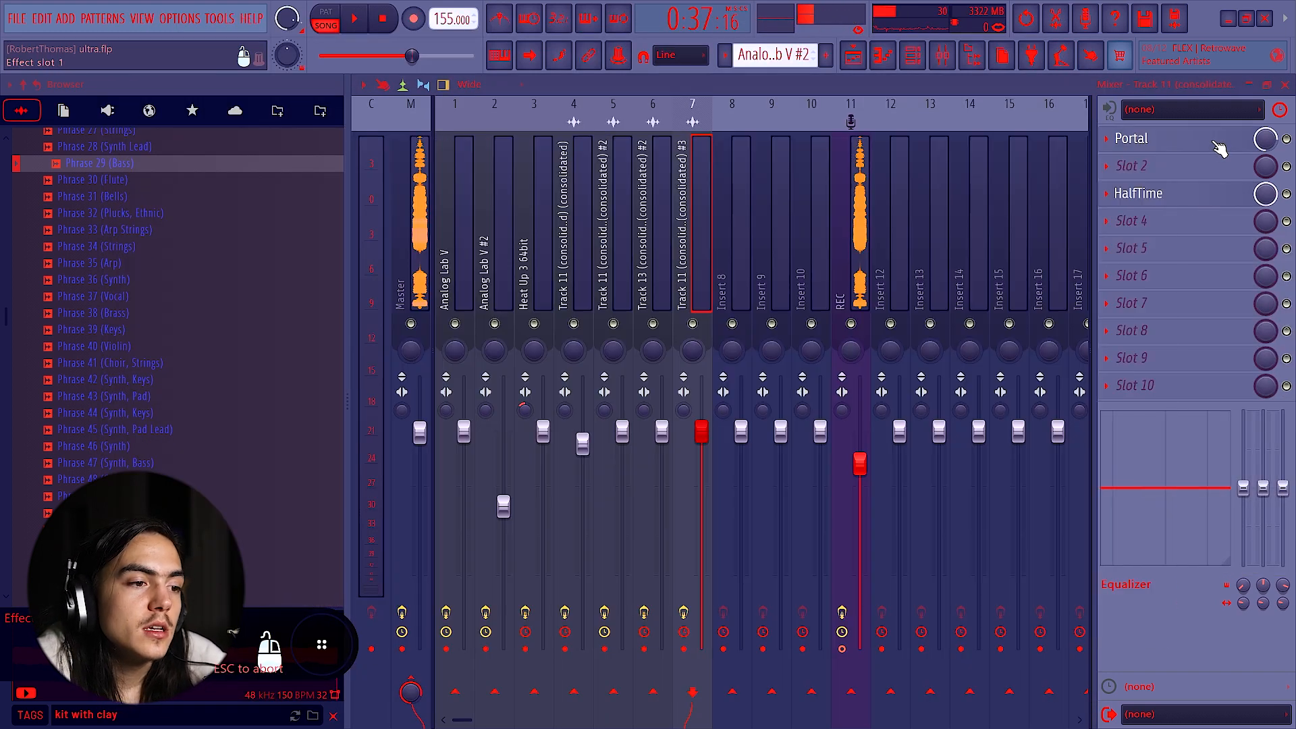
left_click(1213, 196)
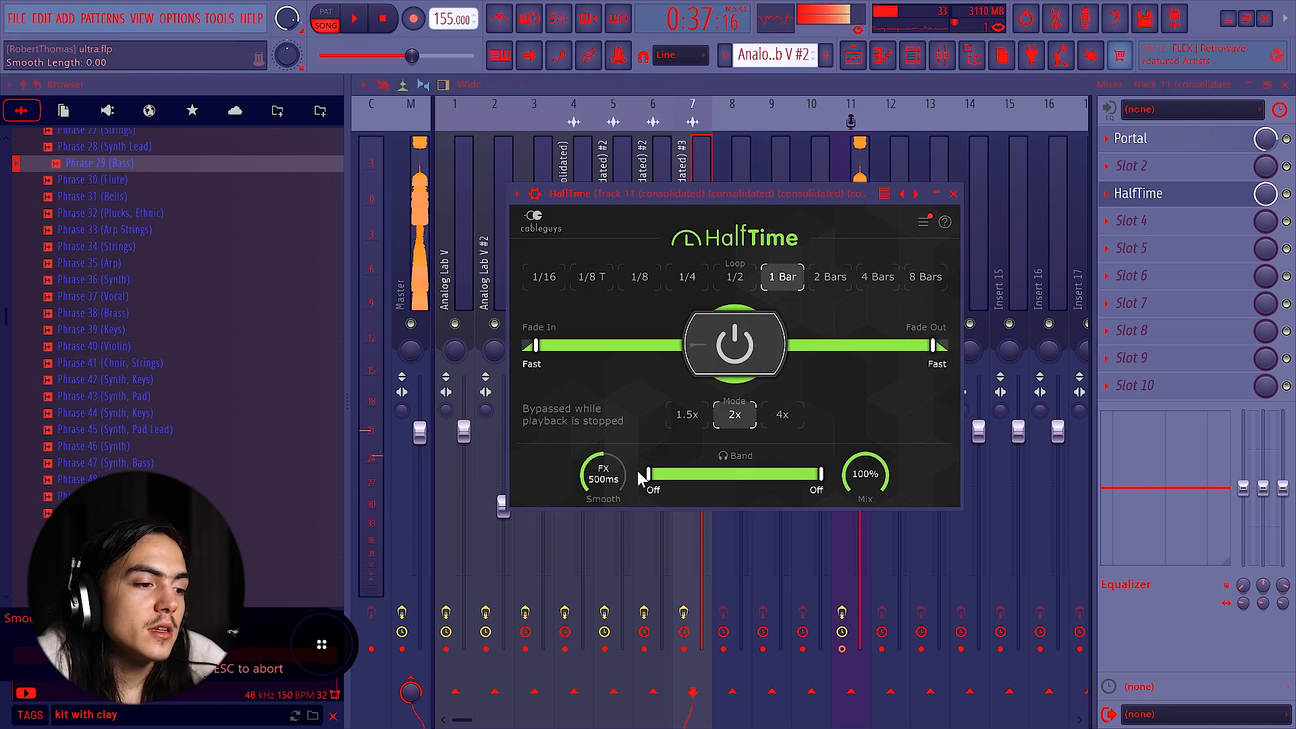
Step: Close HalfTime, lower its effect slot's mix level on mixer insert 7 and audition the processed clip
left_click(1220, 204)
left_click_drag(1263, 203, 1264, 256)
key("space")
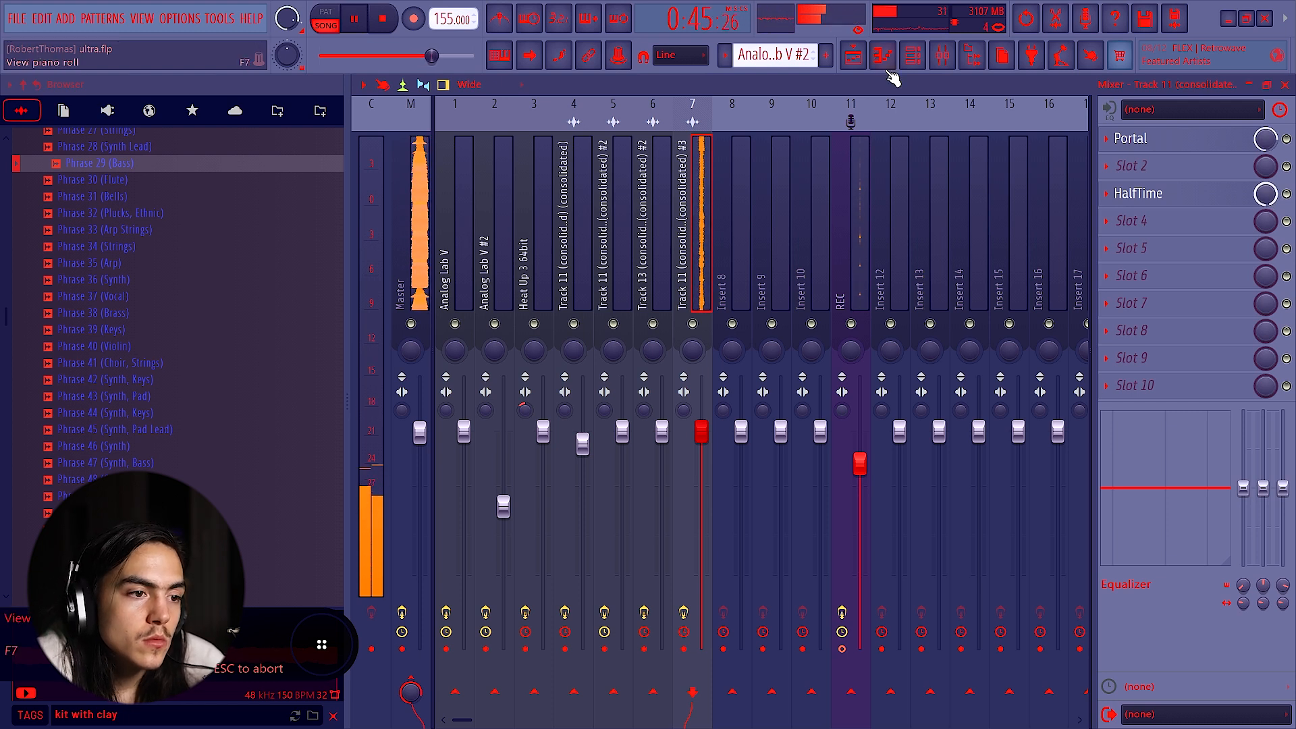
key("space")
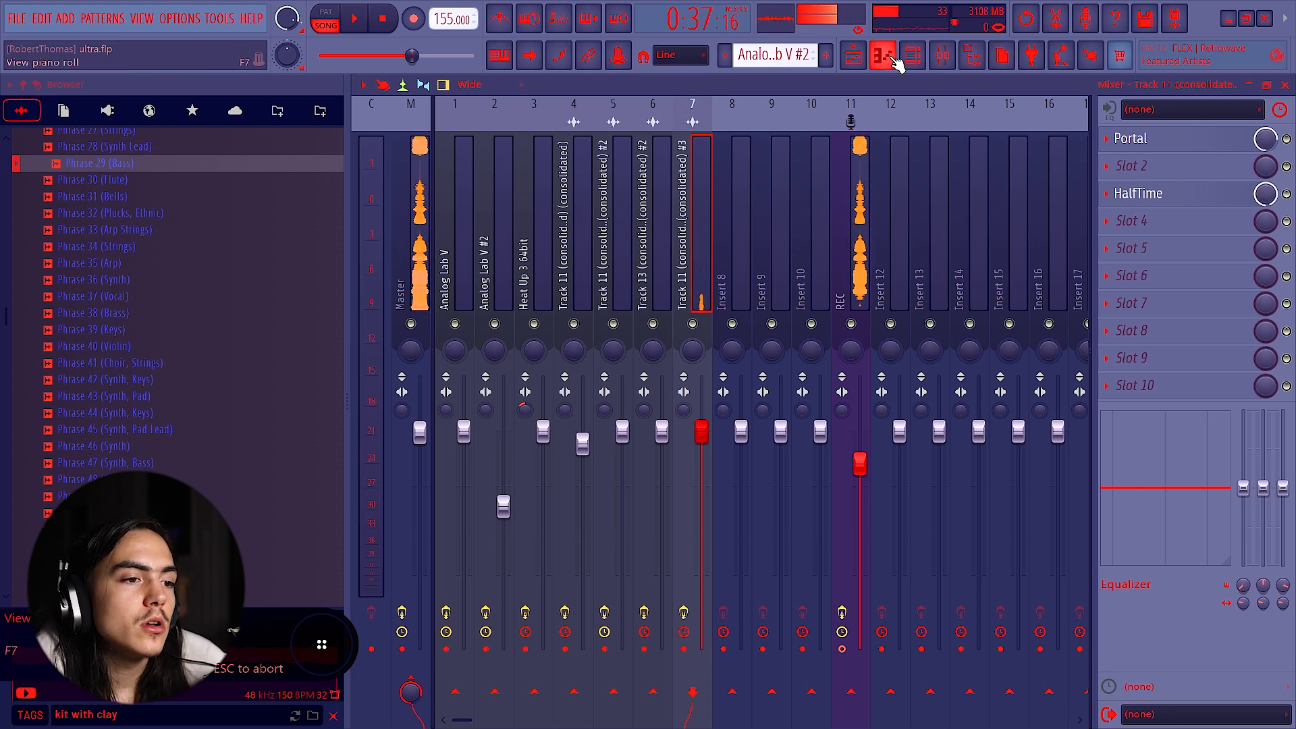
Step: Consolidate playlist Track 13 into a new audio clip and clear the clip selection
left_click(866, 57)
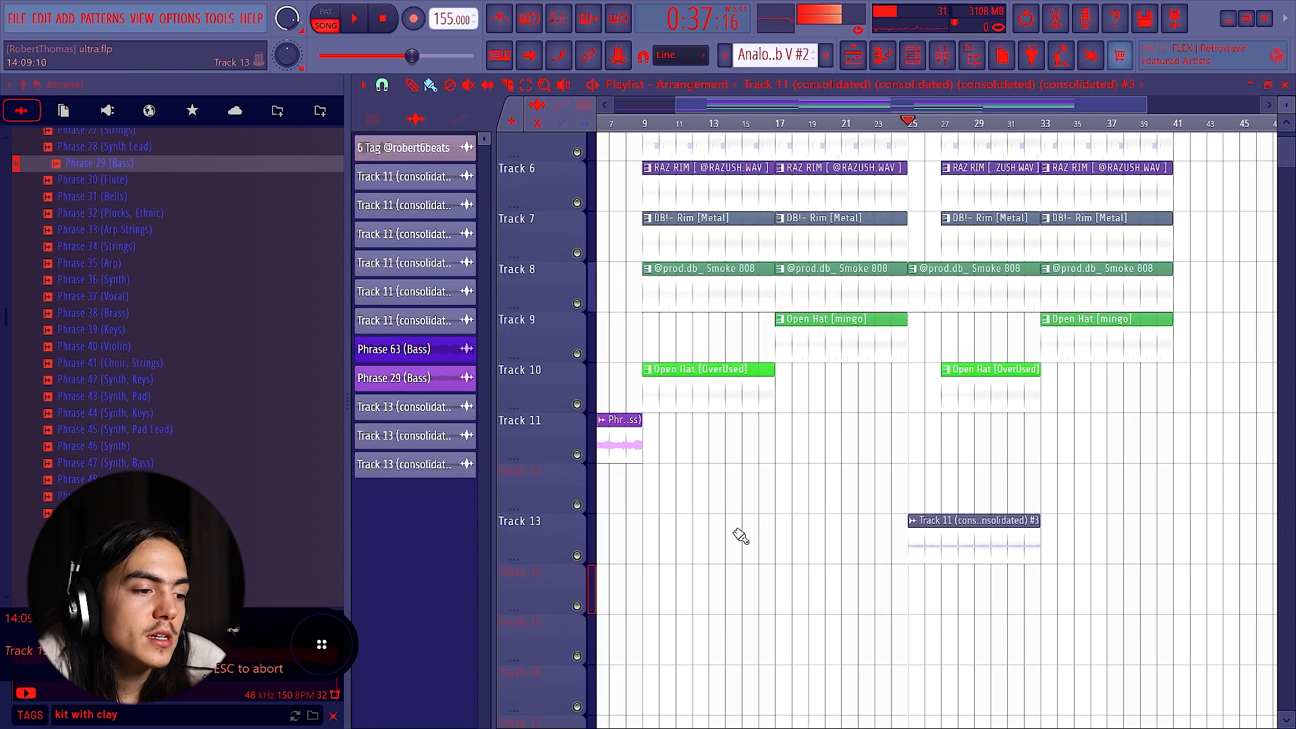
right_click(552, 532)
left_click(605, 599)
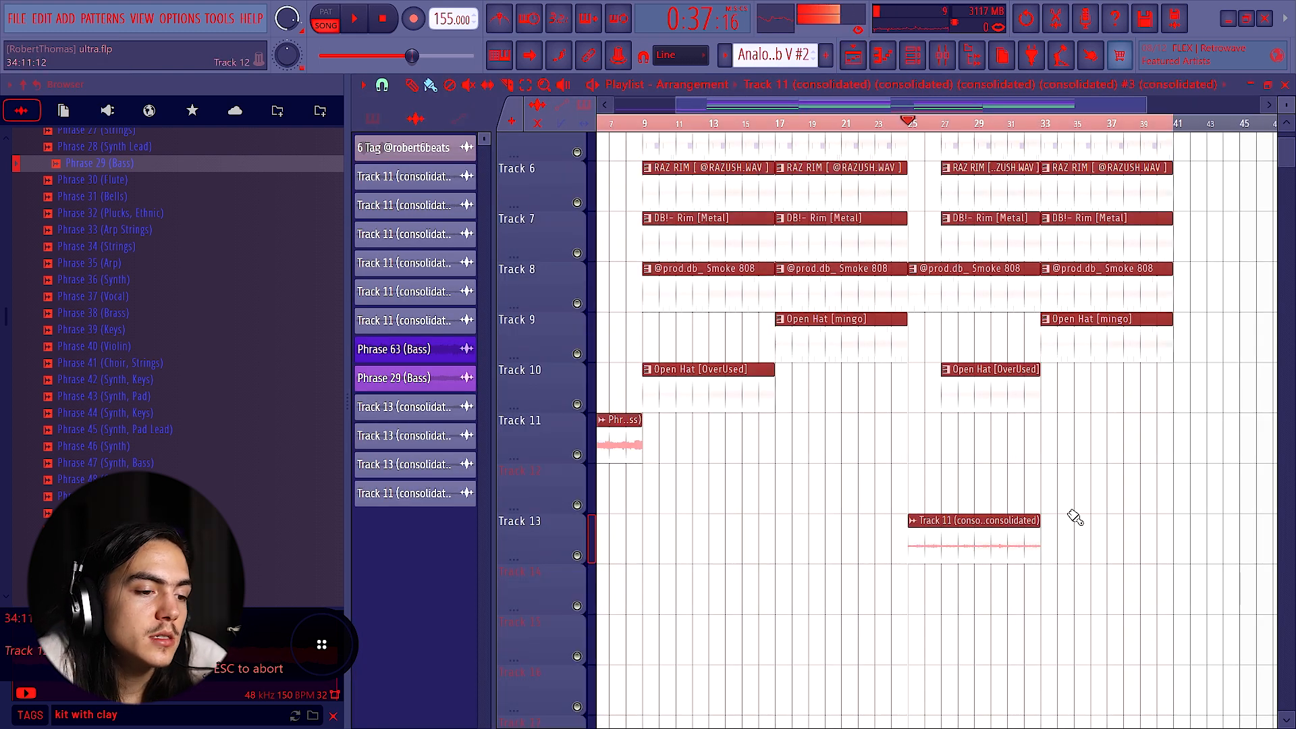
right_click(1113, 523)
Step: Solo Track 13 and audition its consolidated clip from bar 25
right_click(577, 555)
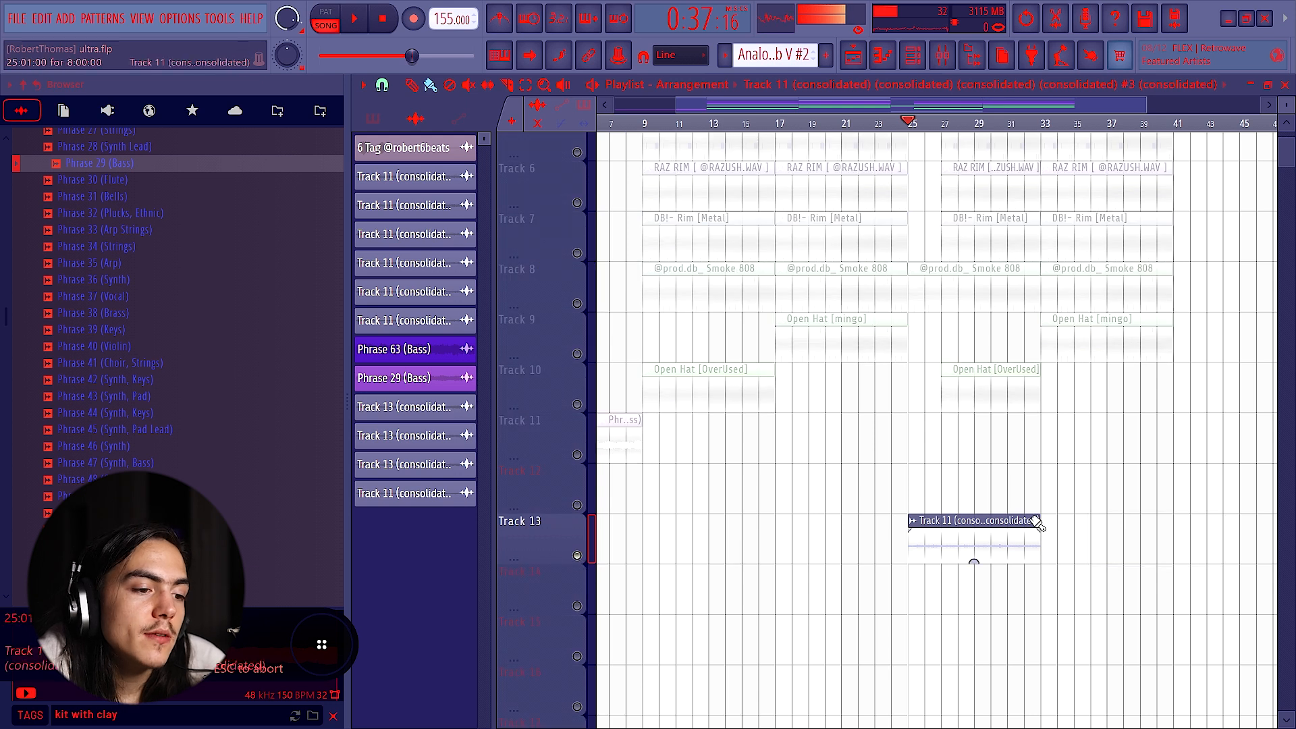
key("space")
scroll(1050, 498, "up", 4)
scroll(1050, 498, "down", 4)
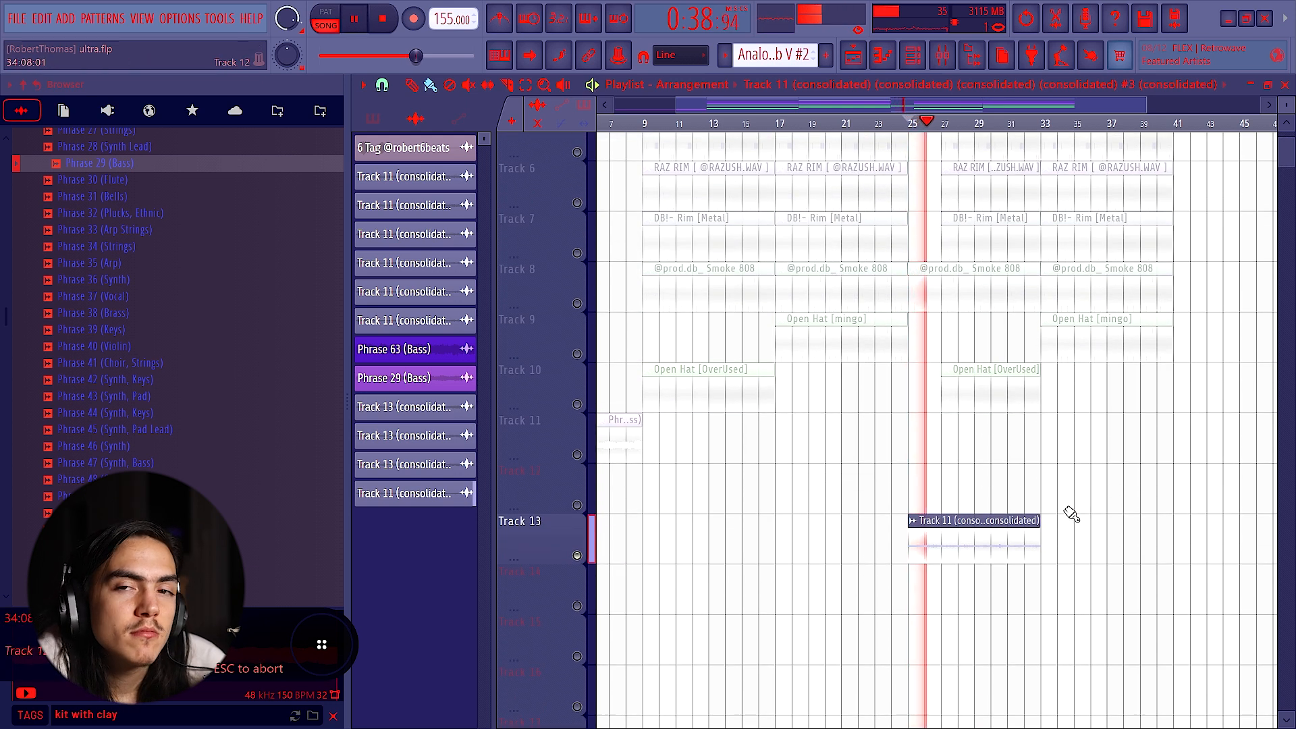
scroll(1073, 515, "up", 2)
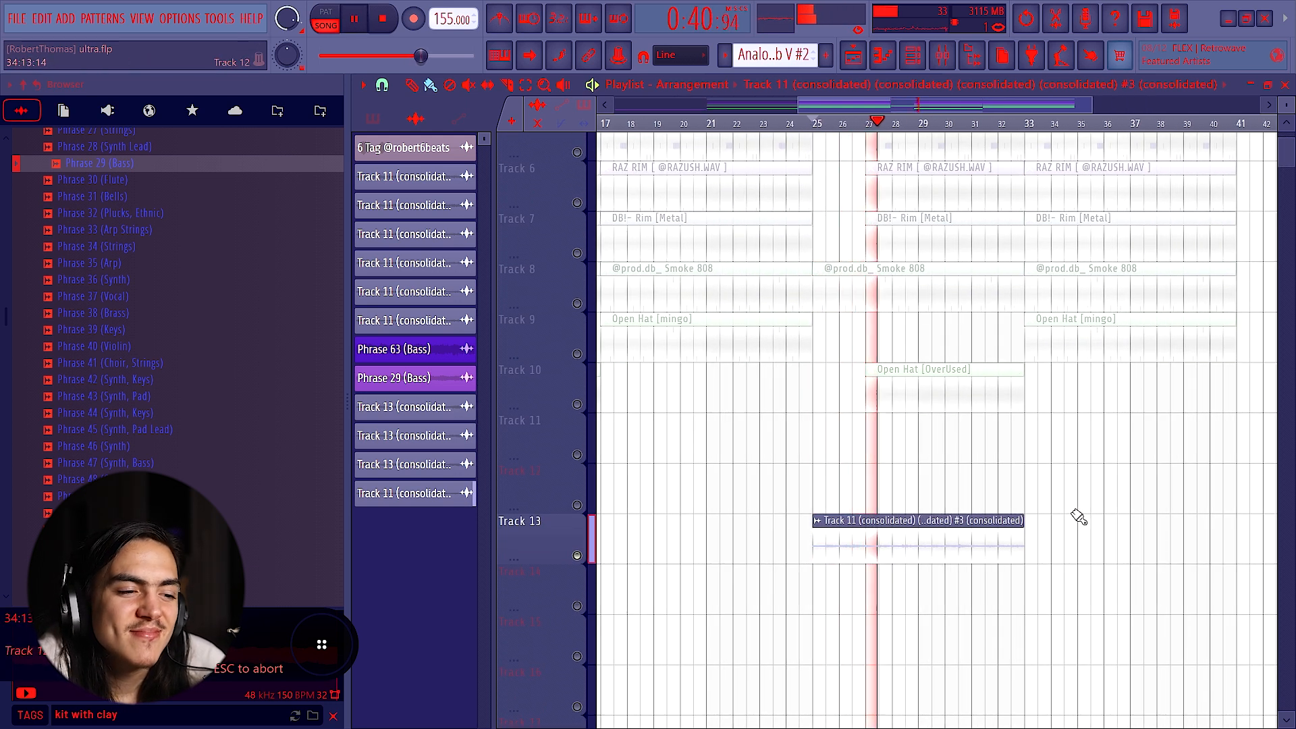
key("space")
Step: Unsolo Track 13 and move its consolidated clip to Track 1 at bar 25
right_click(577, 555)
scroll(810, 338, "up", 5)
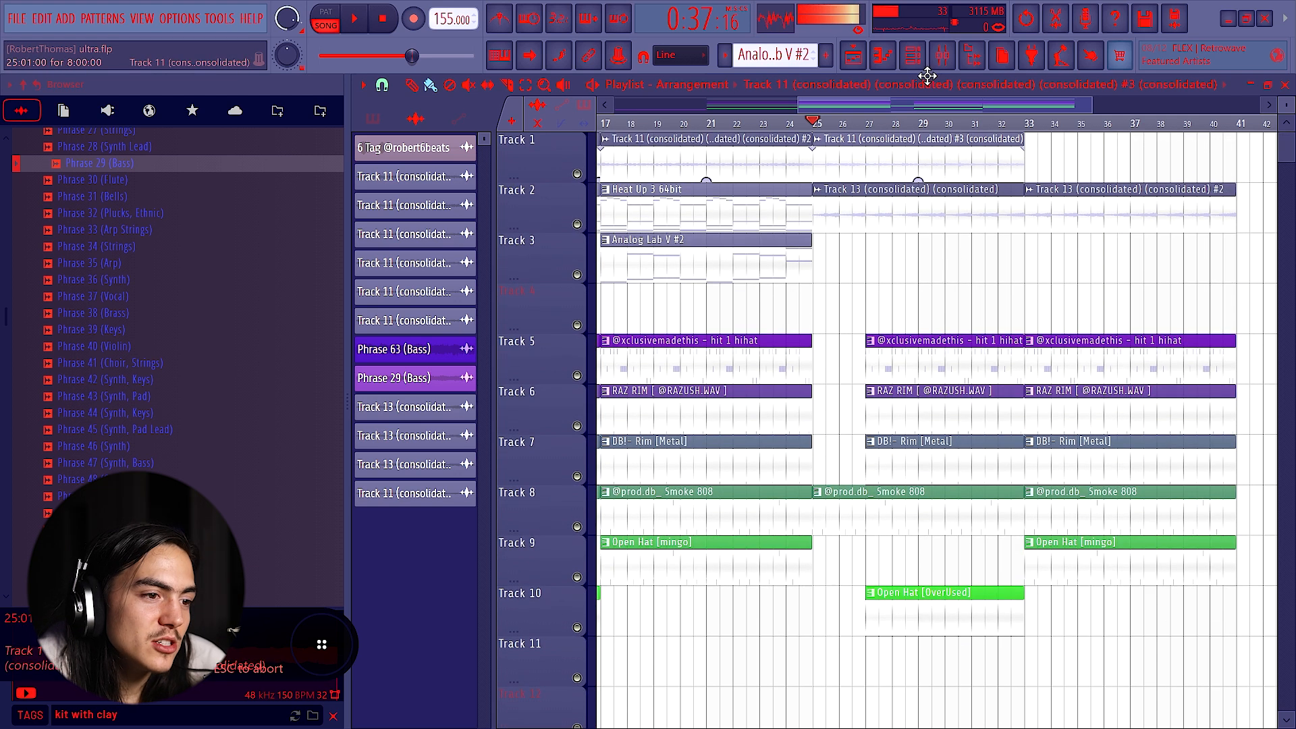
scroll(931, 237, "down", 3)
Step: Solo Track 1 and audition its melody clips from bar 1 and from bar 25, then restore all tracks
left_click(706, 127)
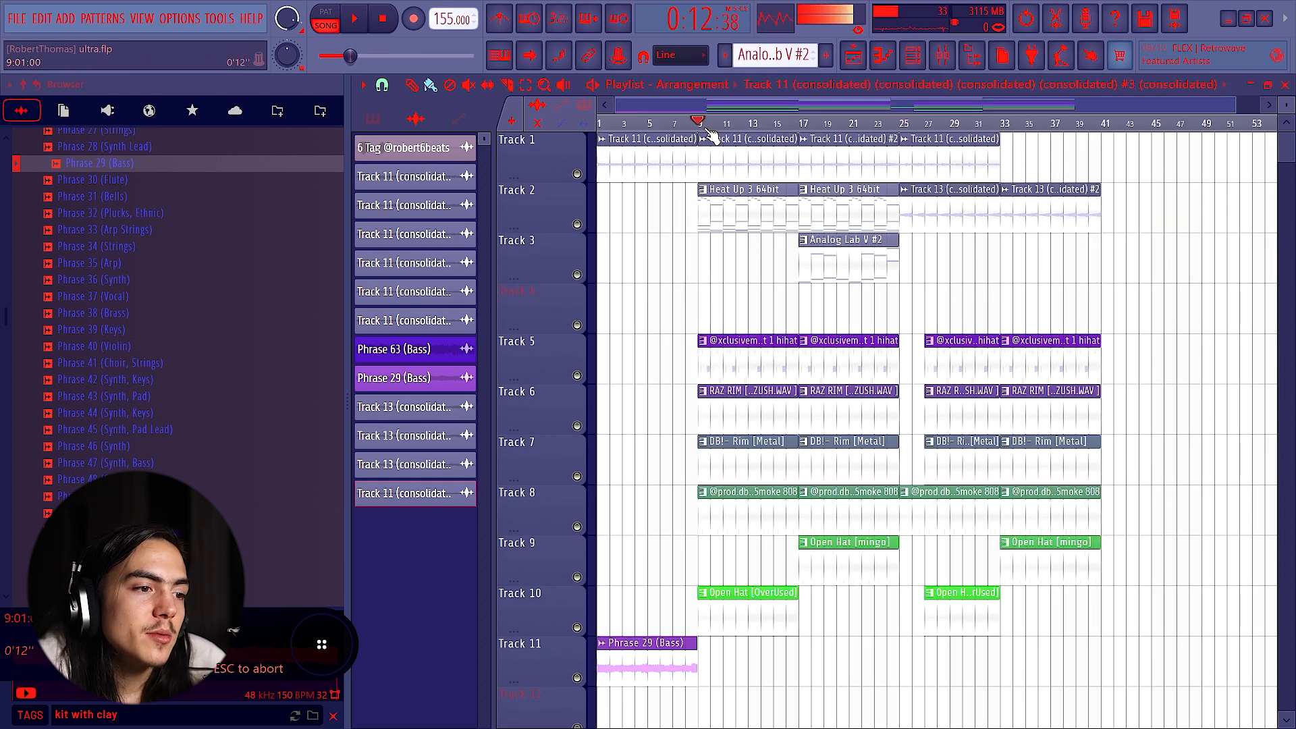
left_click(602, 123)
right_click(584, 177)
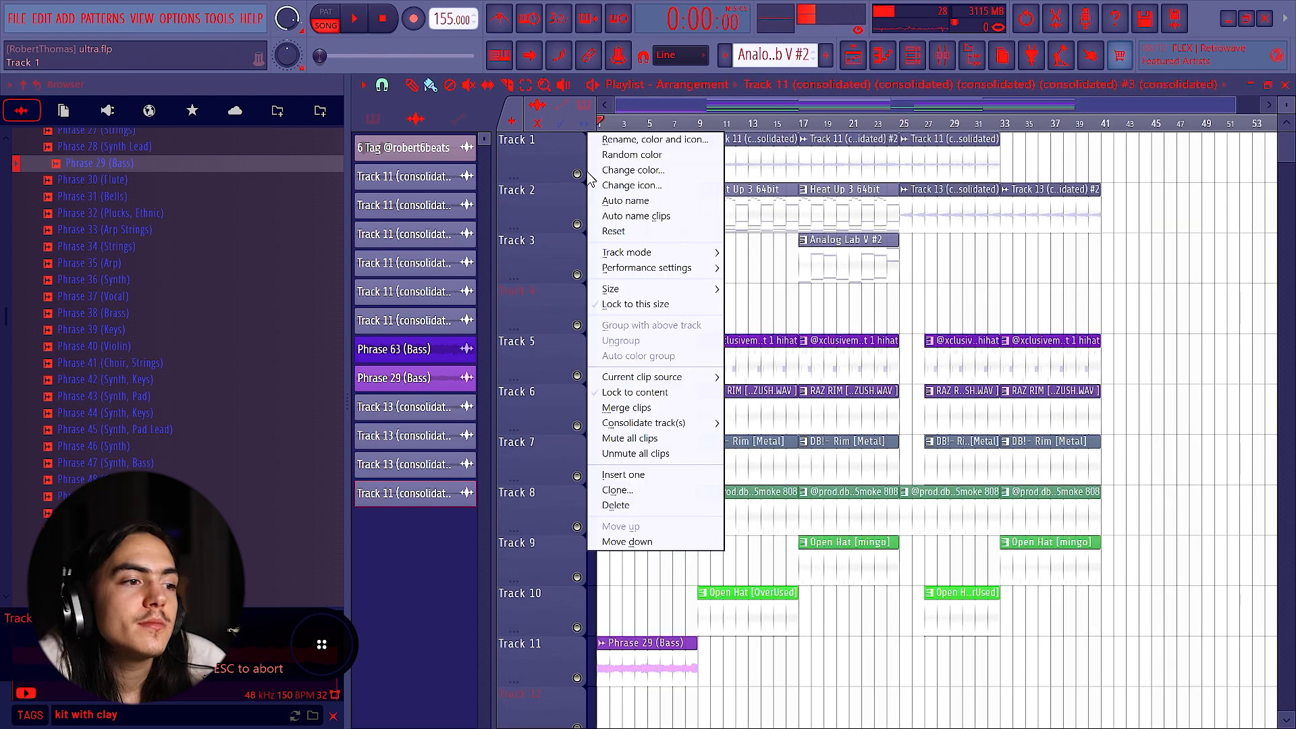
right_click(578, 175)
key("space")
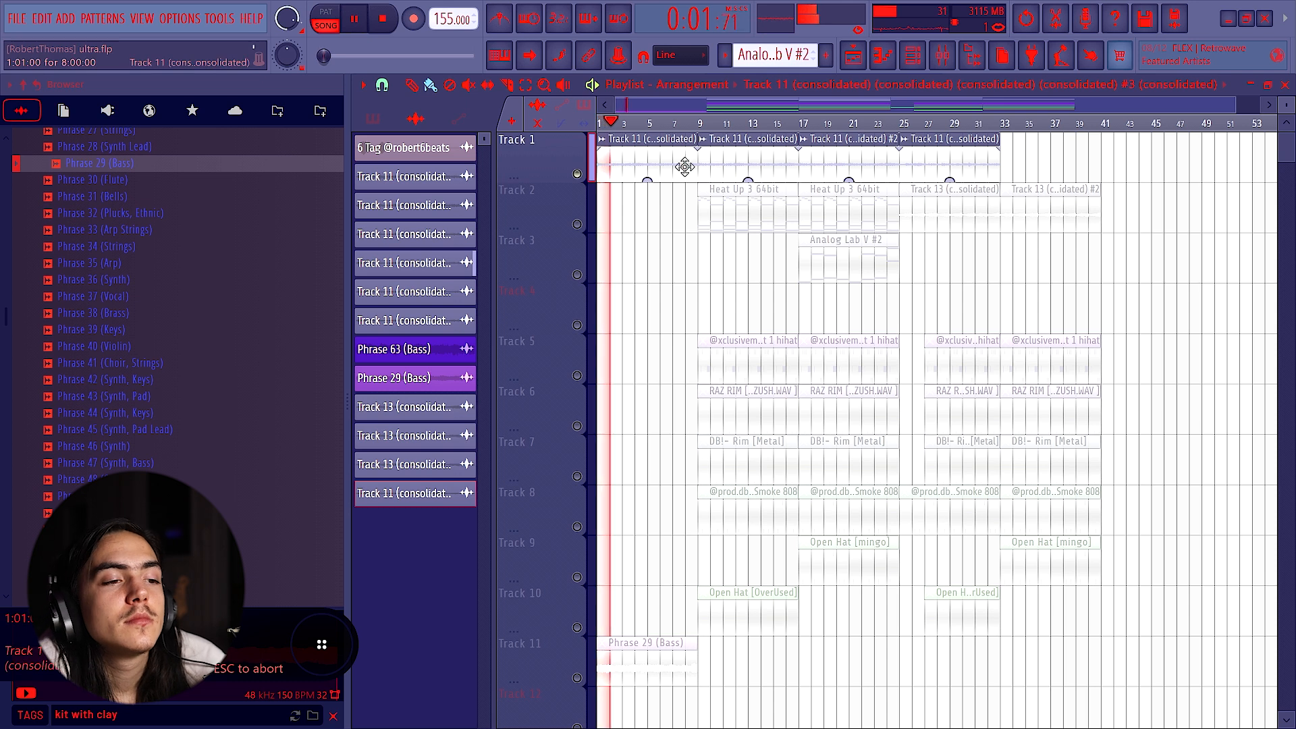
key("space")
left_click(900, 122)
key("space")
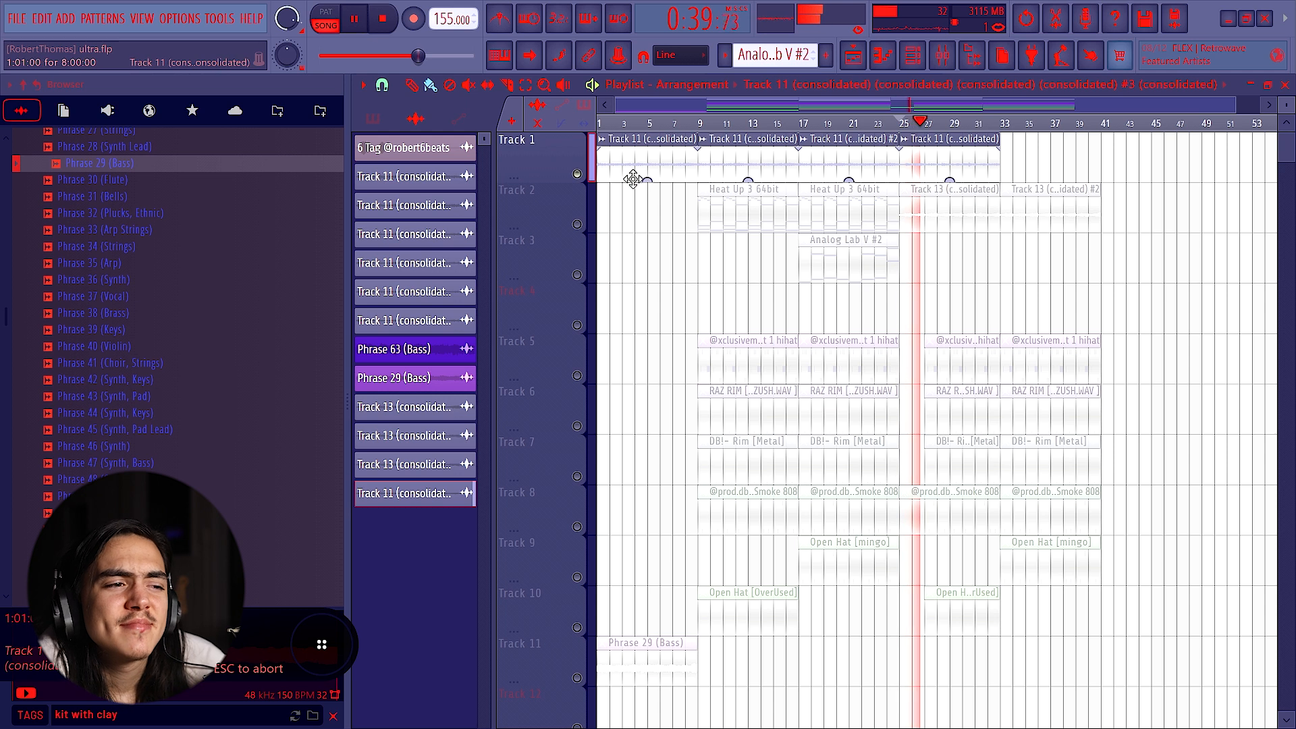
key("space")
right_click(578, 174)
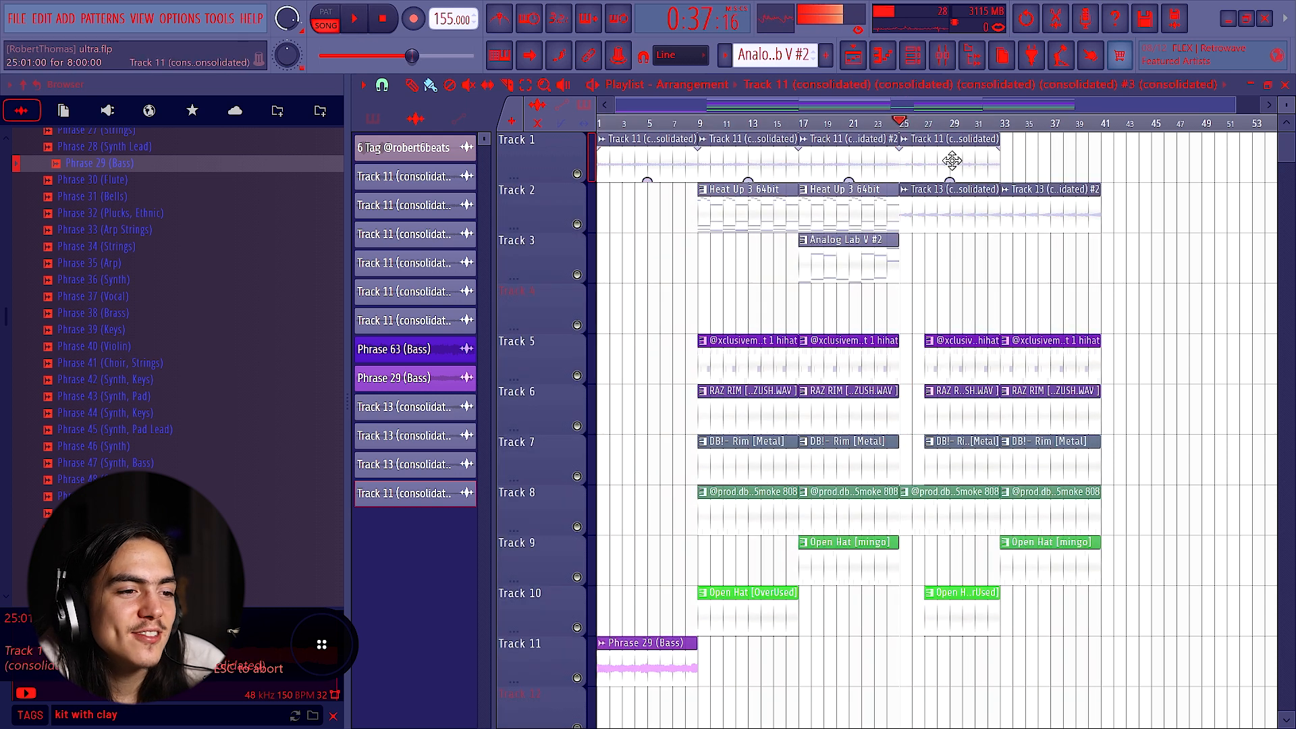
Step: Audition the full mix from bar 25 and set the channel volume of the Track 1 clip there to 85%
key("space")
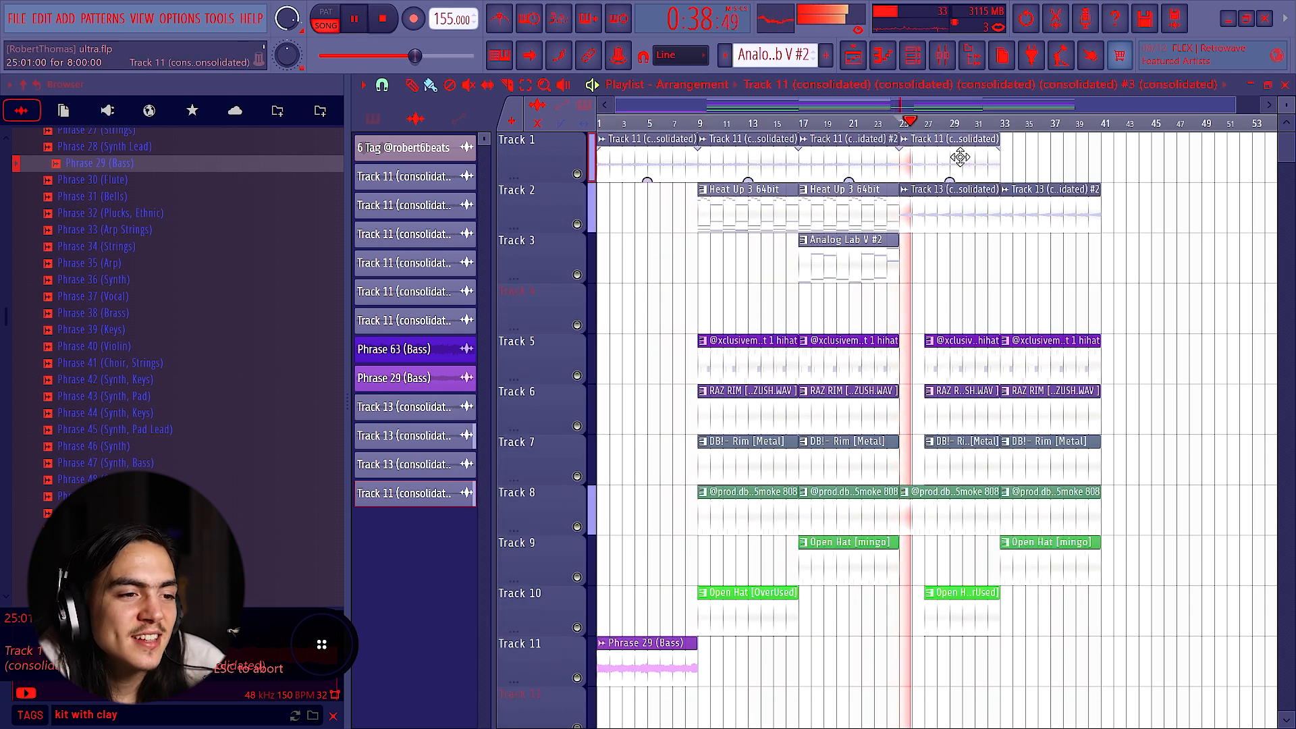
double_click(959, 157)
key("space")
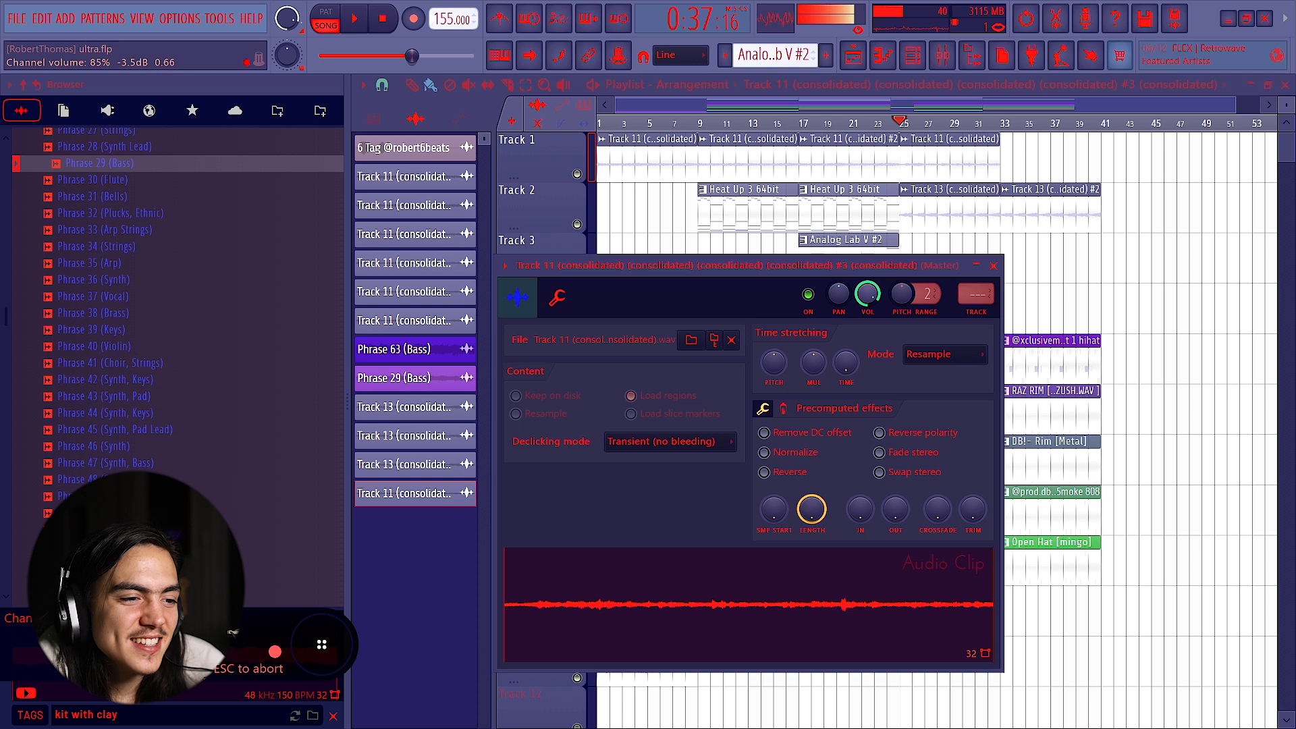
key("space")
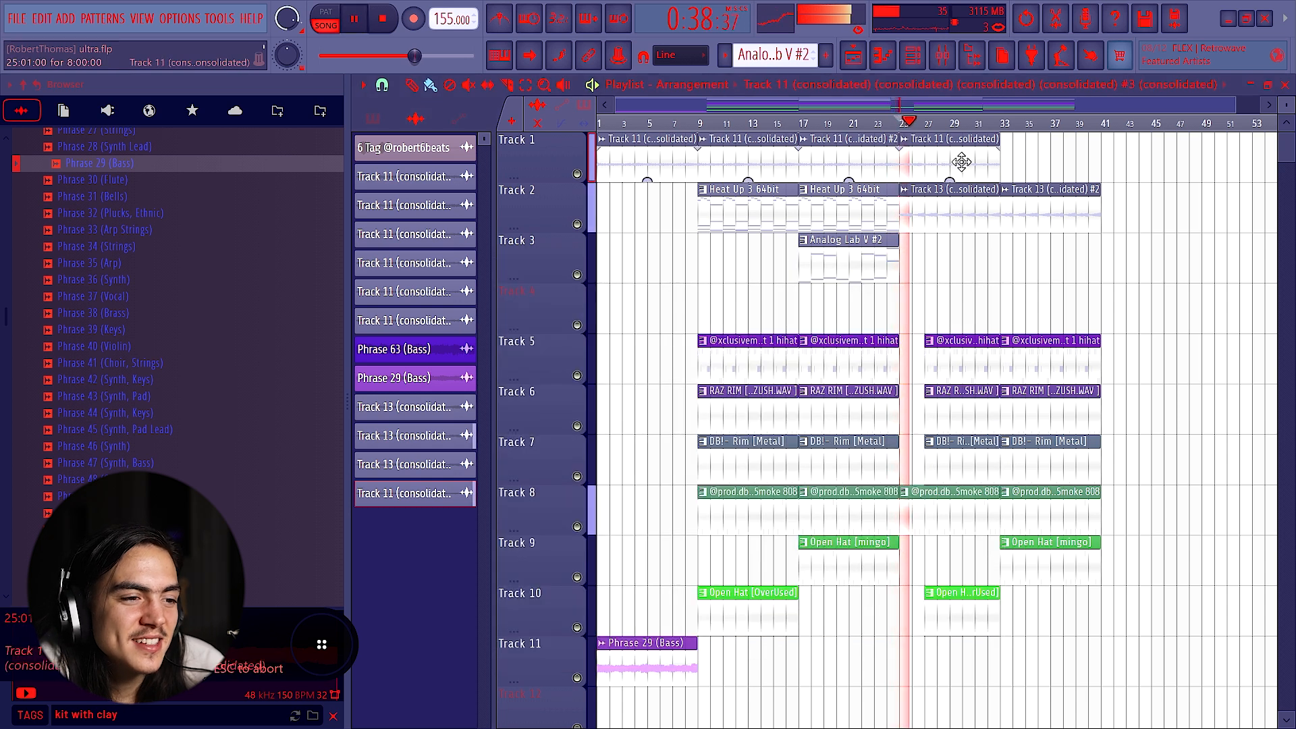
key("space")
key("space")
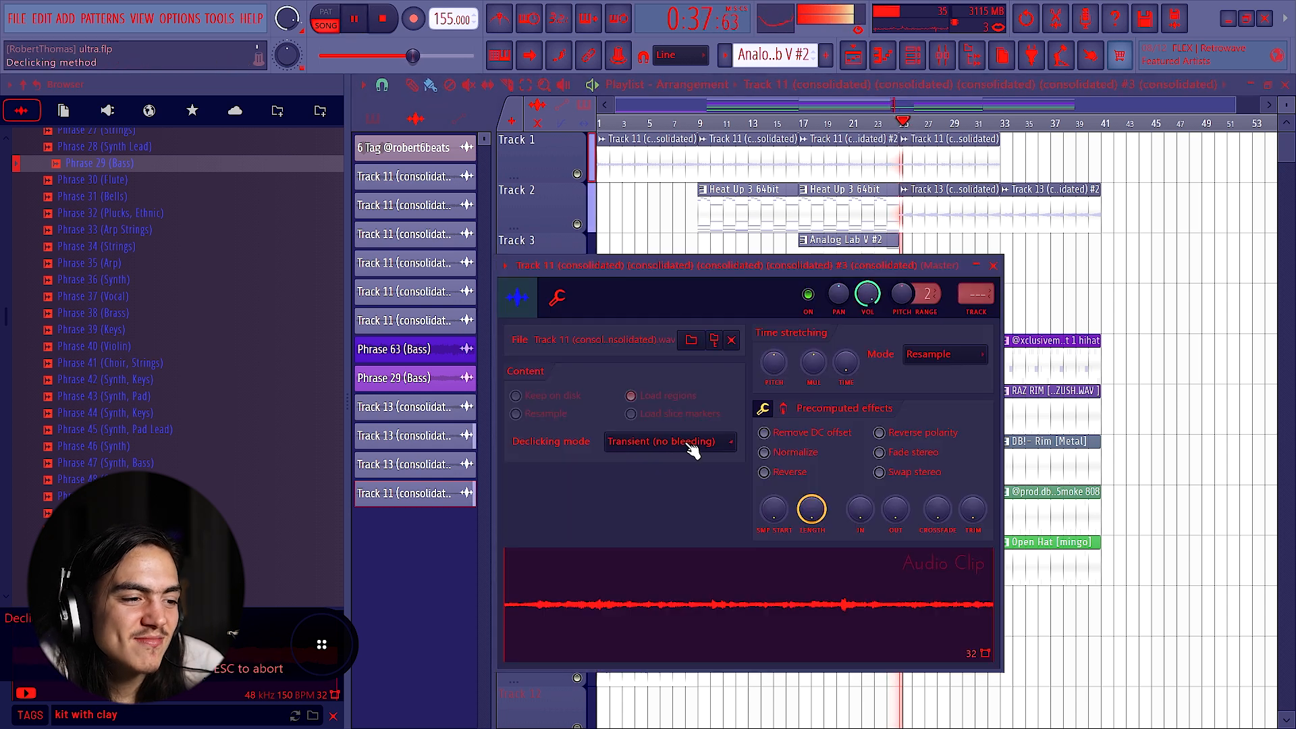
Step: Set the bar 25 clip to Generic (bleeding) declicking and Stretch mode, then close its settings
left_click(938, 354)
left_click(938, 399)
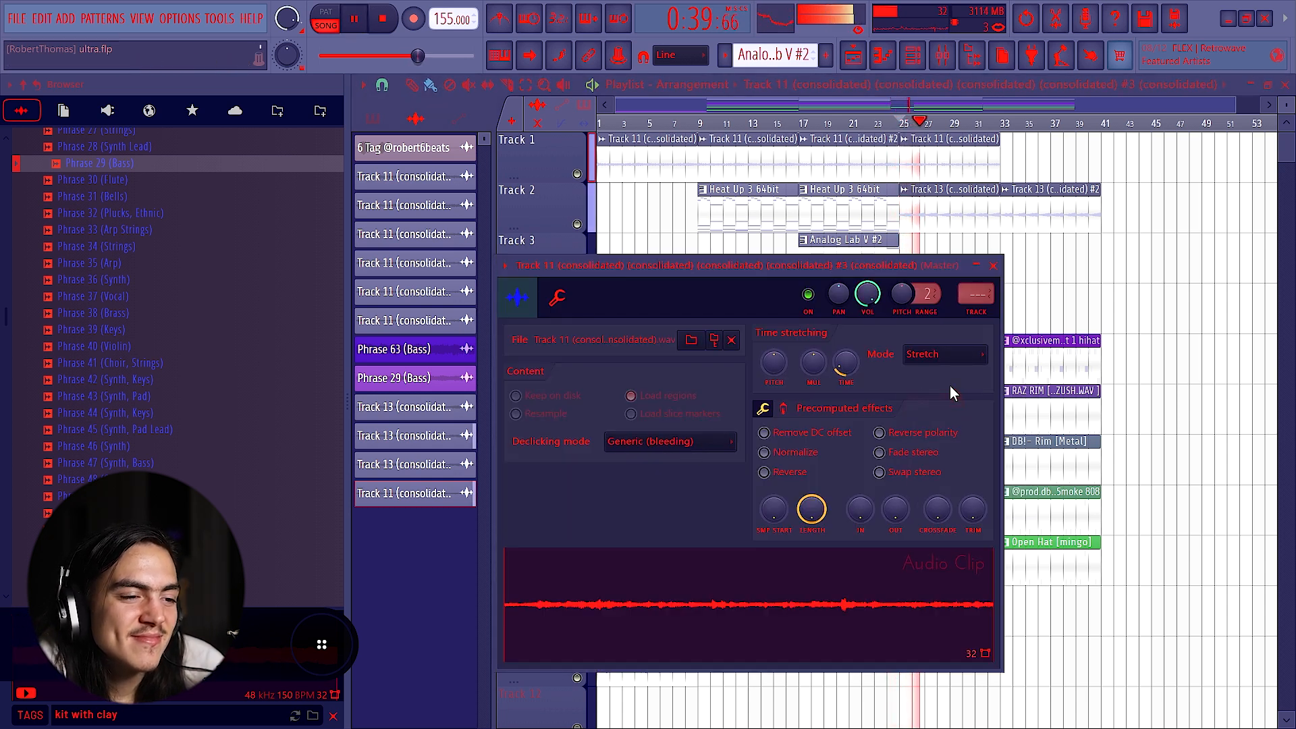
left_click(993, 266)
Step: Duplicate the Track 1 clip from bar 25 to bar 33 and make the copy unique
left_click_drag(971, 145, 1012, 151)
key("space")
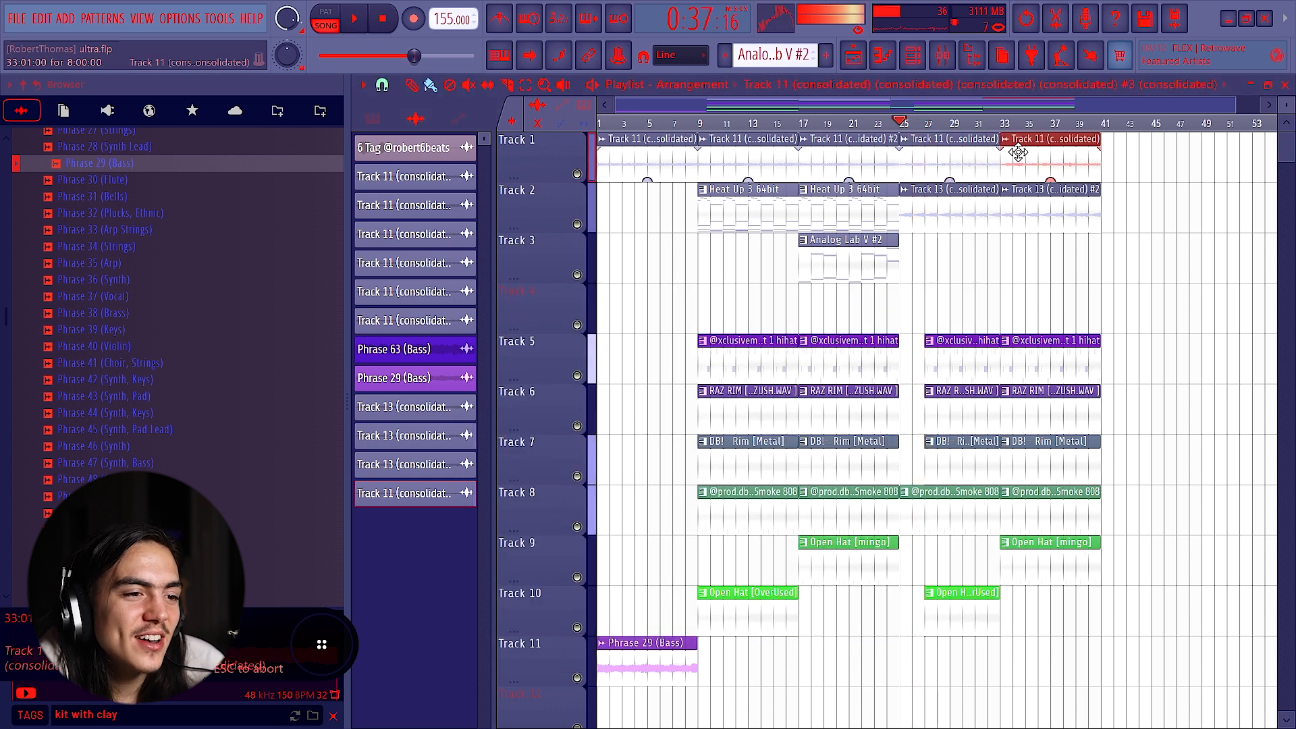
right_click(1007, 145)
left_click(1042, 307)
Step: Check the Track 1 clip at bar 17 and route the bar 33 clip to the same mixer track, 5
double_click(1046, 161)
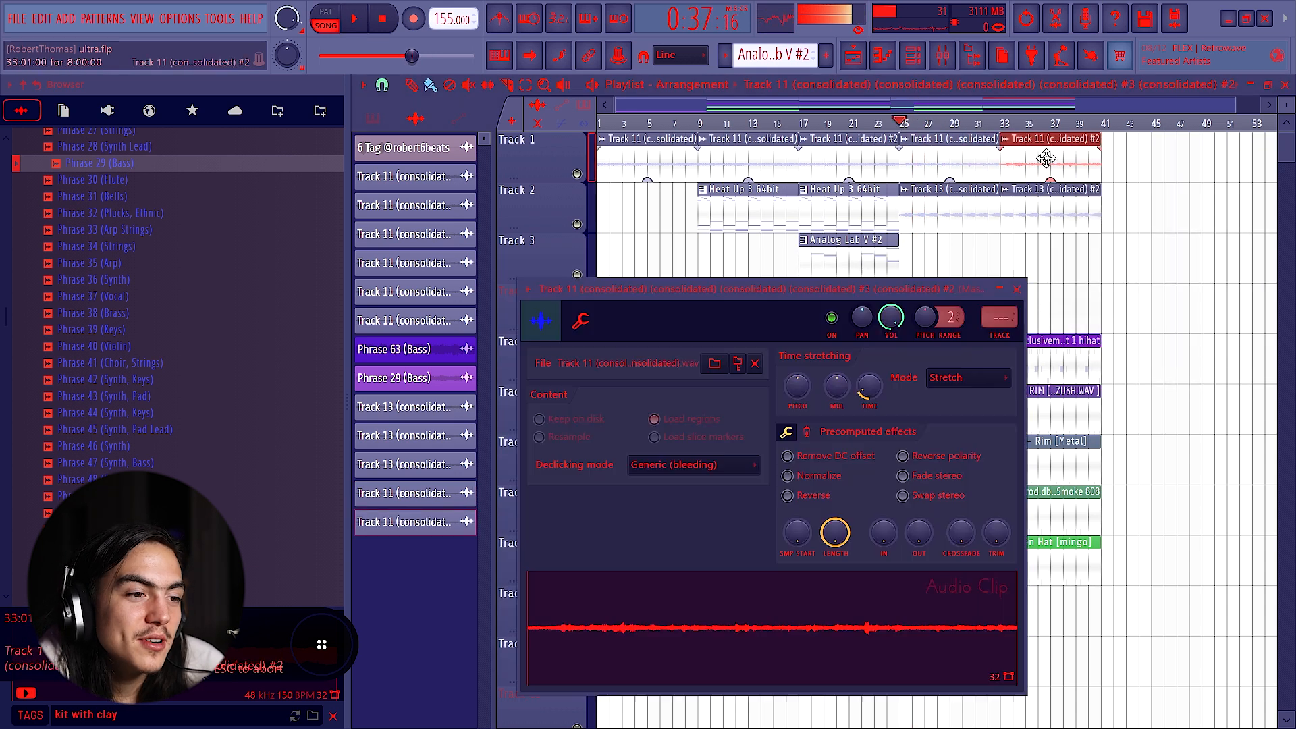
double_click(868, 156)
left_click(876, 148)
double_click(869, 155)
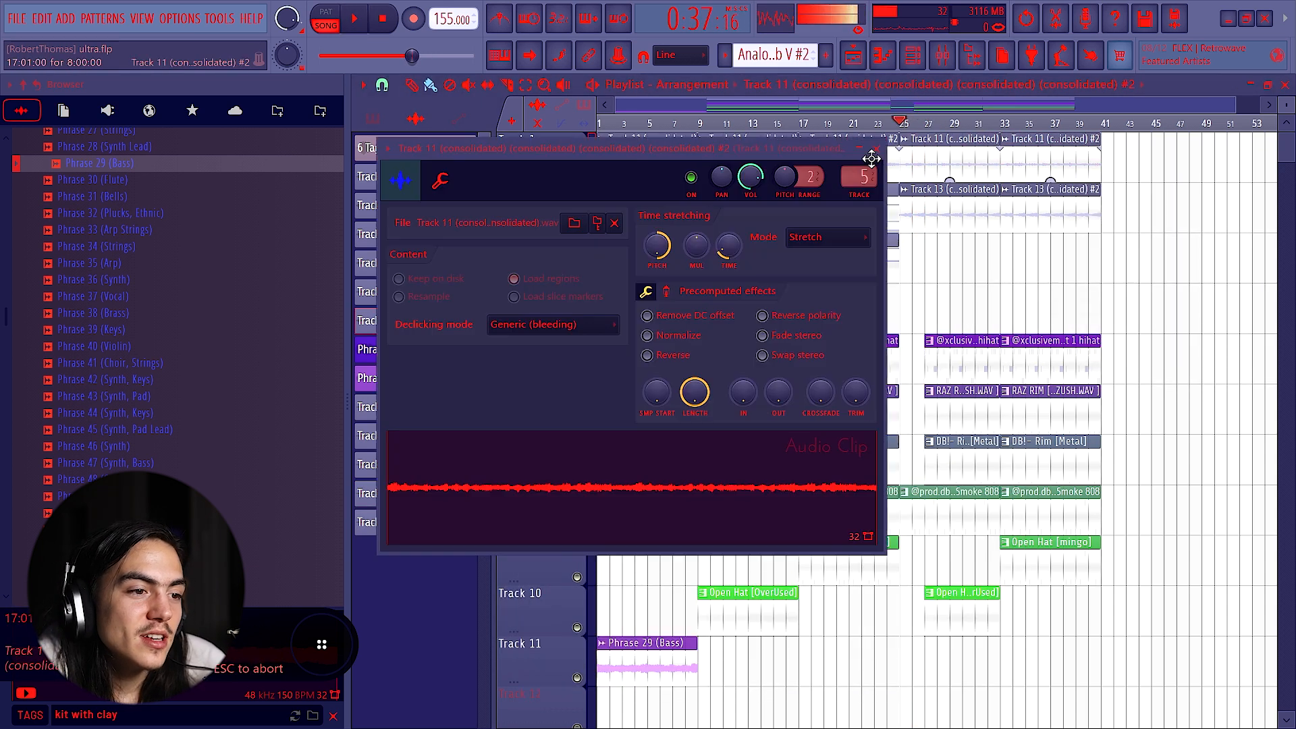
left_click(876, 148)
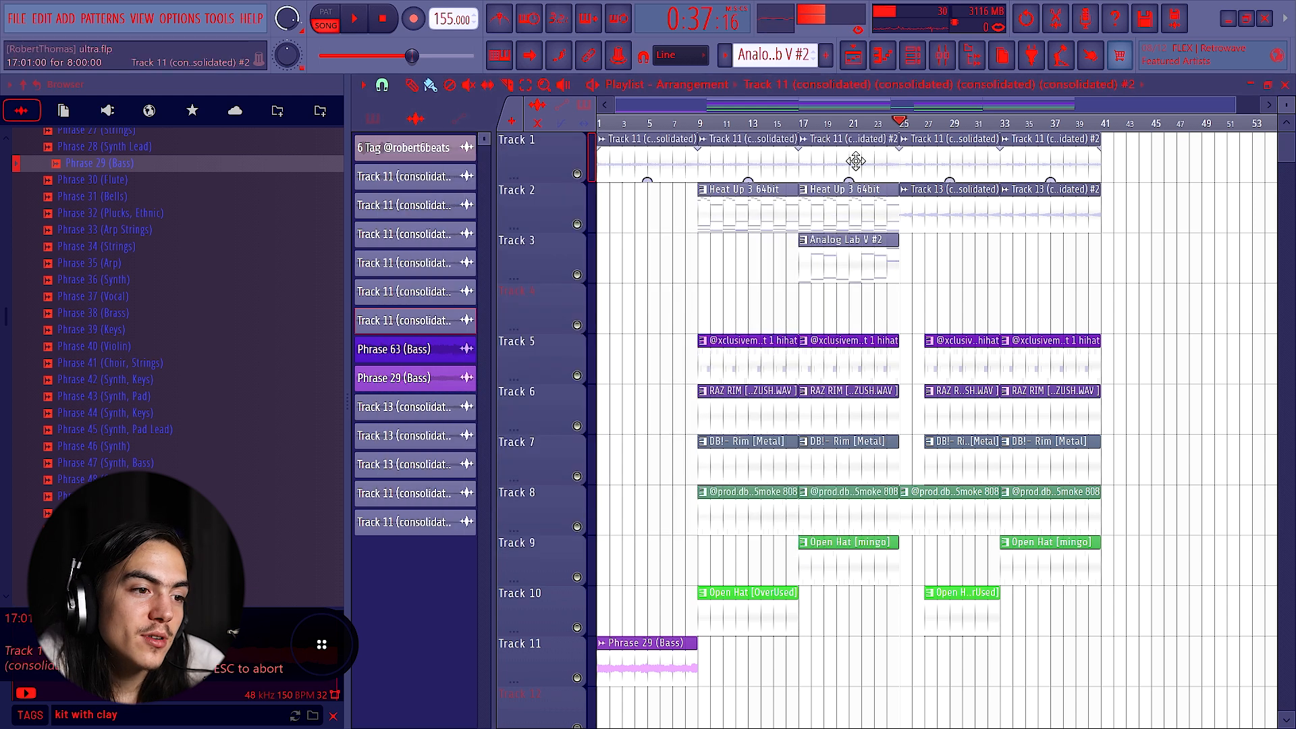
double_click(1086, 158)
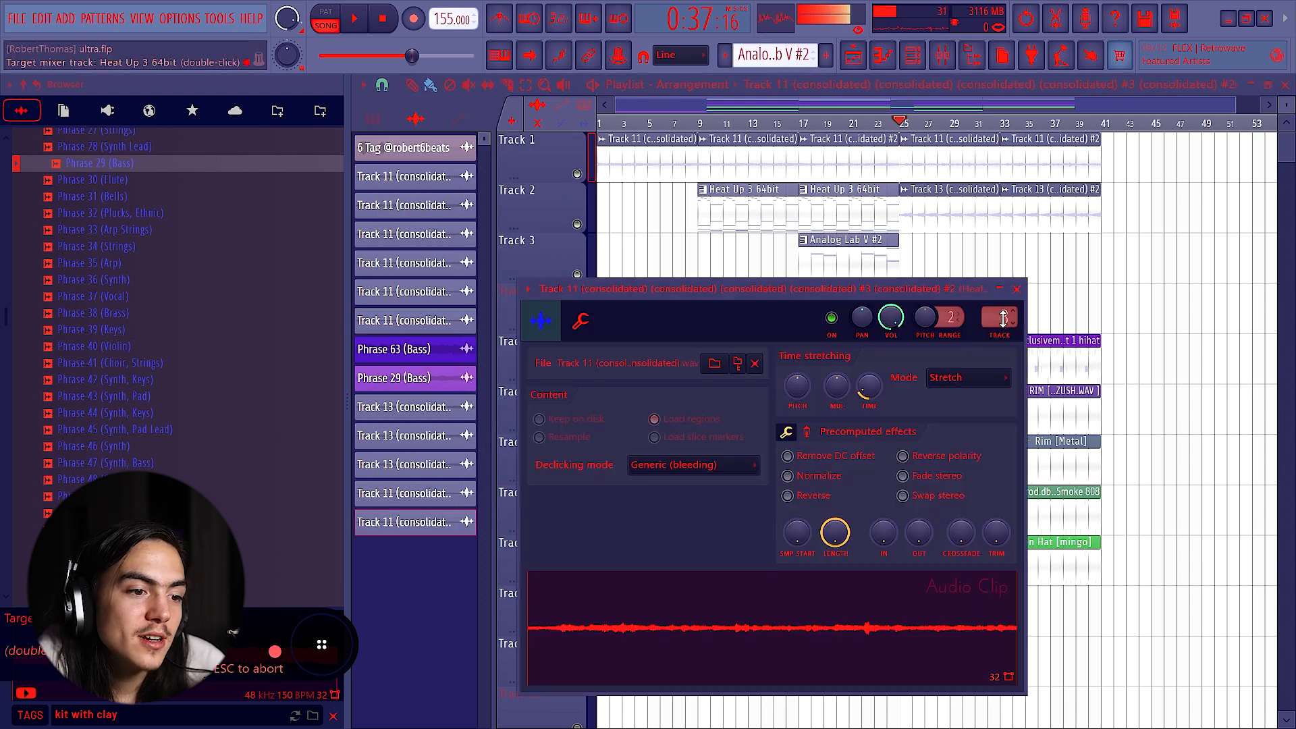
left_click(1017, 166)
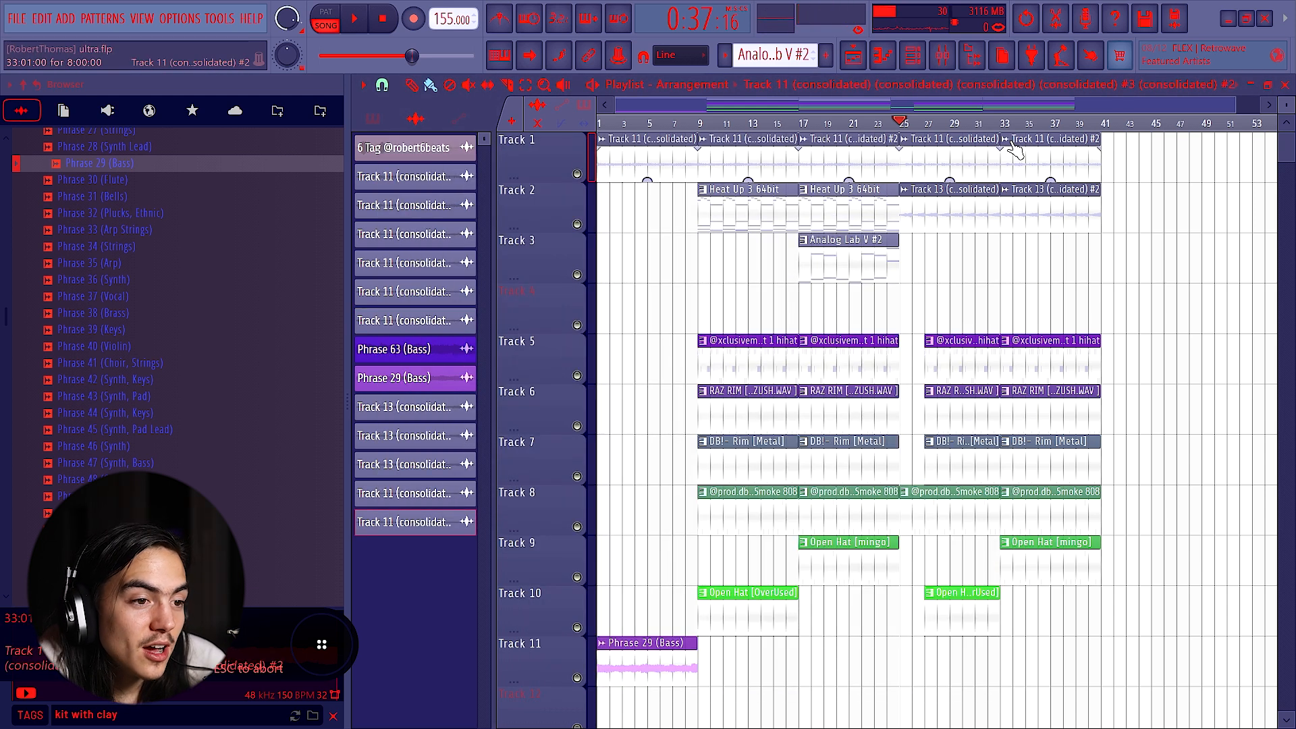
Step: Set the pitch shift of the Track 1 clip at bar 33 to +1200 cents and close its settings
left_click(1010, 141)
double_click(1049, 154)
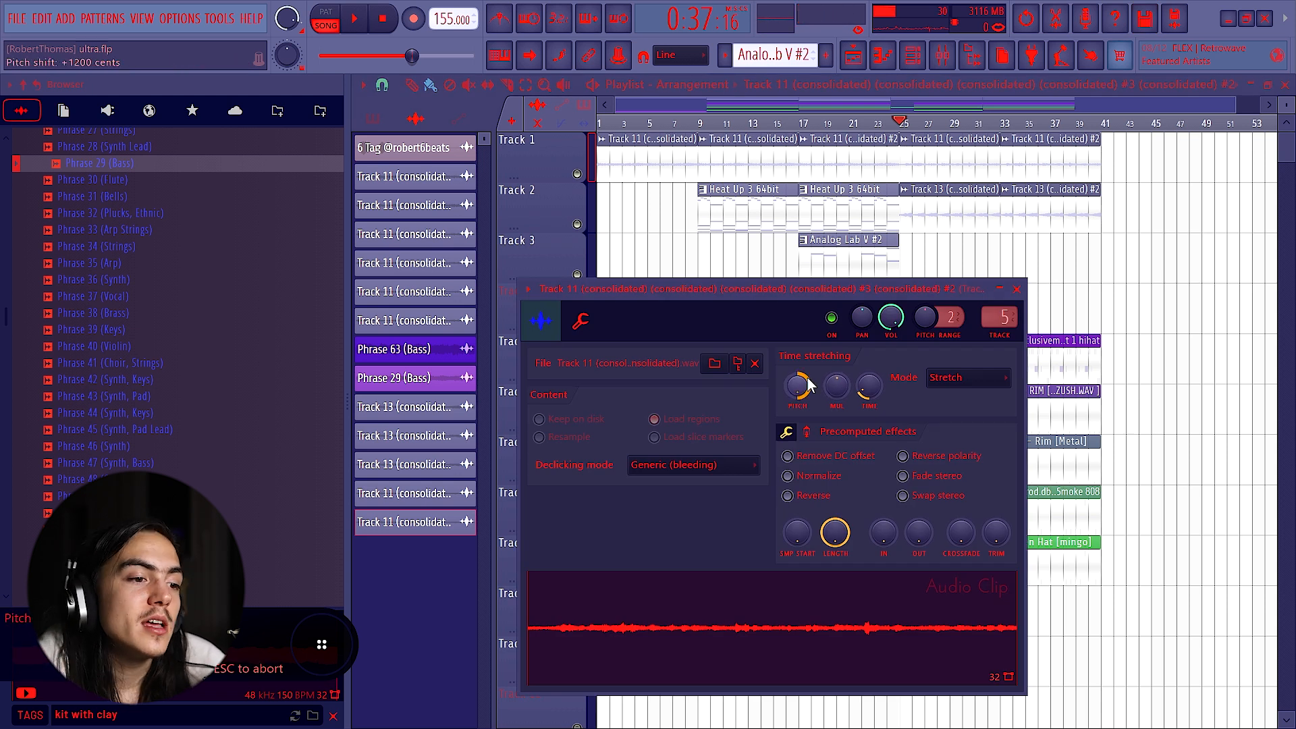
left_click(999, 288)
Step: Audition the section from bar 33 and set the channel volume of its Track 1 clip to 100%
key("space")
left_click(998, 123)
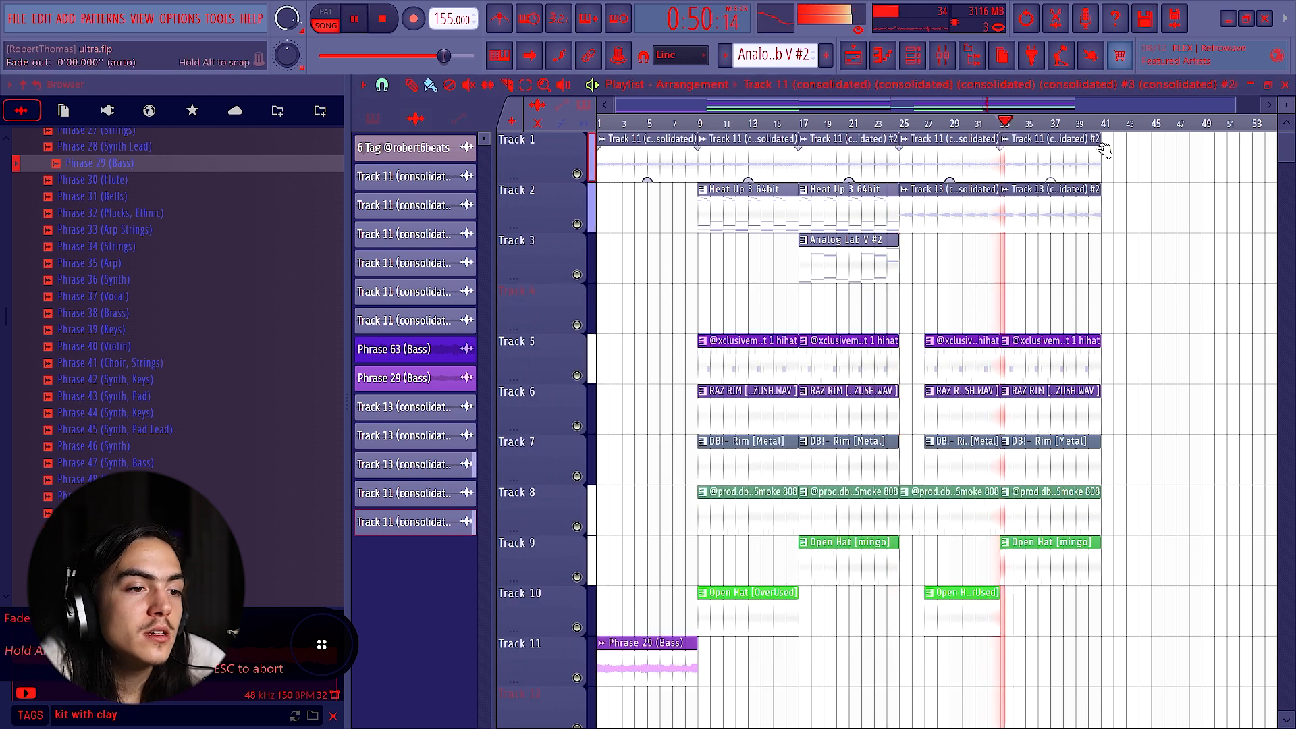
double_click(1069, 160)
key("space")
key("space")
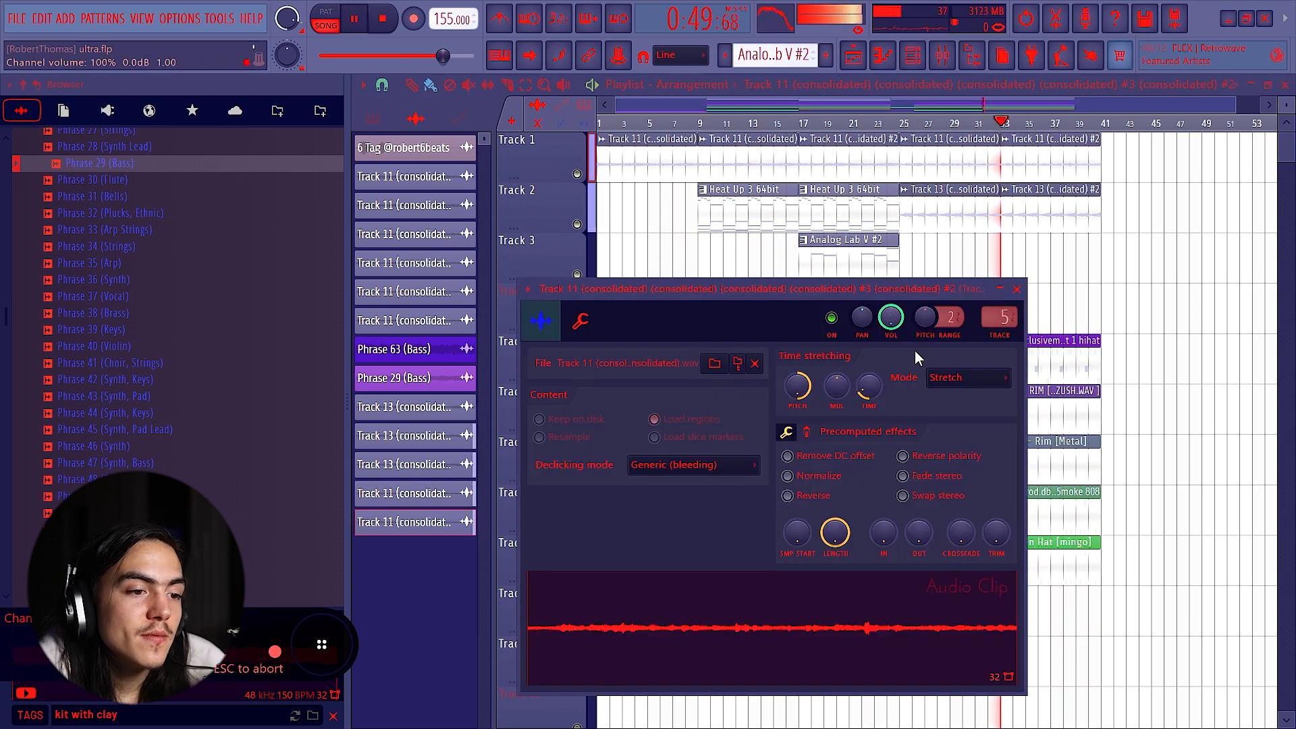
left_click(1016, 289)
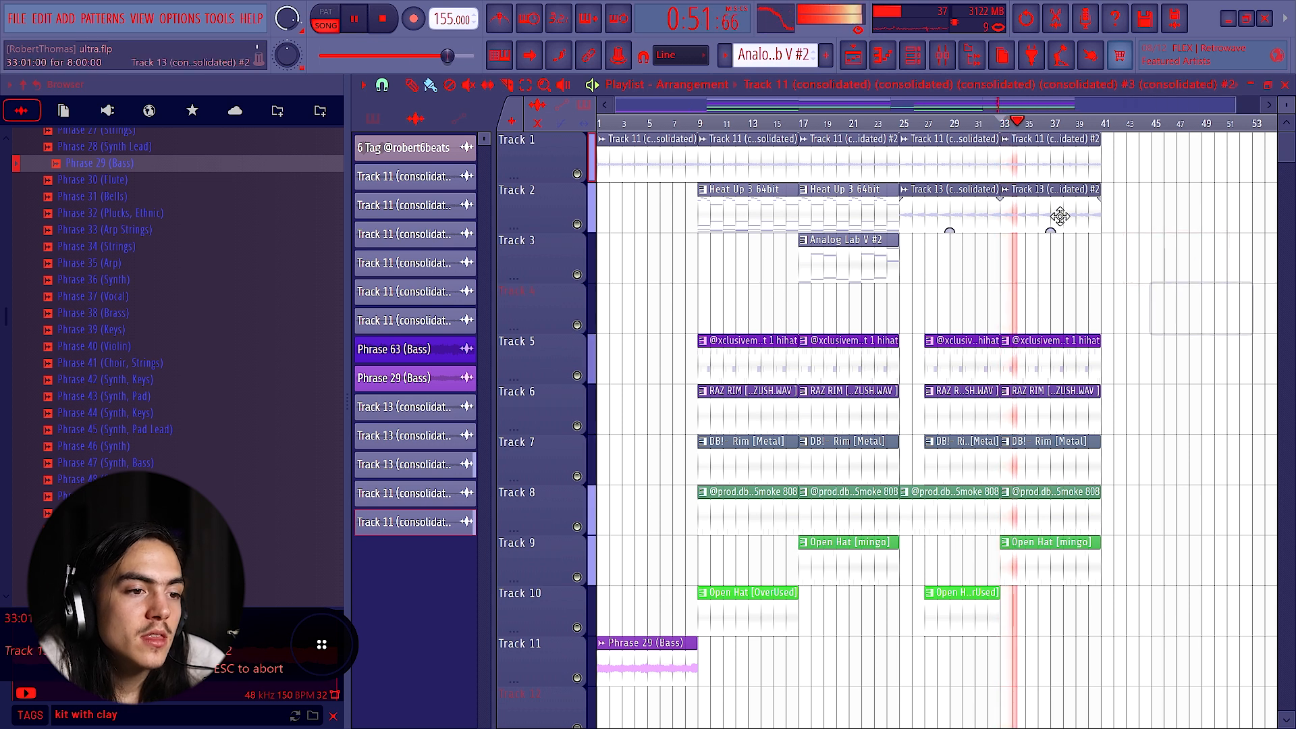
key("space")
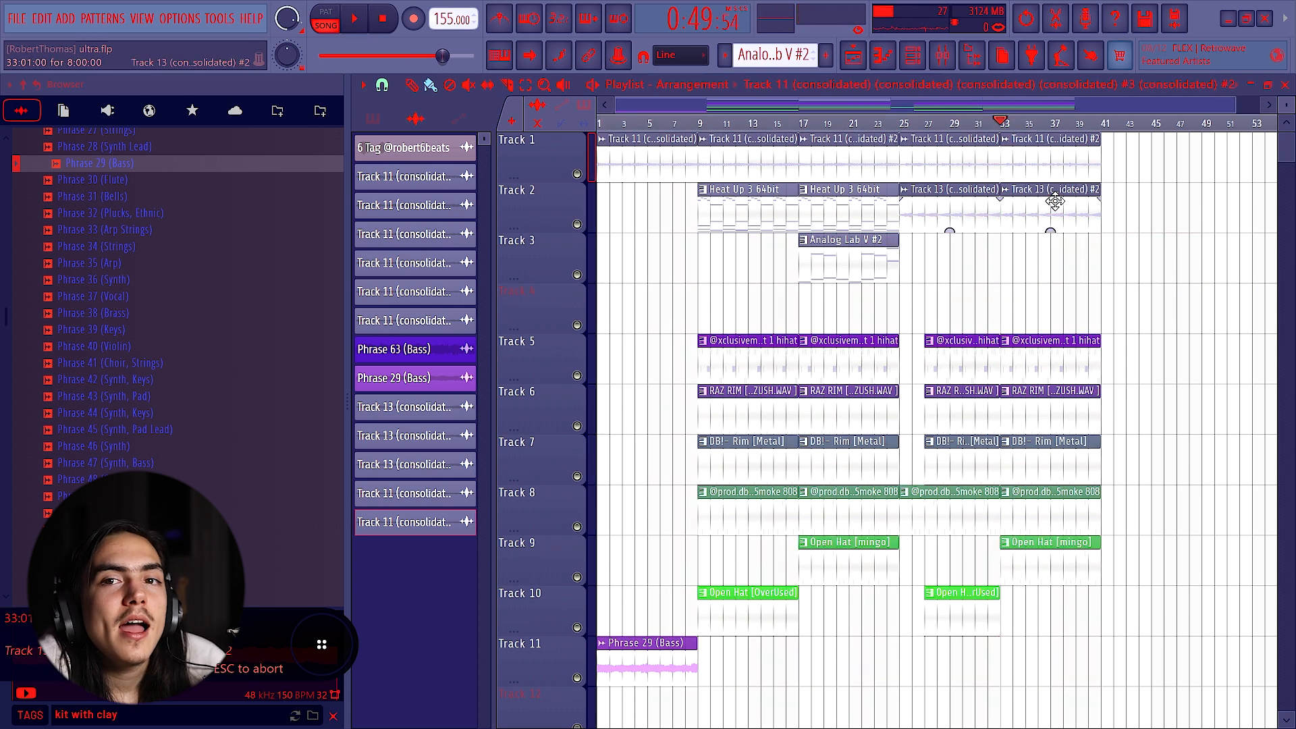
Step: Set the pitch shift of the Track 2 clip at bar 33 to +400 cents and audition it
scroll(1054, 201, "down", 1, "ctrl")
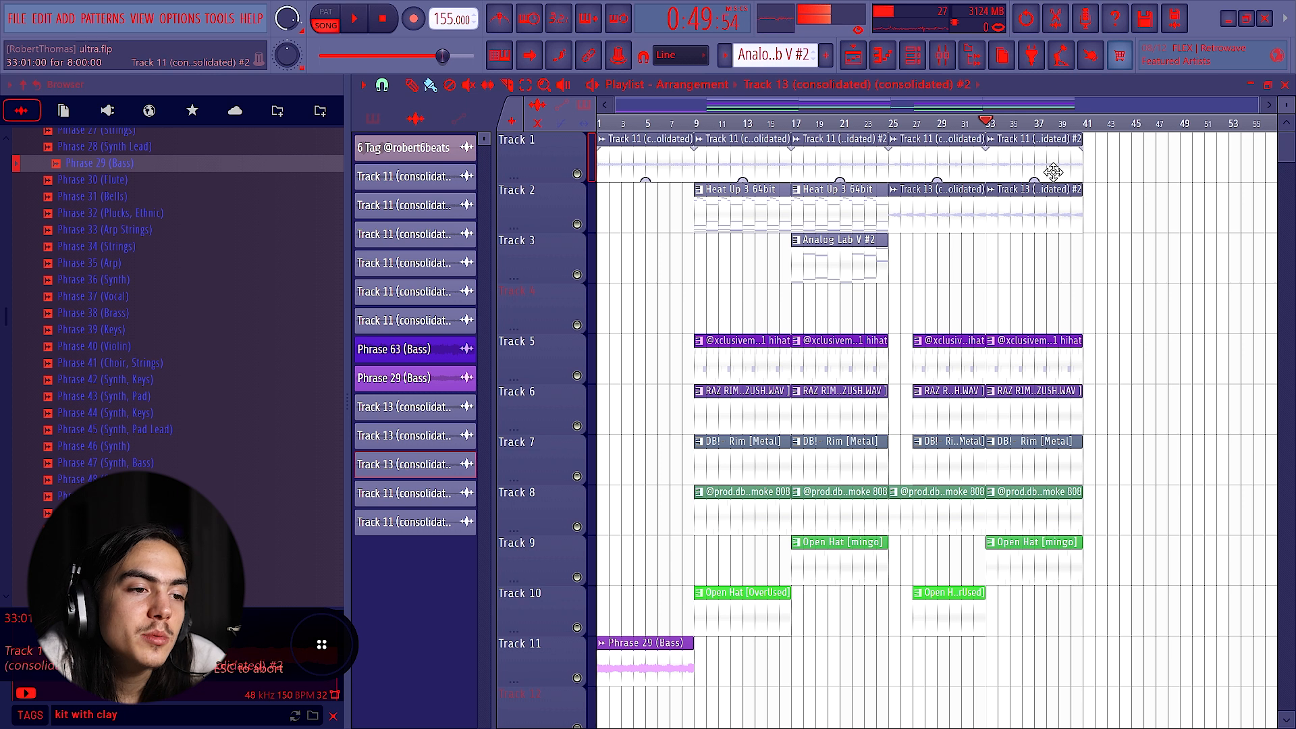
double_click(1020, 213)
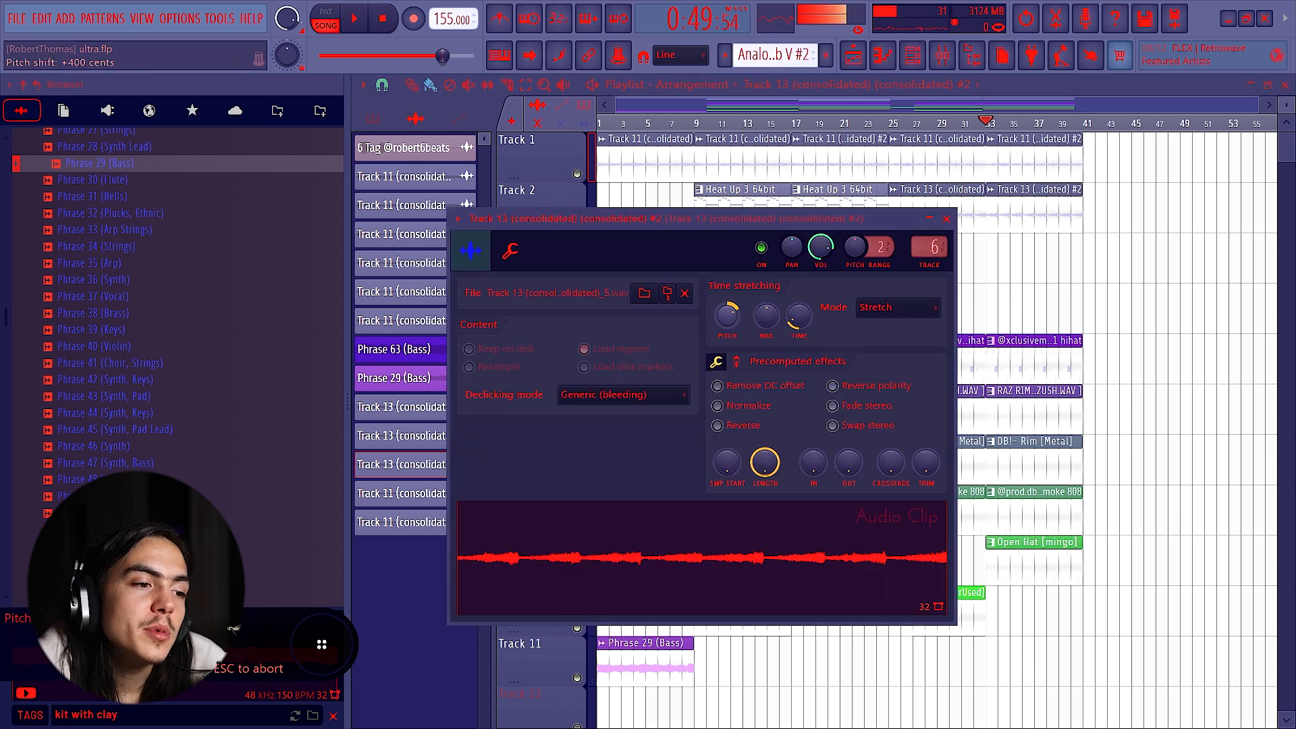
key("space")
key("Escape")
key("space")
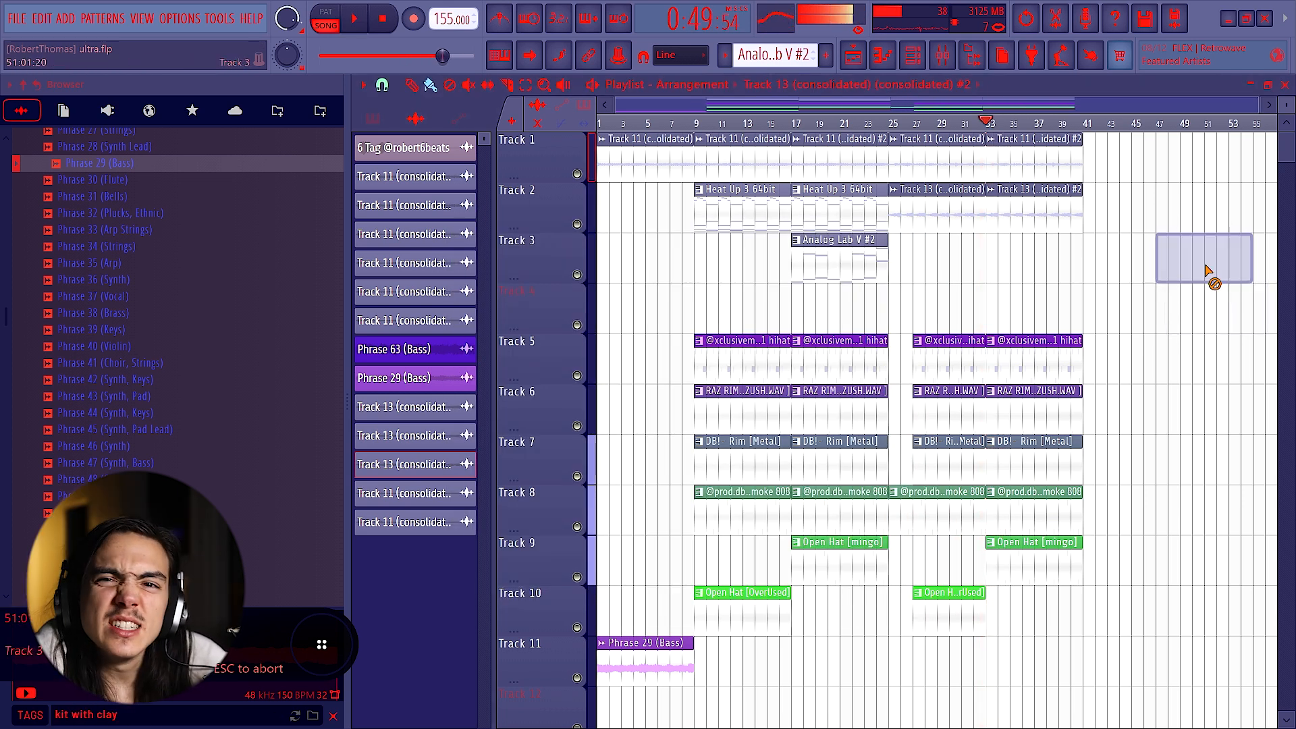
Step: Solo Track 2 for a brief audition from bar 33, then restore all tracks
right_click(585, 227)
key("space")
key("space")
right_click(585, 224)
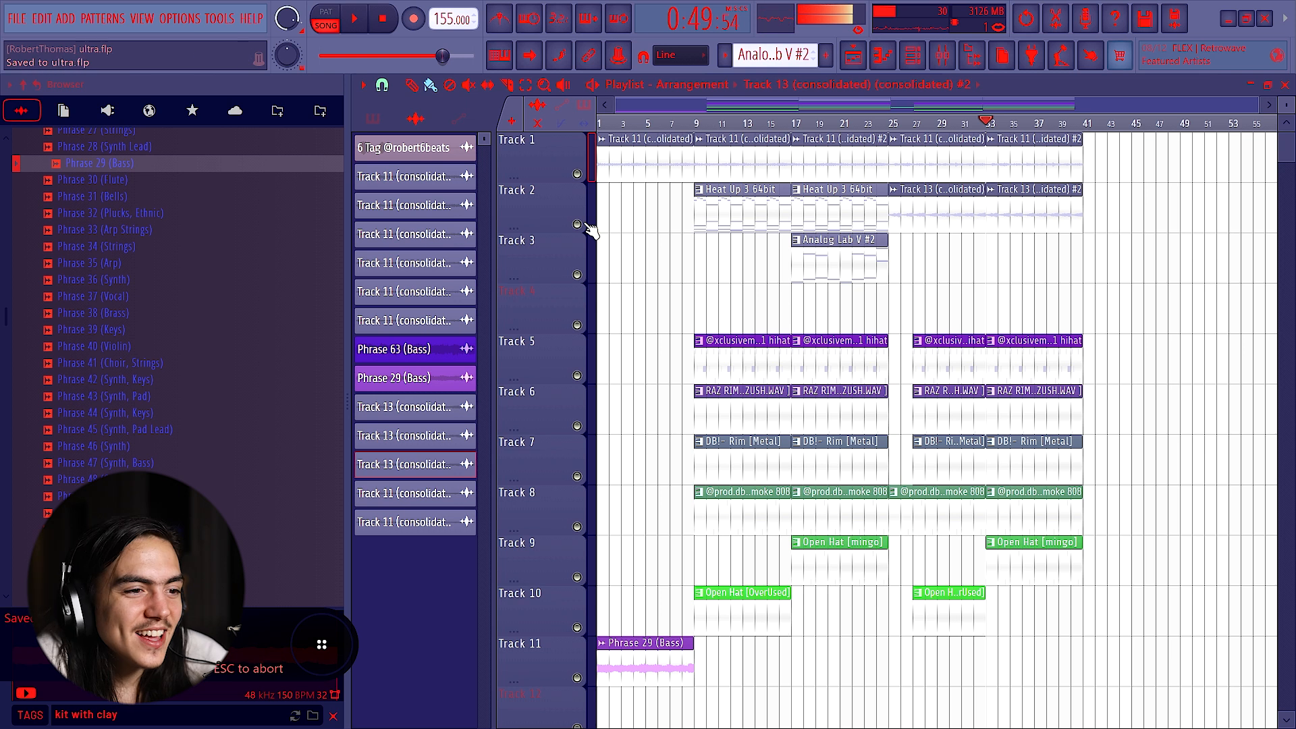
Step: Save the project ultra.flp and play the full arrangement from bar 33
key("space")
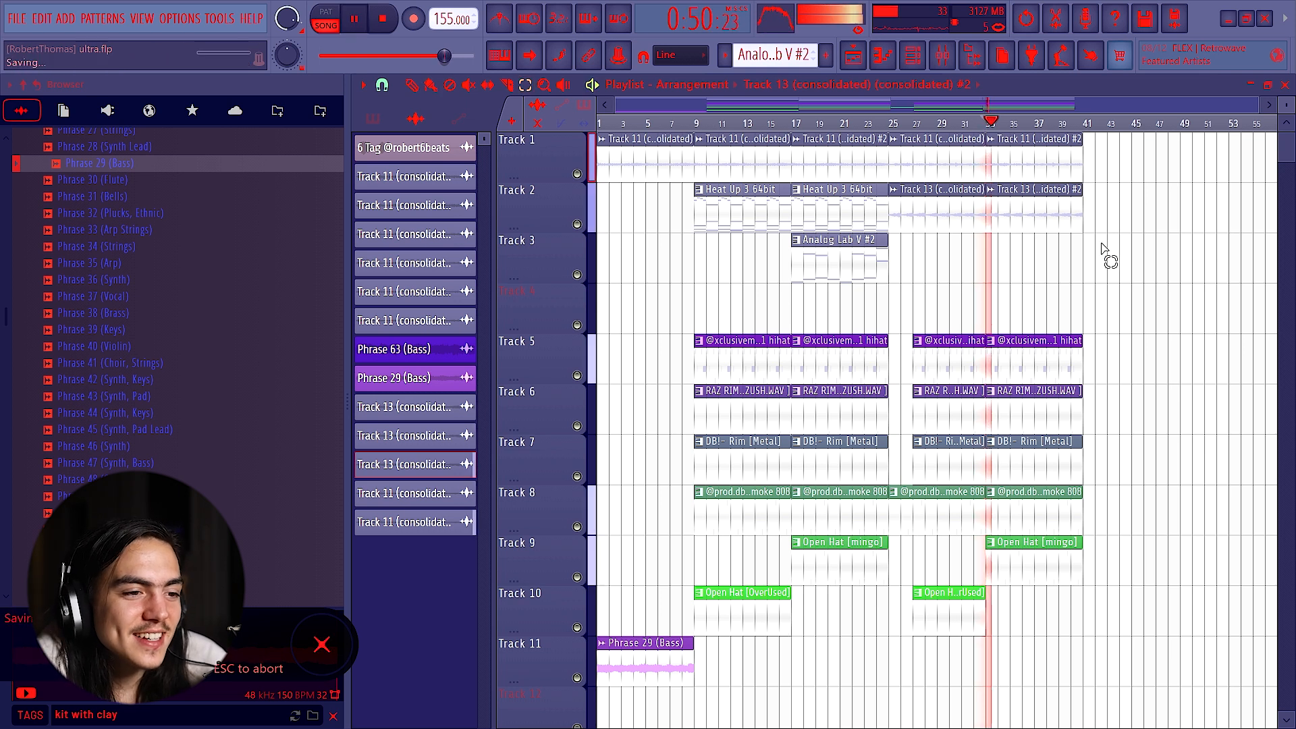
key("ctrl+z")
right_click(1155, 307)
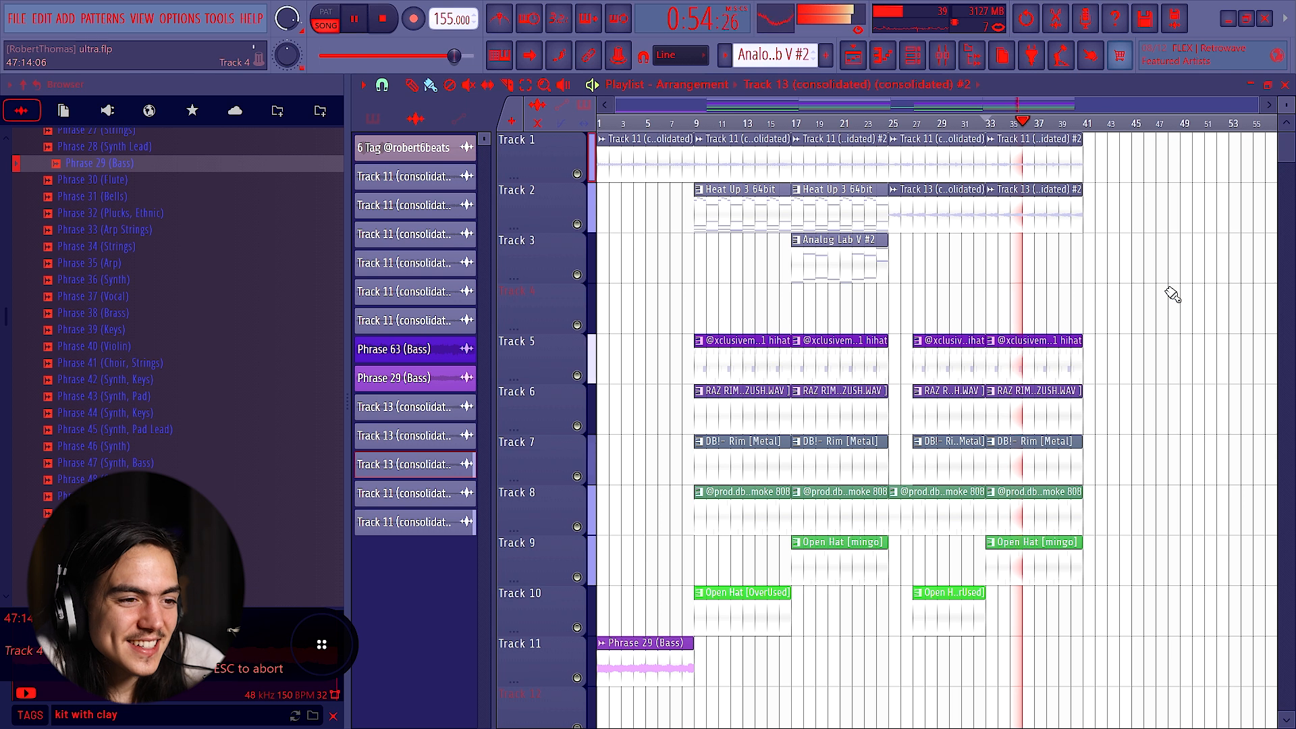
Step: Place the producer tag audio clip on Track 3 just before bar 9 and purge the project's unused audio clips
key("space")
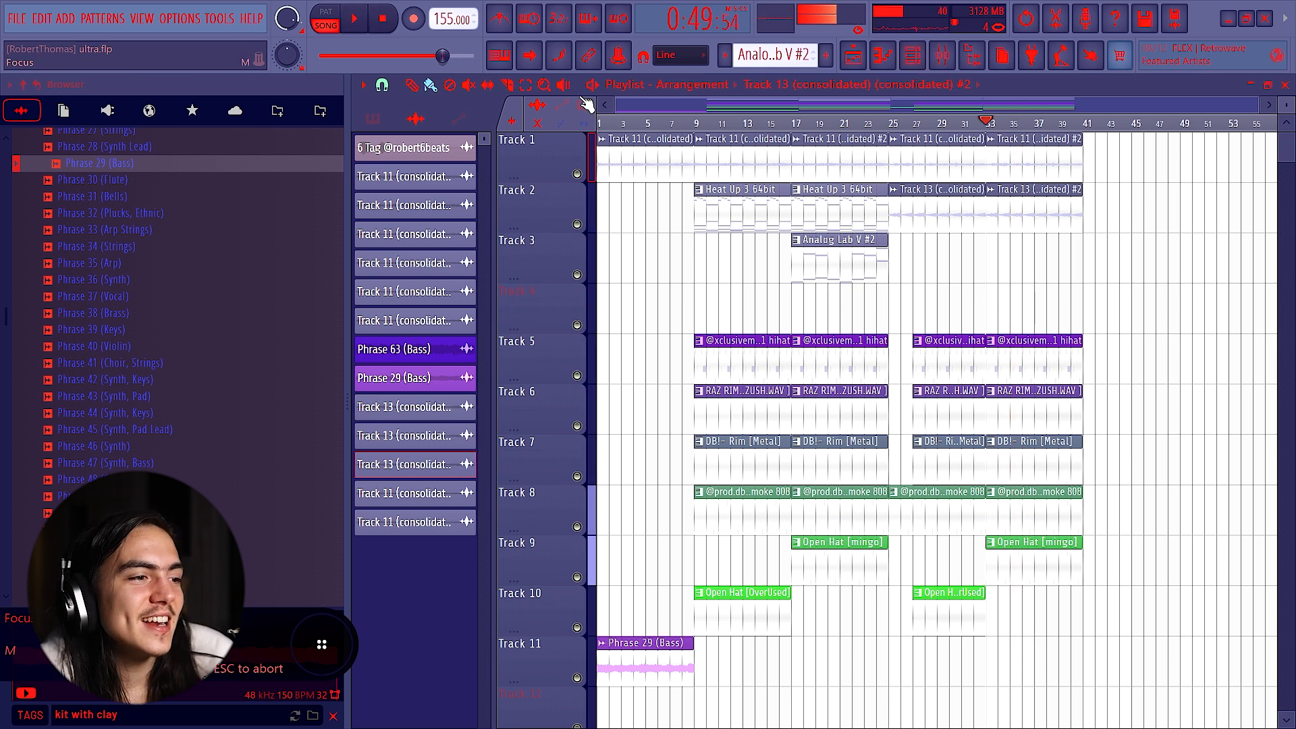
left_click_drag(435, 153, 687, 243)
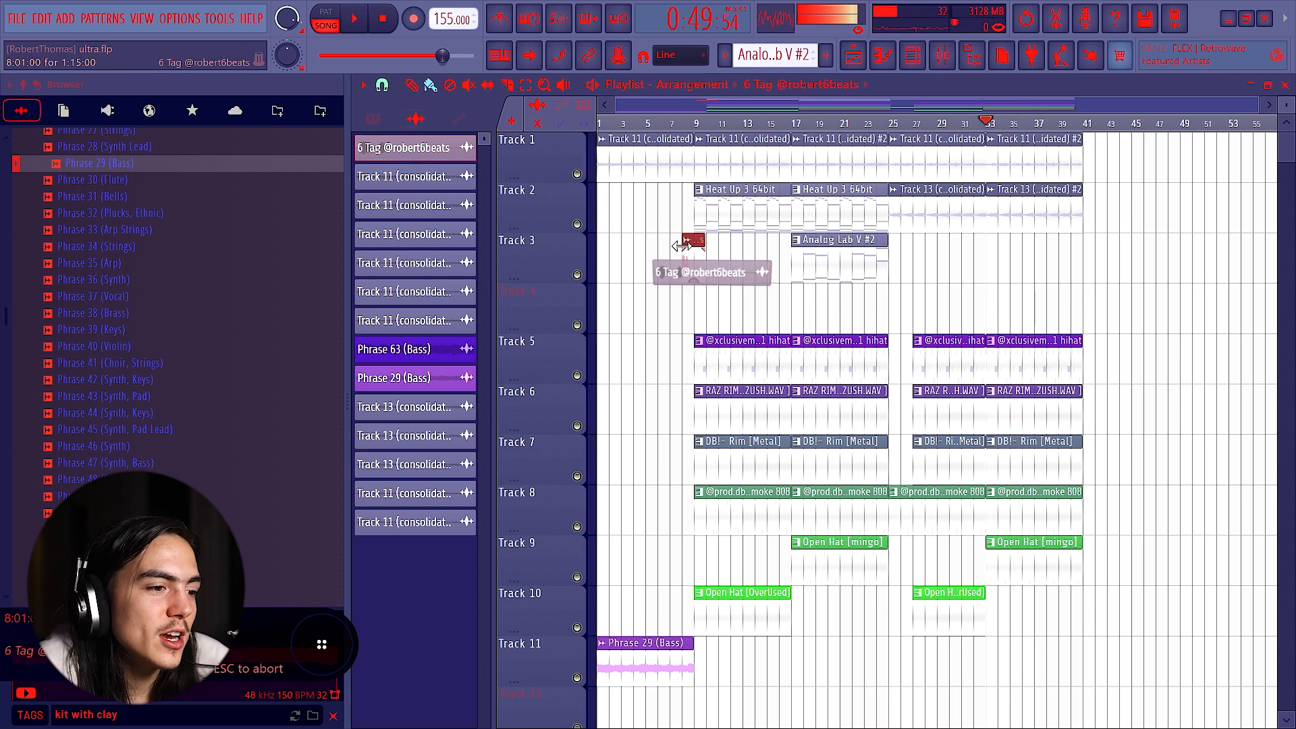
left_click(228, 19)
mouse_move(304, 71)
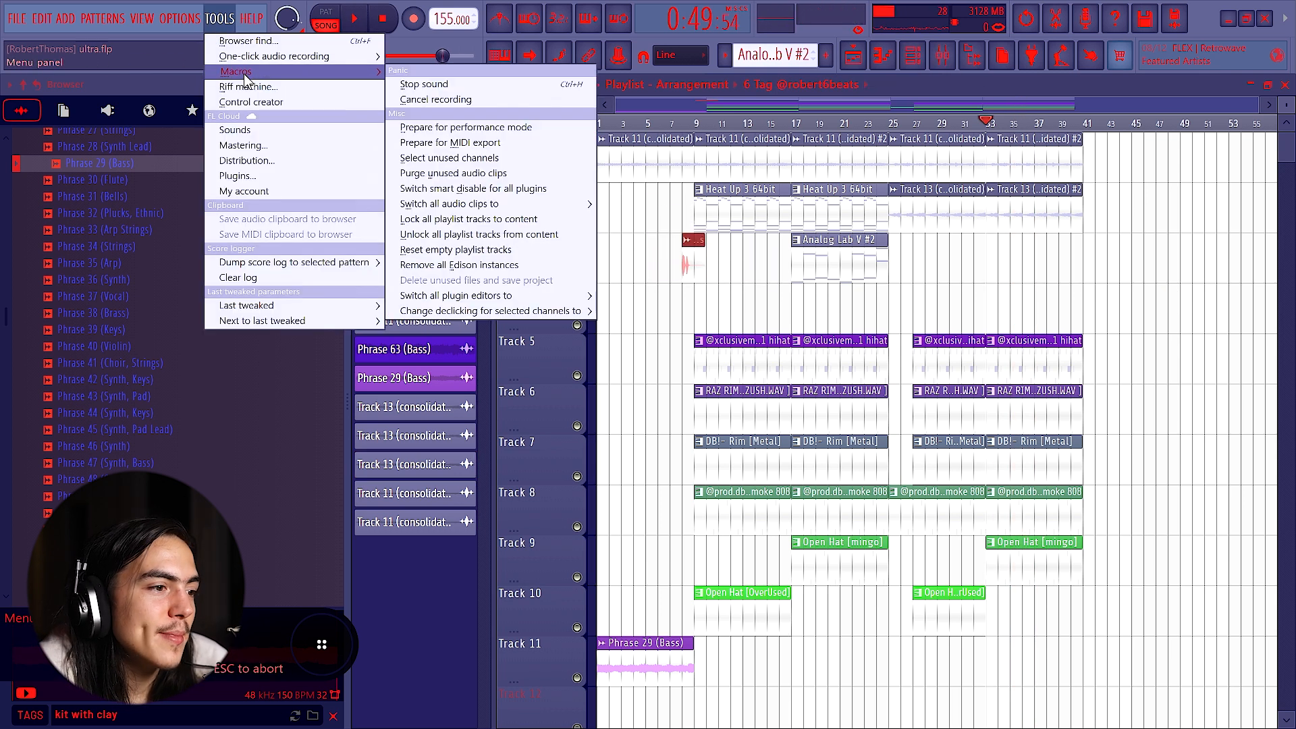
left_click(504, 174)
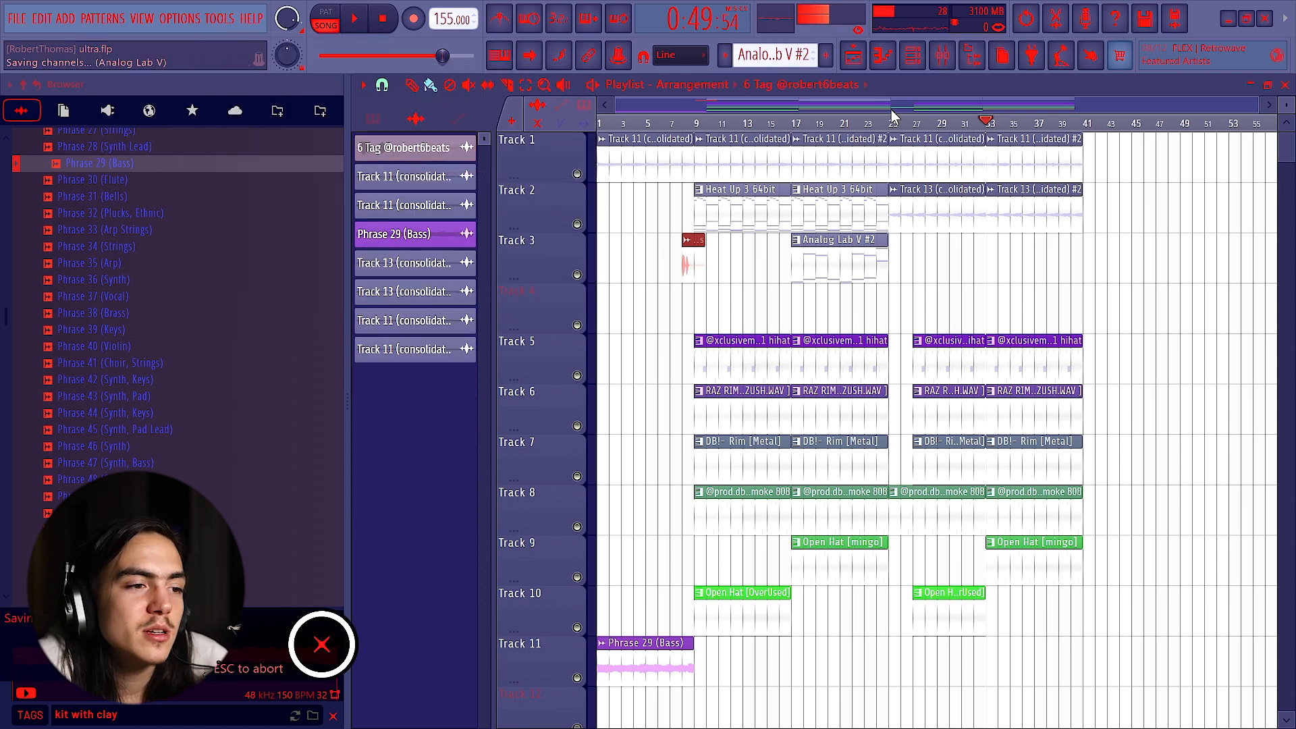
Step: Filter the channel rack to audio channels, select the unrouted melody and bass channels, and assign them to free mixer tracks
left_click_drag(1121, 156, 627, 662, "ctrl")
key("ctrl+d")
key("ctrl+a")
scroll(944, 351, "down", 2)
scroll(909, 373, "up", 2)
left_click(928, 62)
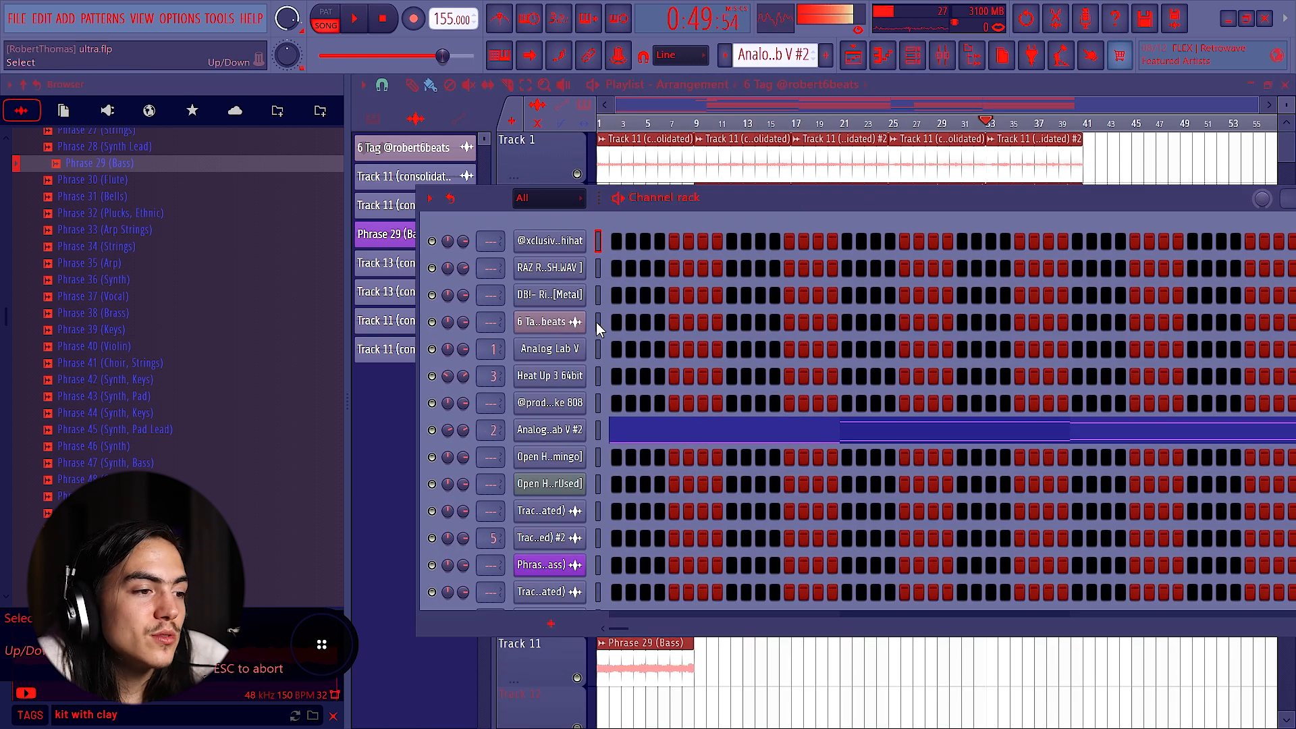
left_click(552, 198)
left_click(559, 210)
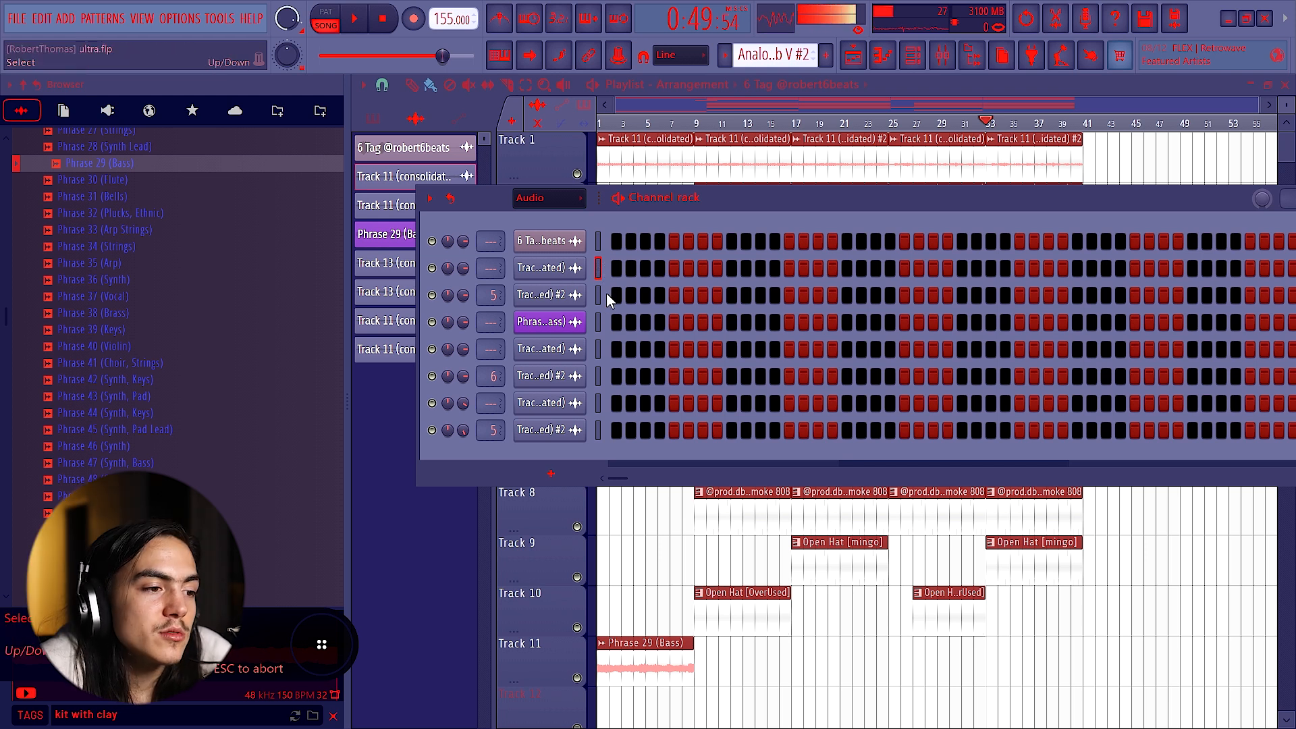
left_click_drag(597, 319, 599, 385)
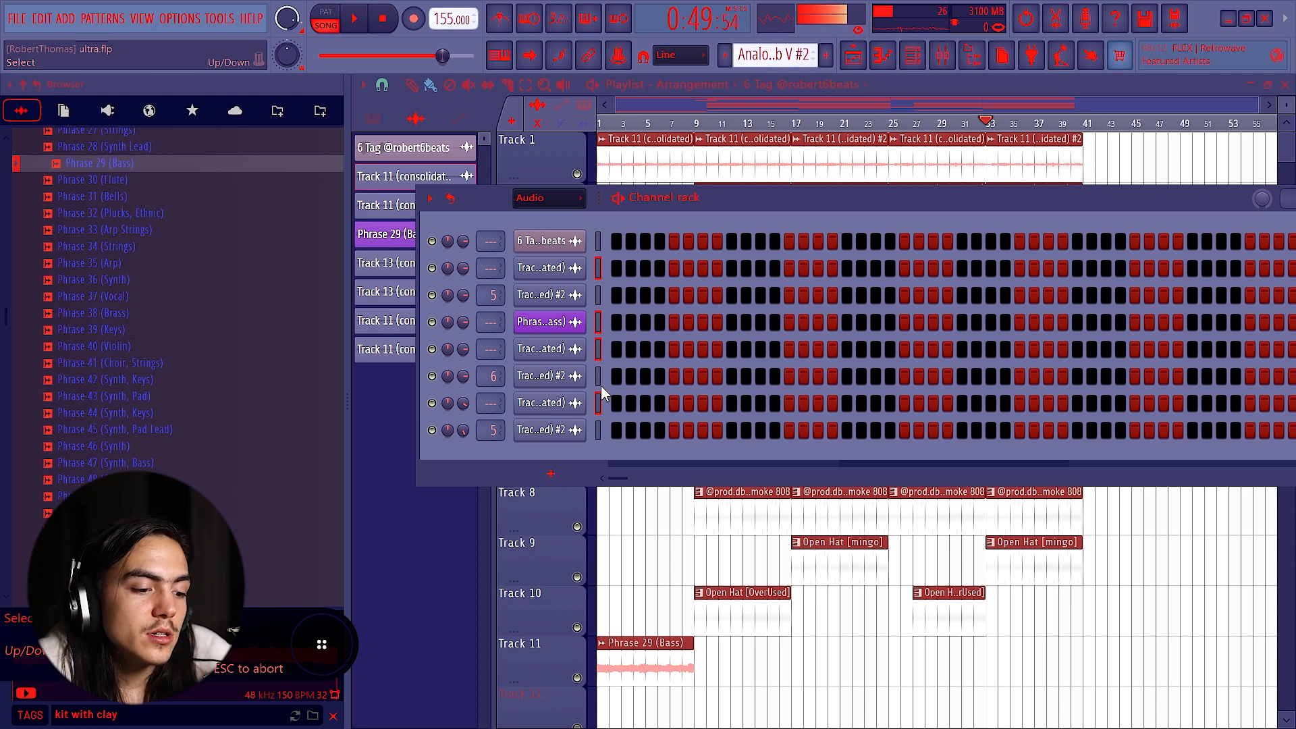
key("F9")
left_click(935, 149)
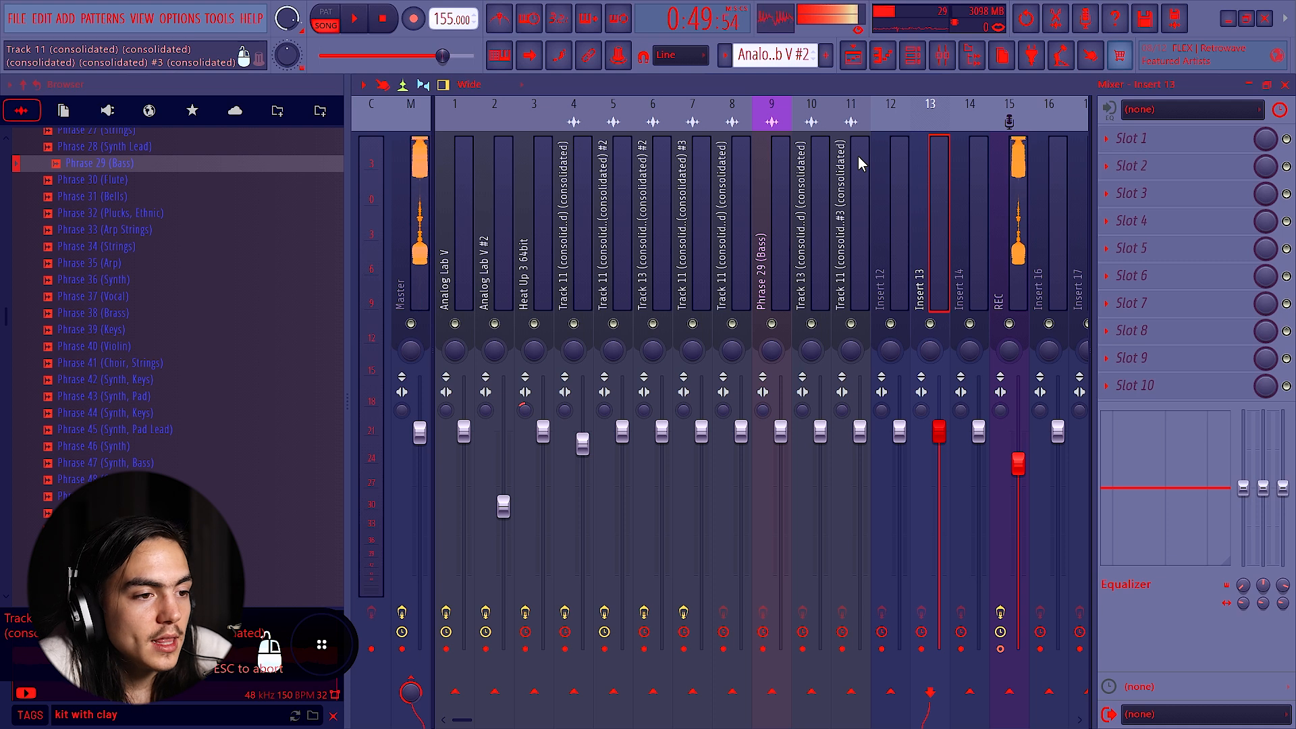
Step: Select mixer inserts 1 through 11 and route them only to Insert 13
left_click(852, 139)
key("ctrl+a")
left_click(850, 141)
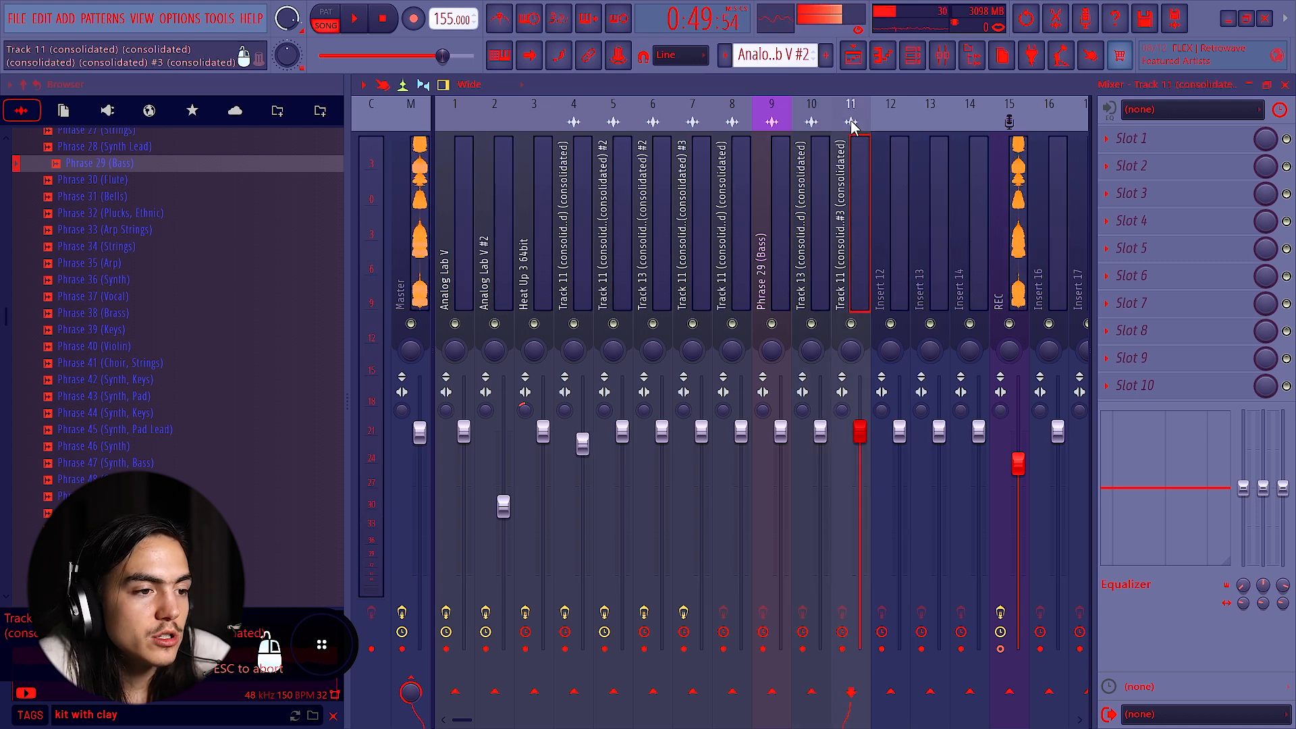
left_click_drag(851, 125, 446, 139)
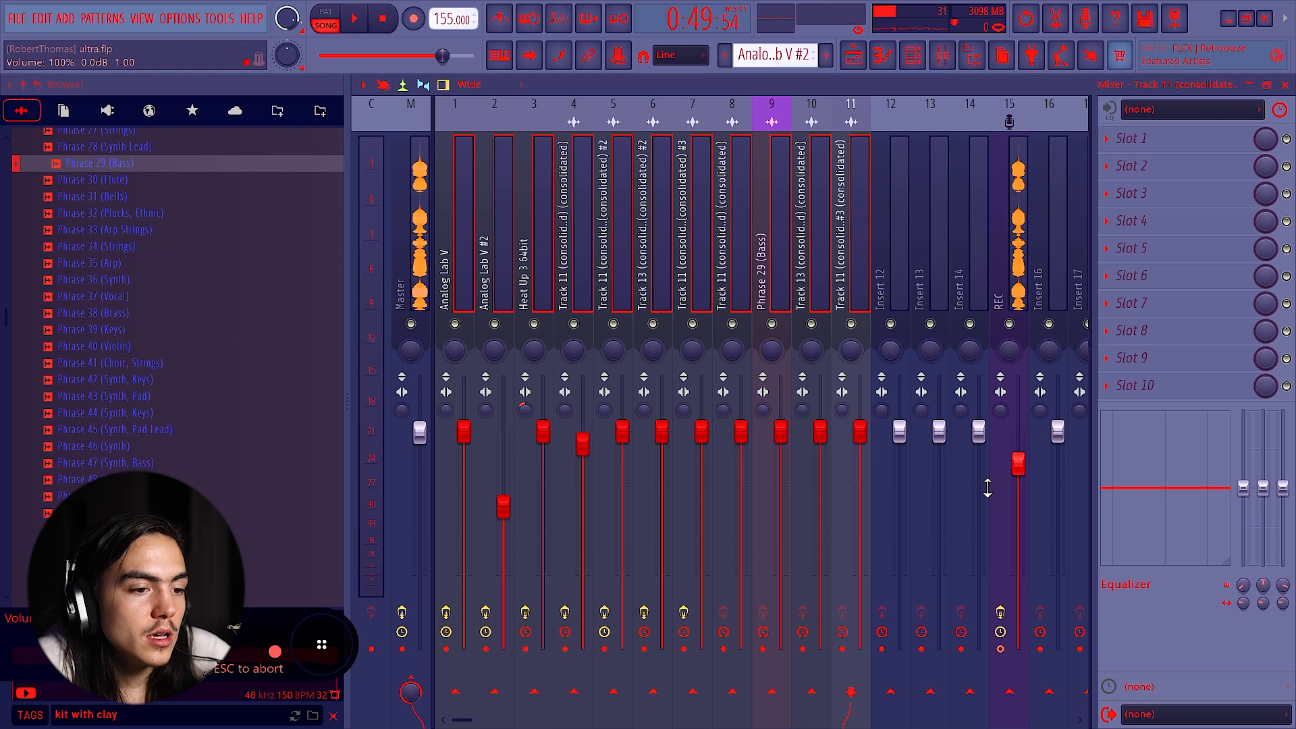
right_click(931, 697)
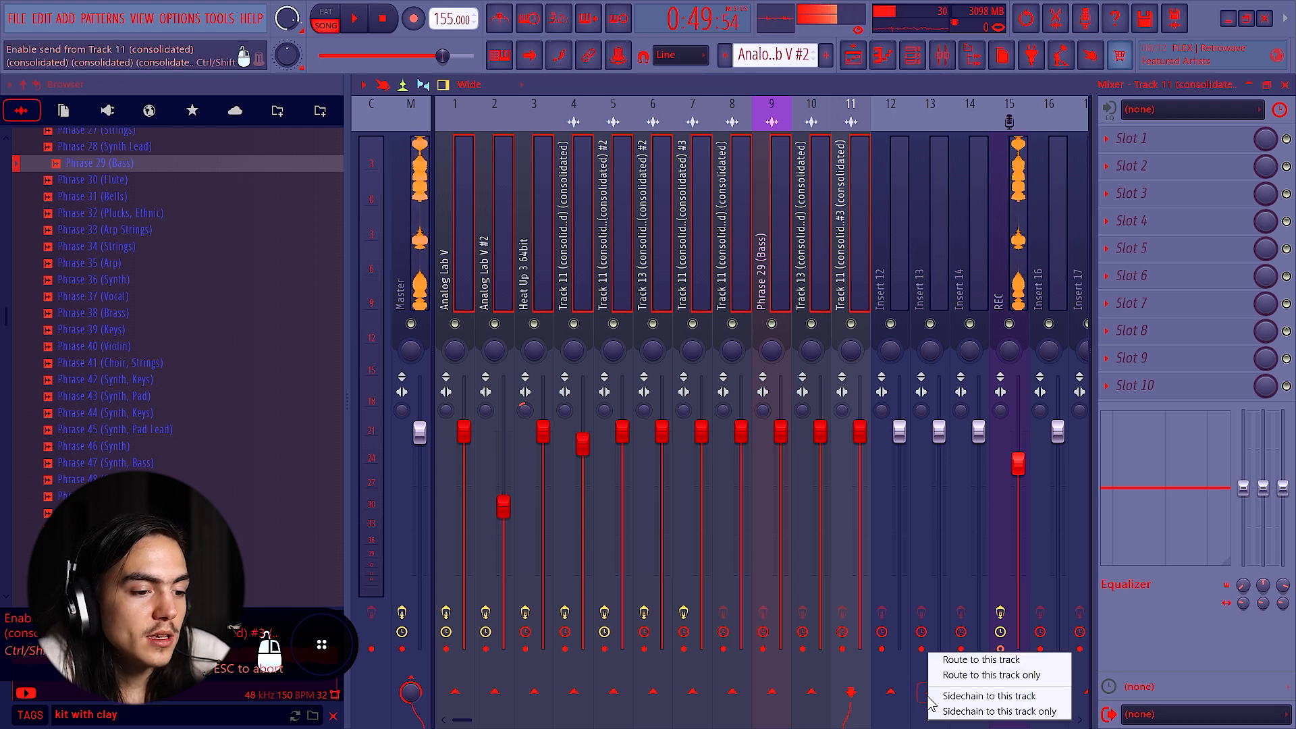
left_click(957, 675)
Step: Load Fruity Parametric EQ 2 with the 20Hz + 18kHz cut preset on Insert 13, disable the high cut, and raise the low cut to about 120 Hz
left_click(1188, 138)
left_click(398, 346)
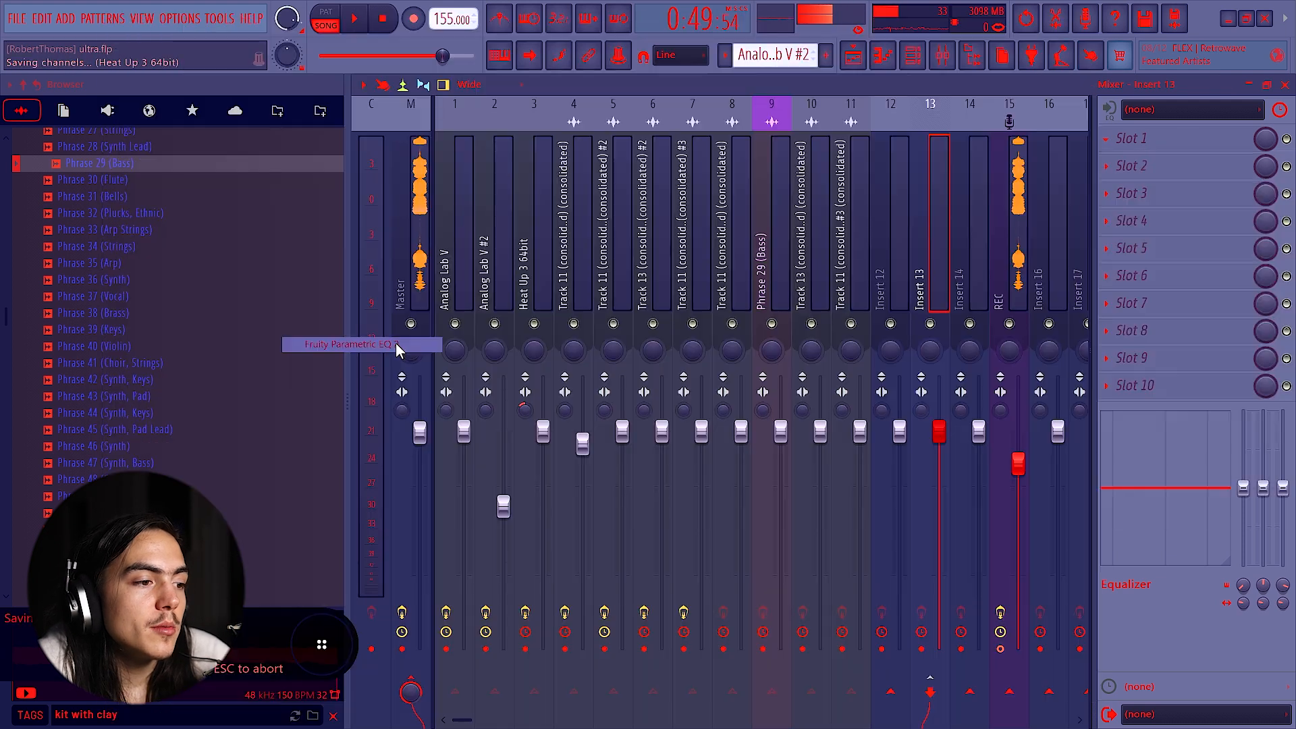
right_click(1023, 267)
left_click(1081, 295)
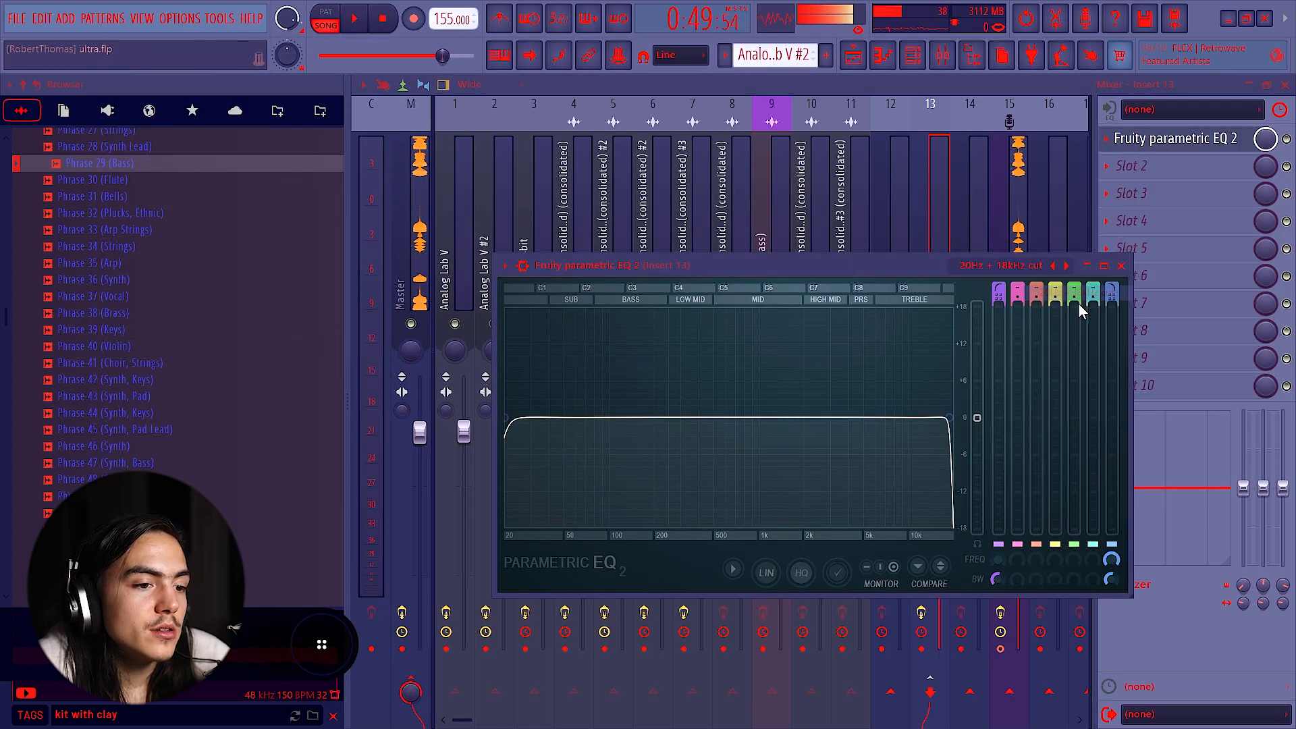
left_click_drag(1111, 290, 1112, 302)
left_click(802, 572)
left_click_drag(510, 424, 625, 418)
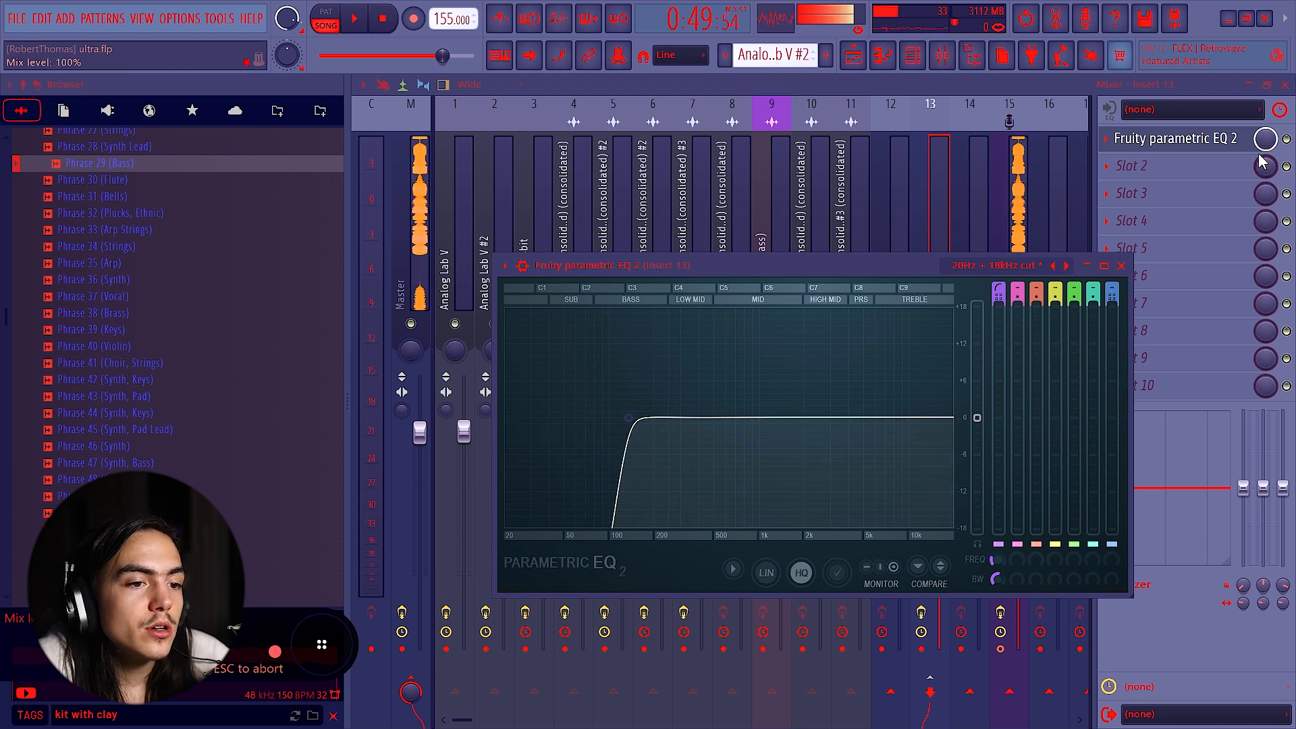
Step: Create an automation clip for the mix level of Insert 13's EQ and delete that clip again
left_click(1174, 139)
right_click(1266, 139)
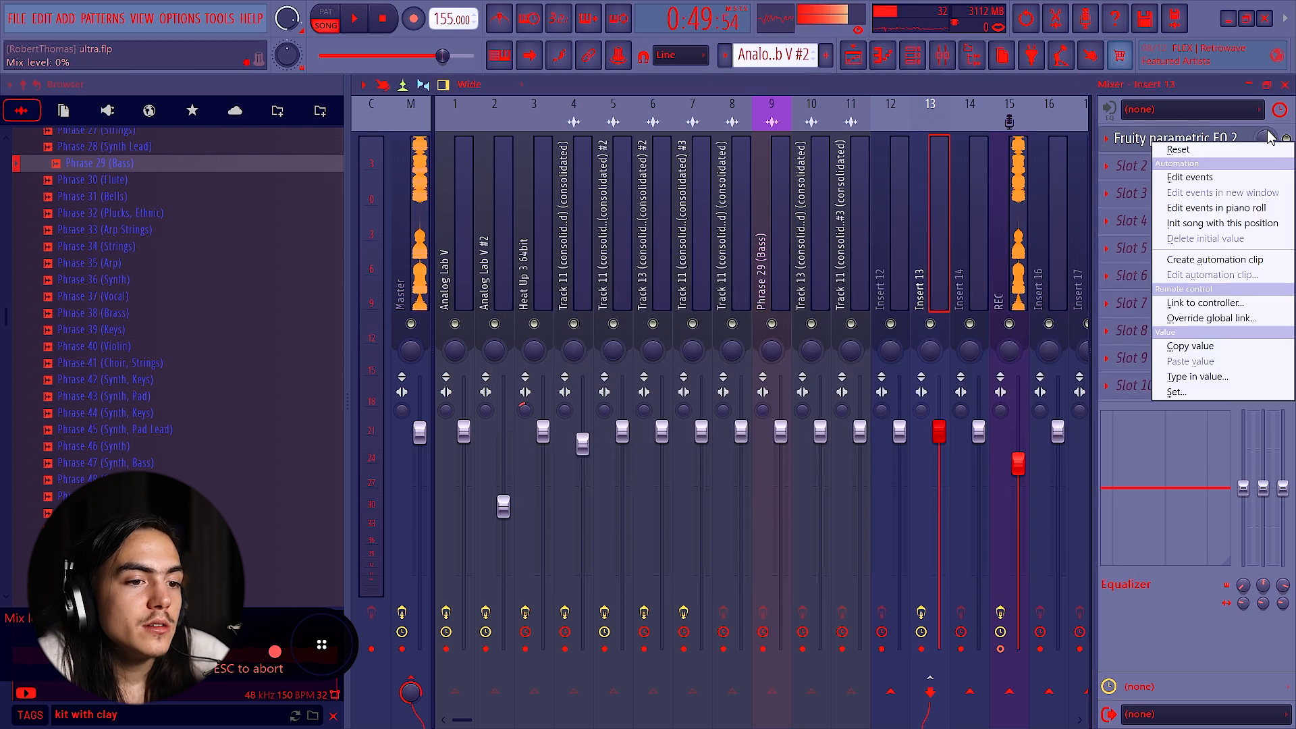
left_click(1267, 137)
right_click(1266, 139)
left_click(1219, 257)
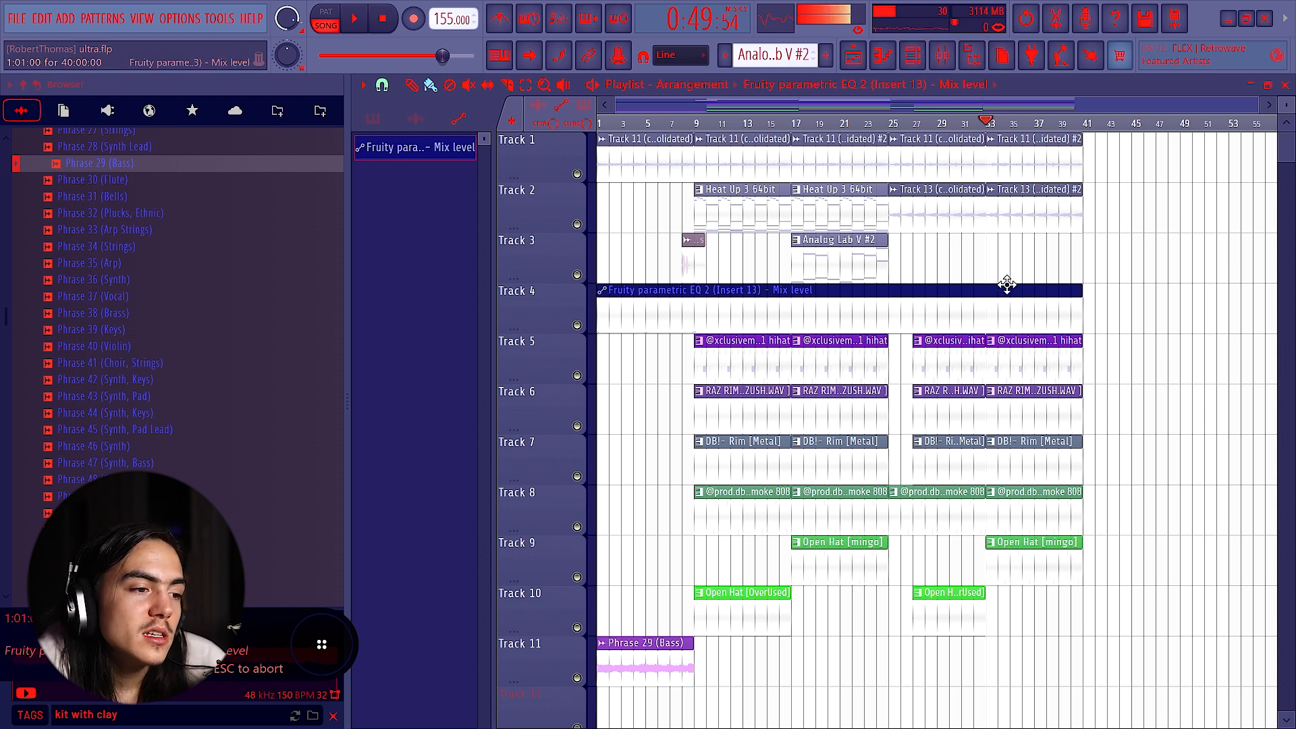
right_click(417, 147)
left_click(466, 309)
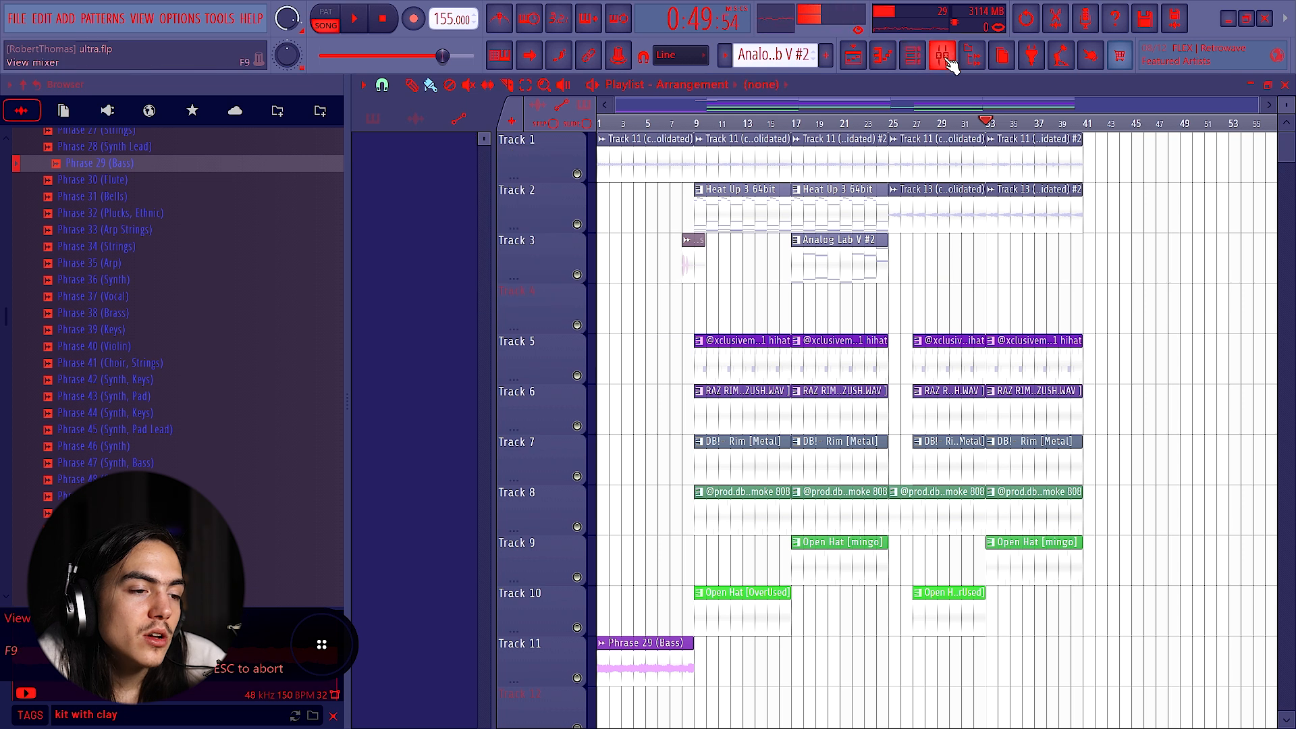
Step: Delete the EQ from Insert 13 and put Fruity Parametric EQ 2 back in its first effect slot
left_click(945, 59)
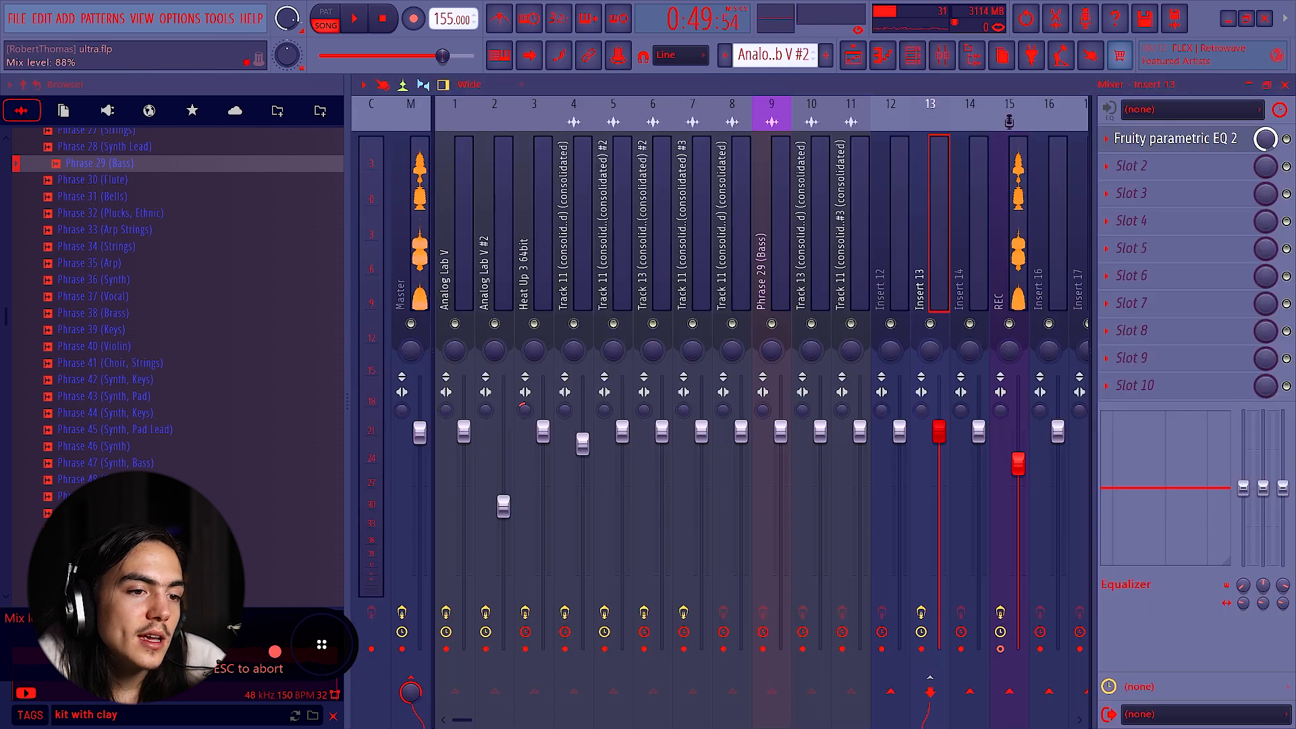
left_click(1108, 139)
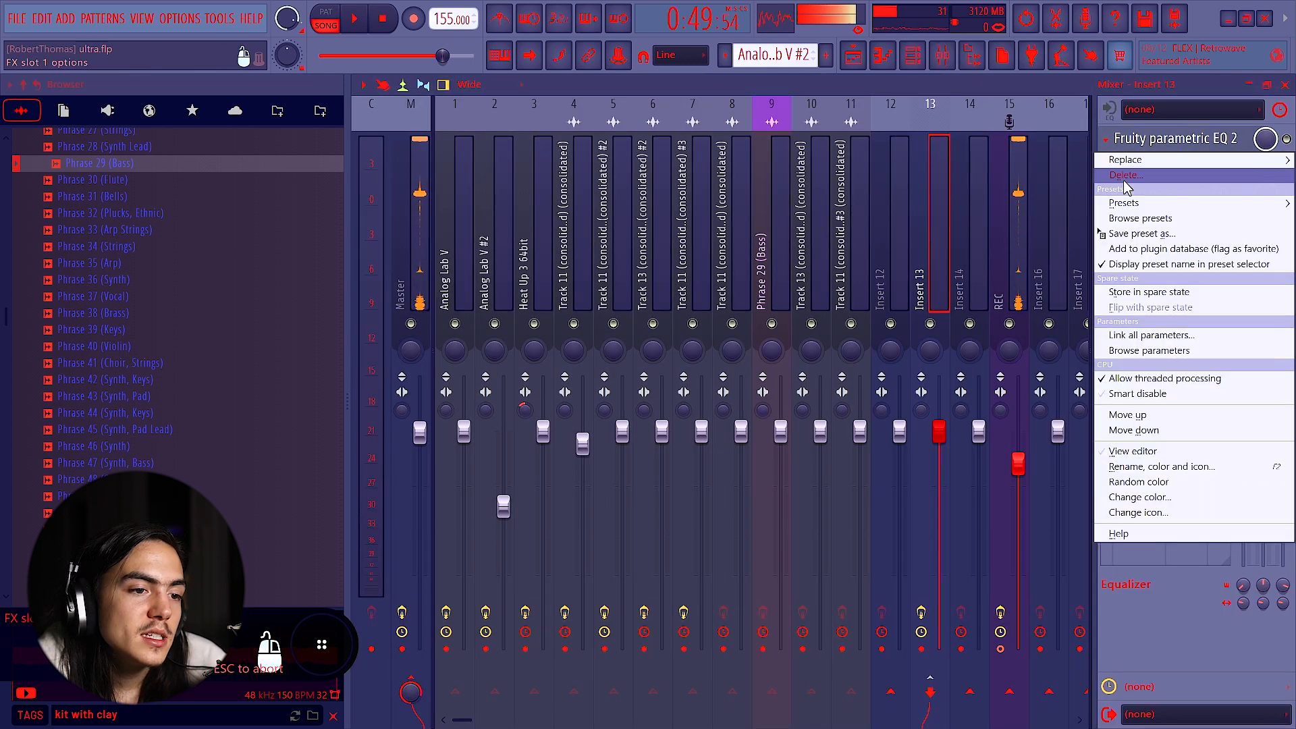
left_click(1130, 176)
left_click_drag(1171, 196, 1178, 139)
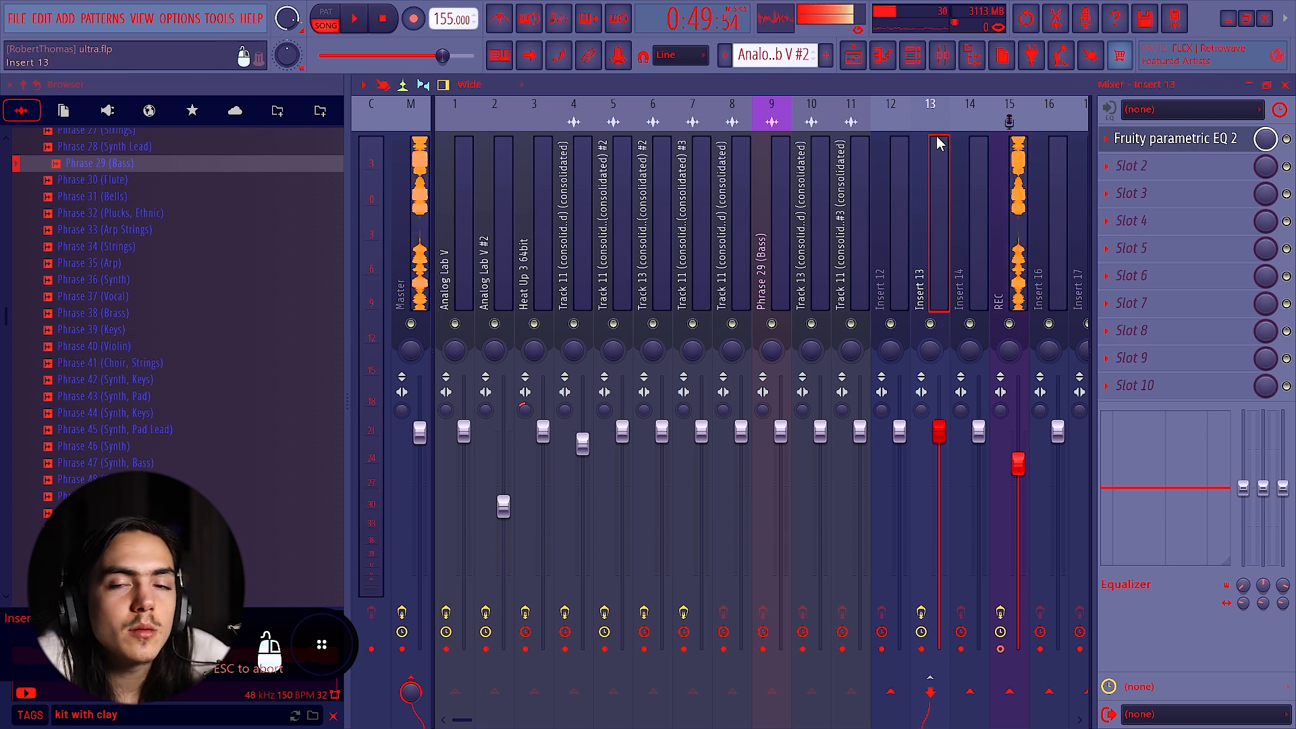
Step: Check which mixer track the Phrase 29 (Bass) clip uses and route its insert only to the Master
key("F5")
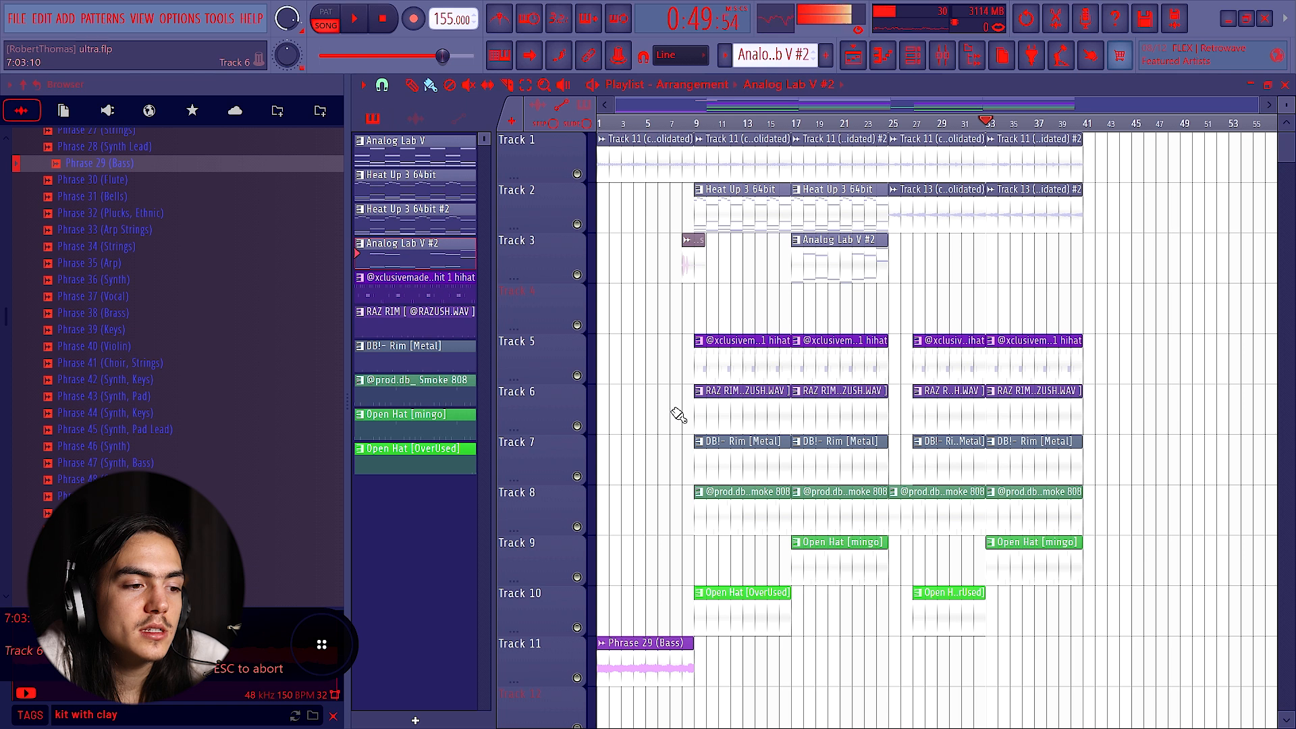
double_click(656, 669)
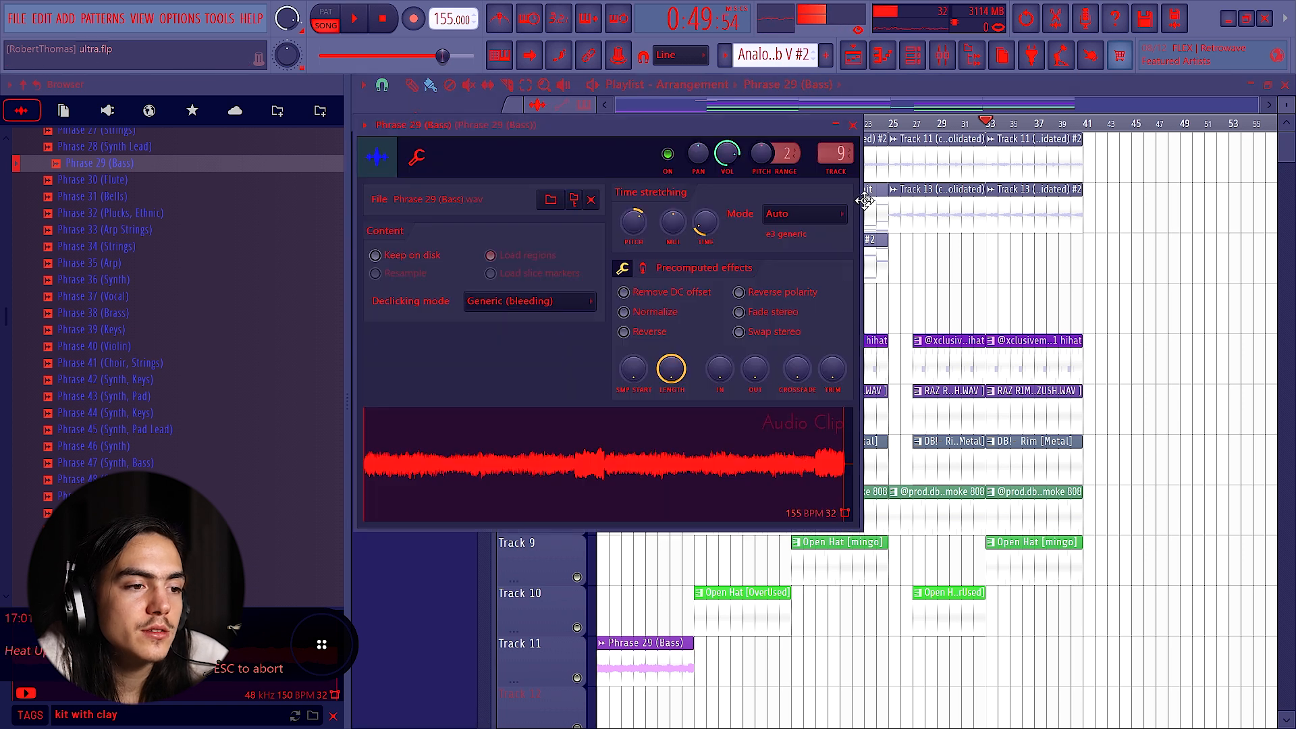
left_click(852, 124)
left_click(941, 57)
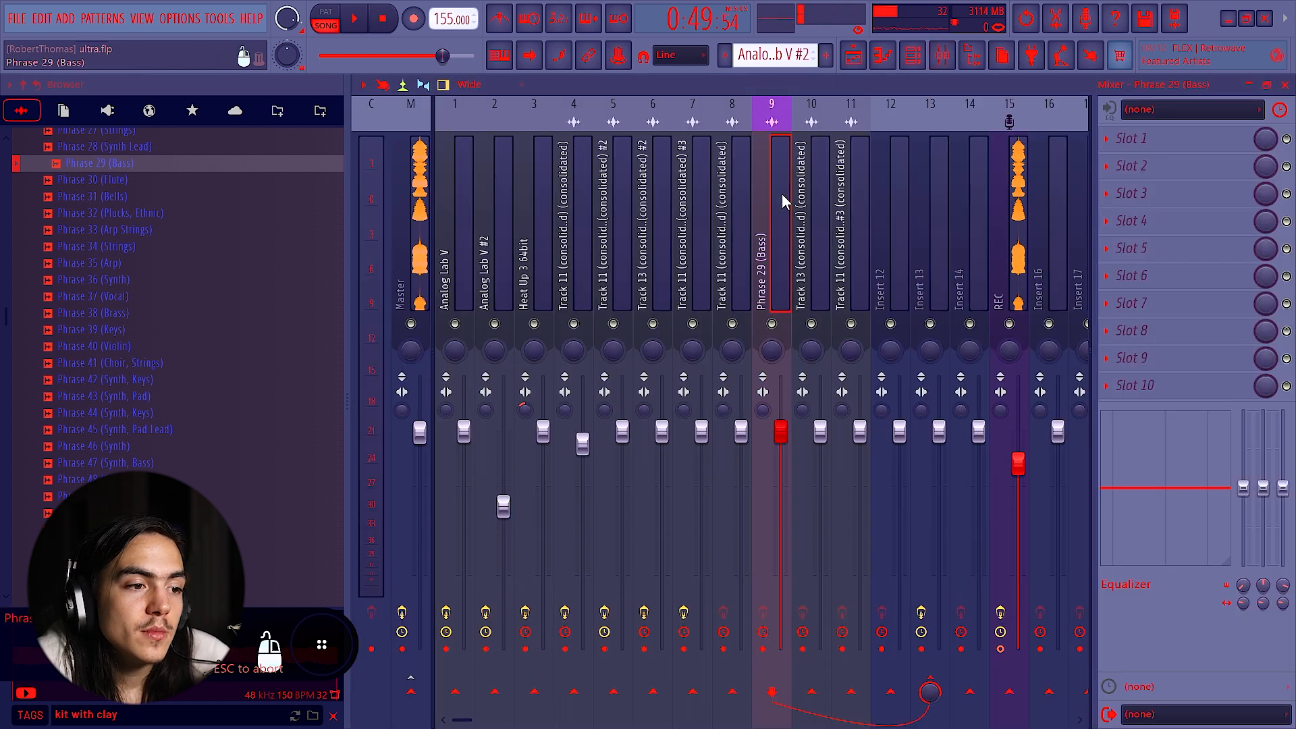
left_click(928, 214)
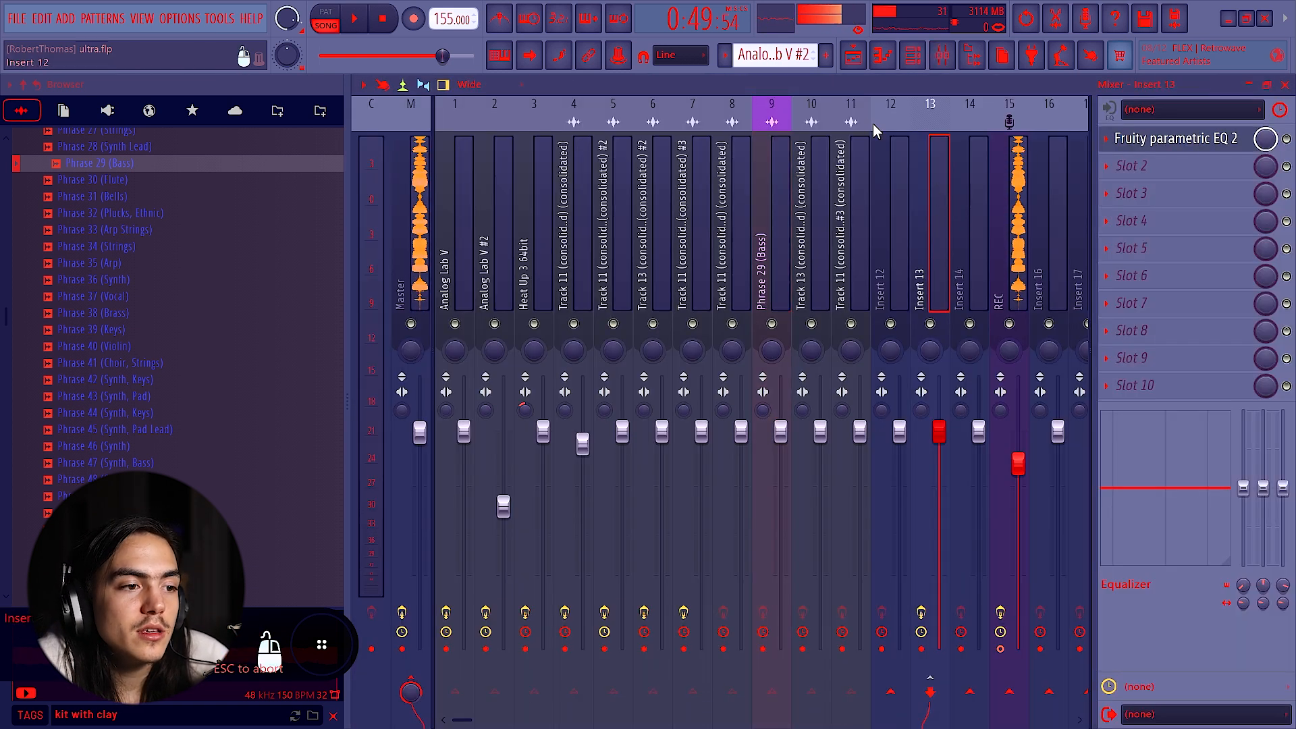
left_click(773, 196)
right_click(410, 689)
left_click(486, 674)
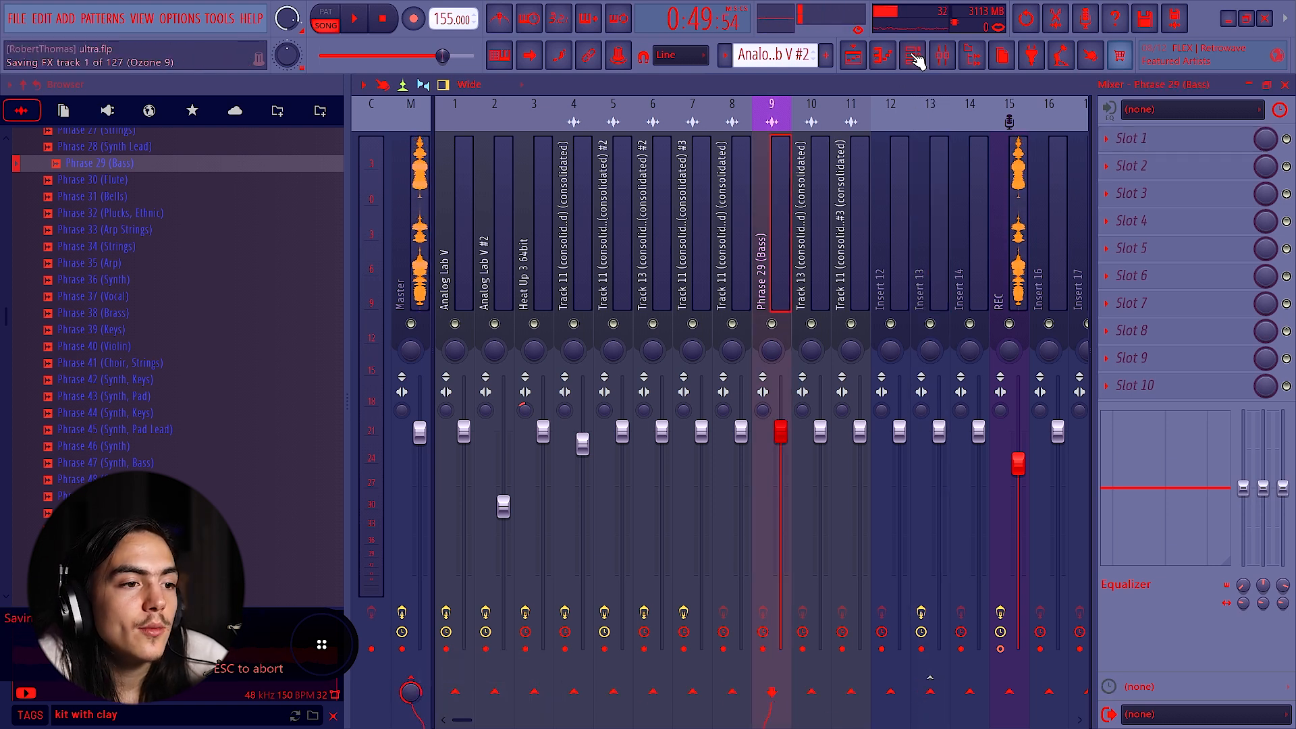
Step: Check the effect chains on the REC and Insert 13 mixer tracks and save the project
left_click(852, 57)
left_click(734, 124)
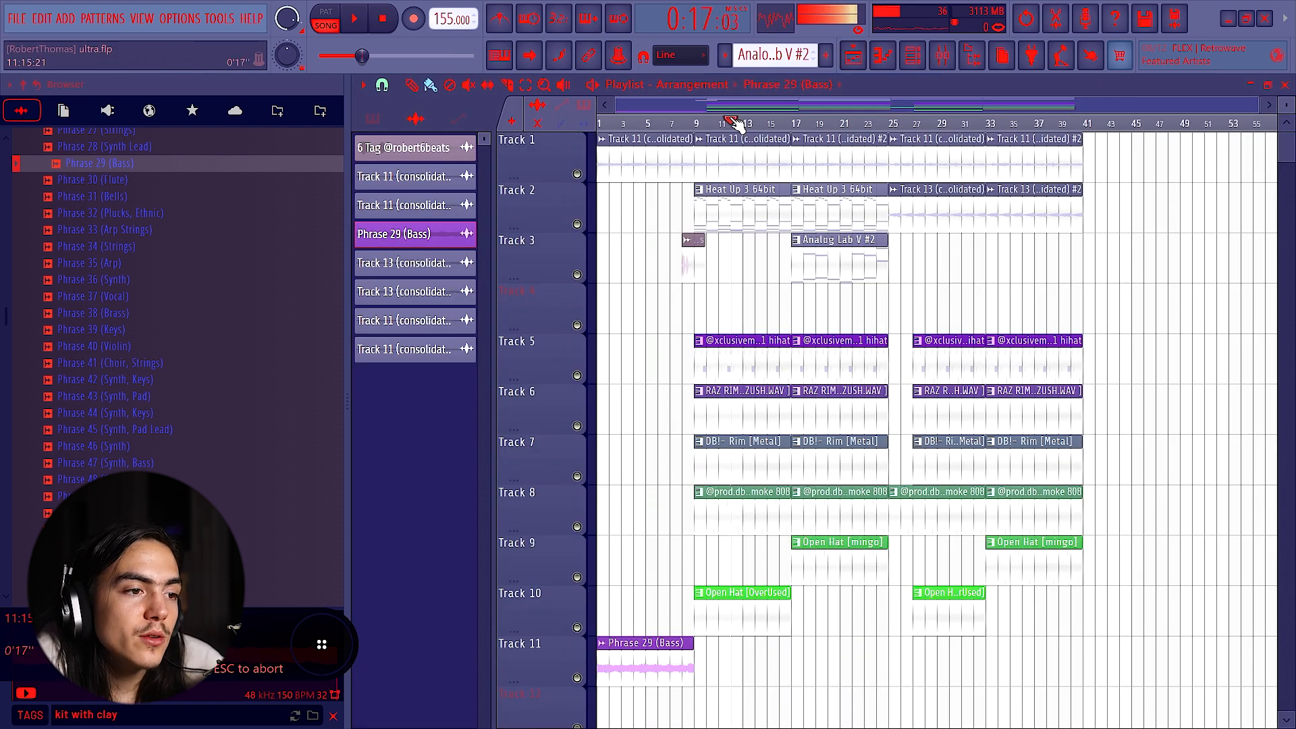
left_click(947, 54)
left_click(1017, 192)
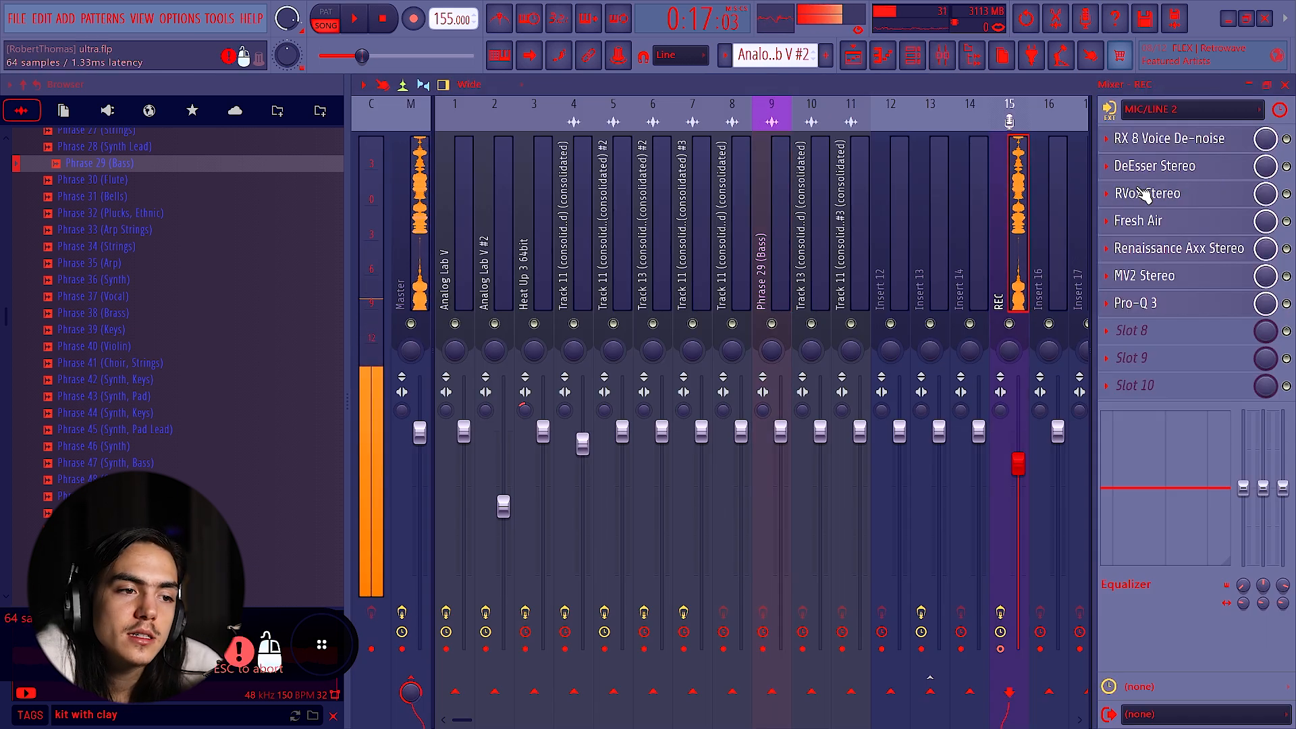
key("ctrl+s")
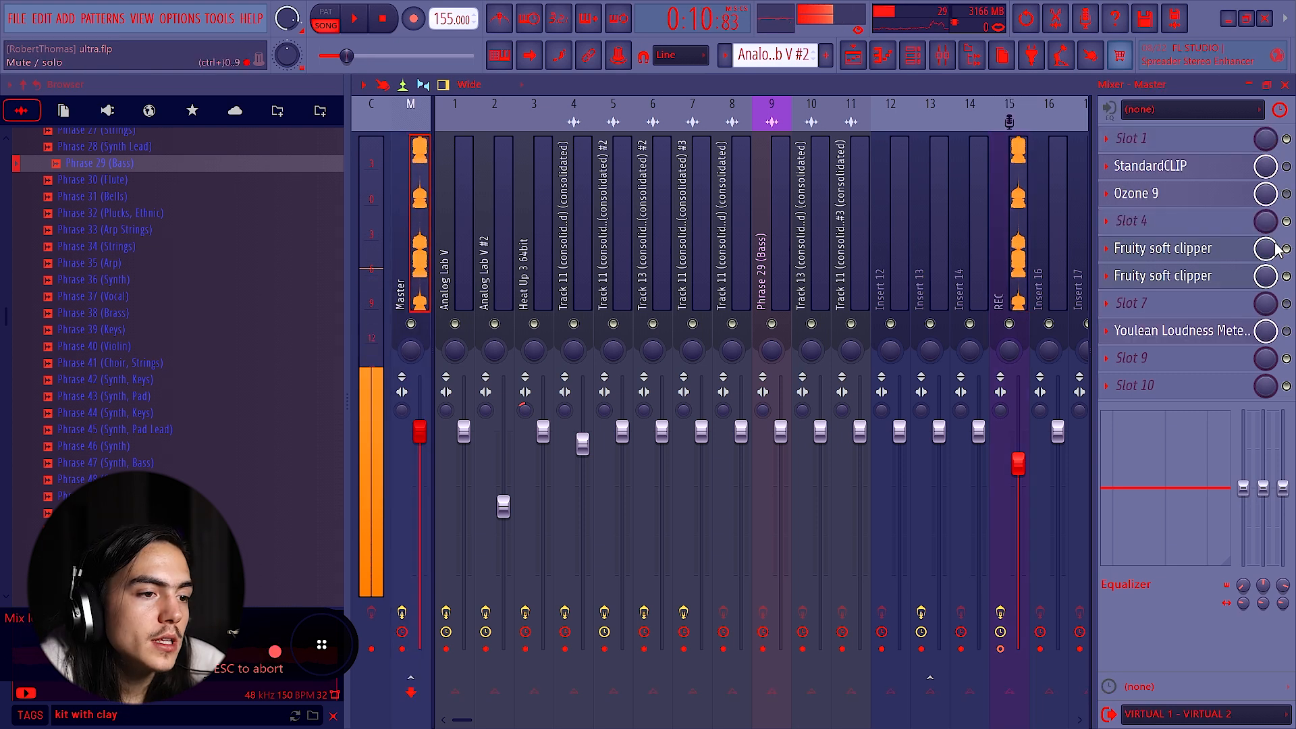
left_click(936, 158)
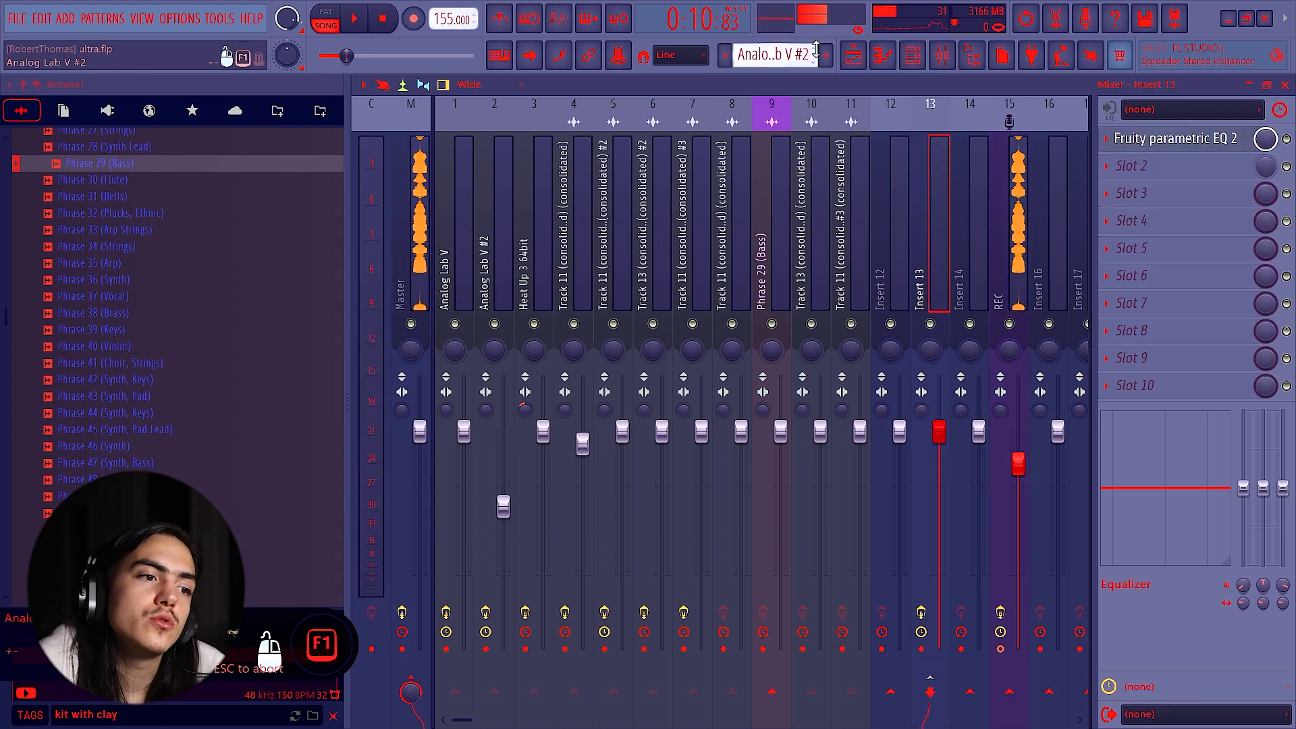
left_click(853, 56)
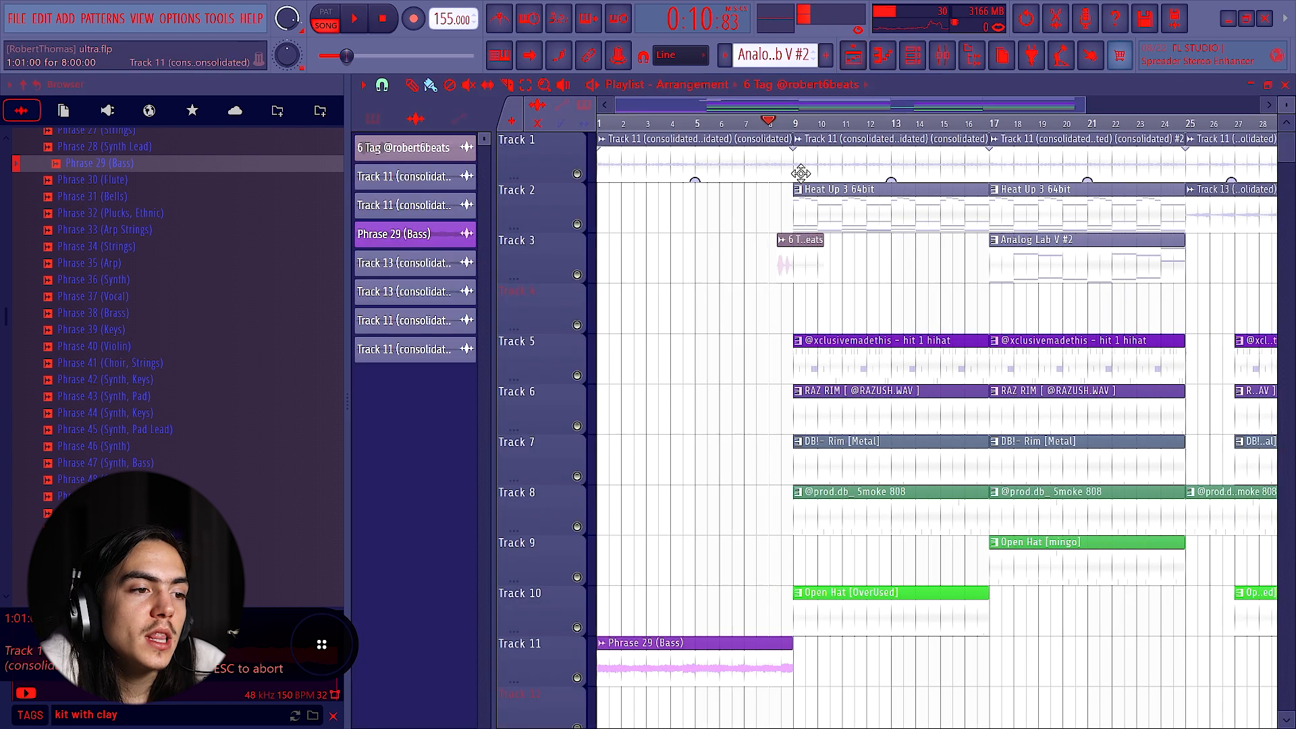
left_click(944, 59)
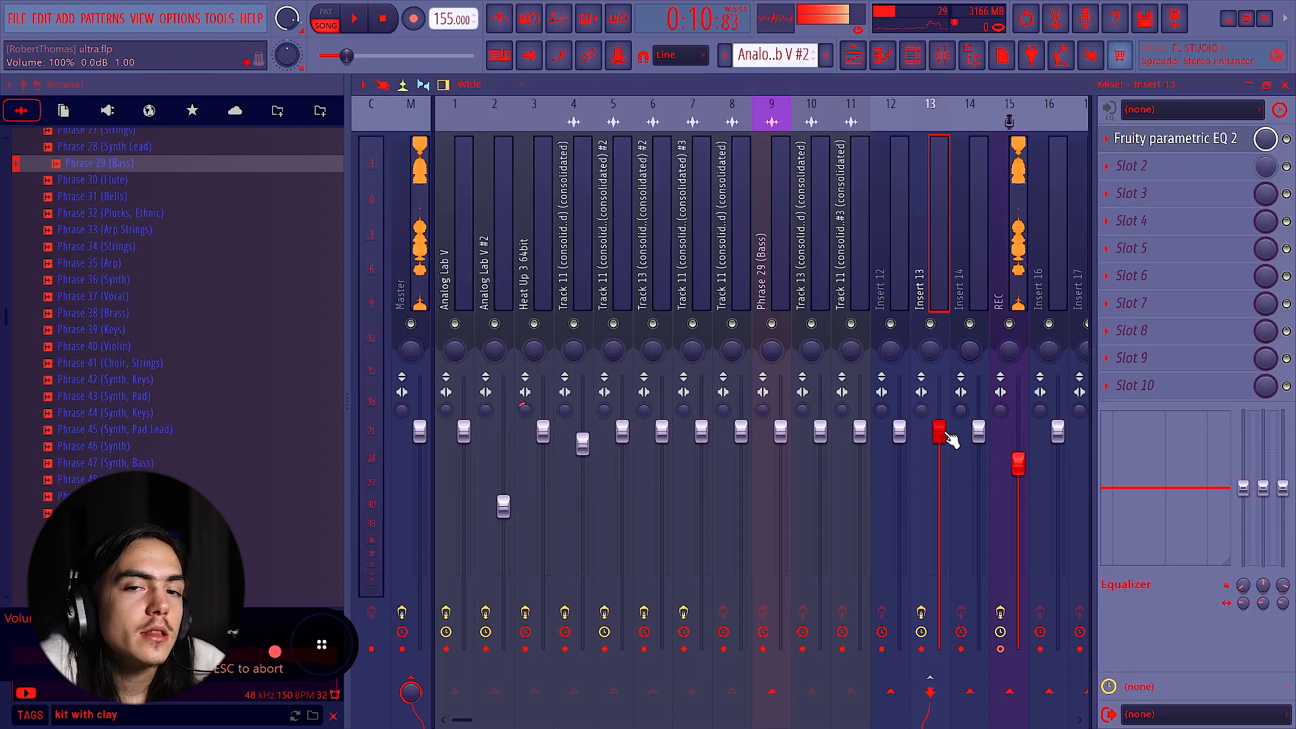
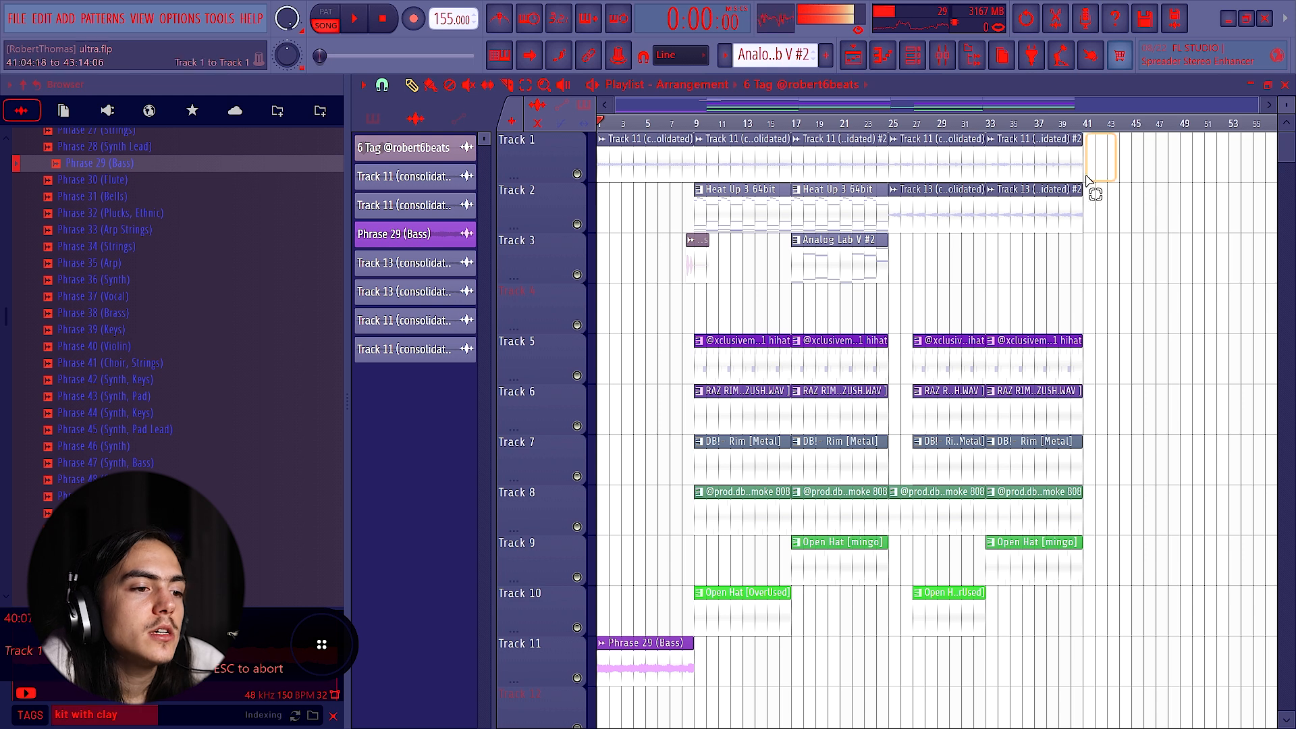
Step: Select the whole 40-bar arrangement, duplicate it twice in sequence, check the song length at its end, and clear the selection
left_click_drag(1088, 181, 627, 613)
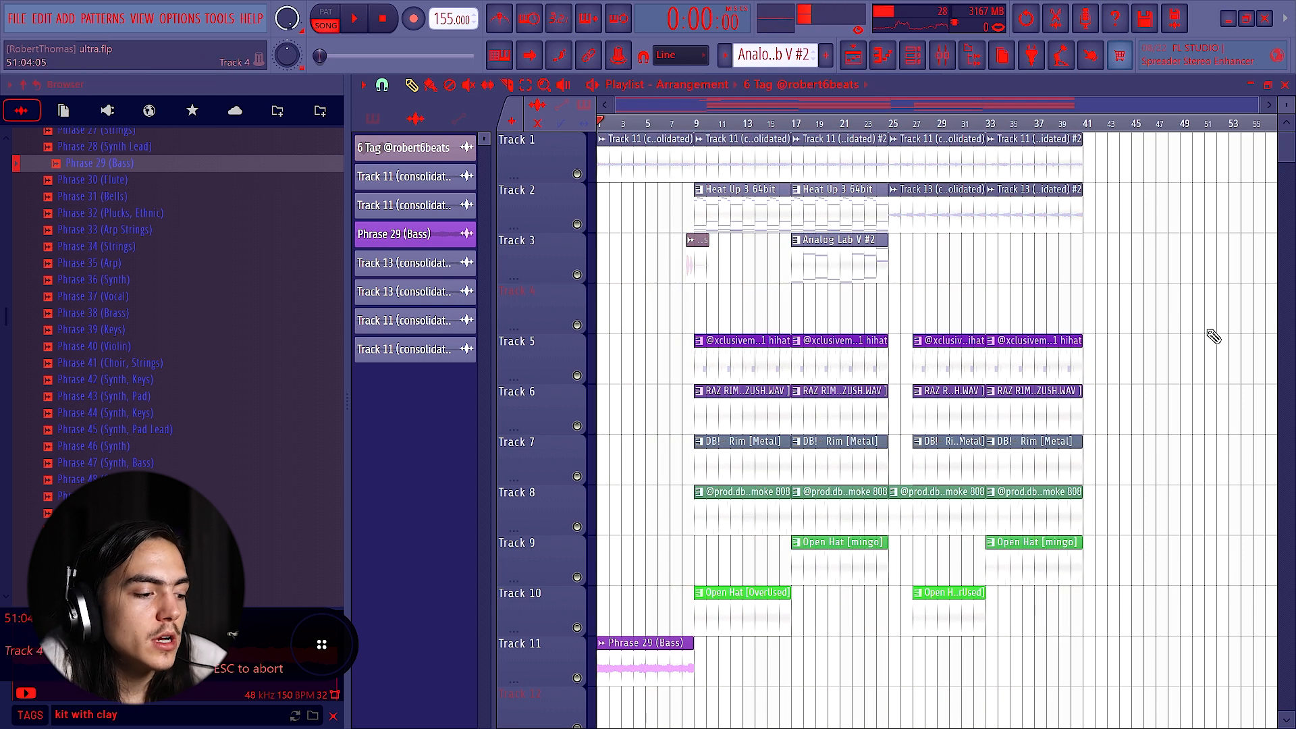
key("ctrl+a")
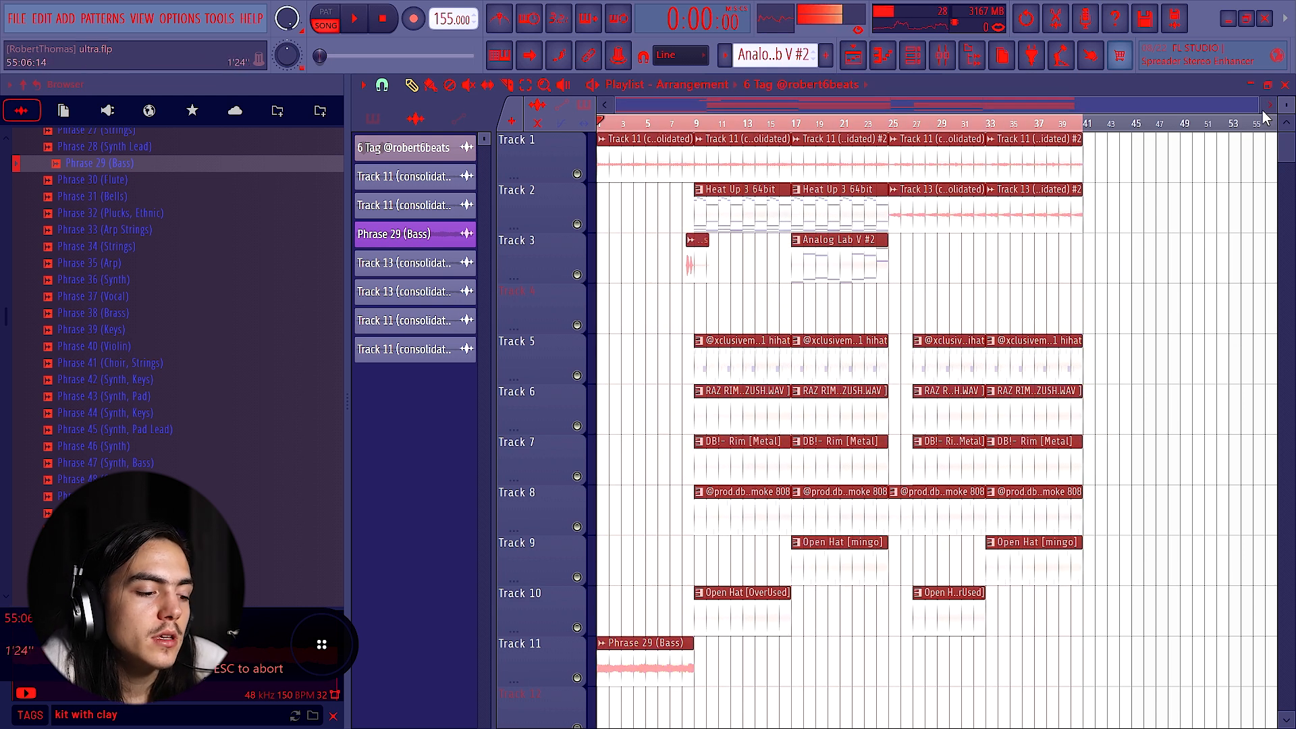
key("ctrl+b")
key("ctrl+b")
scroll(1103, 208, "down", 4)
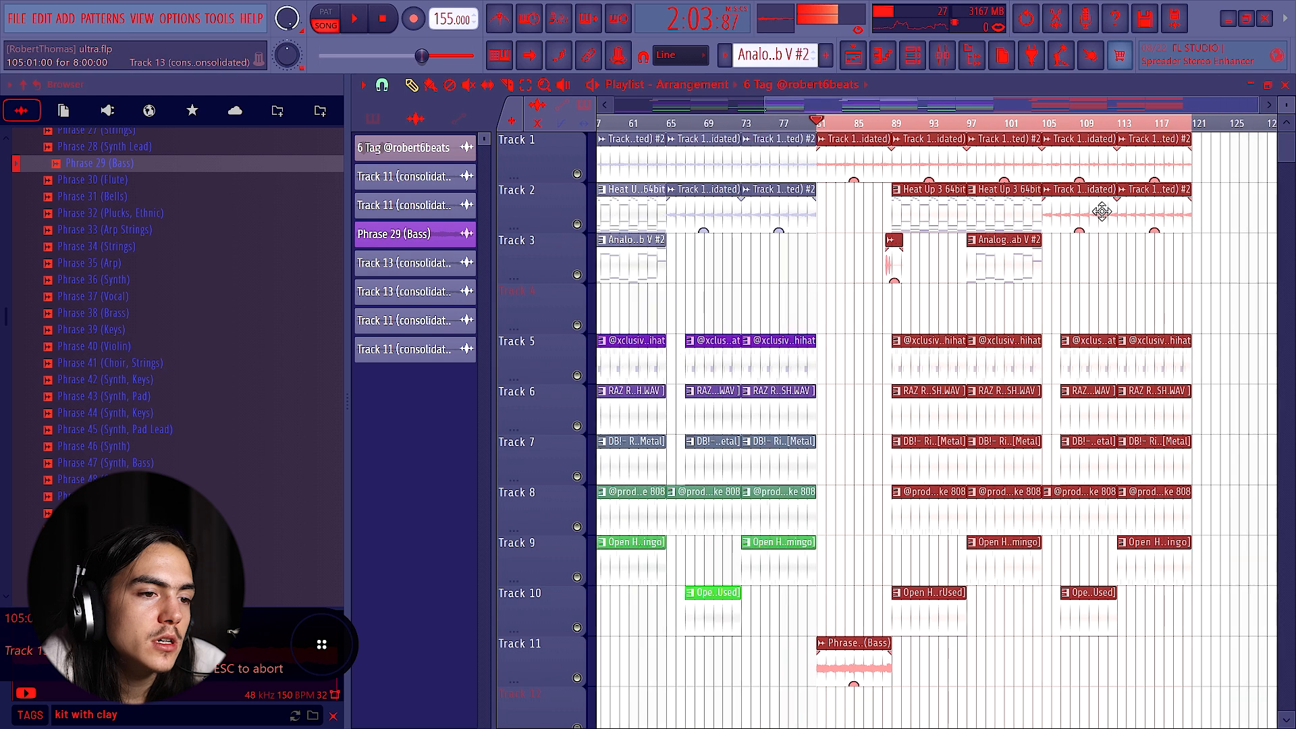
left_click(1162, 123)
left_click_drag(1162, 125, 1186, 128)
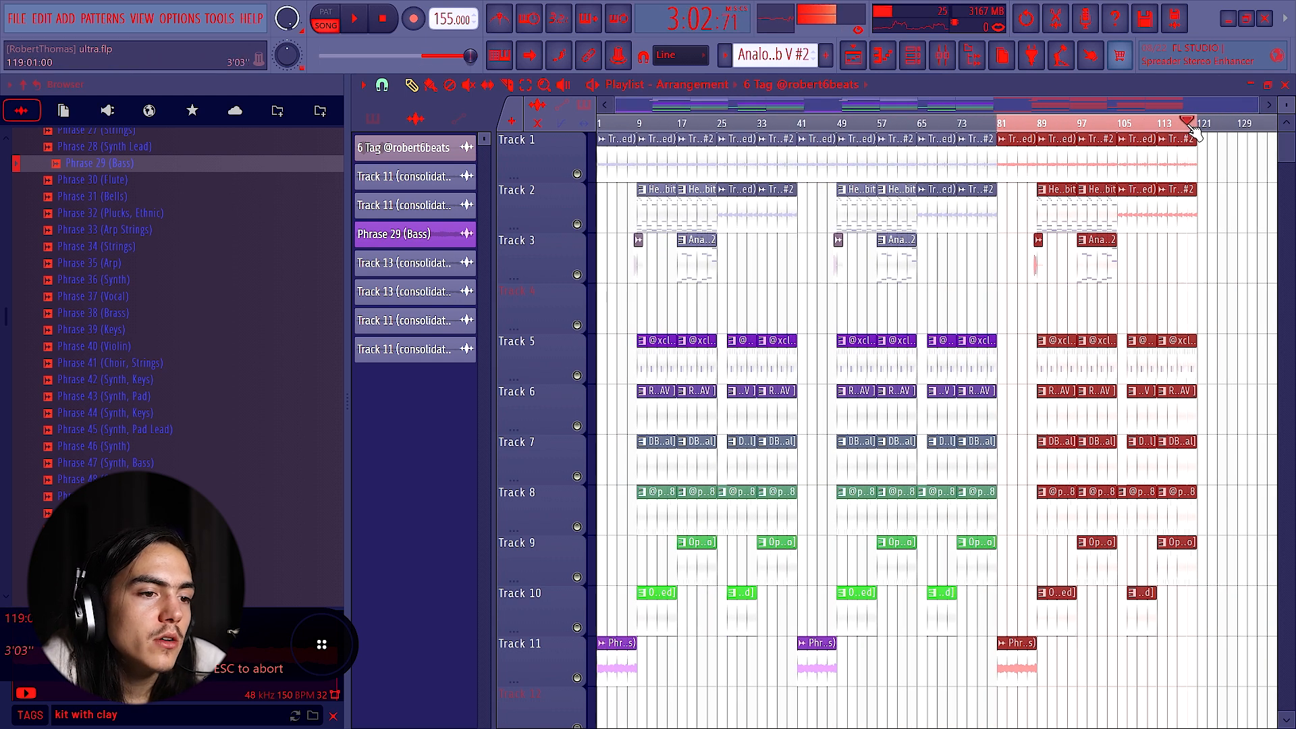
key("ctrl+d")
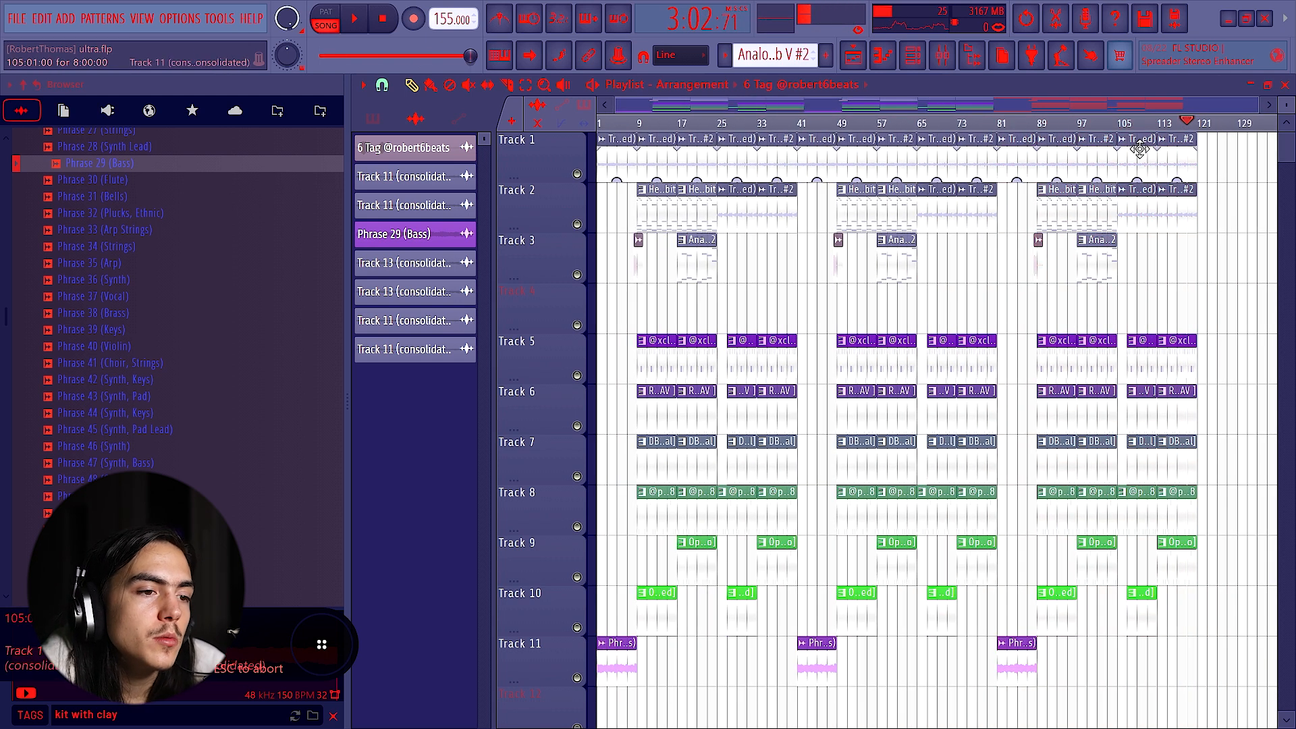
Step: Rework the drum and 808 clips on Tracks 5 to 8 around bars 65 to 68 in the arrangement's second copy
scroll(934, 169, "up", 5)
left_click(868, 125)
scroll(930, 347, "up", 4)
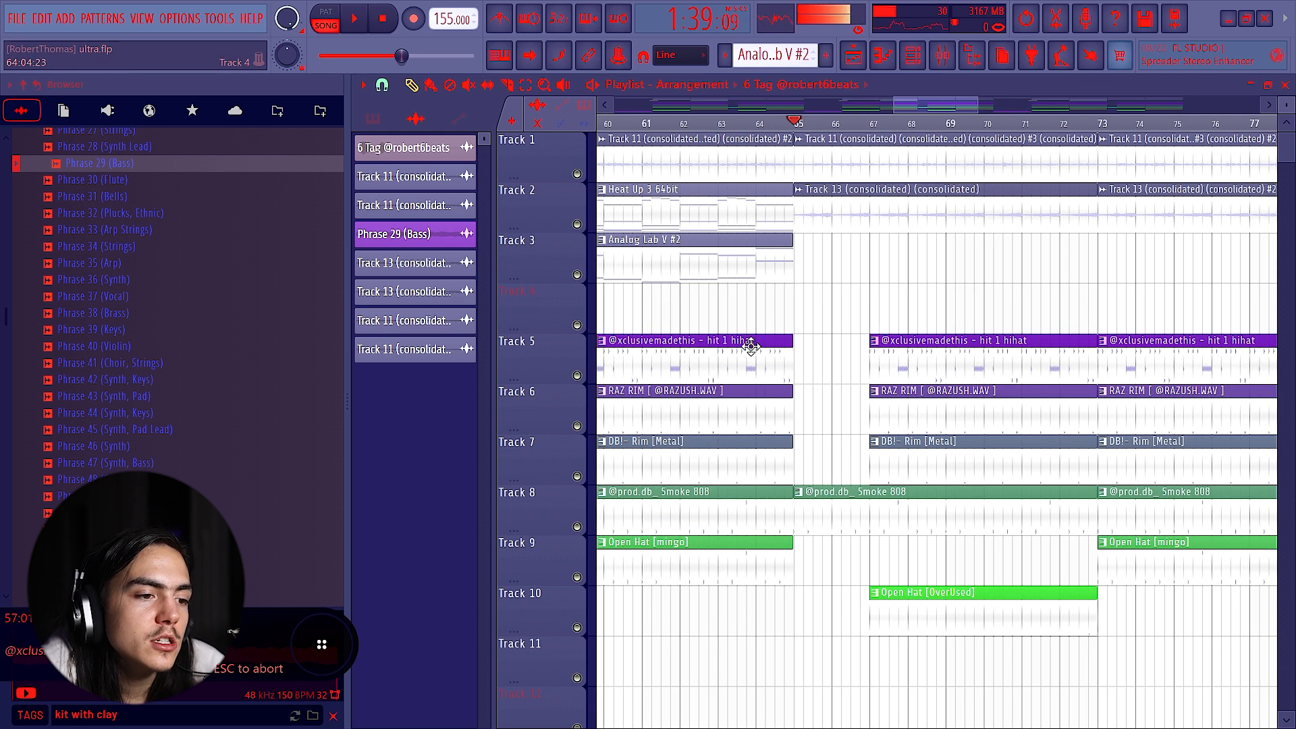
mouse_move(793, 322)
left_mouse_down("ctrl")
mouse_move(847, 426)
mouse_move(926, 509)
left_mouse_up("ctrl")
left_click(797, 126, "ctrl")
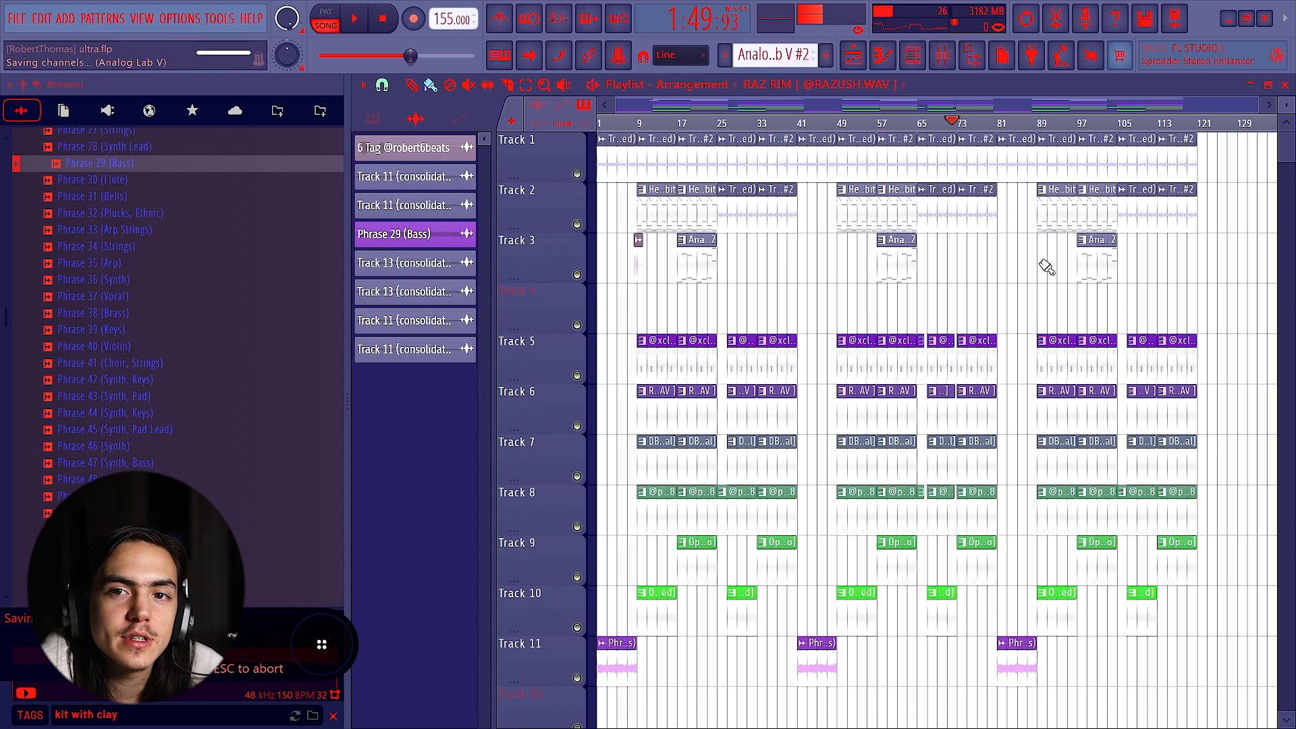
scroll(1029, 272, "down", 1)
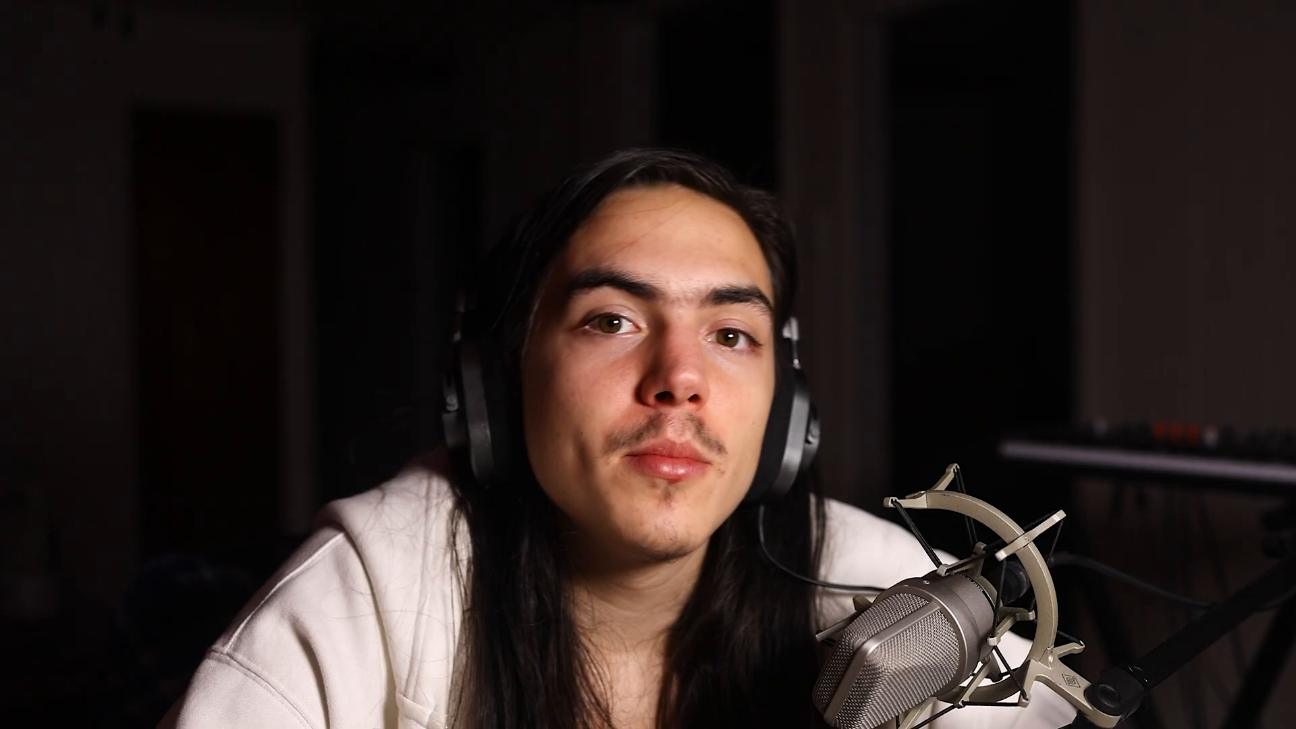